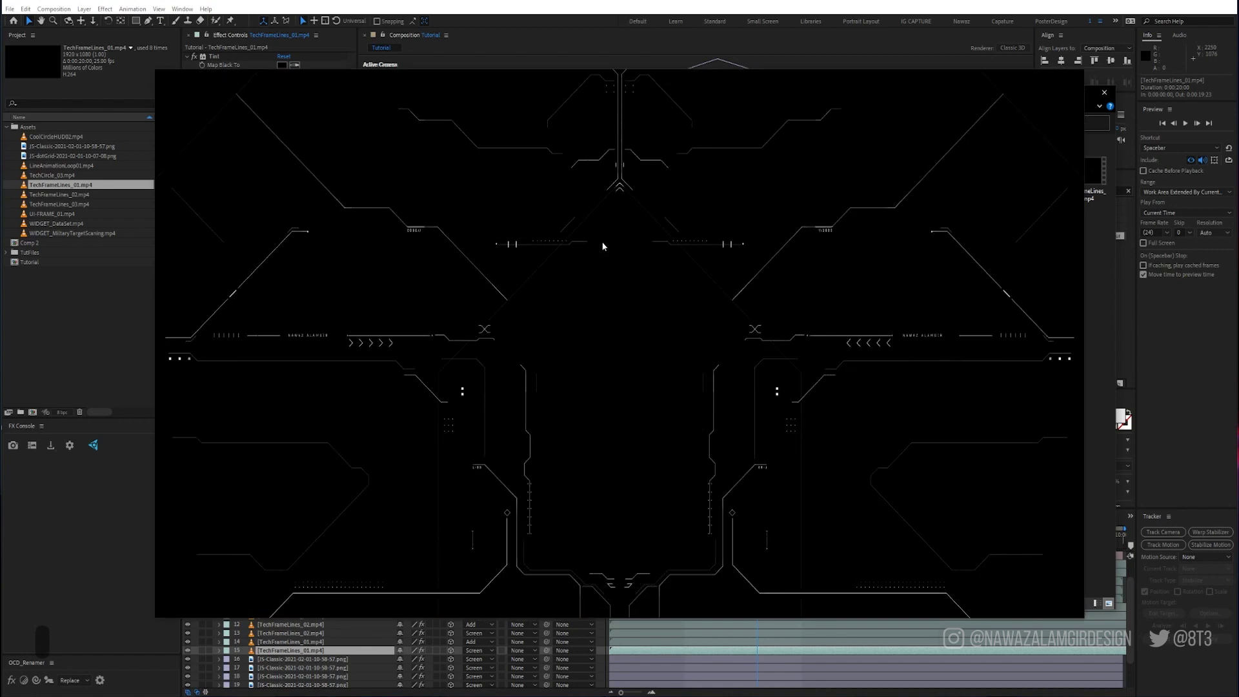
Step: Preview the TechFrameLines_02.mp4 and TechFrameLines_03.mp4 clips and return to the After Effects composition
key("Right")
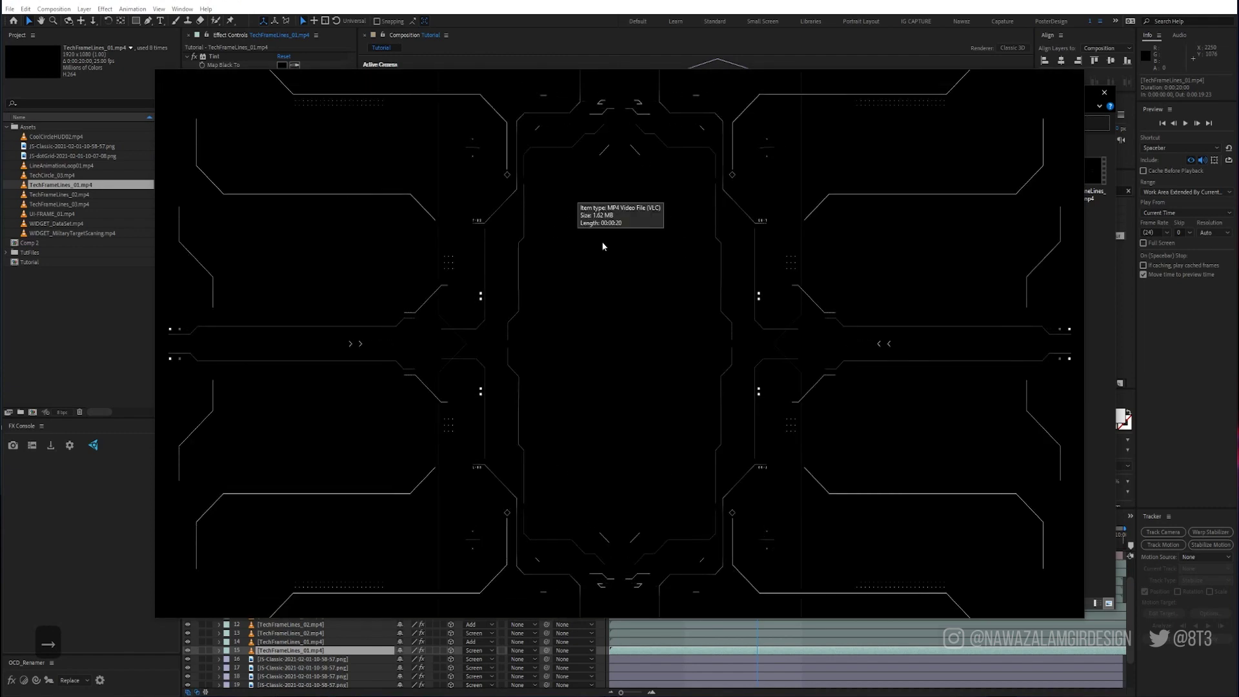
key("Right")
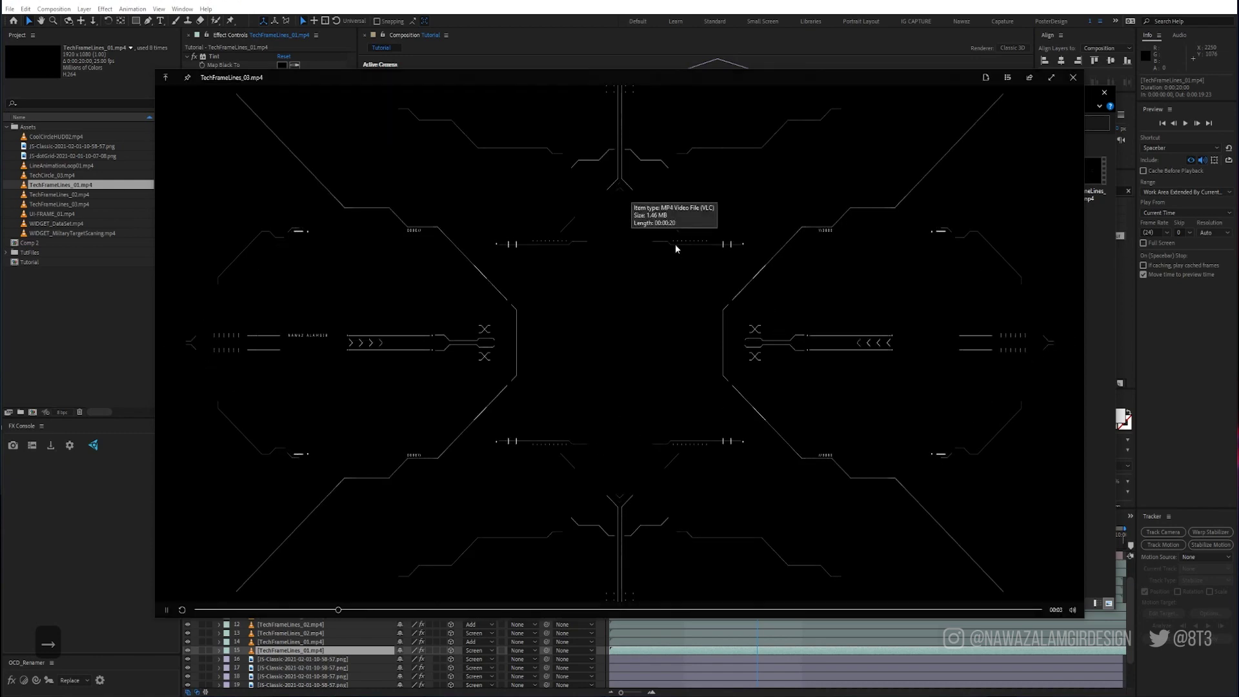
key("space")
left_click(568, 31)
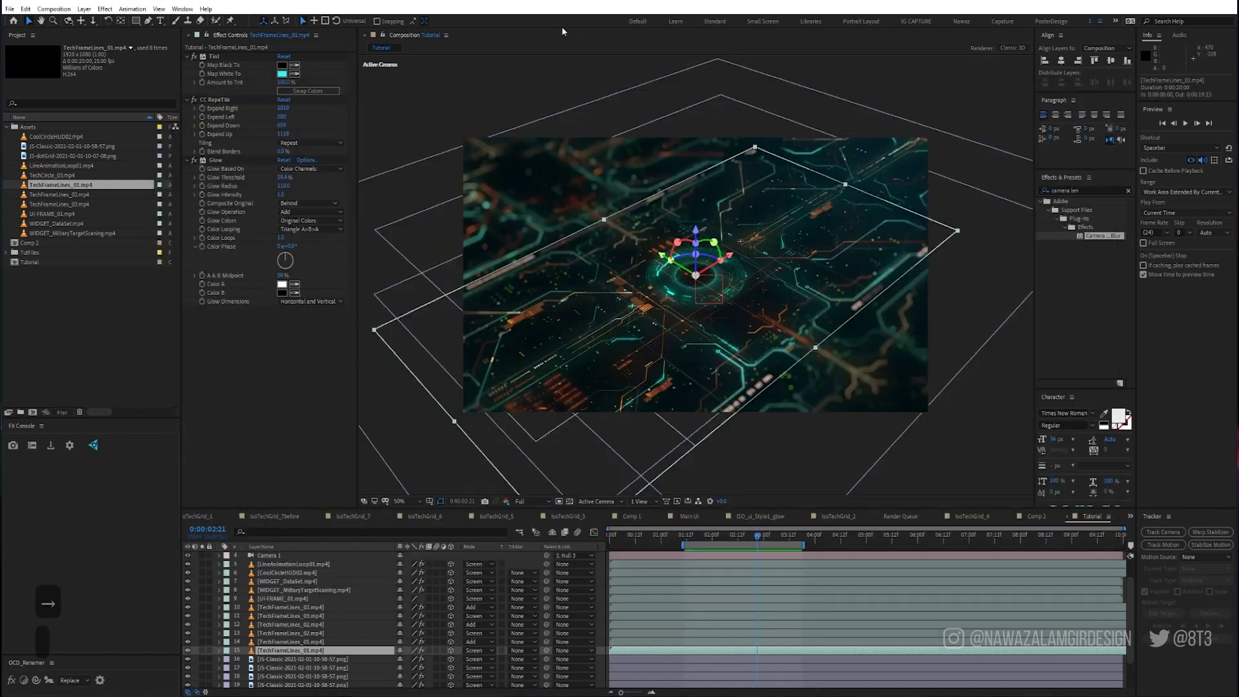
Step: Reveal the CoolCircleHUD02.mp4 layer's source file in File Explorer and preview the clip
right_click(286, 598)
right_click(251, 581)
key("Escape")
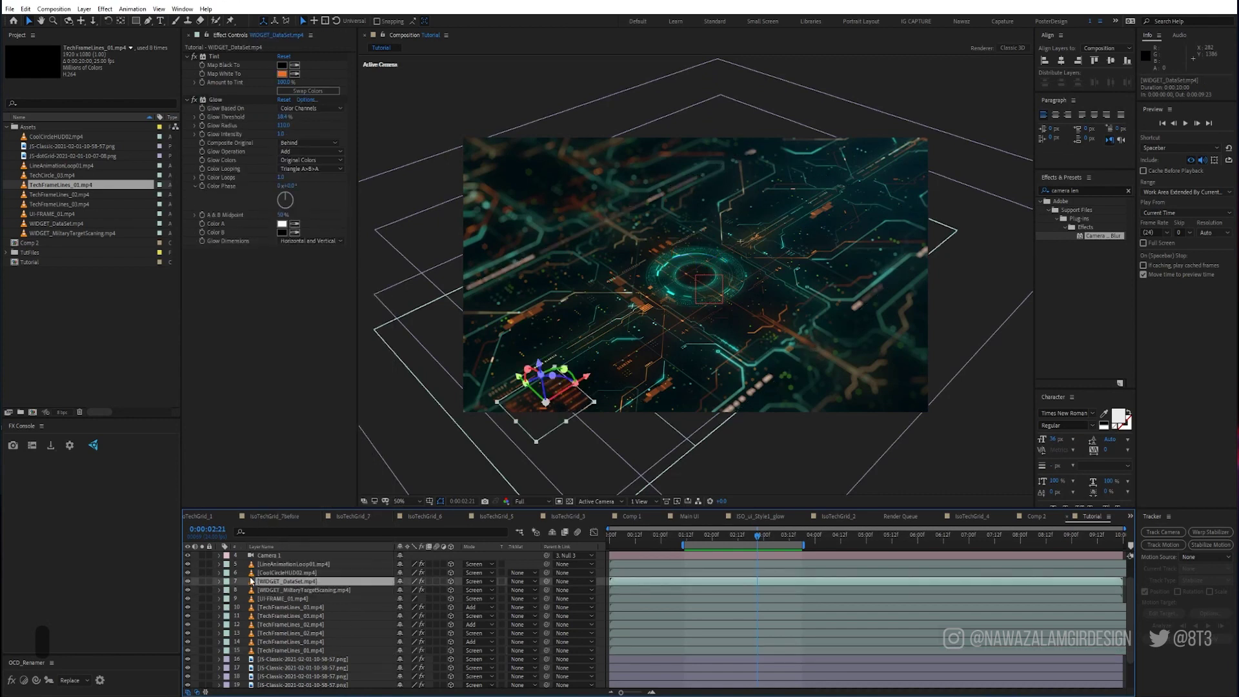
key("ctrl+Up")
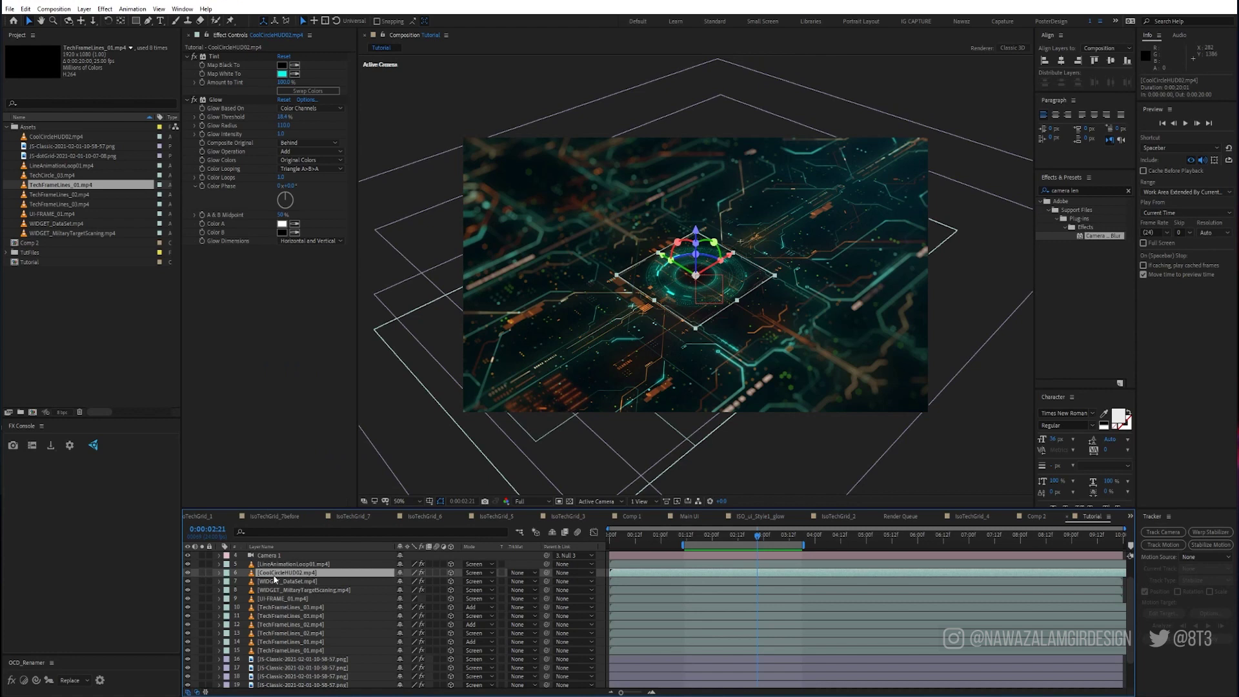
right_click(275, 573)
mouse_move(333, 486)
left_click(411, 485)
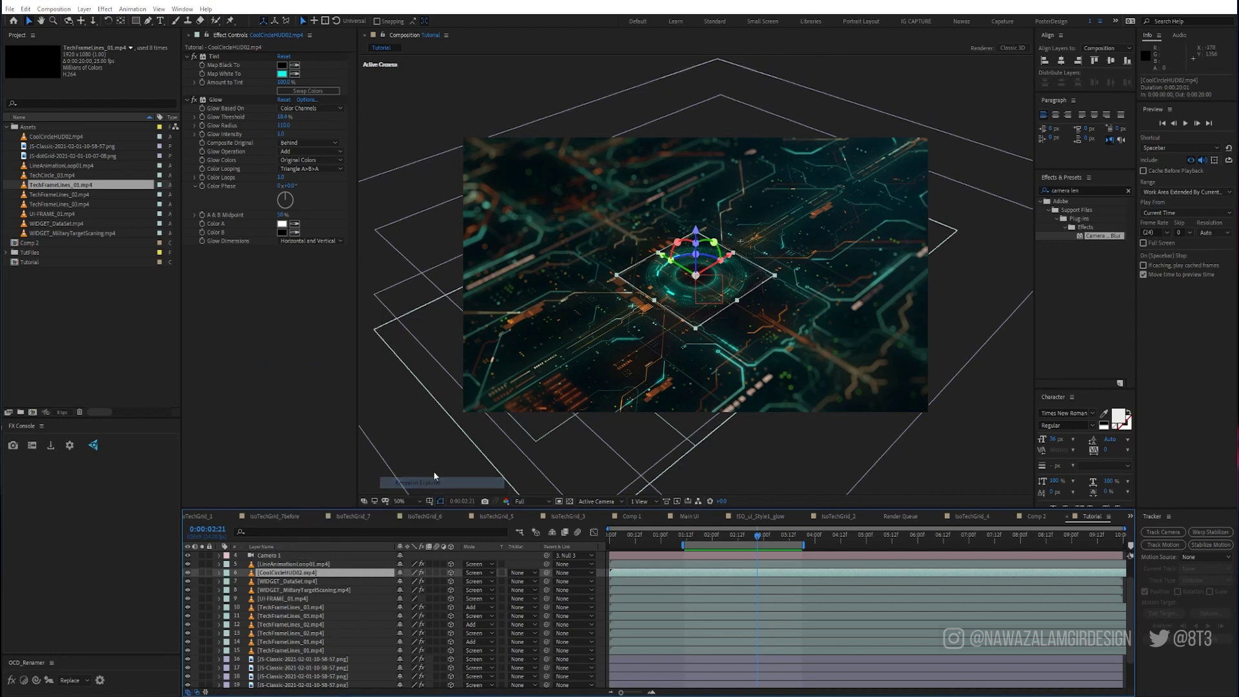
key("Return")
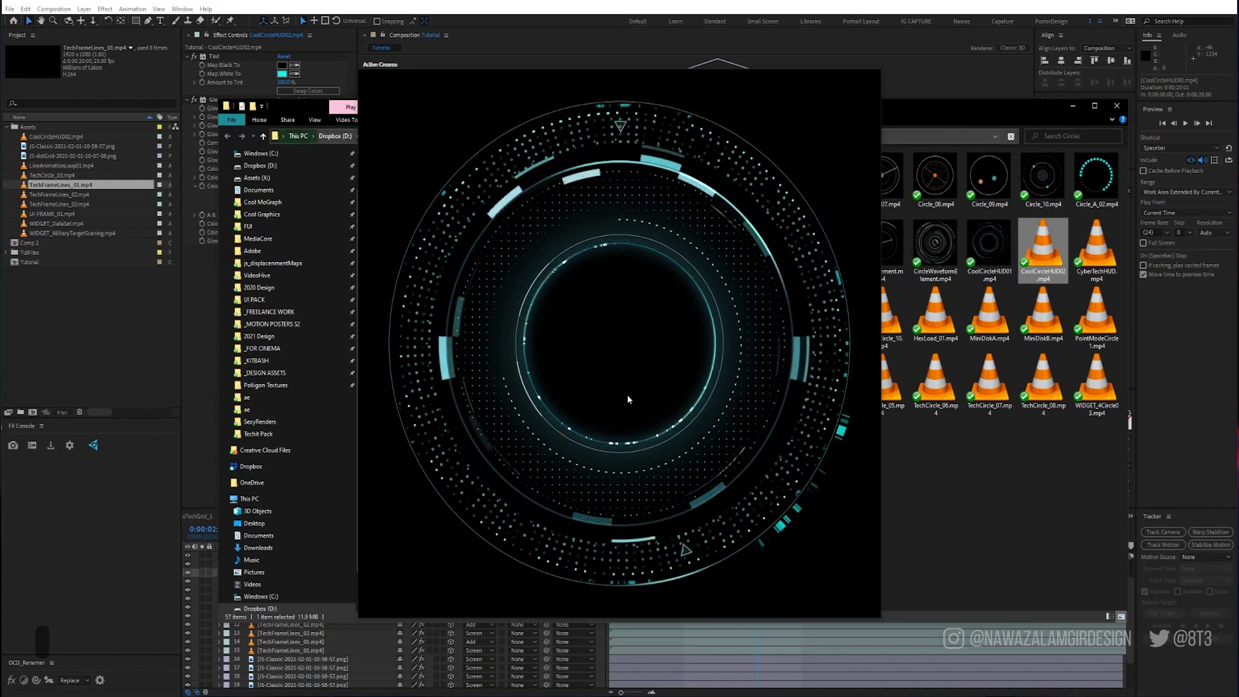
key("space")
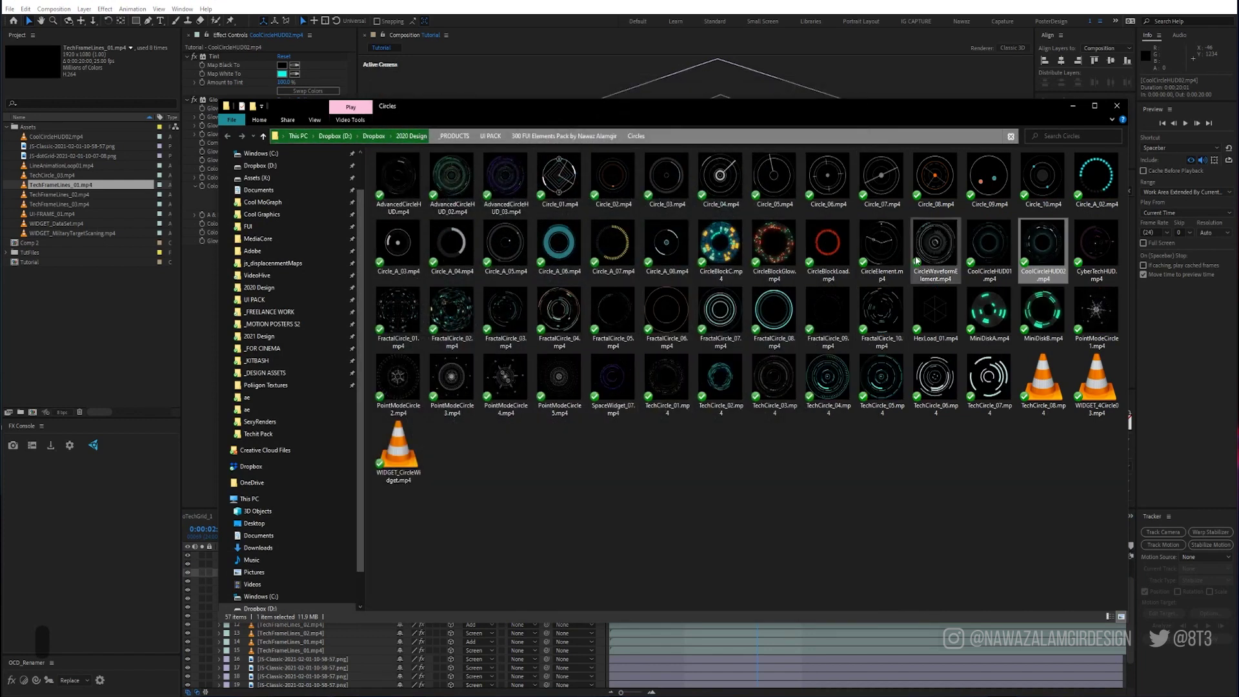
Step: Preview the CircleWaveformElement.mp4 clip in the Circles folder and return to After Effects
left_click(933, 245)
key("space")
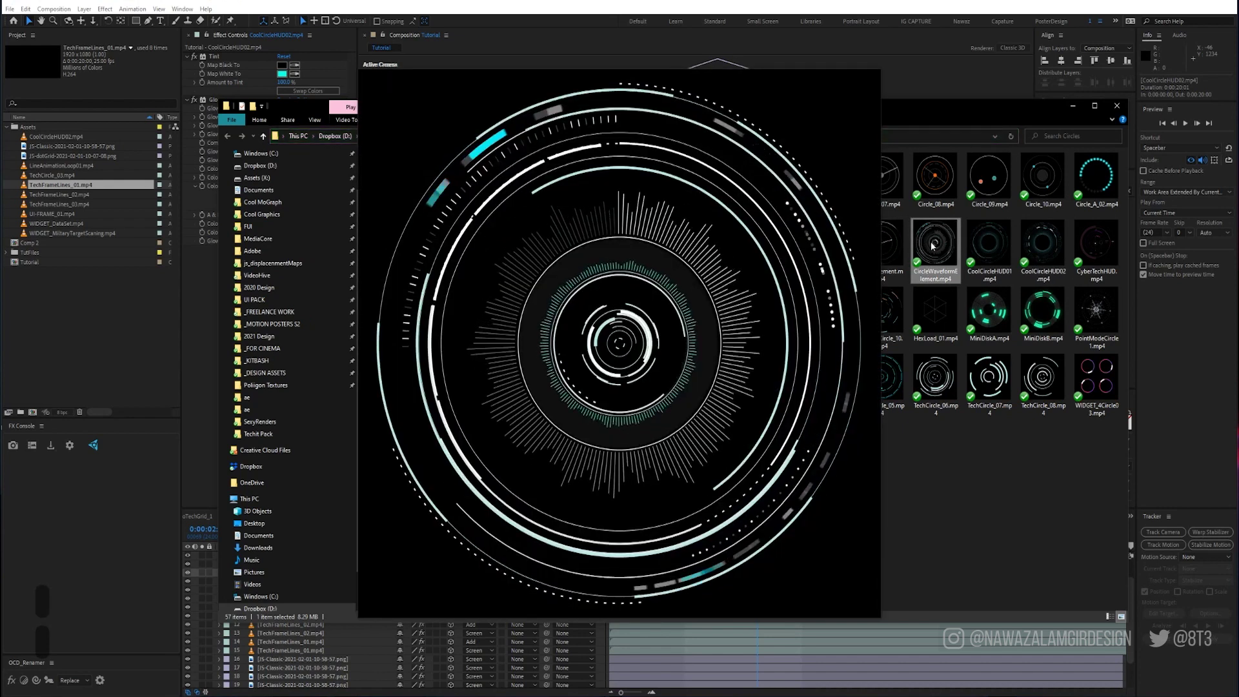
key("space")
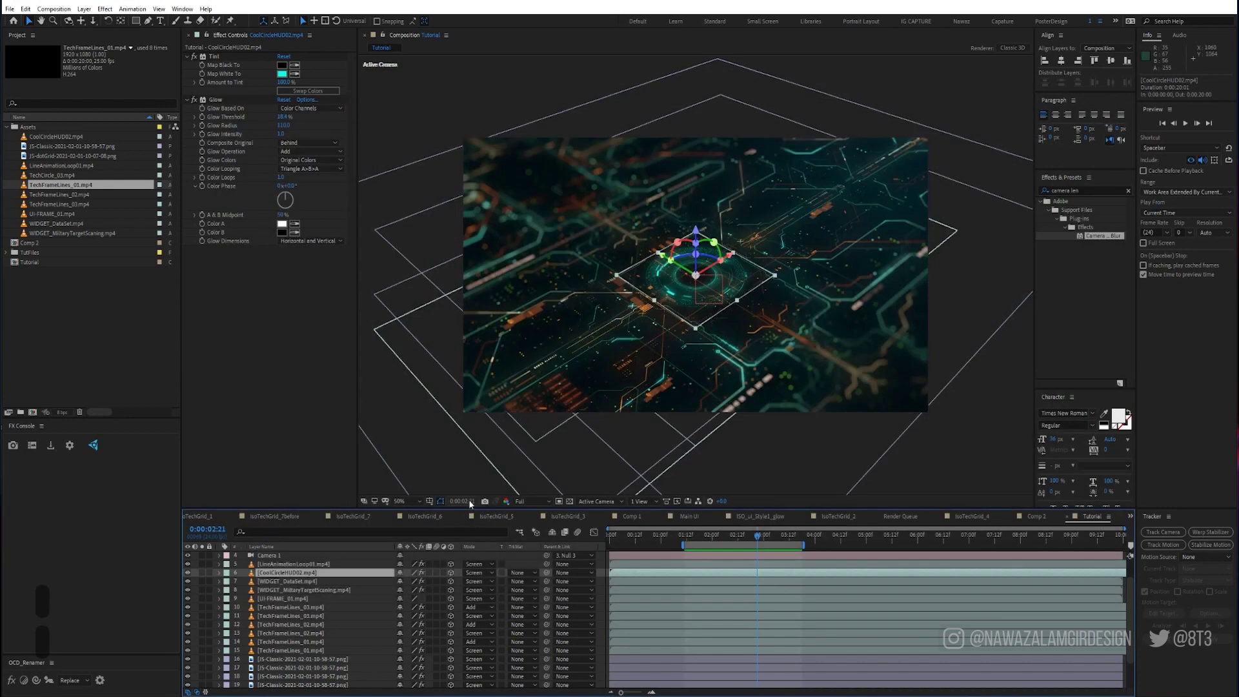
Step: Reveal the WIDGET_DataSet.mp4 layer's source file in File Explorer and preview the clip
left_click(274, 593)
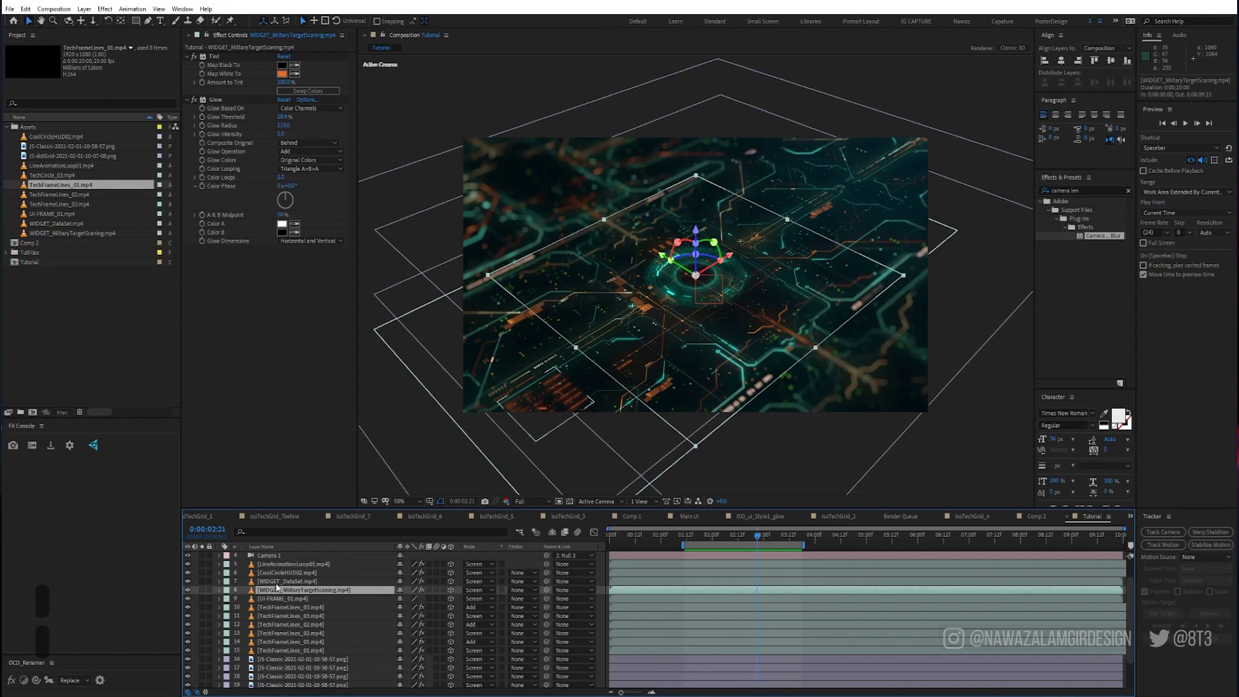
right_click(277, 581)
mouse_move(329, 491)
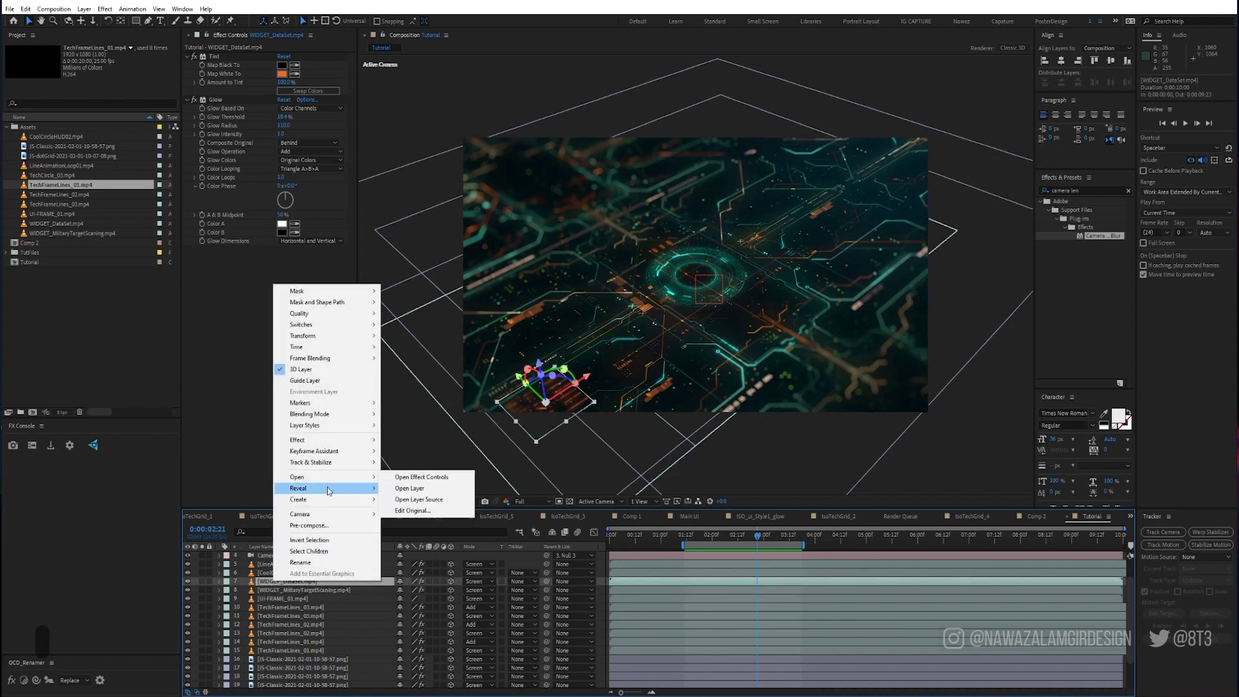
left_click(402, 489)
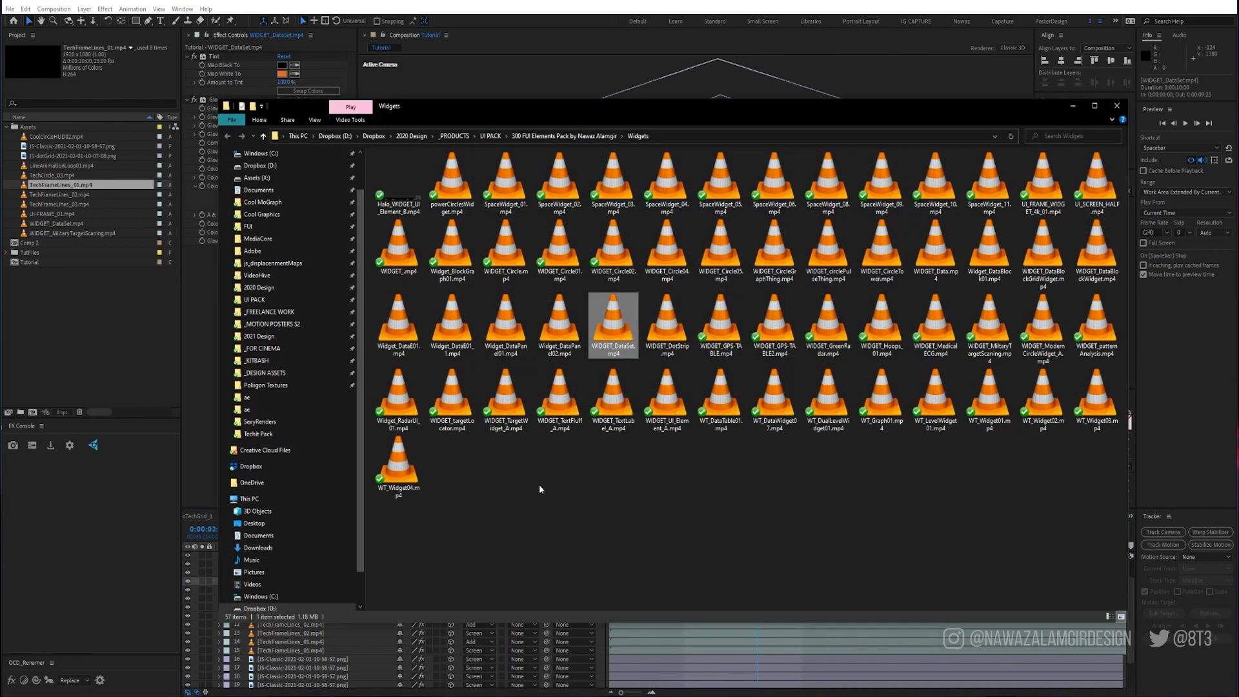
key("Return")
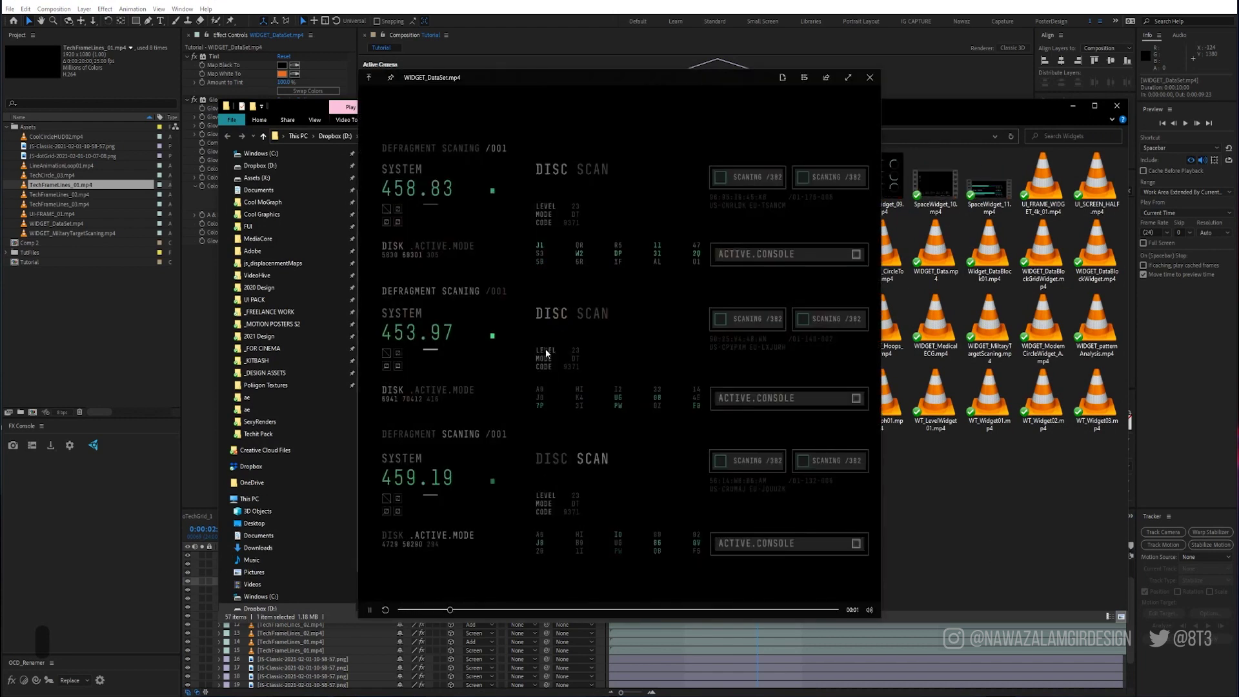
key("space")
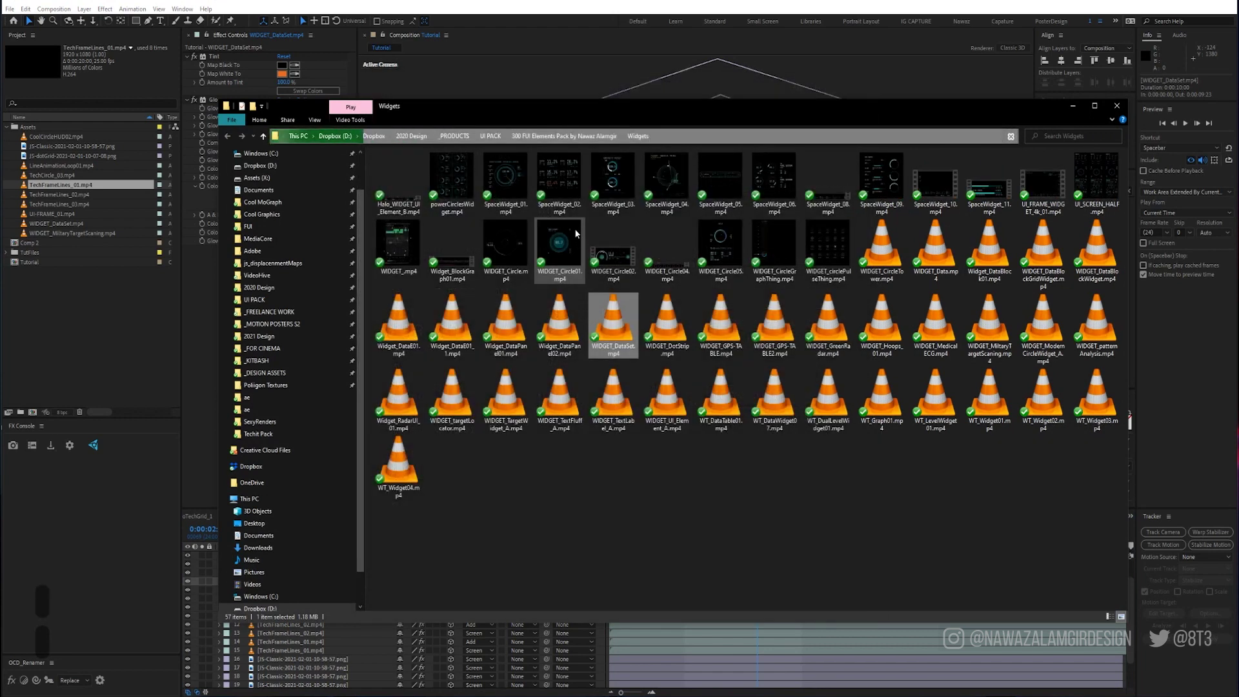
Step: Preview SpaceWidget_02.mp4 and WIDGET_TextLabel_A.mp4 in the Widgets folder and close the folder window
left_click(558, 194)
key("space")
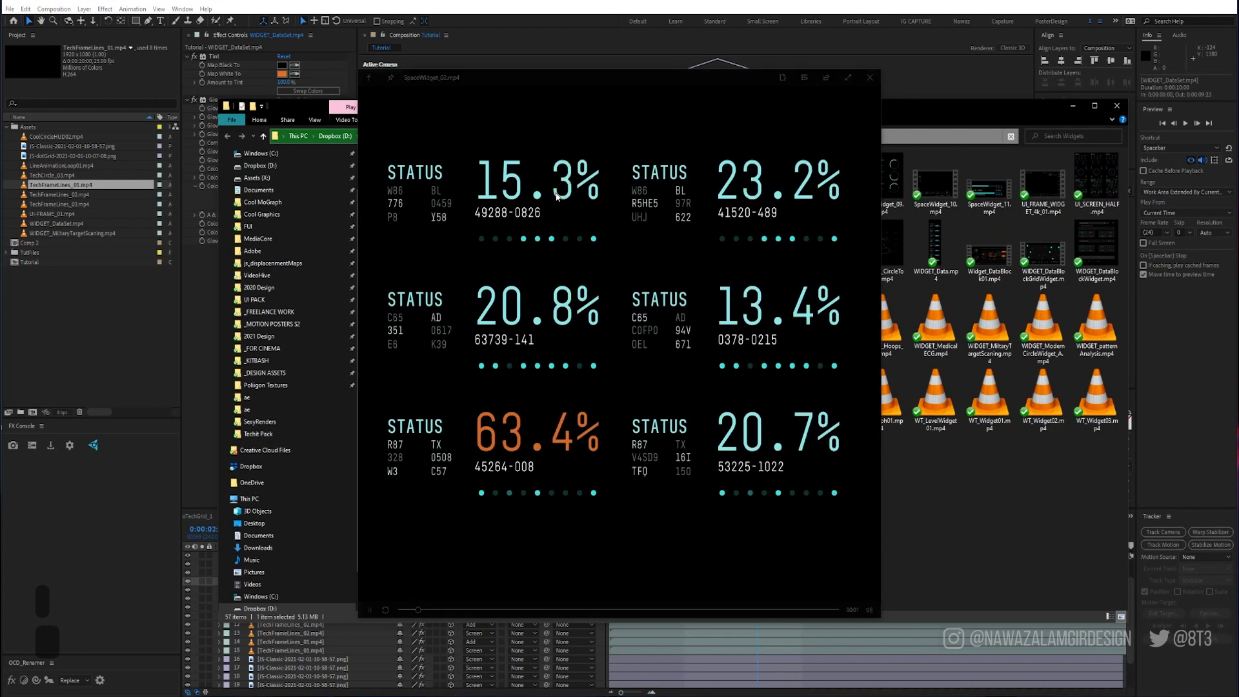
key("space")
left_click(597, 391)
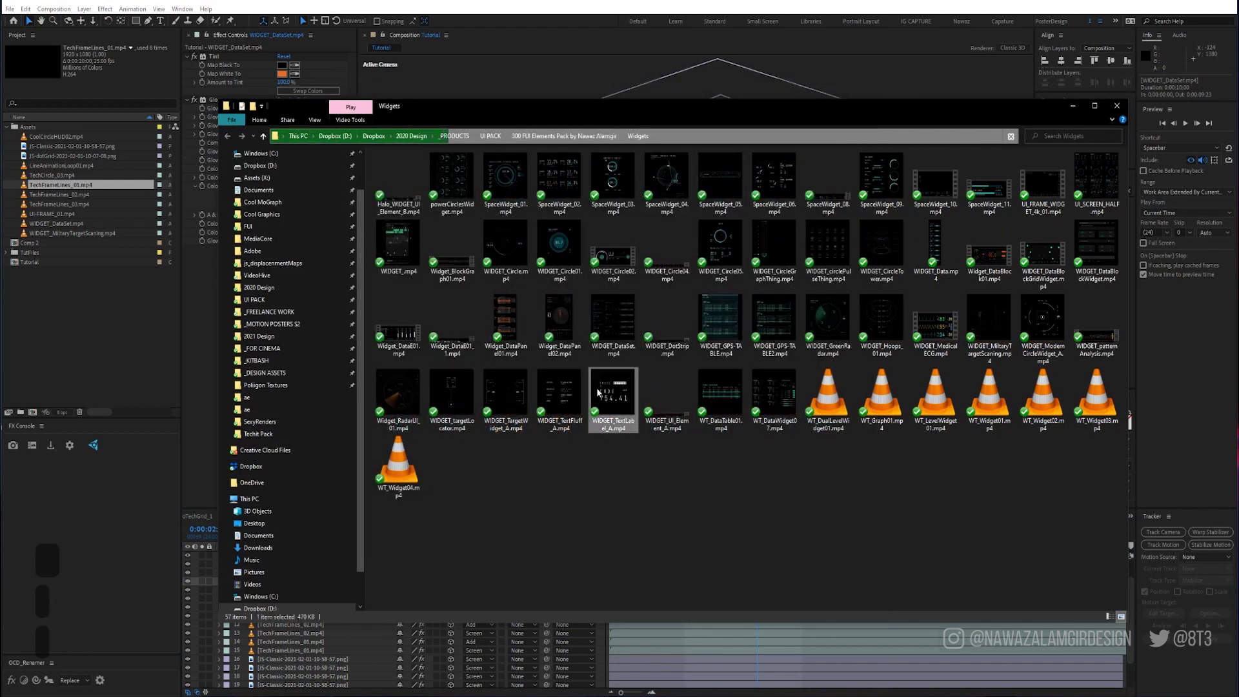
key("space")
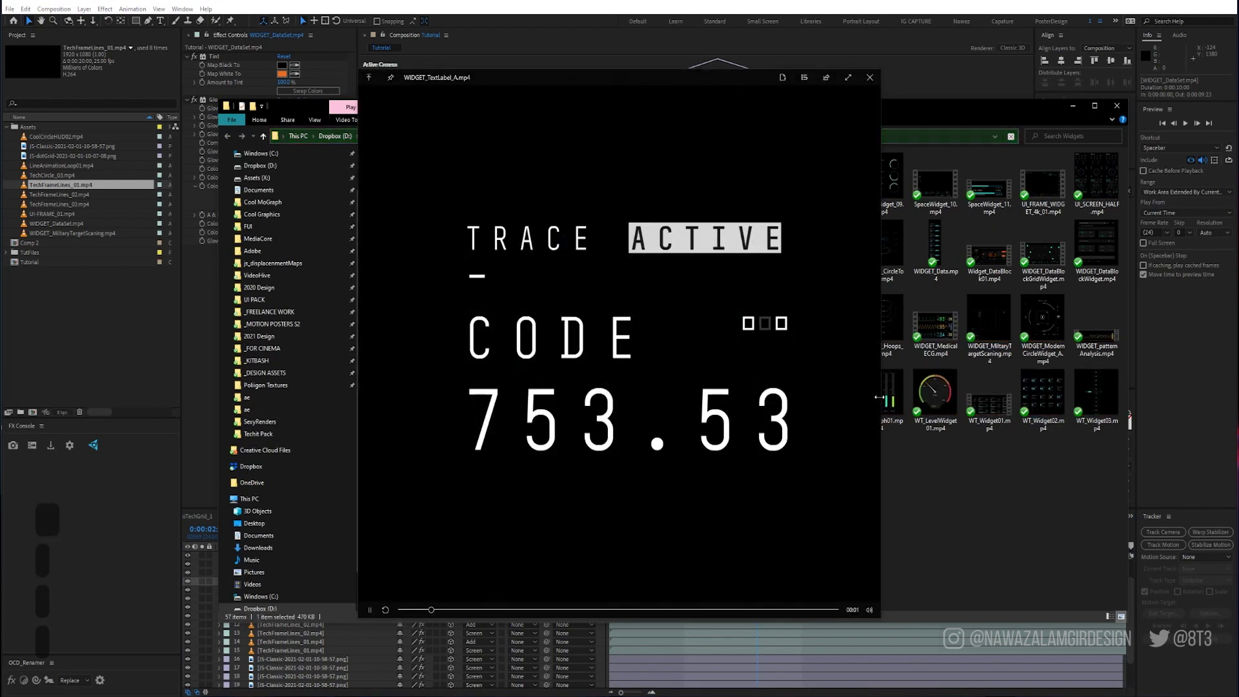
key("space")
left_click(1120, 108)
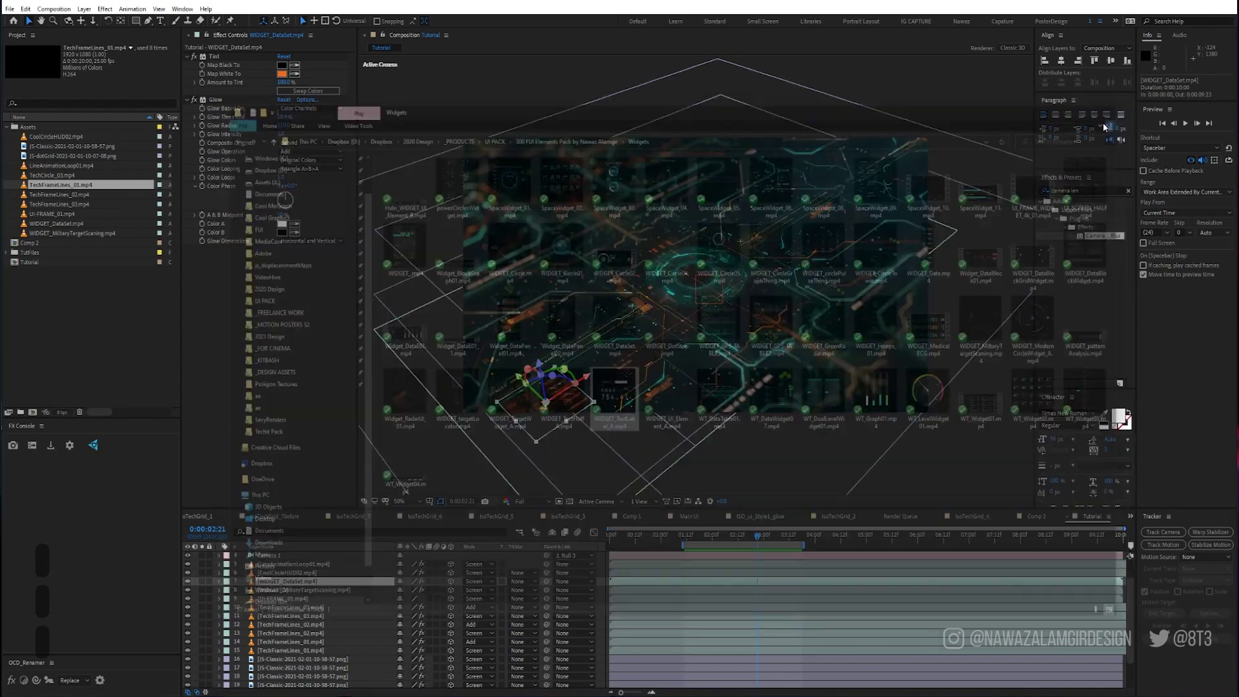
Step: Scrub the finished composition back to 0:00:02:06 and review the empty Tutorial composition's settings, accepting them as they are
left_click_drag(681, 536, 726, 534)
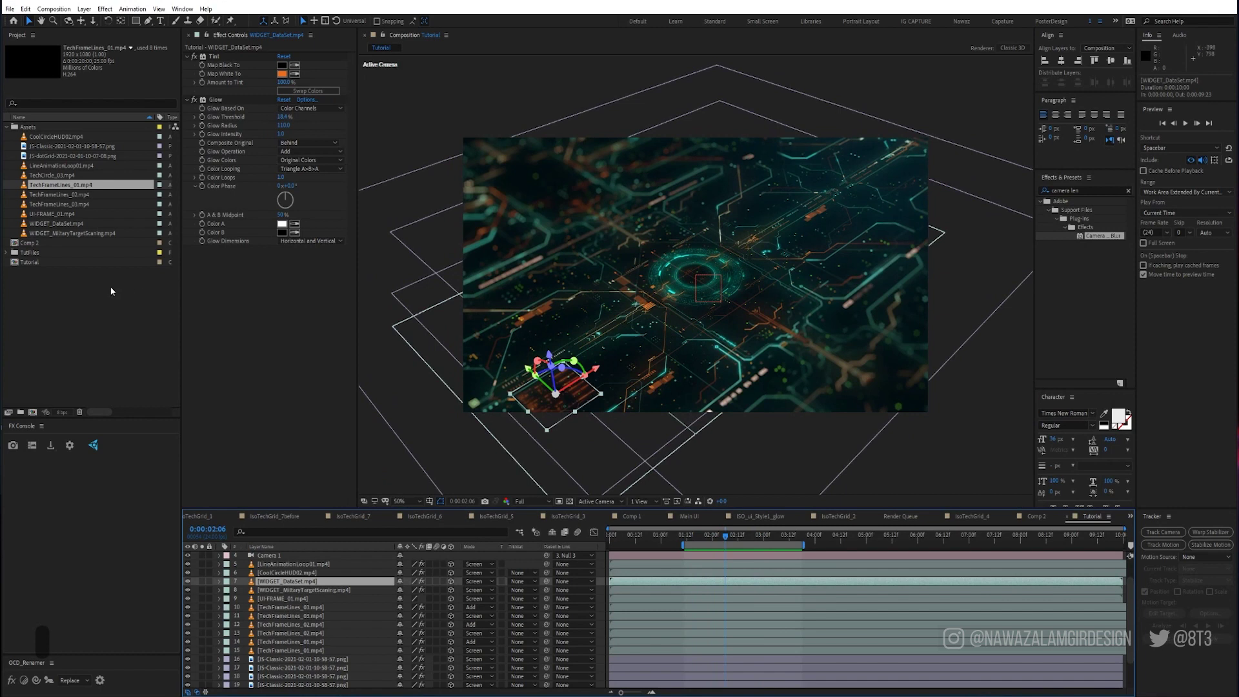
left_click(93, 295)
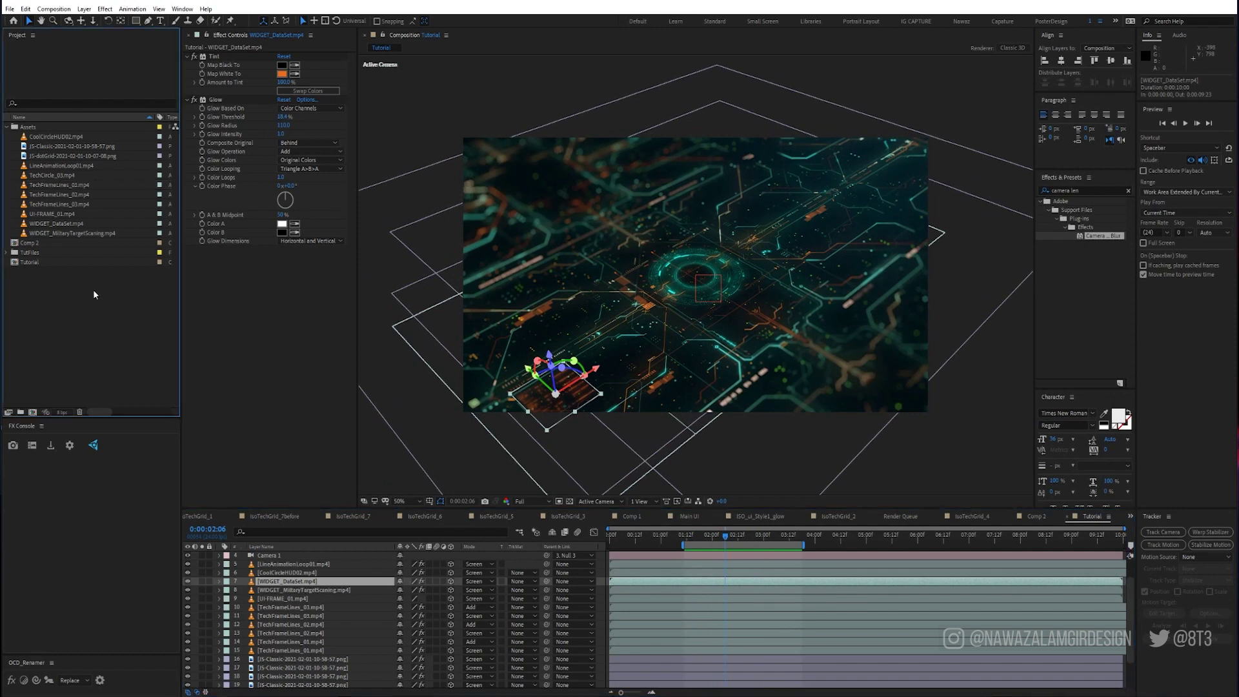
key("ctrl+k")
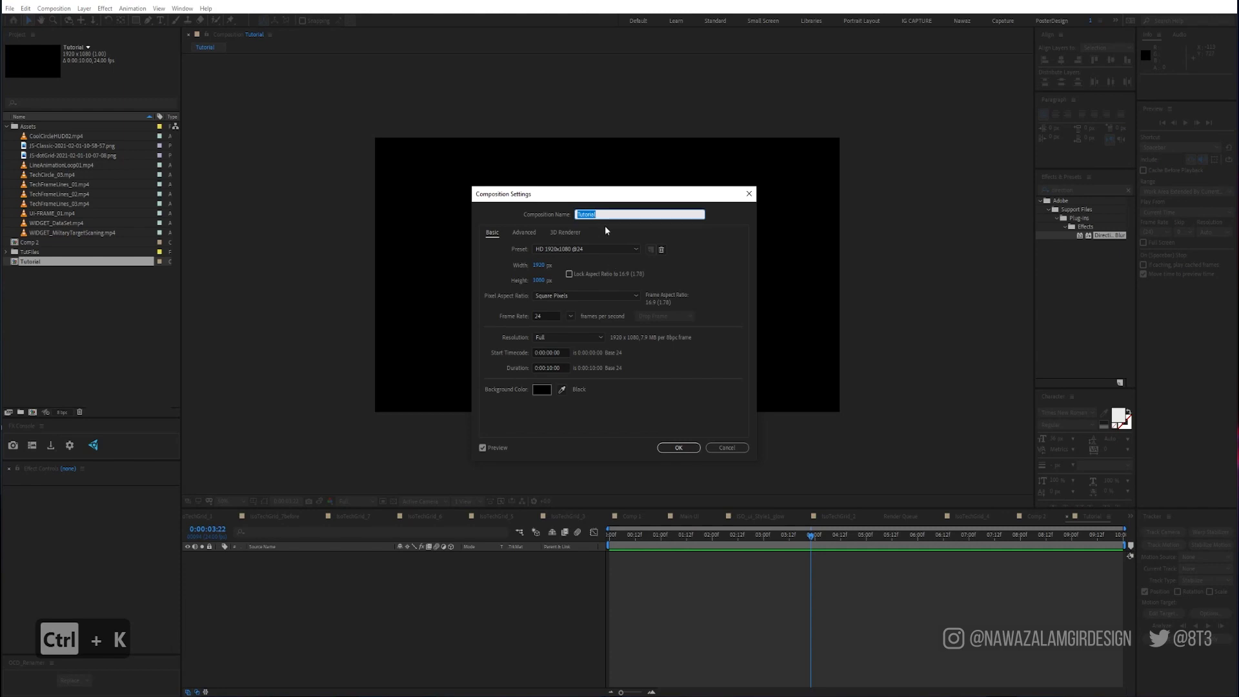
left_click(685, 451)
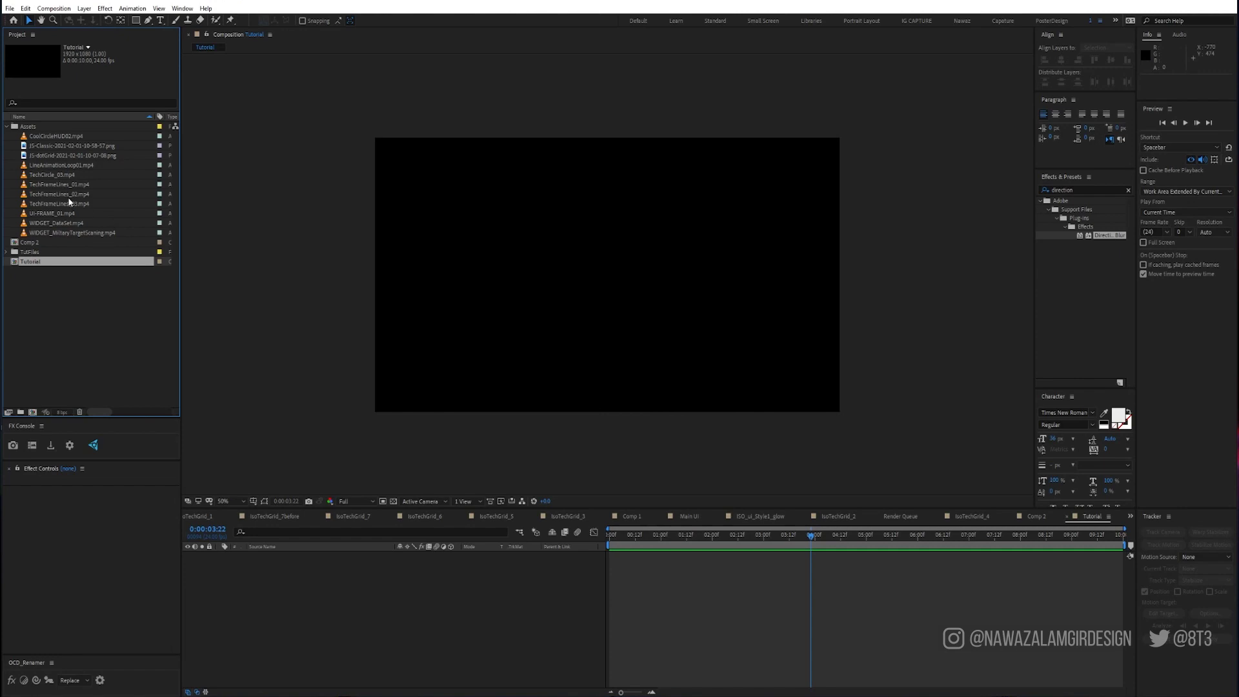
Step: Add TechFrameLines_01.mp4 to the empty Tutorial composition and fit the composition view to its viewer
left_click_drag(61, 184, 611, 276)
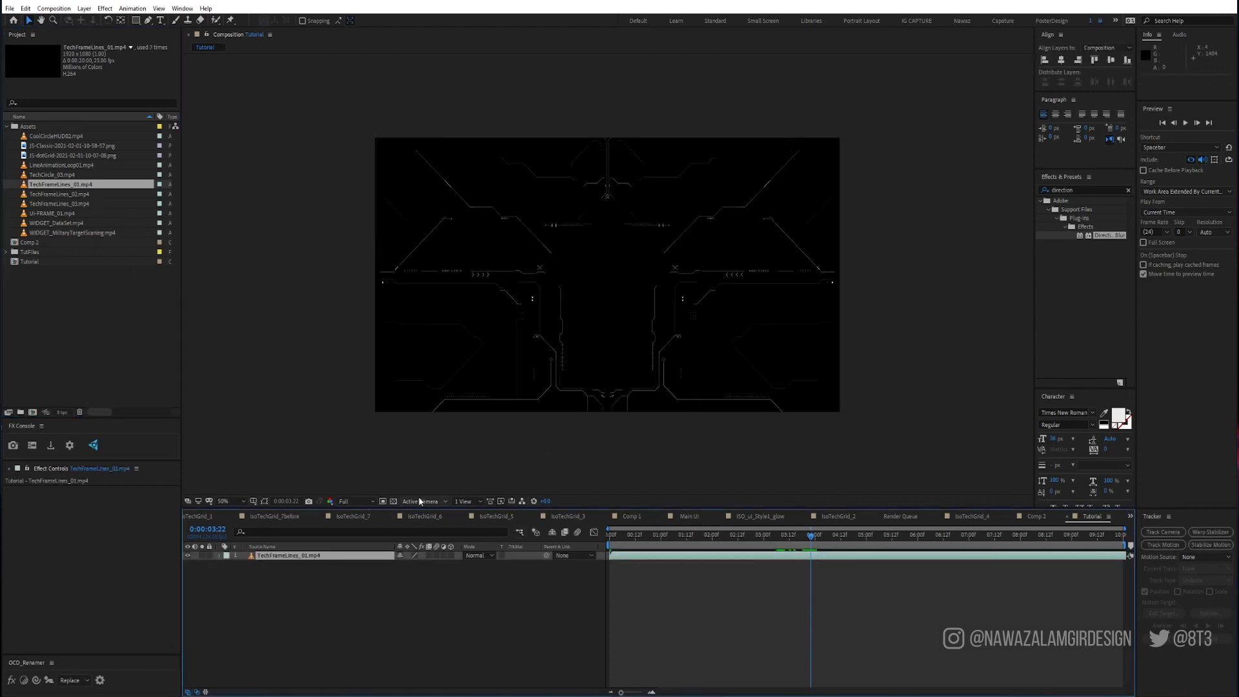
left_click(239, 498)
key("shift+slash")
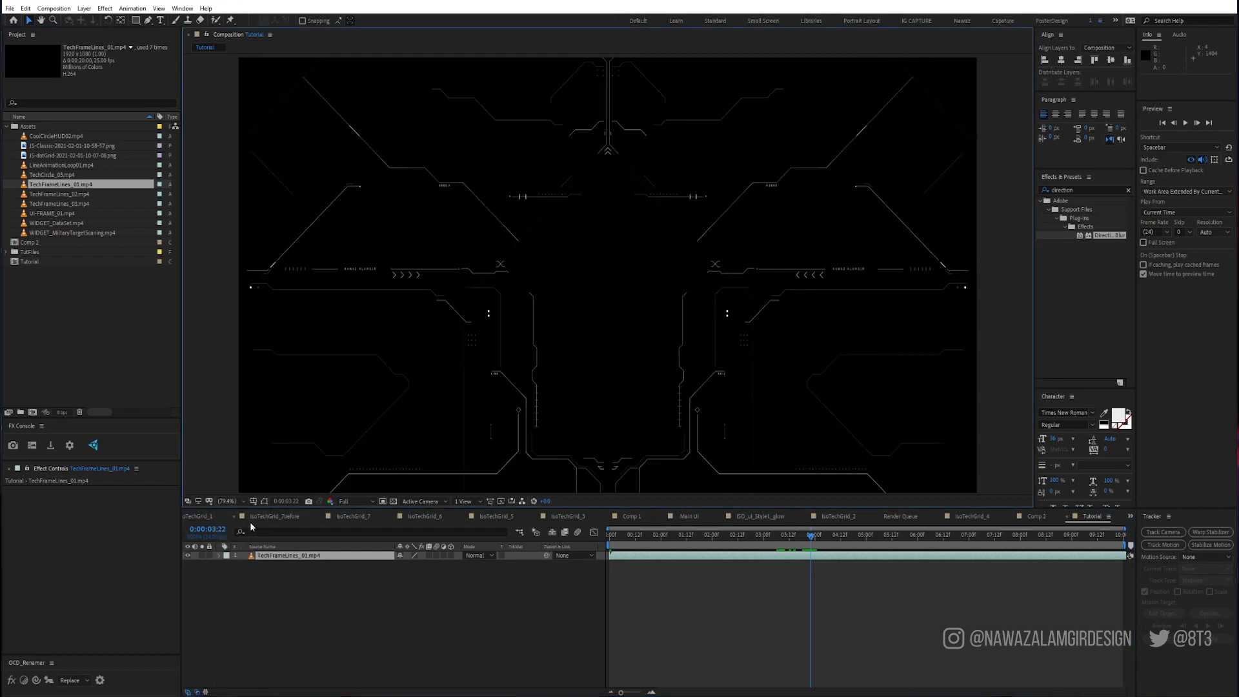
Step: Add TechFrameLines_02.mp4 above the first clip and set both layers' blending mode to Screen
left_click_drag(75, 192, 344, 563)
left_click(482, 562)
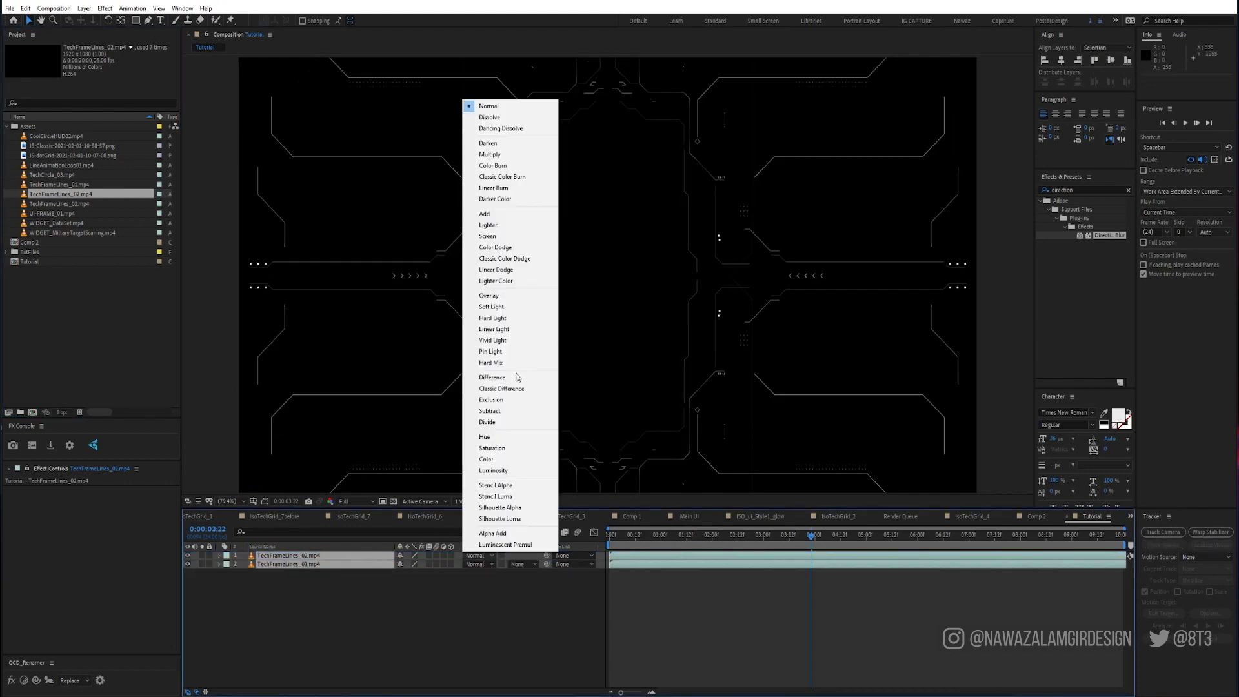
left_click(504, 243)
Step: Duplicate the TechFrameLines_02.mp4 layer and replace the copy's source with TechFrameLines_03.mp4
left_click(296, 555)
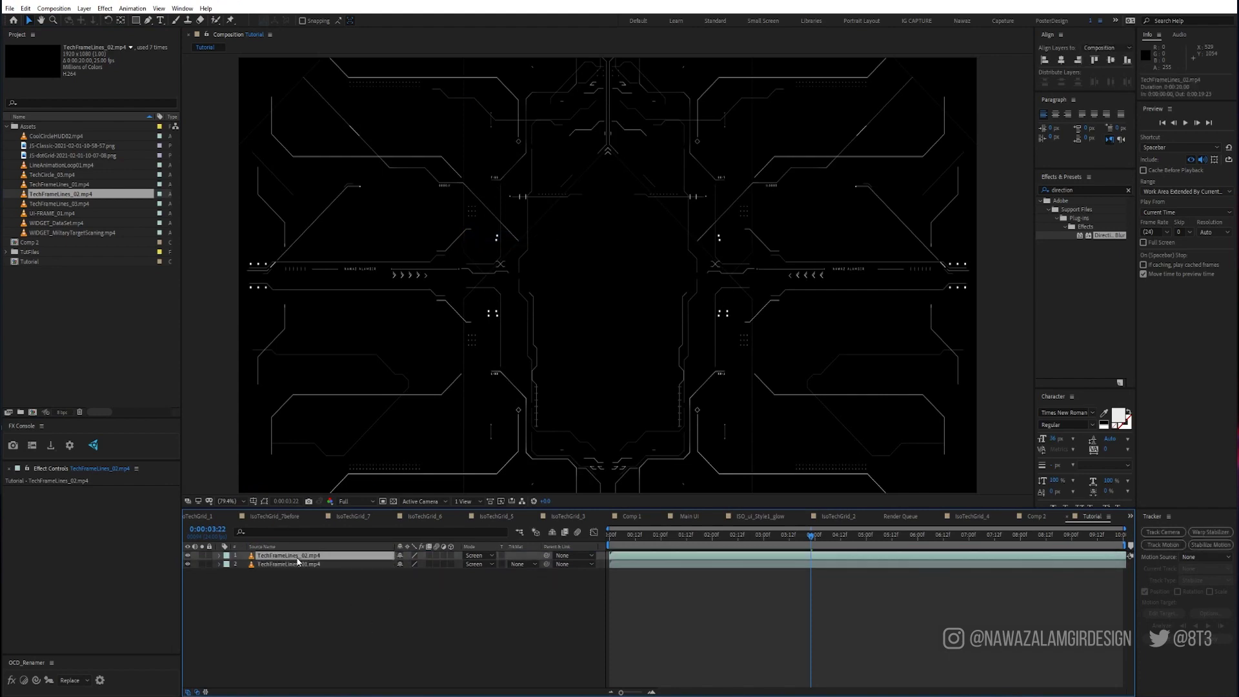
key("ctrl+d")
left_click(67, 205)
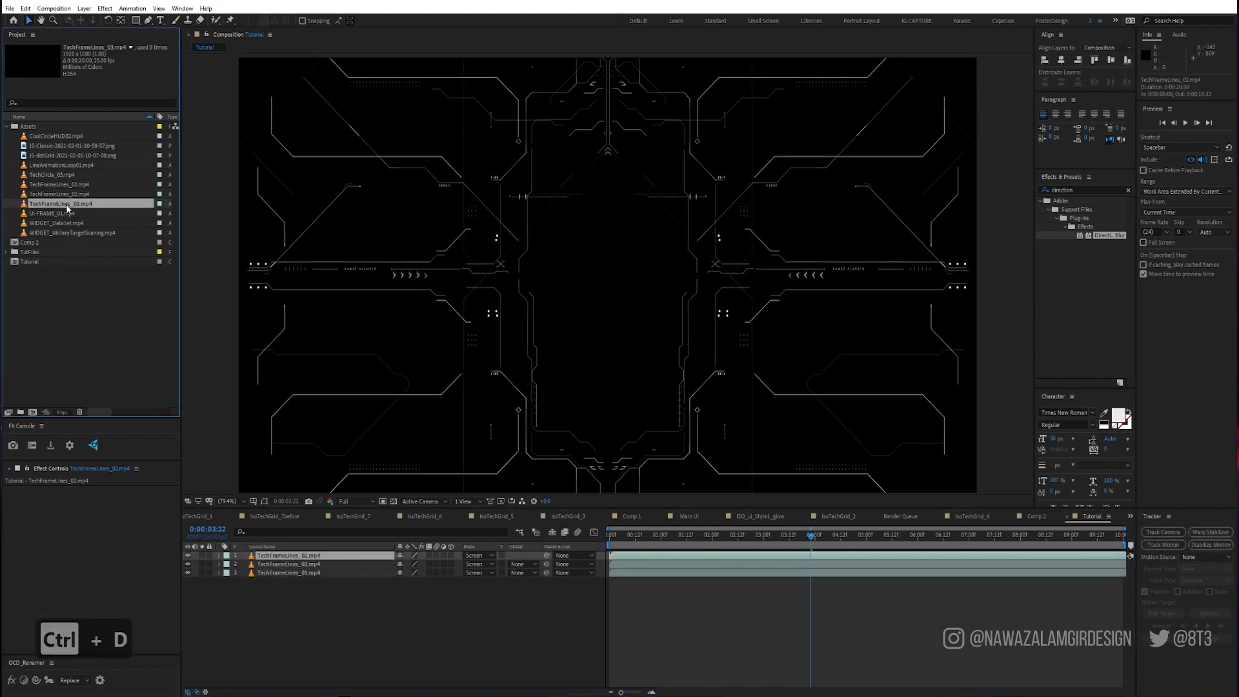
key("ctrl+alt+slash")
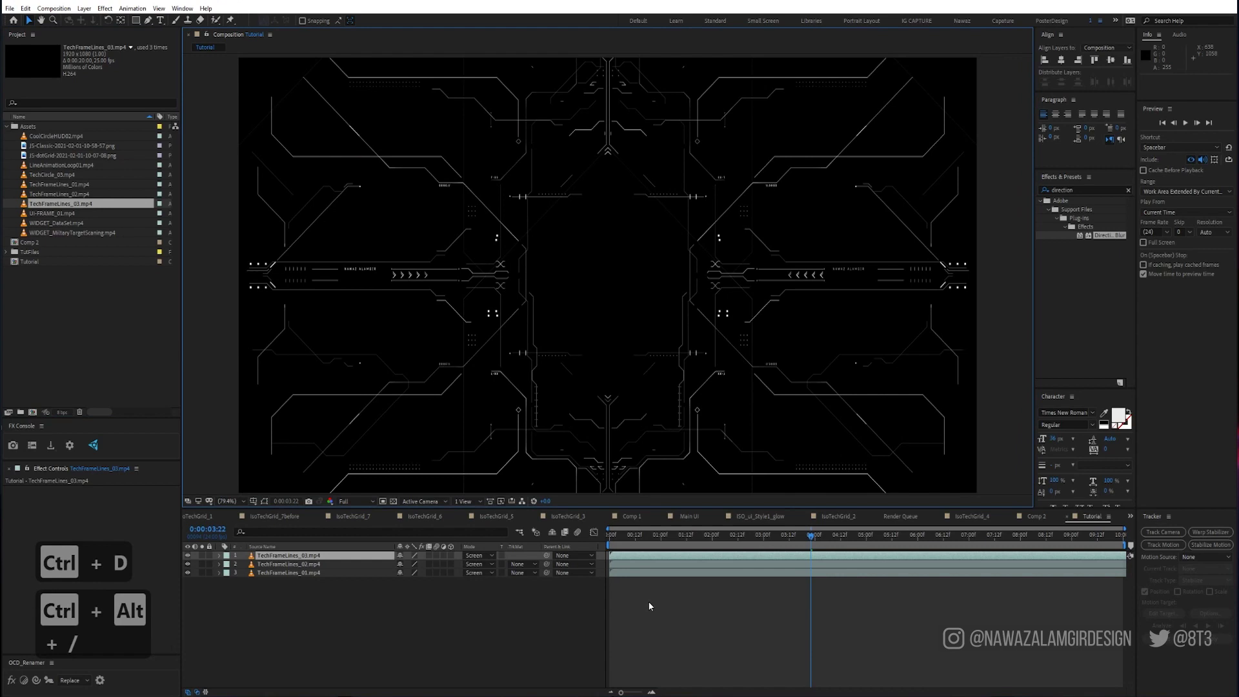
Step: Set the work area from about 0:00:01:12 to 0:00:05:09 and play a preview of it
left_click(687, 537)
key("b")
left_click(886, 539)
key("n")
key("KP_0")
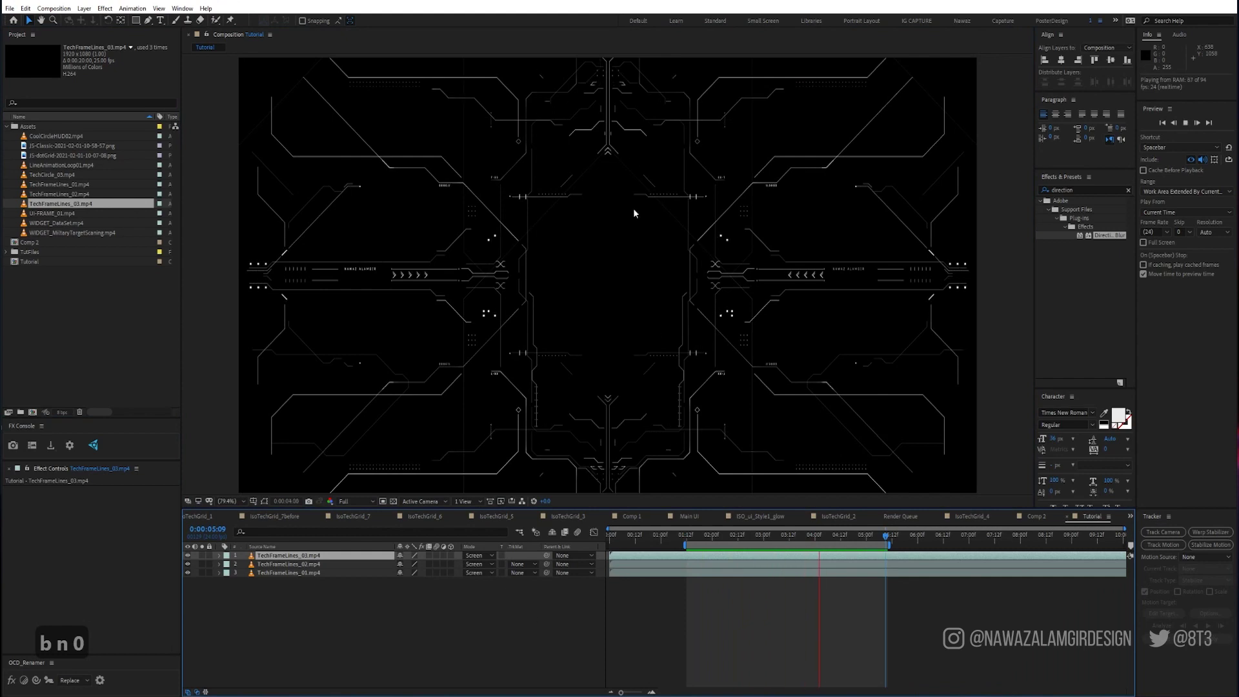
Step: Hide the top two TechFrameLines layers and show them again to compare their contribution
left_click(187, 556)
left_click(188, 564)
left_click(188, 564)
left_click(188, 556)
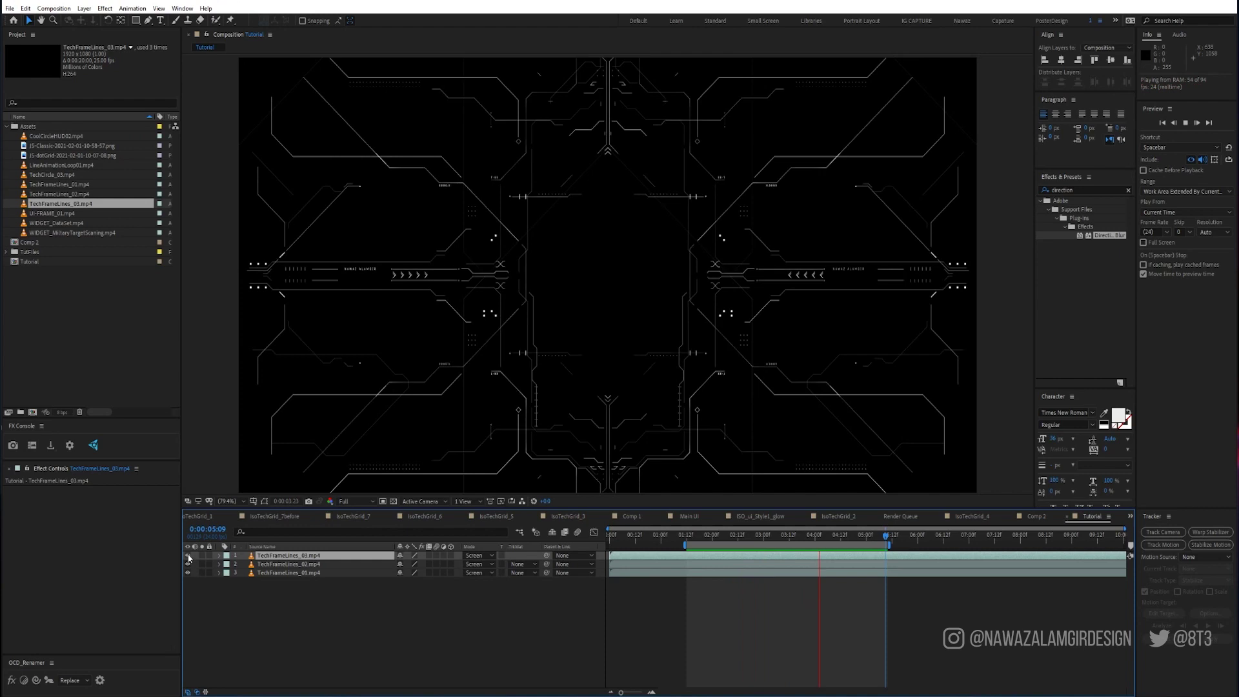
Step: Add UI-FRAME_01.mp4 as the top layer and set its blending mode to Screen
left_click_drag(51, 213, 310, 557)
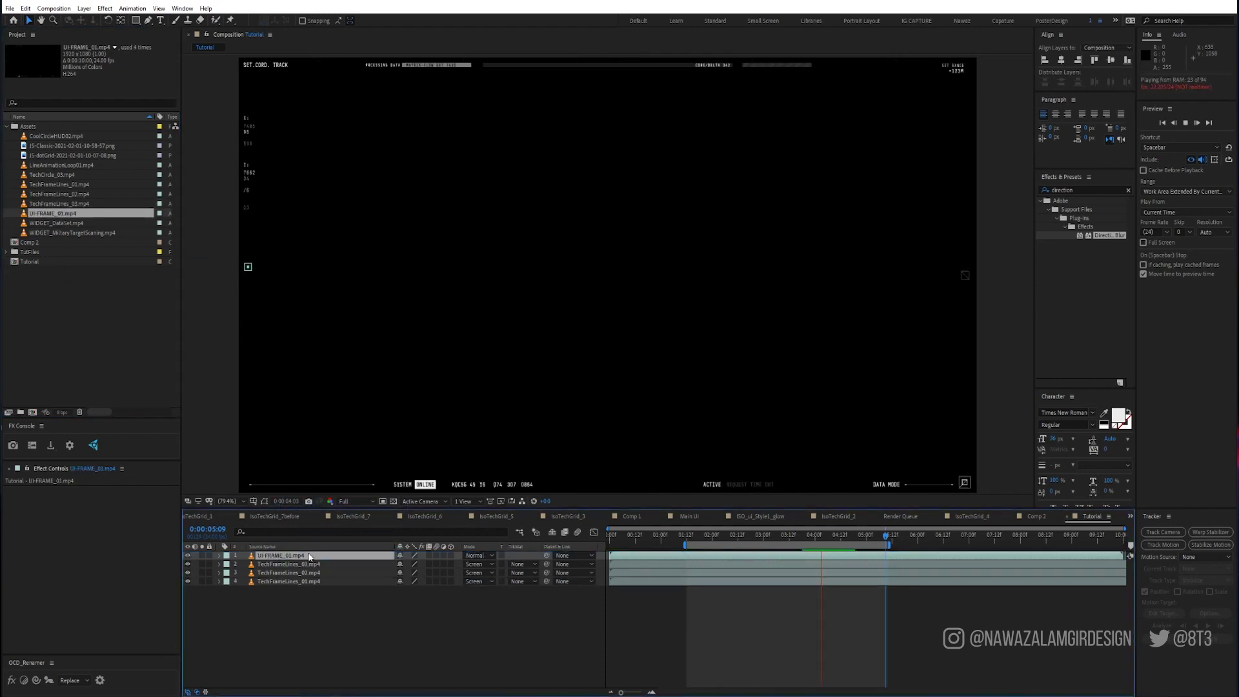
left_click(479, 556)
left_click(523, 239)
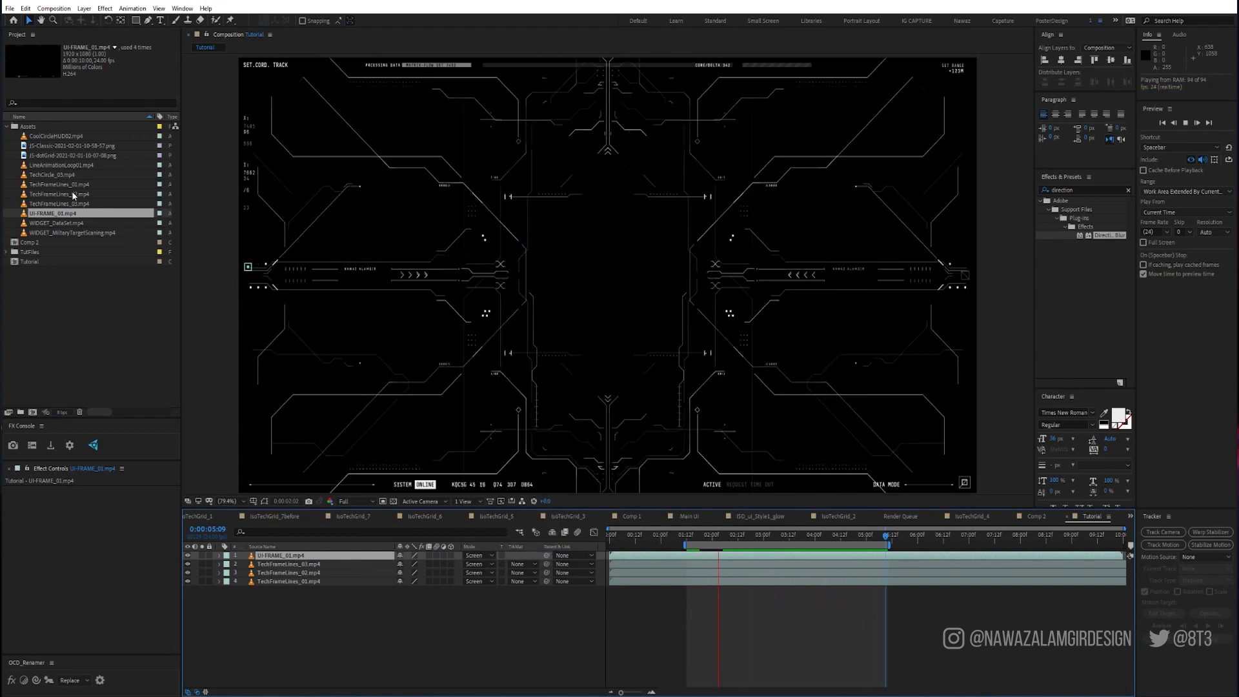
Step: Add WIDGET_MilitaryTargetScaning.mp4 as the top layer of the Tutorial composition and set its blending mode to Screen
left_click(82, 234)
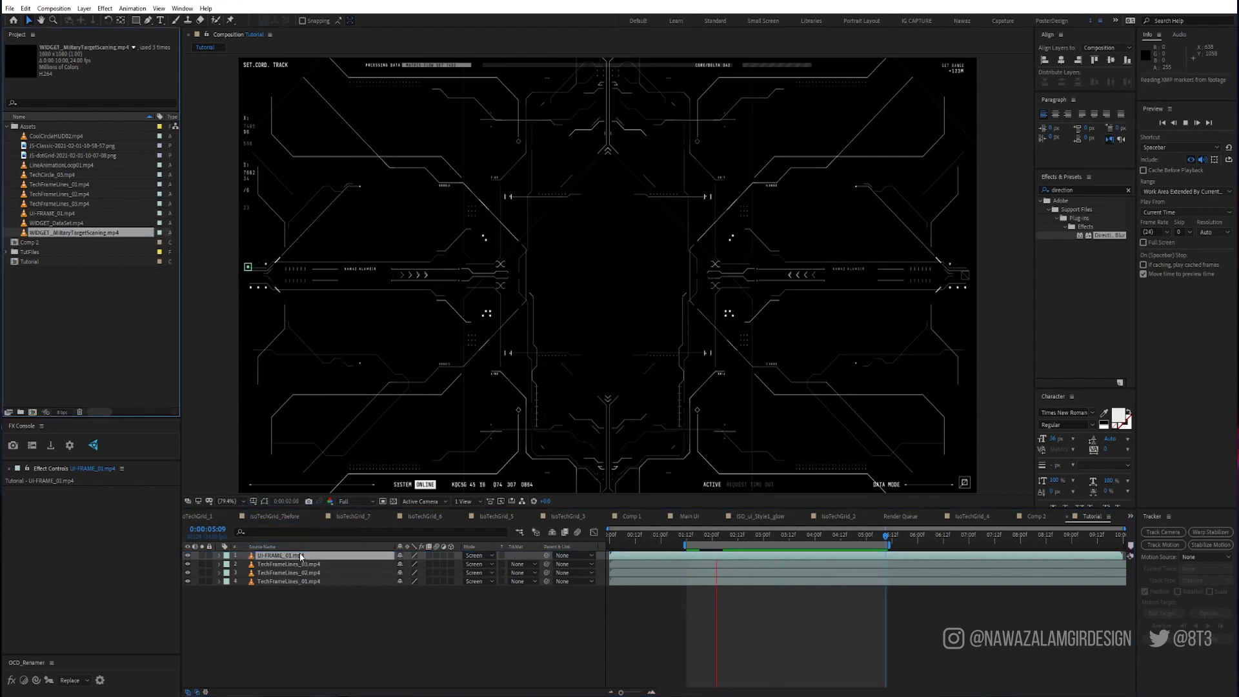
left_click_drag(300, 556, 300, 555)
left_click(479, 556)
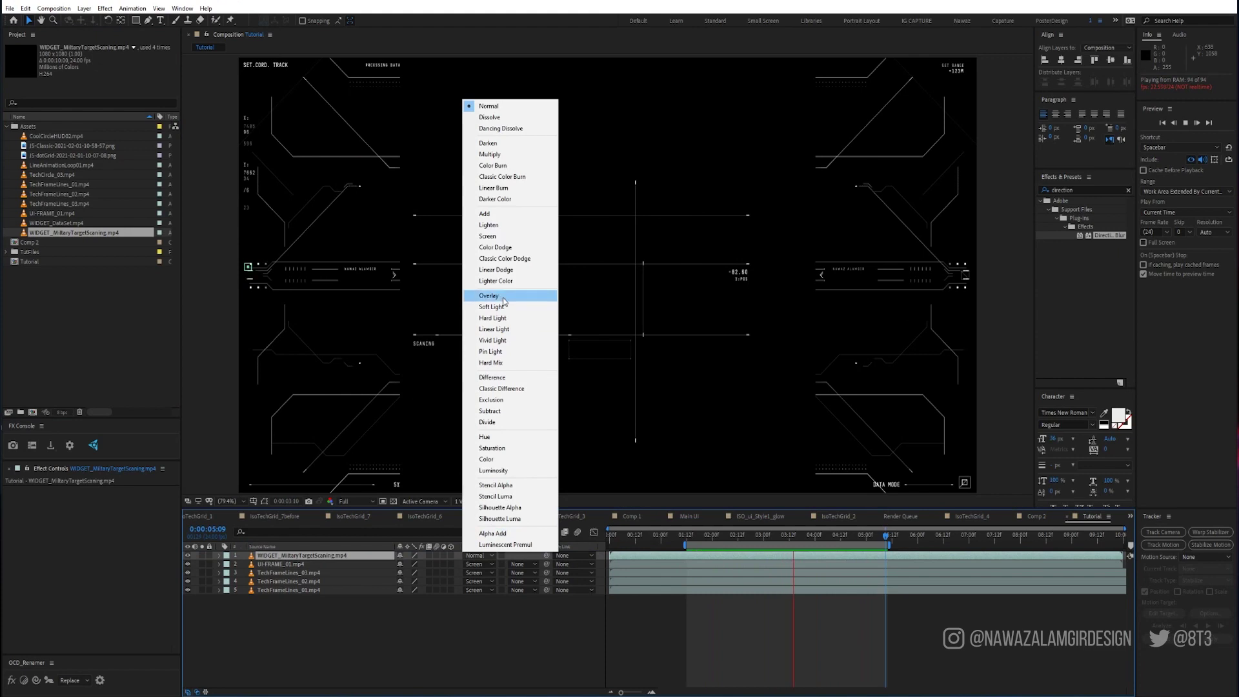
left_click(498, 237)
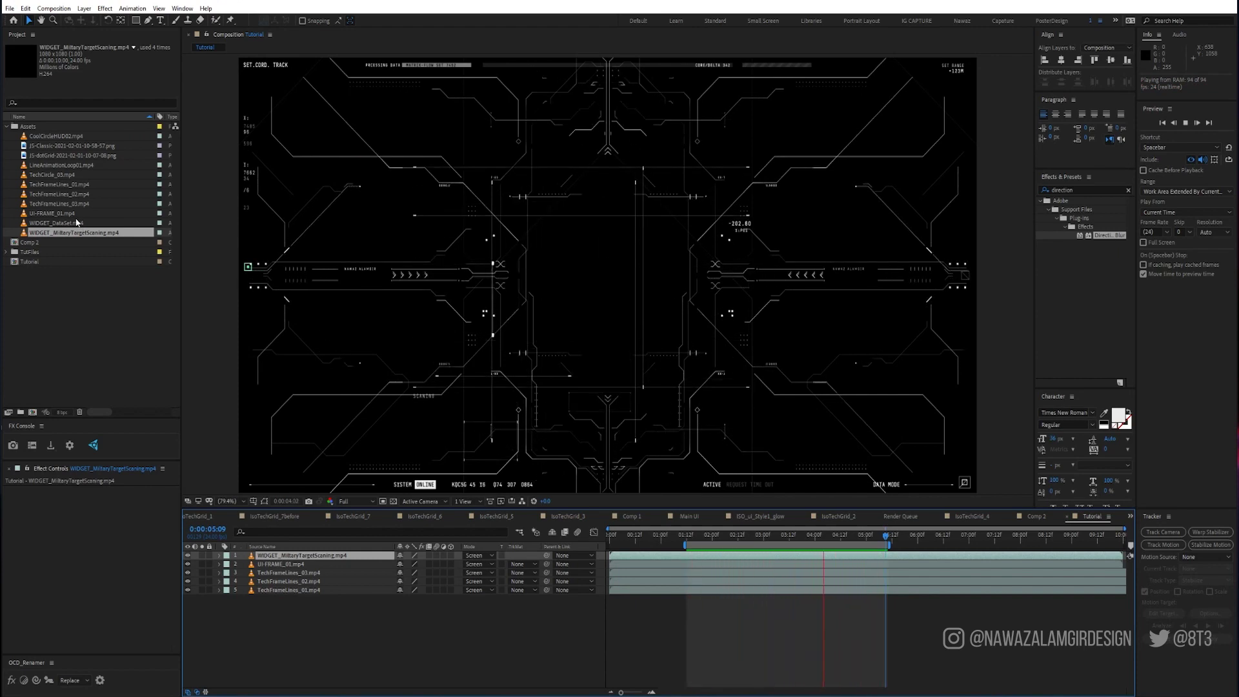
Step: Add WIDGET_DataSet.mp4 as the top layer, set its blending mode to Screen and reduce its scale to about 25%
left_click_drag(72, 222, 292, 553)
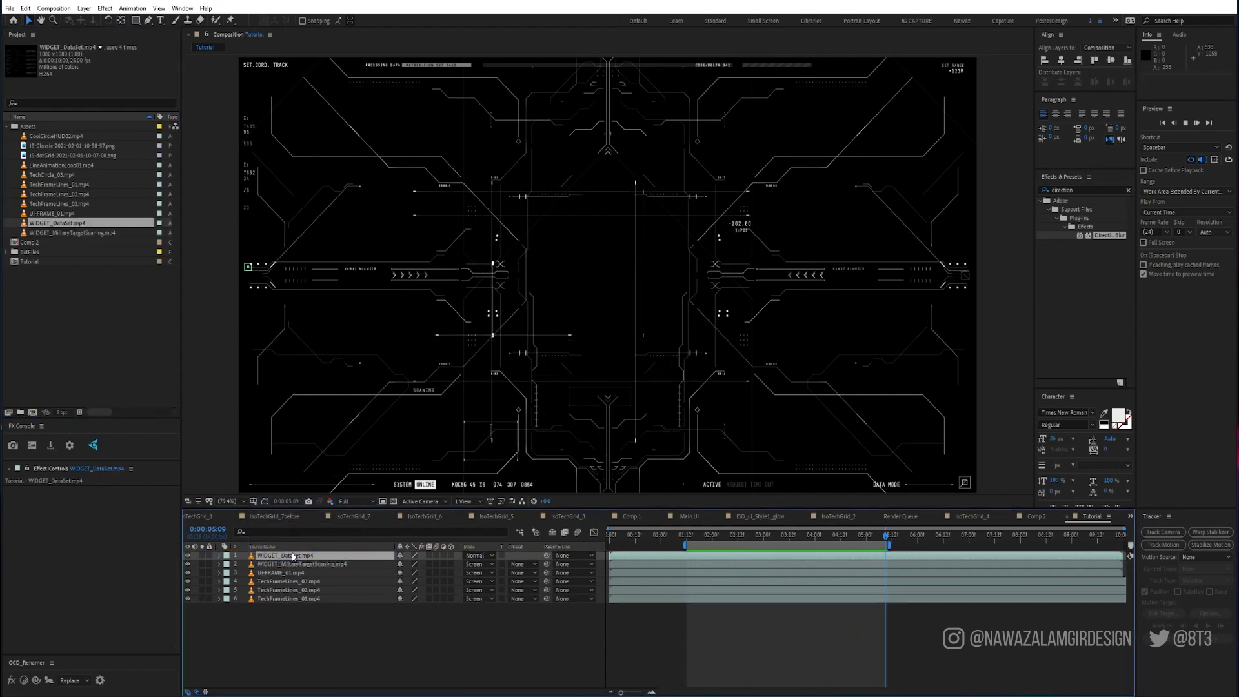
key("space")
left_click(485, 556)
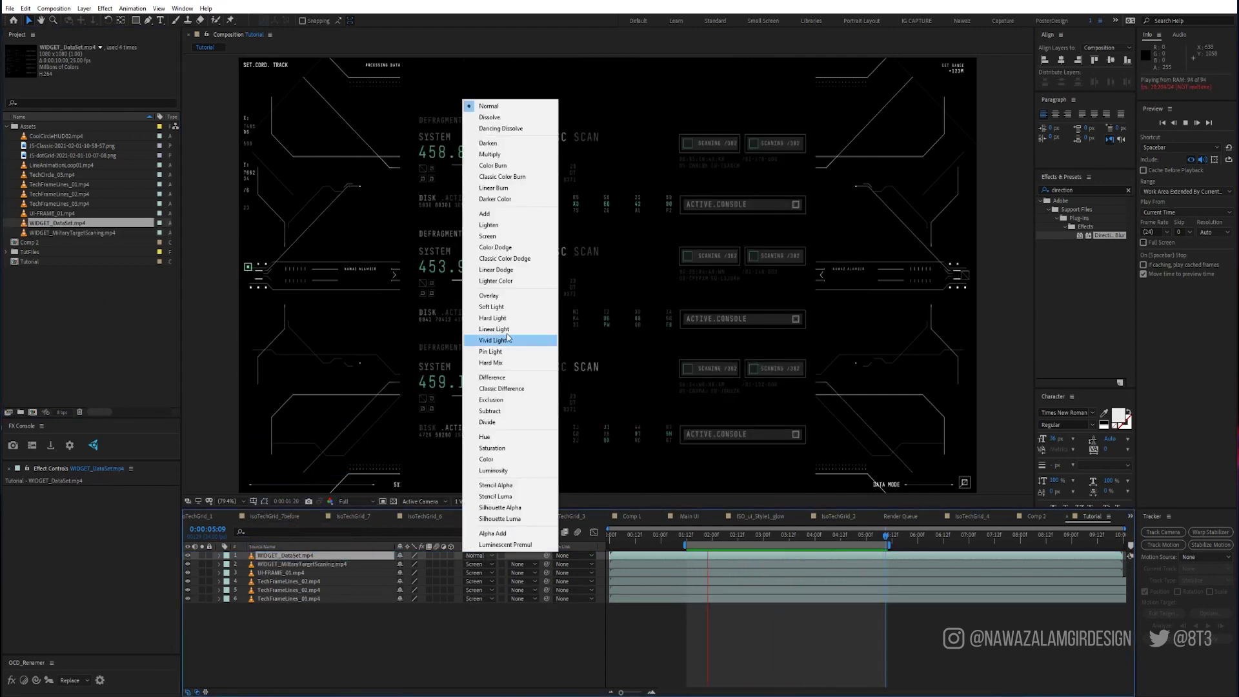
left_click(510, 236)
key("s")
left_click_drag(426, 564, 392, 564)
left_click(630, 267)
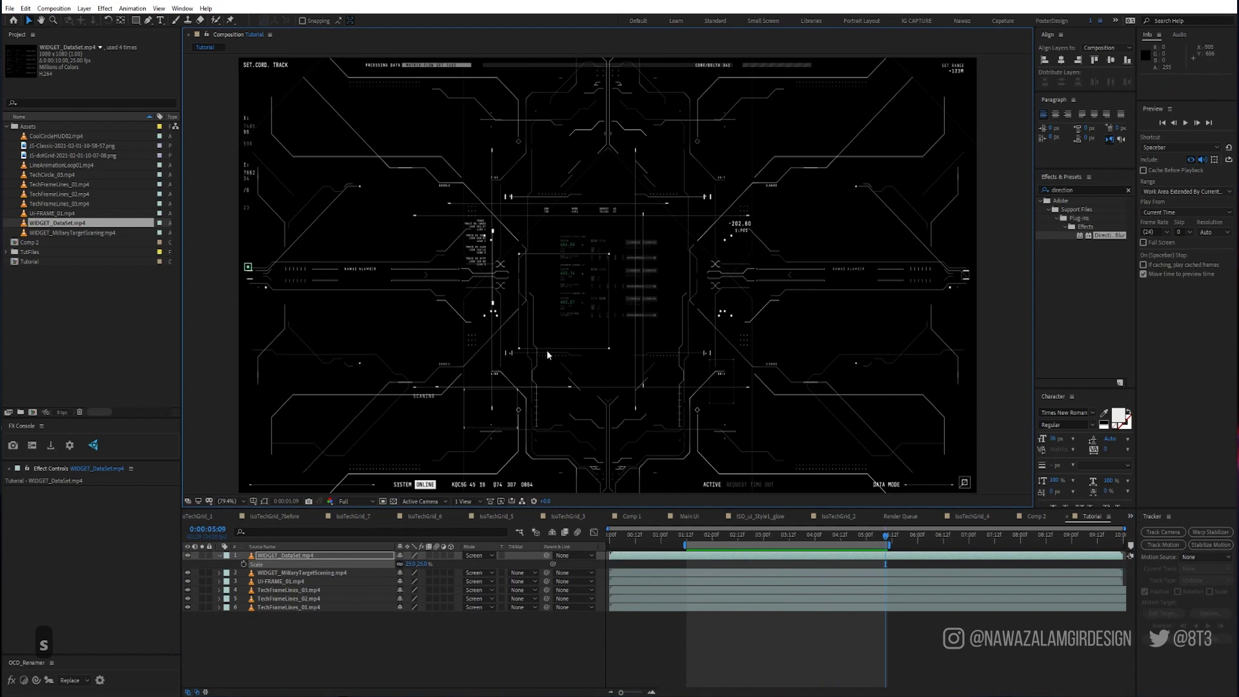
Step: Move the WIDGET_DataSet.mp4 layer beneath the frame's left horizontal bar, soloing it while placing it, and scale it down to about 18.5%
left_click(202, 555)
left_click_drag(645, 235, 353, 246)
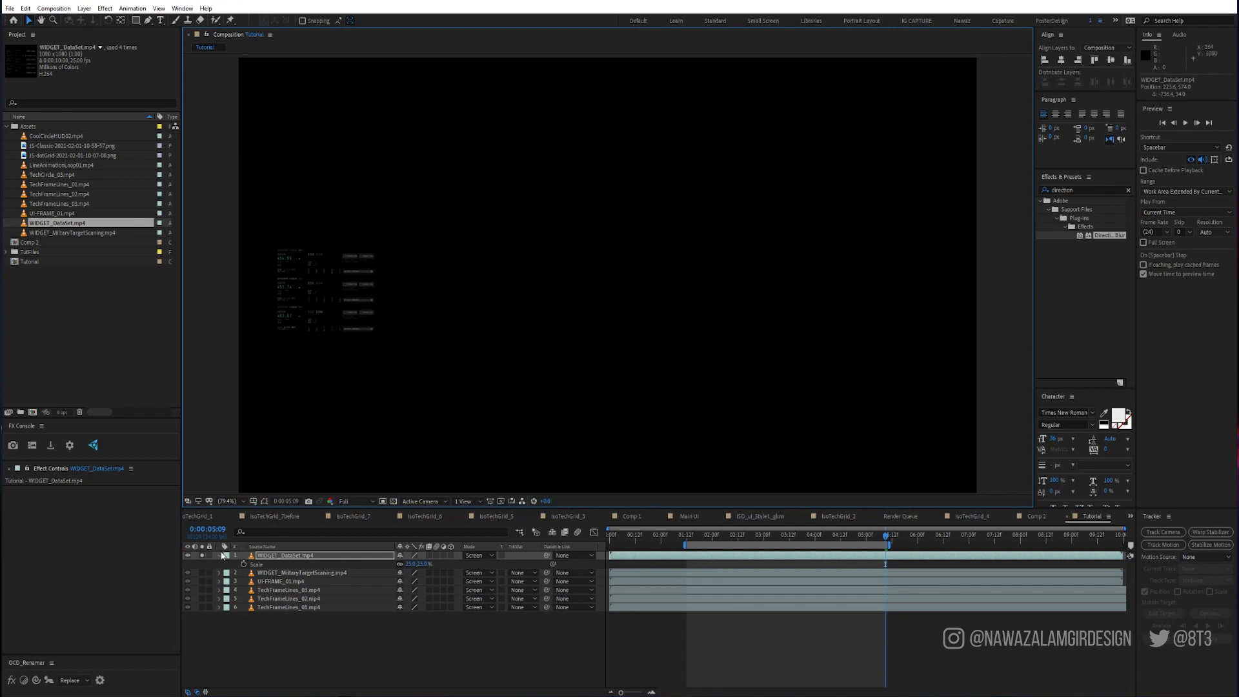
left_click(202, 555)
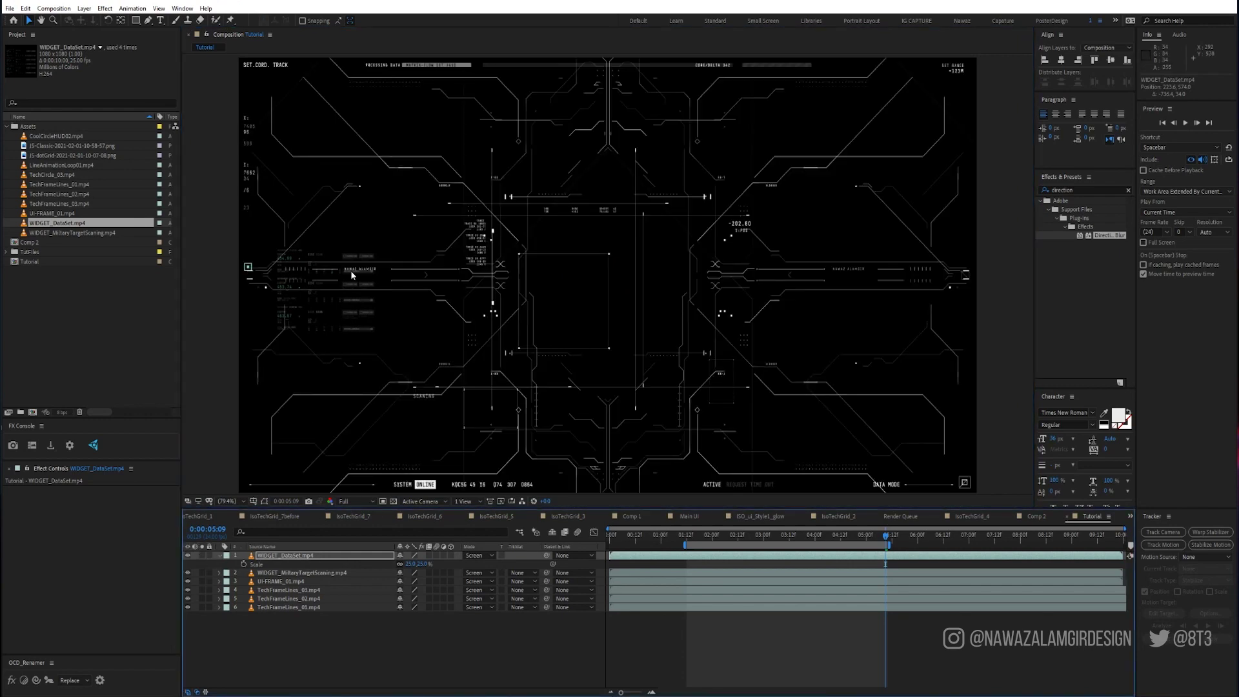
left_click_drag(388, 289, 365, 345)
key("s")
key("s")
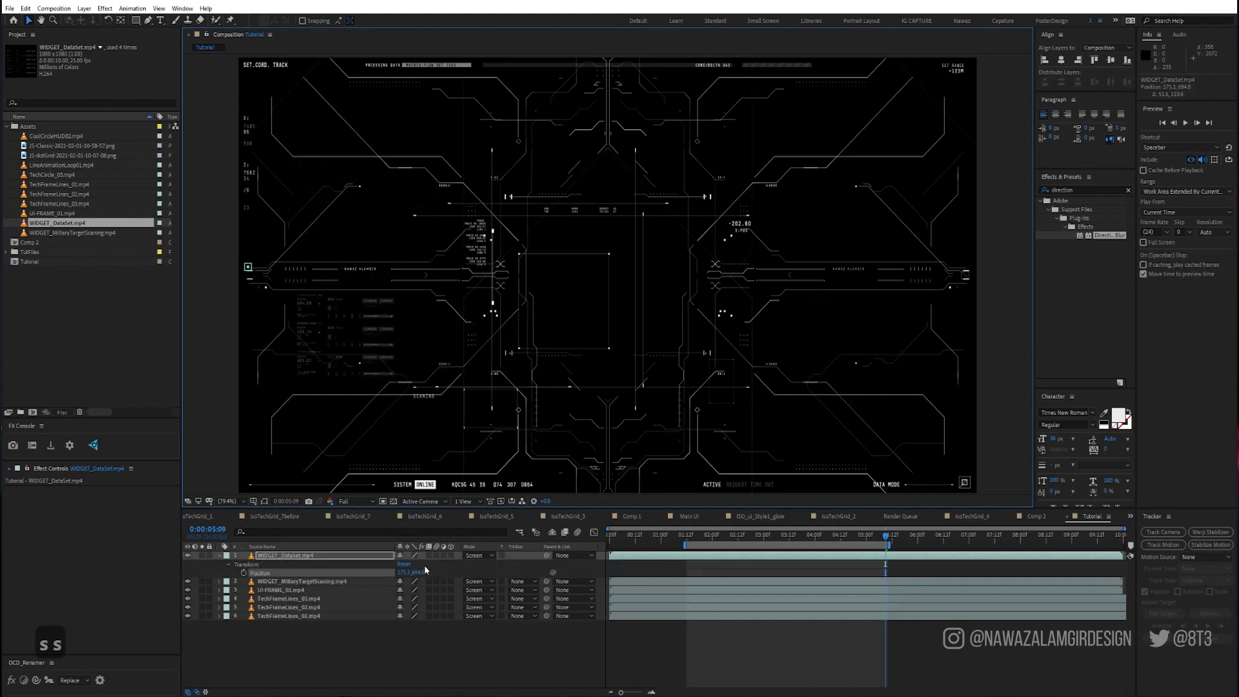
key("s")
left_click_drag(423, 568, 381, 568)
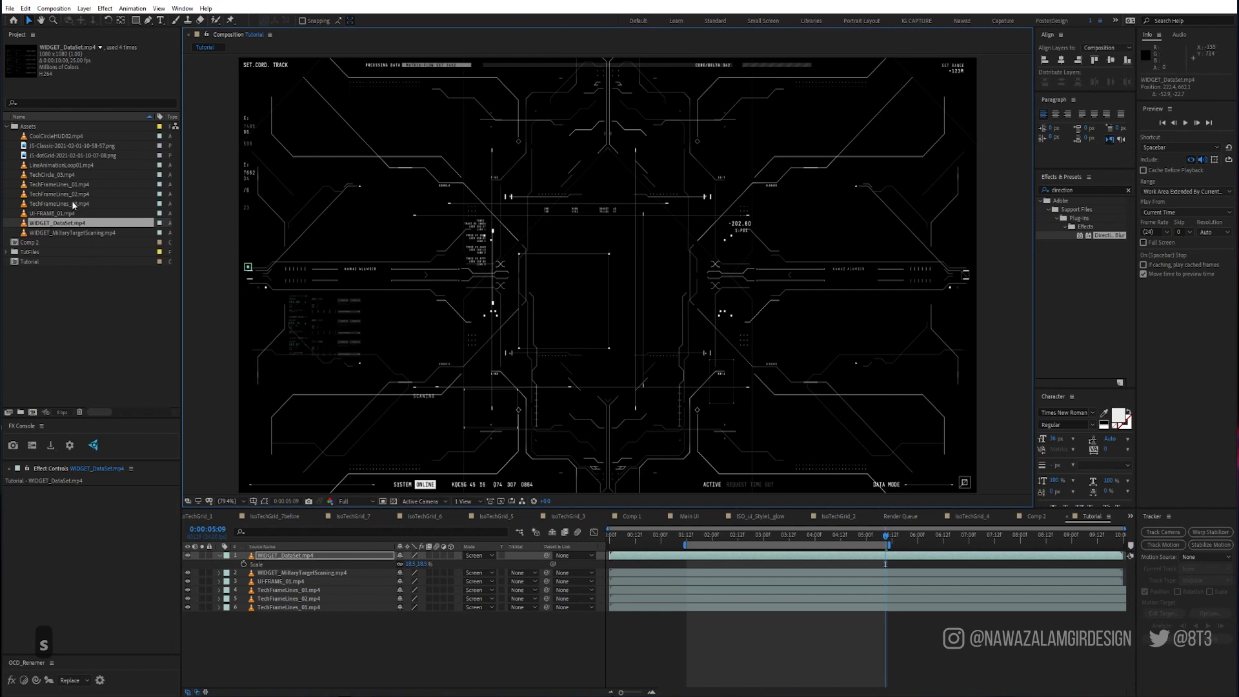
Step: Add CoolCircleHUD02.mp4 as the top layer, set its blending mode to Screen and scale it down to about 36%
left_click_drag(63, 136, 323, 555)
left_click(471, 557)
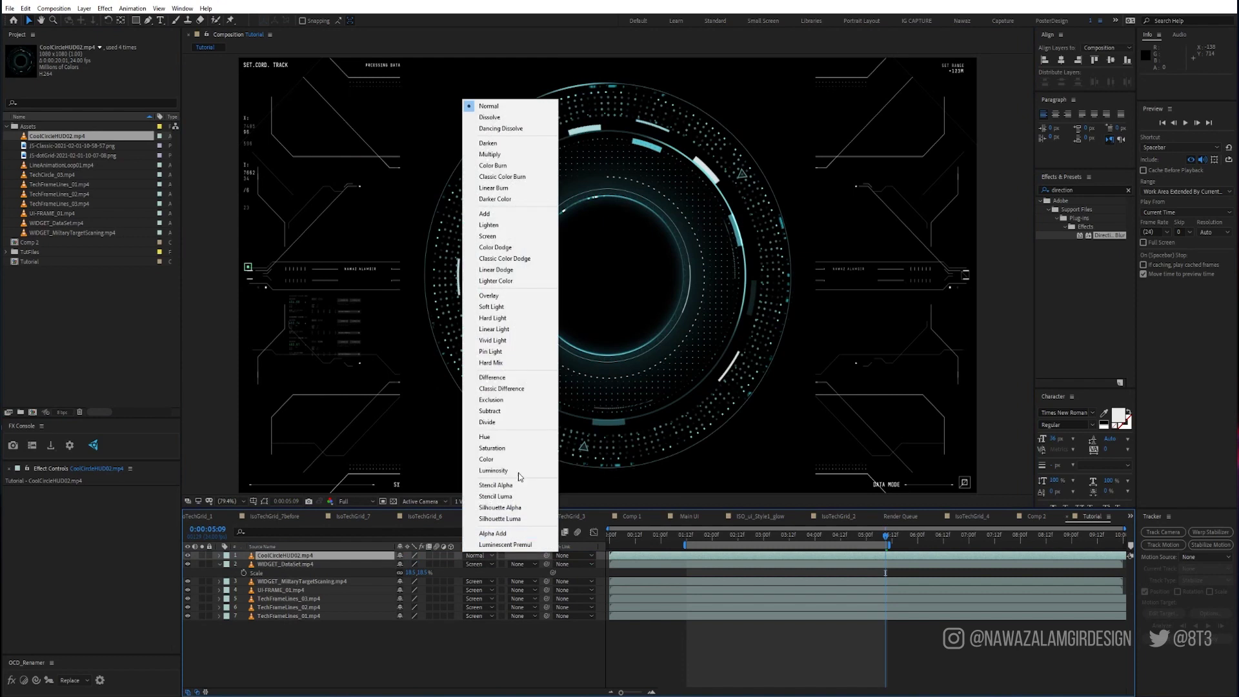
left_click(507, 237)
key("s")
left_click_drag(427, 564, 397, 565)
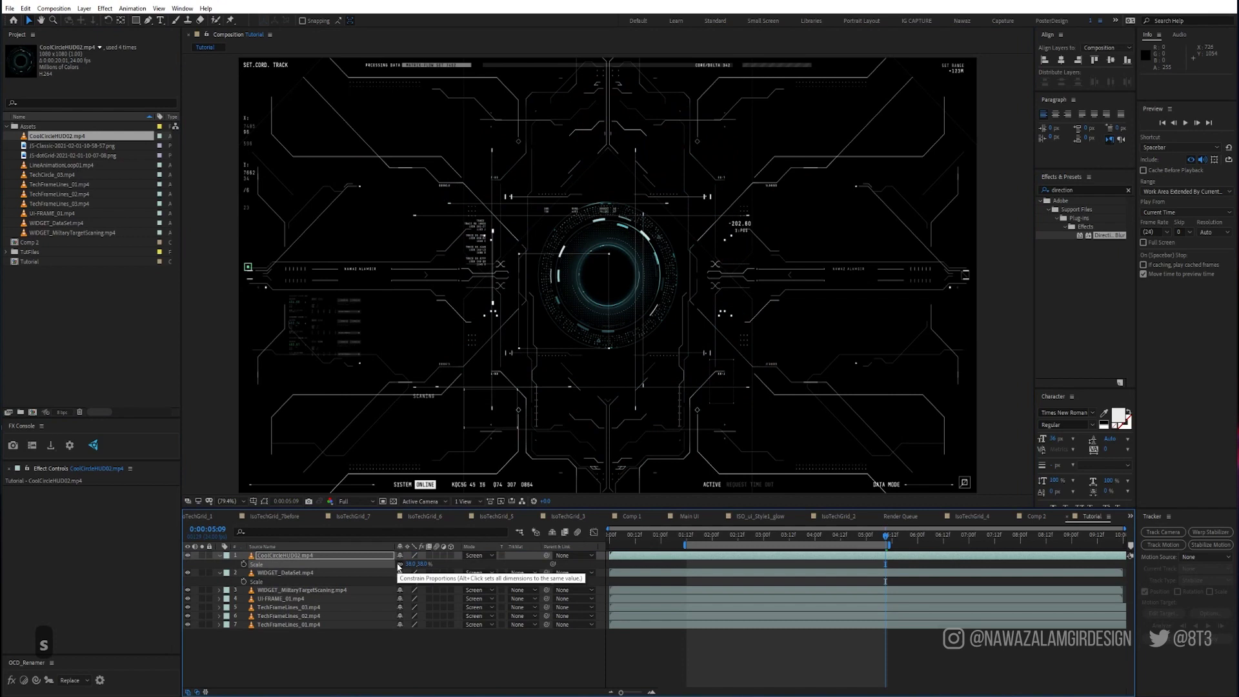
Step: Add LineAnimationLoop01.mp4 as the top layer, set its blending mode to Screen and reduce its scale to 59%
left_click_drag(74, 166, 317, 556)
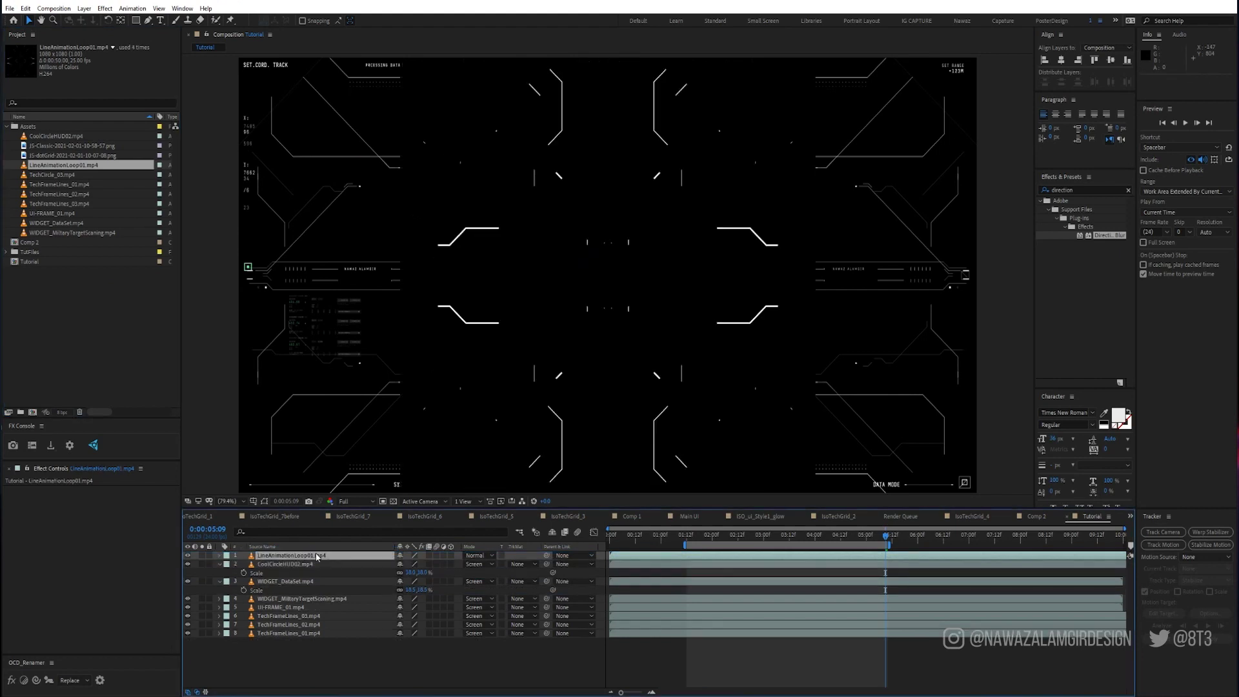
left_click(478, 556)
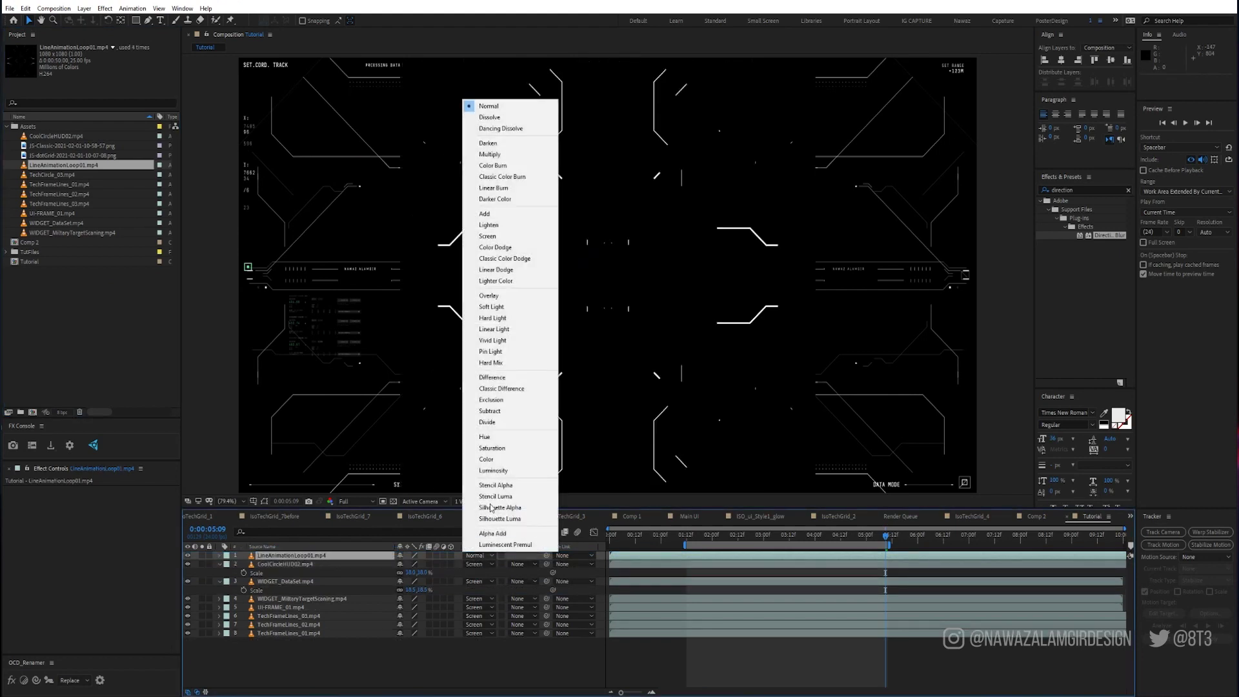
left_click(497, 239)
key("s")
left_click_drag(426, 564, 411, 565)
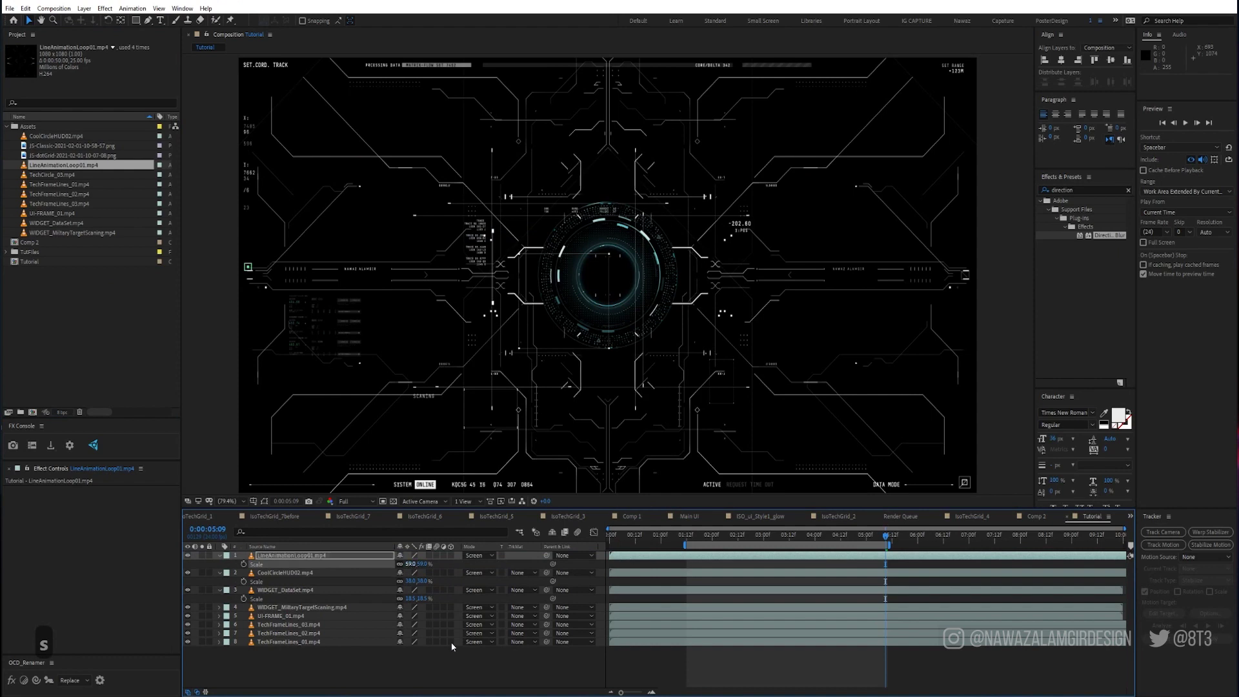
Step: Play a preview of the combined layers and collapse the open properties of all layers
left_click(431, 685)
key("0")
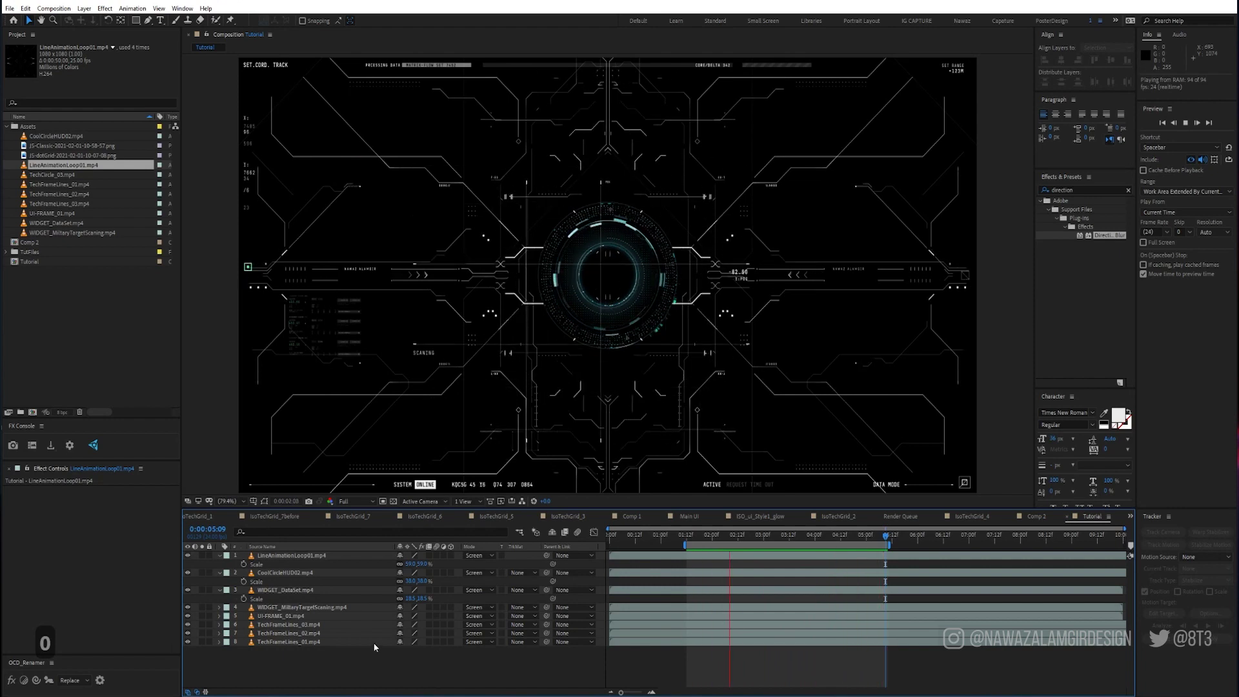
key("ctrl+a")
left_click(219, 556)
left_click(304, 645)
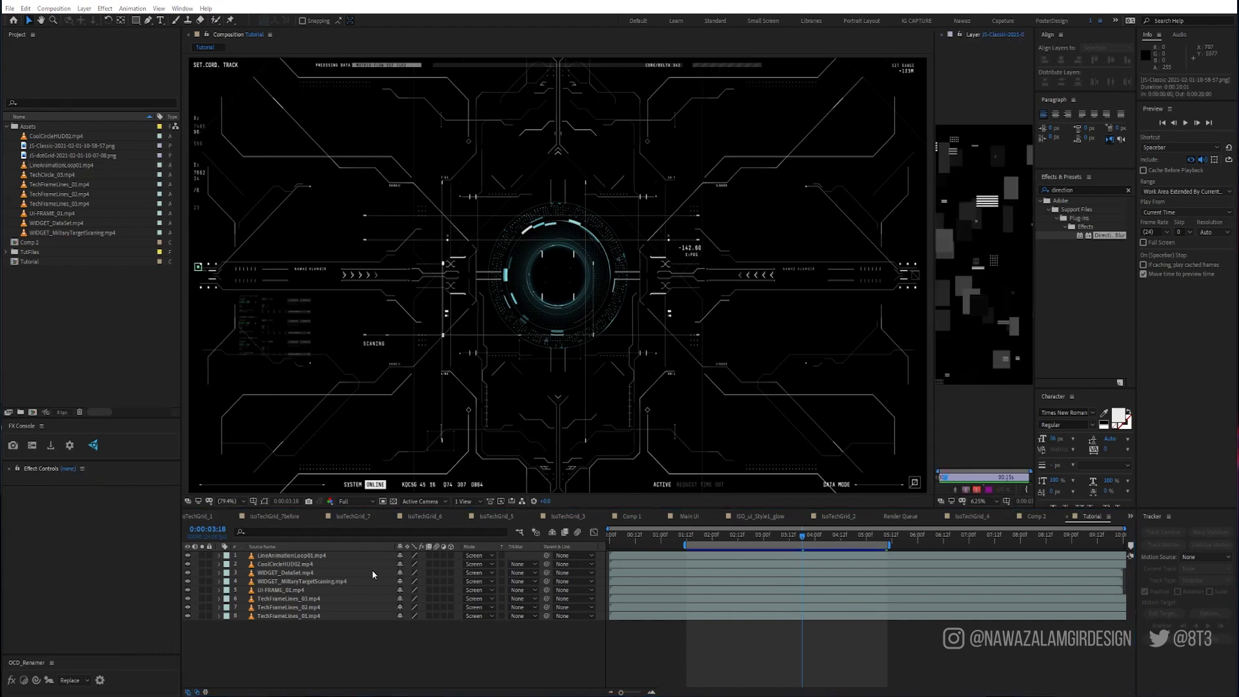
Step: Apply the Tint effect to the TechFrameLines_01.mp4 layer and map its white to a bright cyan
left_click(340, 590)
left_click(306, 617)
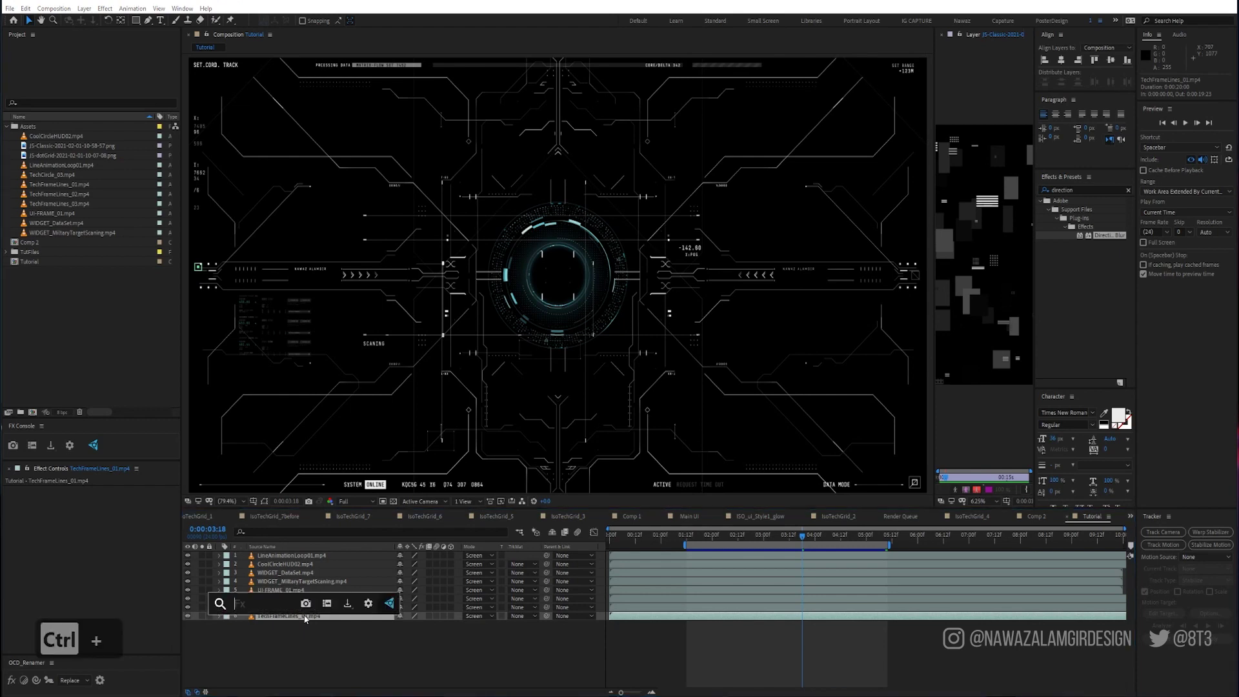
key("ctrl+space")
type("tin")
key("Return")
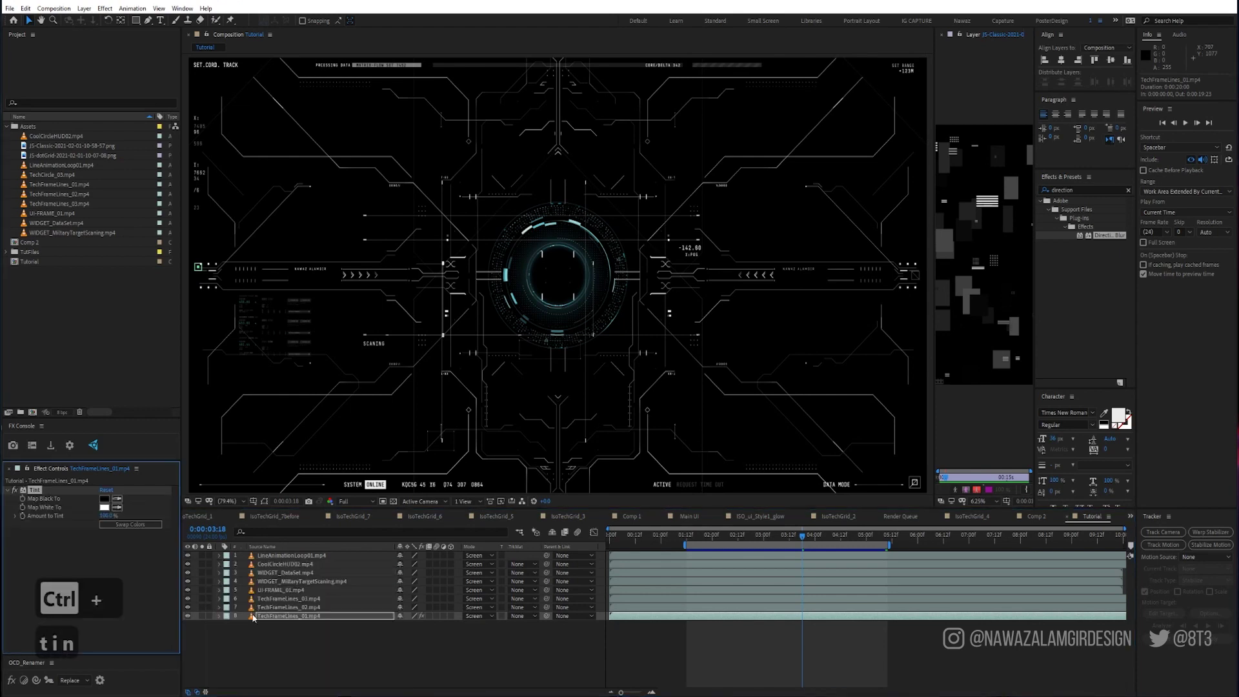
left_click(108, 508)
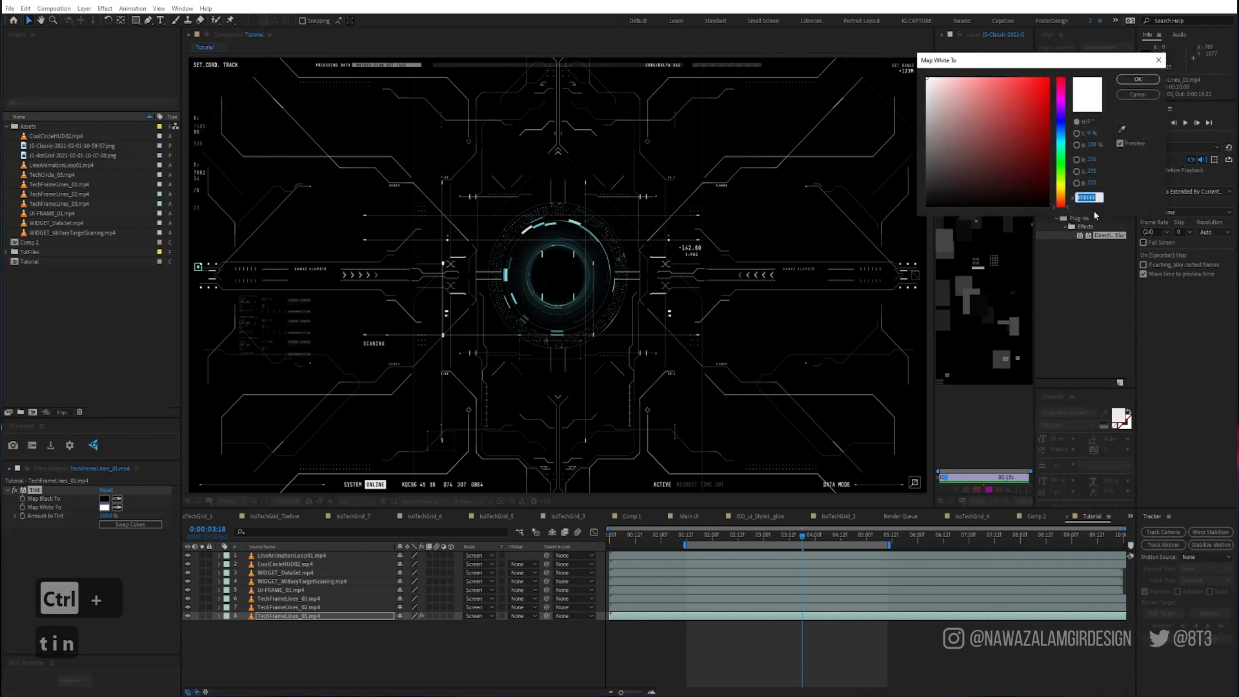
left_click(1062, 142)
left_click_drag(1016, 96, 1016, 82)
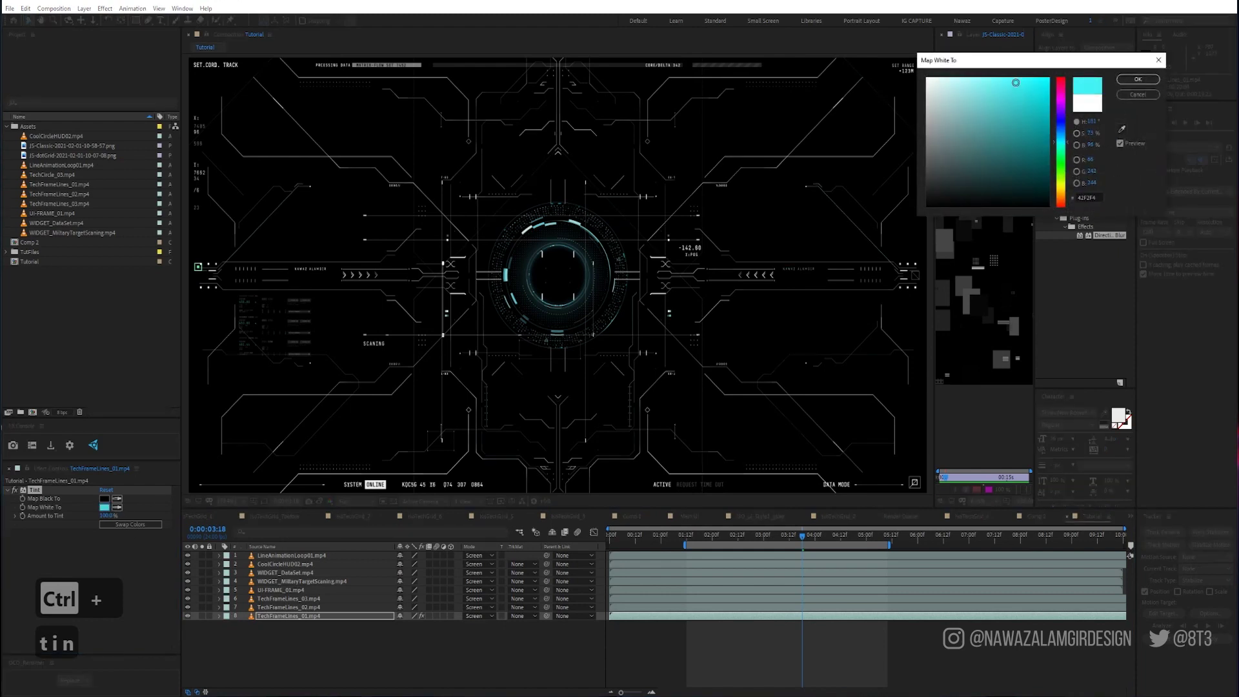
left_click(1138, 79)
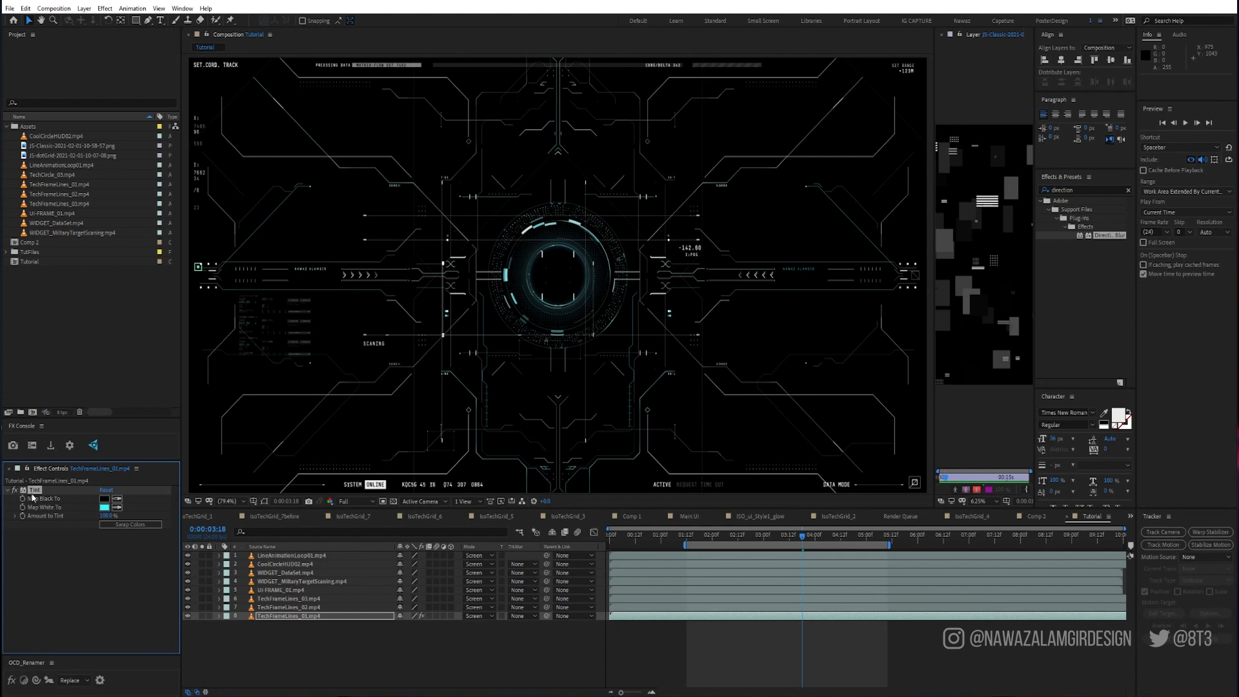
Step: Copy the cyan Tint effect from TechFrameLines_01.mp4 onto the TechFrameLines_02.mp4 and TechFrameLines_03.mp4 layers
key("ctrl+c")
left_click(293, 607)
key("ctrl+v")
left_click(290, 599)
key("ctrl+v")
Step: Change the Tint's Map White To color on the TechFrameLines_03.mp4 layer to orange, about EC6B1D
left_click(105, 508)
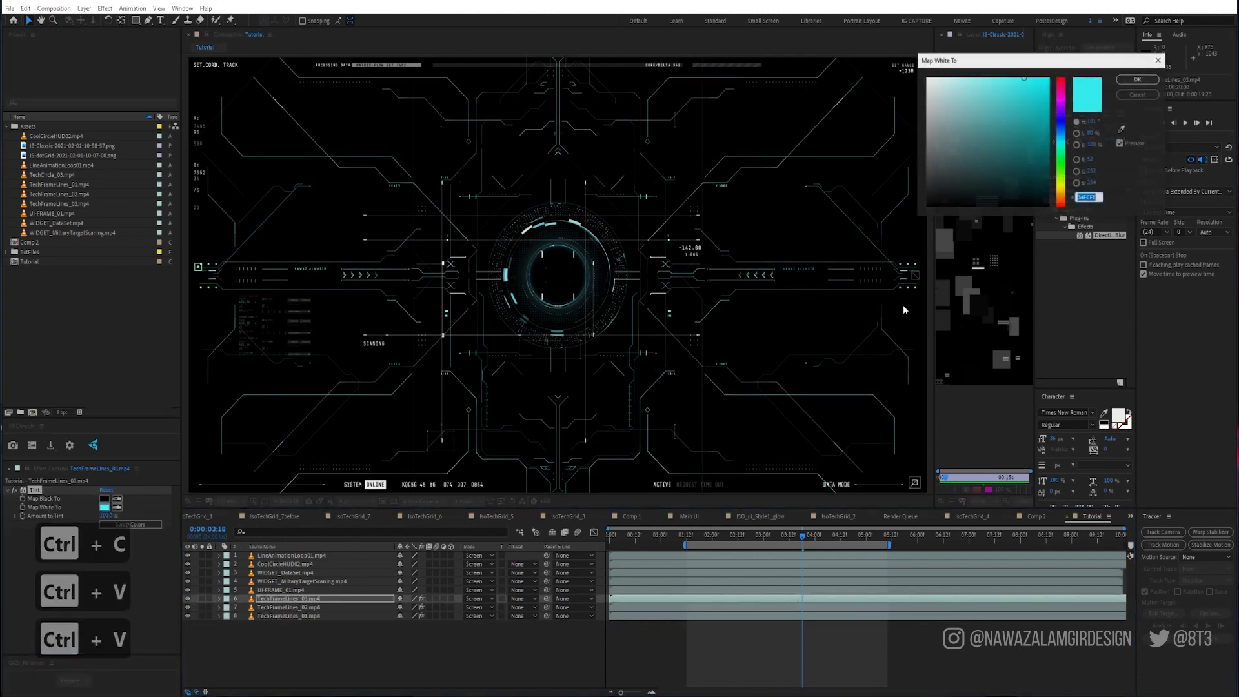
left_click(1063, 191)
left_click_drag(1037, 77, 1039, 90)
left_click_drag(1062, 193, 1062, 202)
left_click(1034, 90)
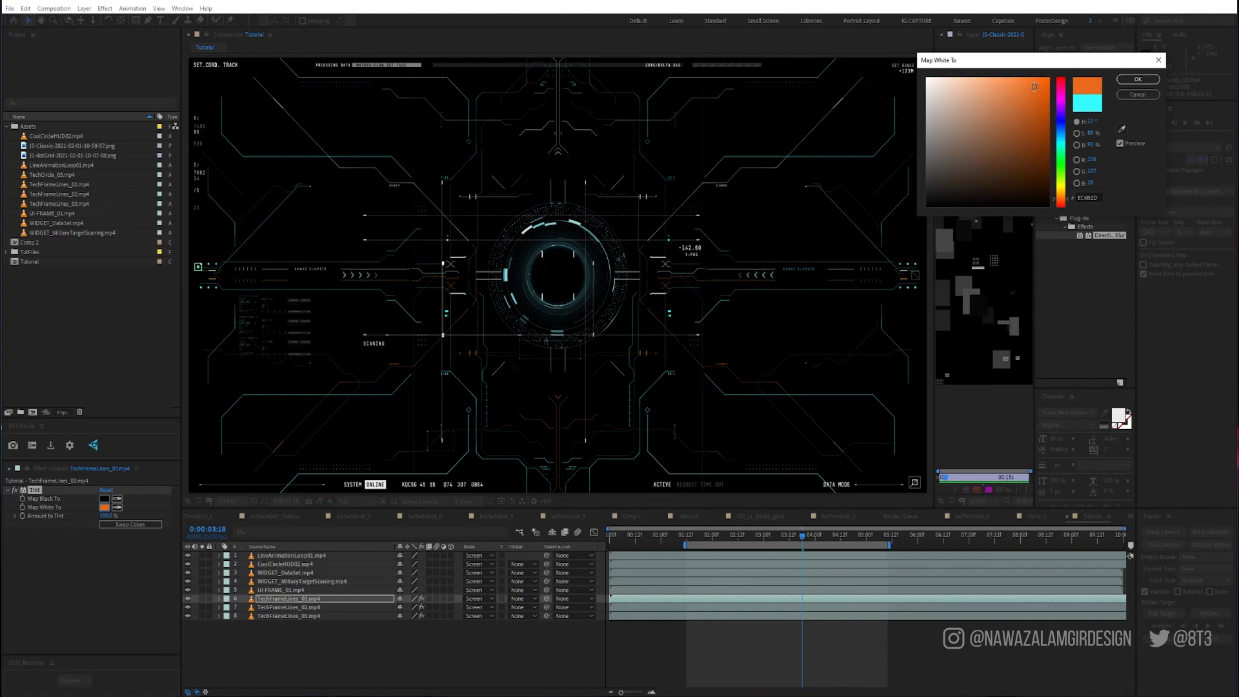
left_click(1118, 82)
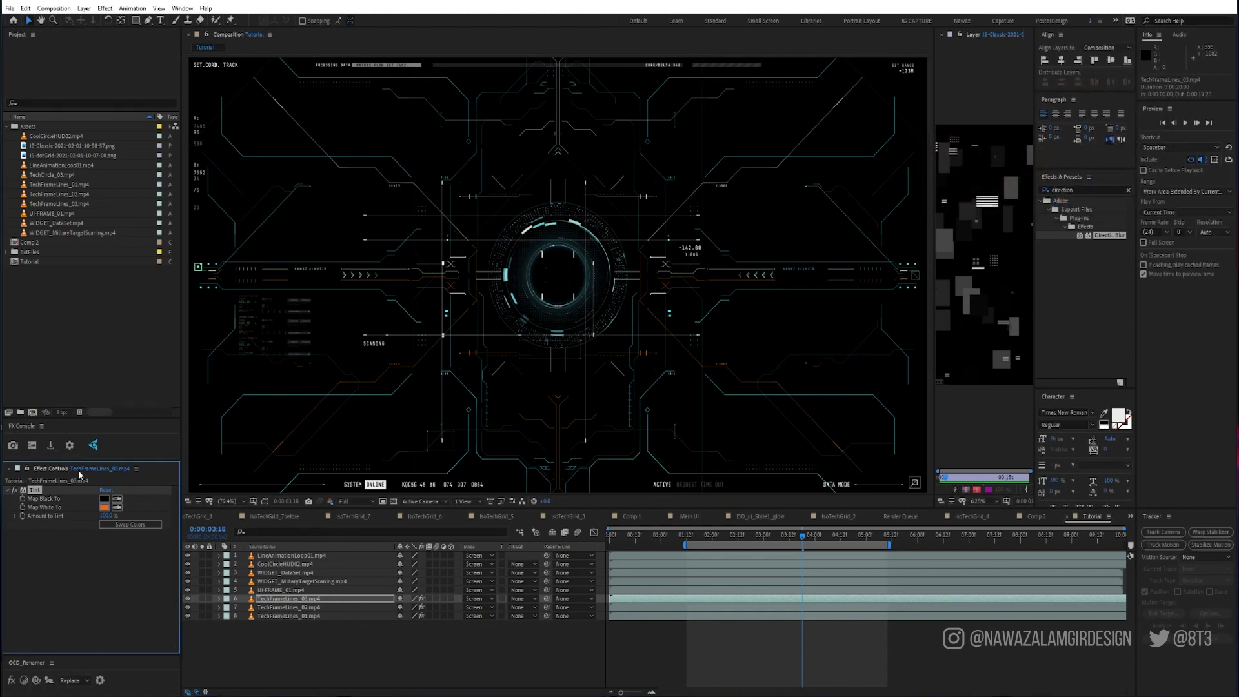
Step: Copy the orange Tint effect from TechFrameLines_03.mp4, try it on the UI-FRAME_01.mp4 layer and undo that paste
key("ctrl+c")
left_click(289, 590)
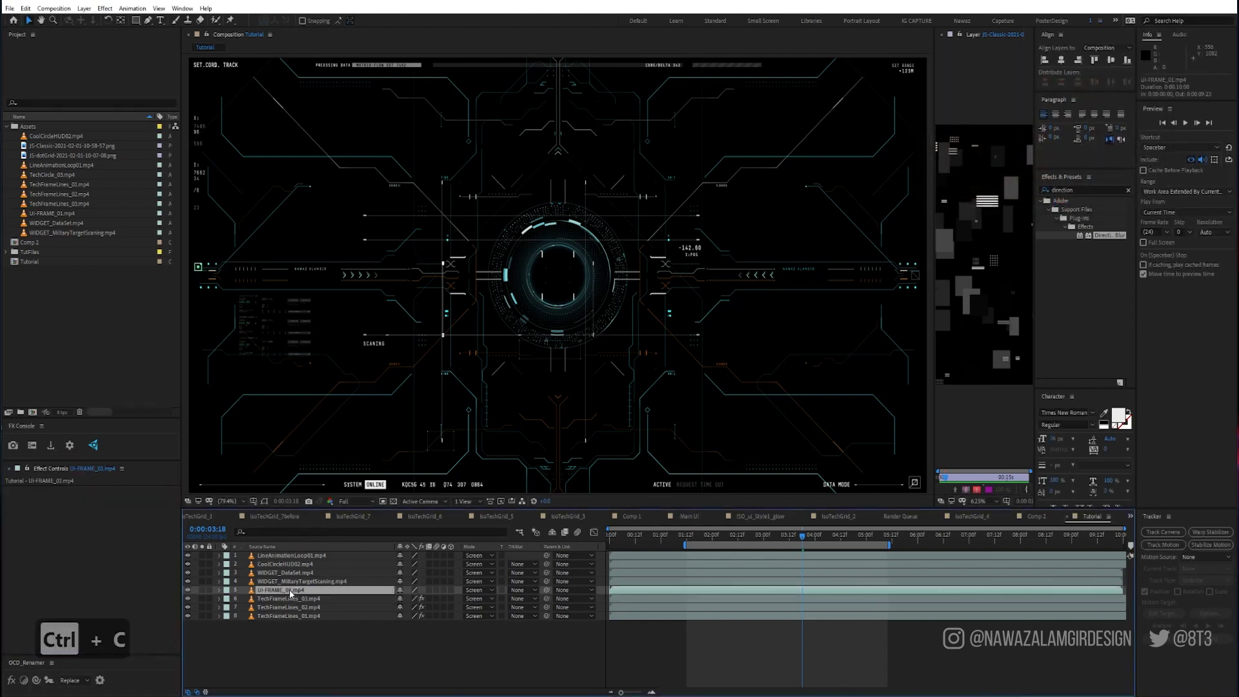
key("ctrl+v")
key("ctrl+z")
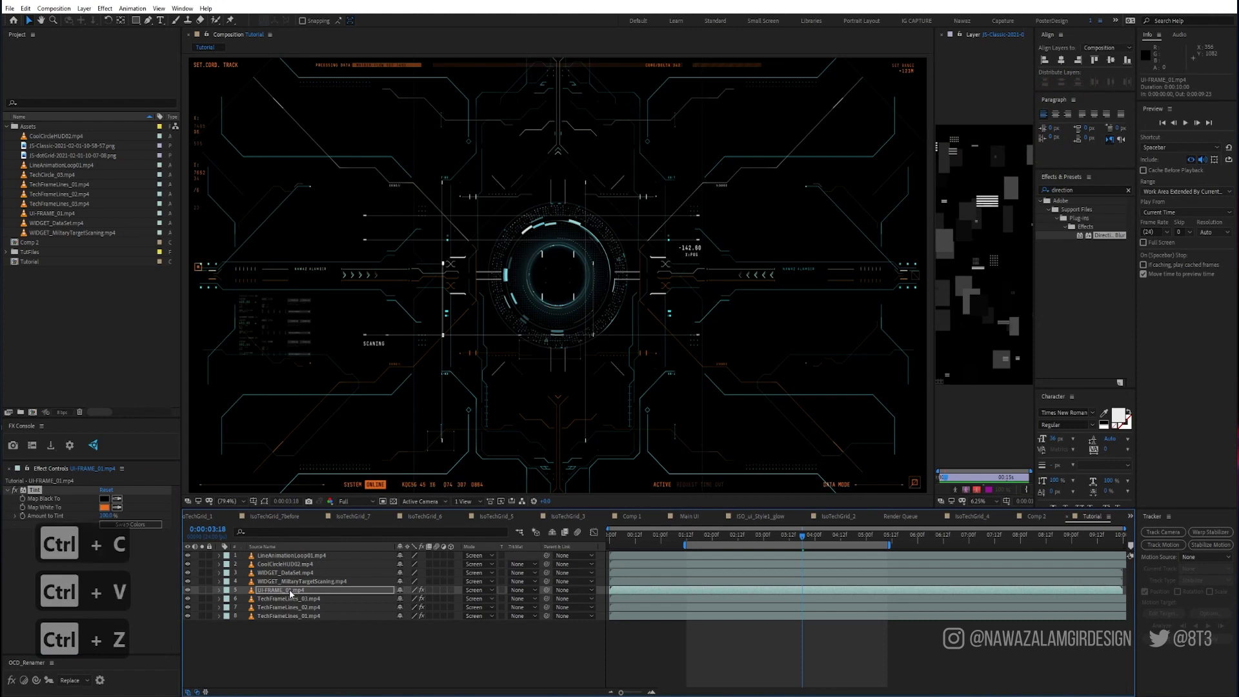
Step: Paste the copied orange Tint effect onto the WIDGET_DataSet.mp4 and LineAnimationLoop01.mp4 layers
left_click(289, 573)
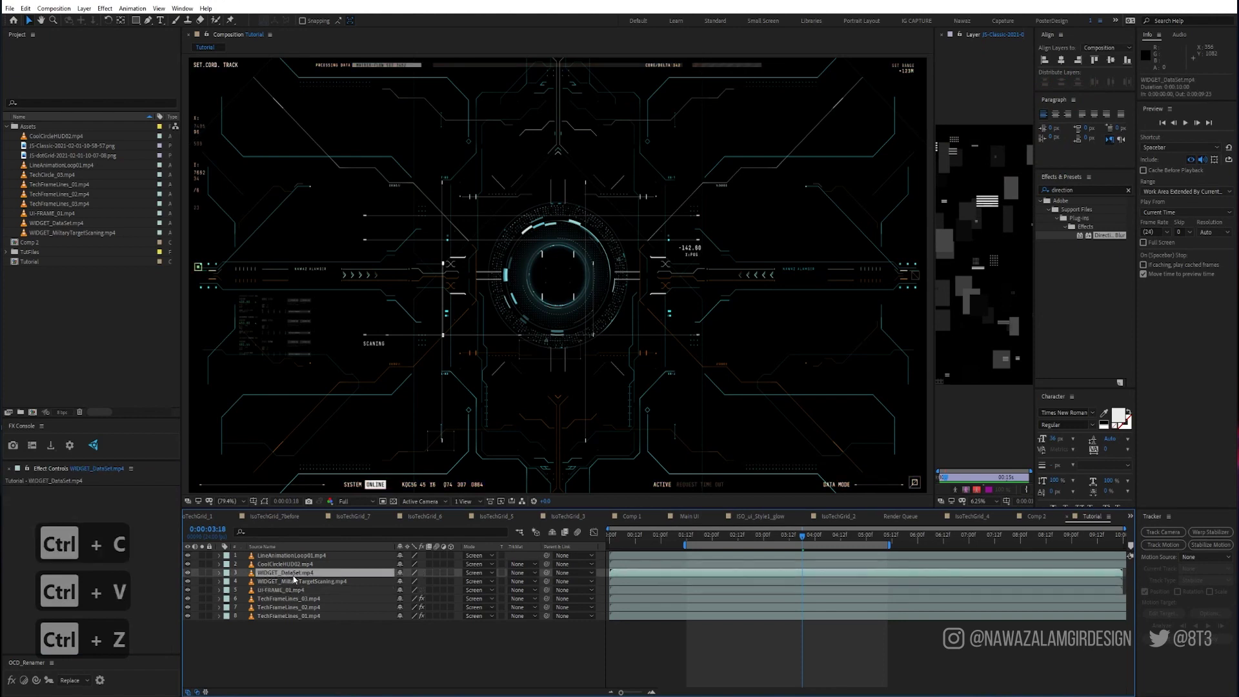
key("ctrl+v")
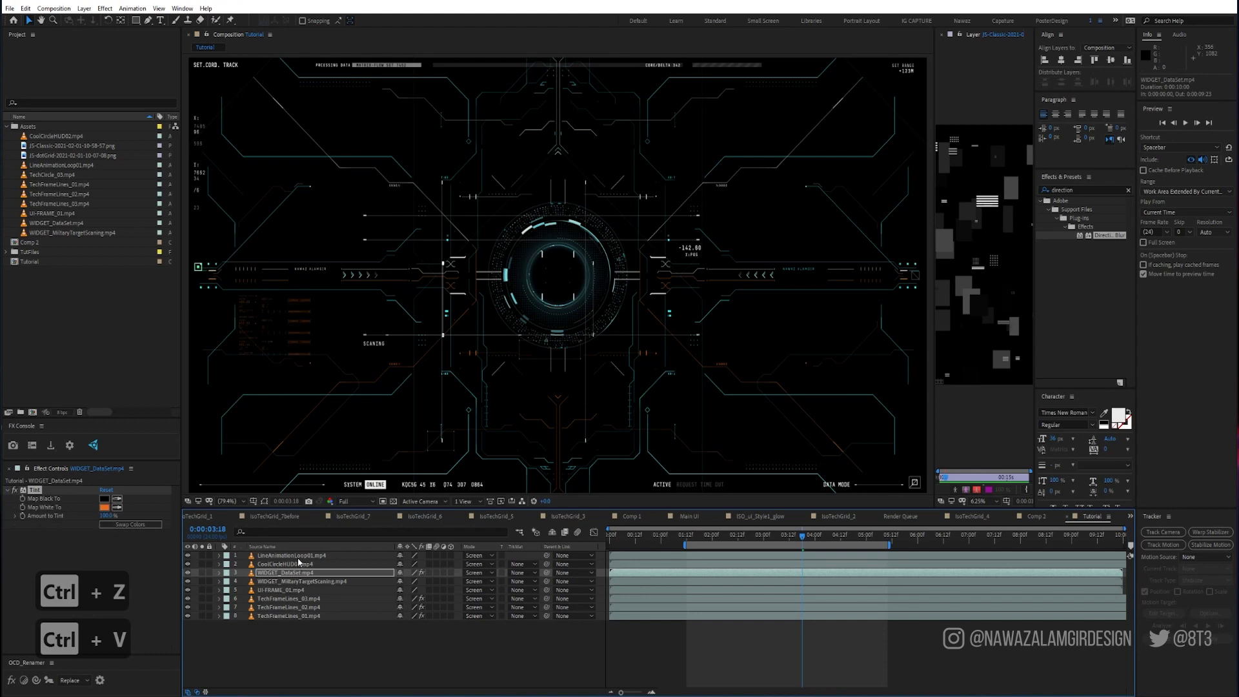
left_click(299, 556)
key("ctrl+v")
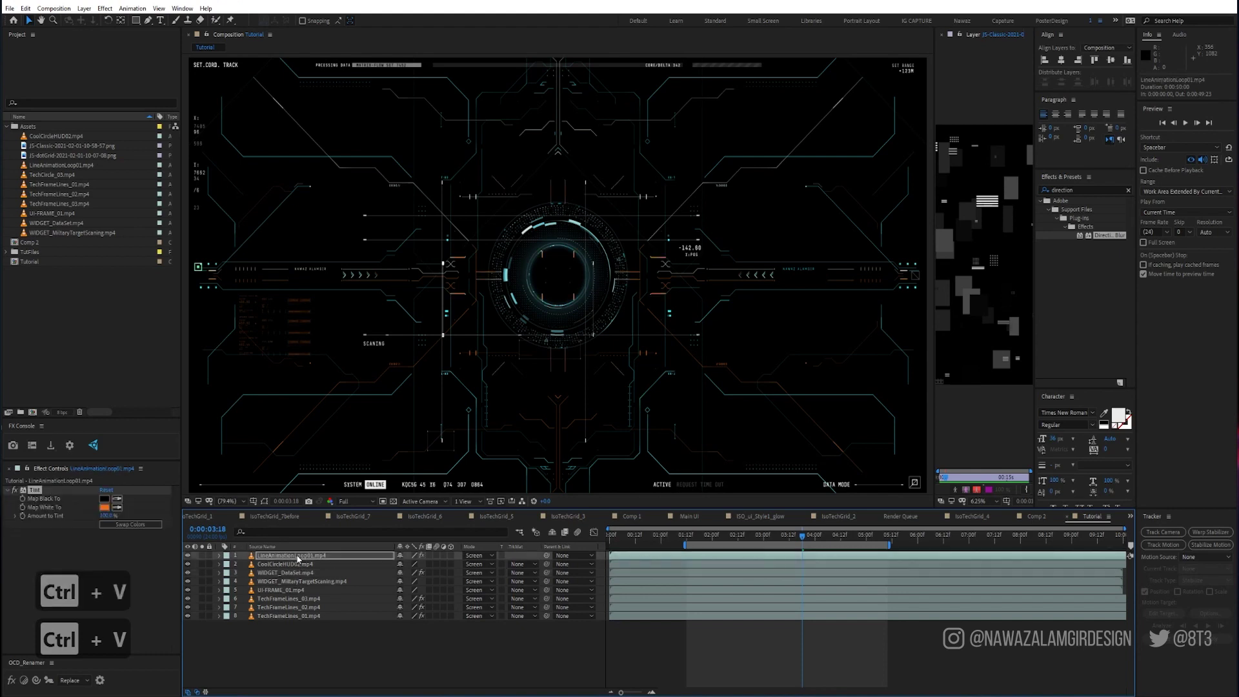
left_click(371, 641)
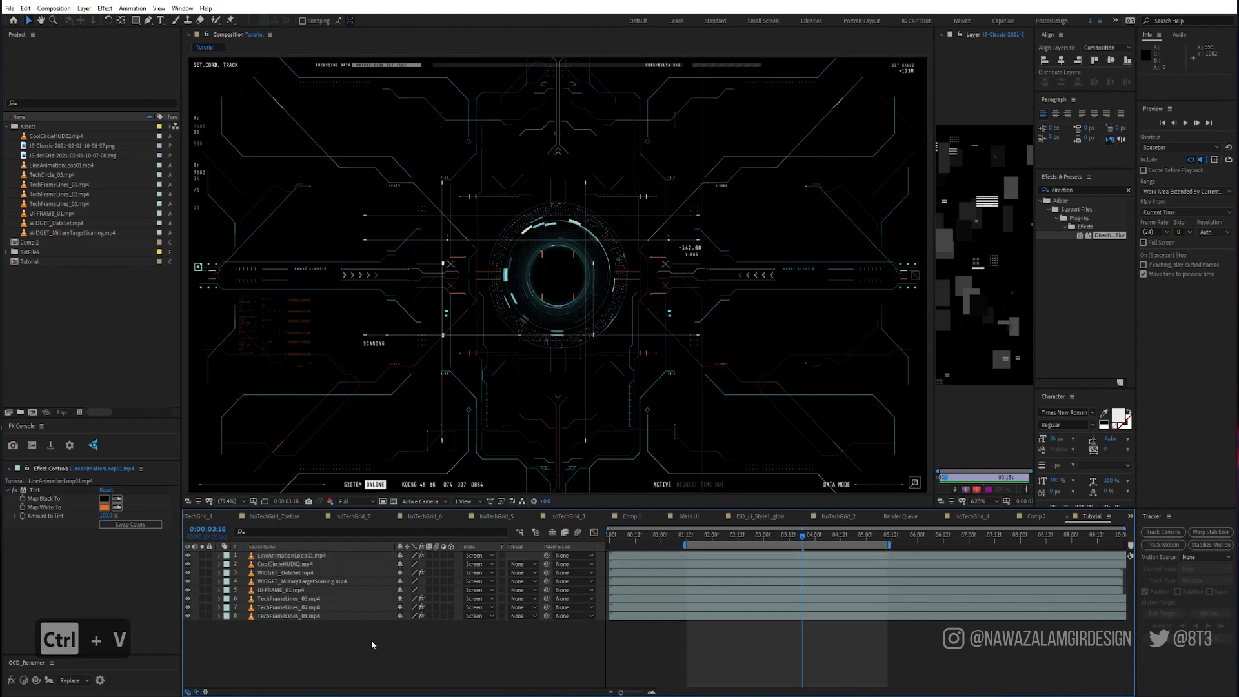
Step: Paste the orange Tint effect onto the WIDGET_MilitaryTargetScaning.mp4 layer and check the composition
scroll(514, 355, "down", 1)
scroll(513, 354, "up", 1)
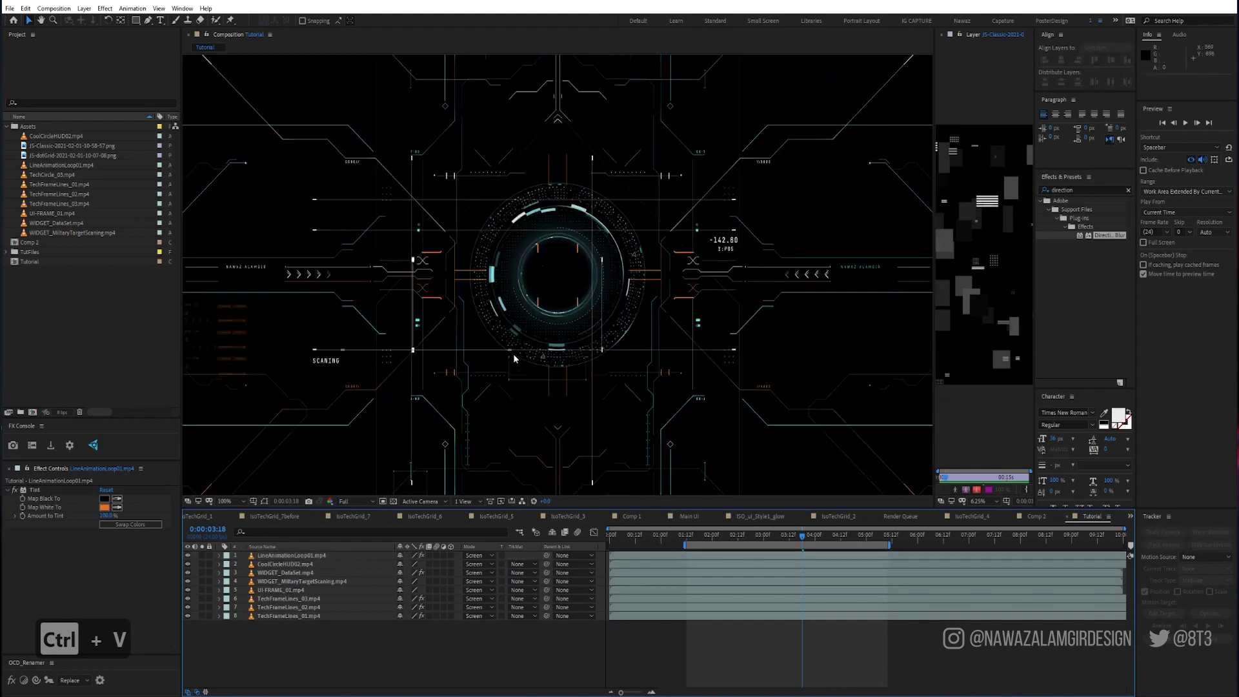
left_click(284, 572)
left_click(294, 583)
key("ctrl+v")
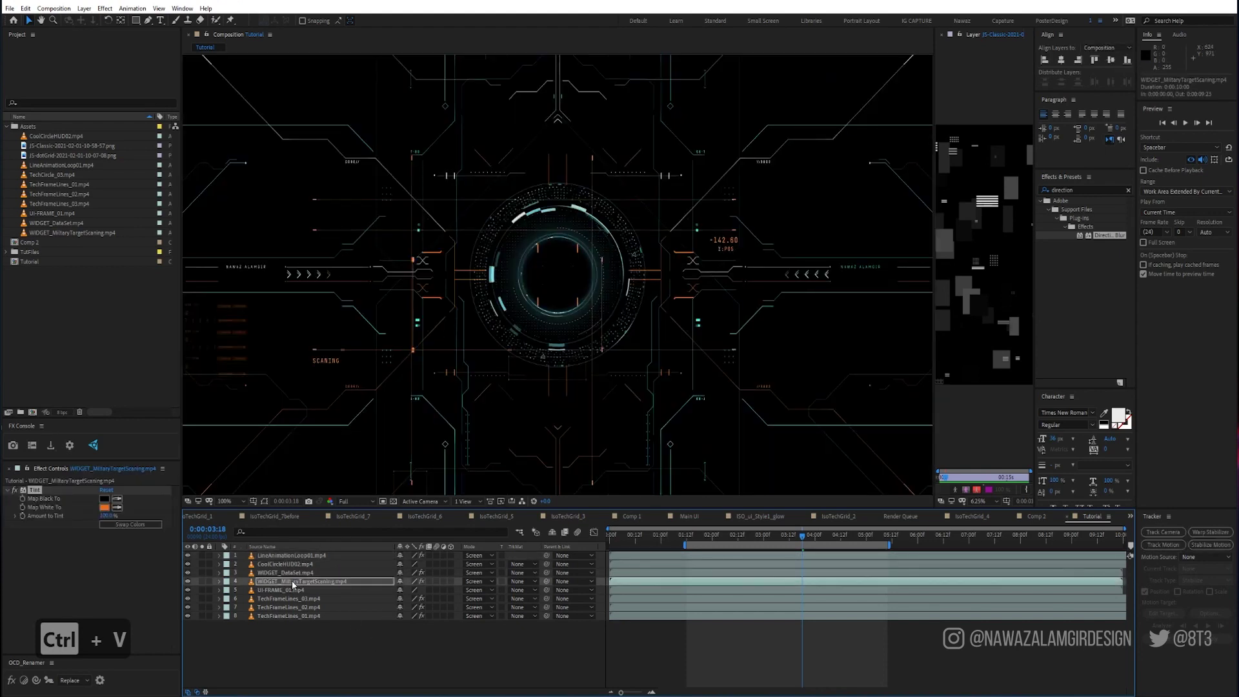
left_click(281, 636)
scroll(471, 274, "down", 1)
scroll(471, 274, "up", 1)
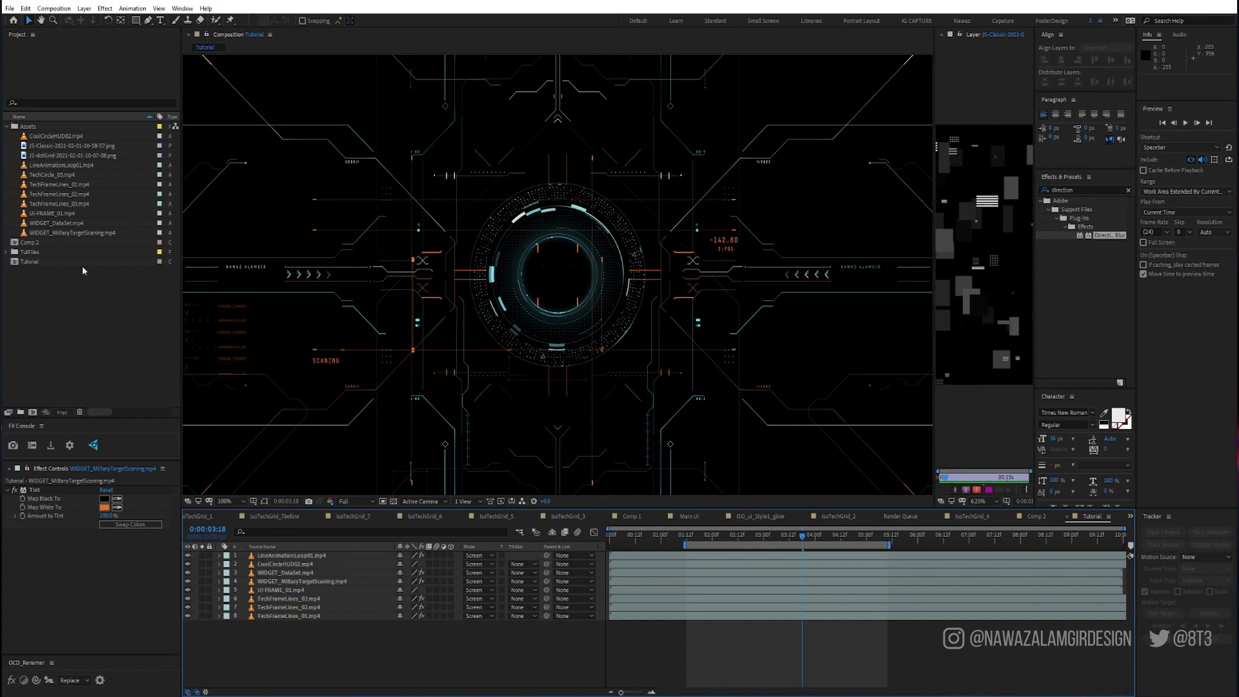
Step: Place two copies of the JS-dotGrid PNG side by side below the clip layers in the Tutorial composition, scaled to 15%
left_click(63, 156)
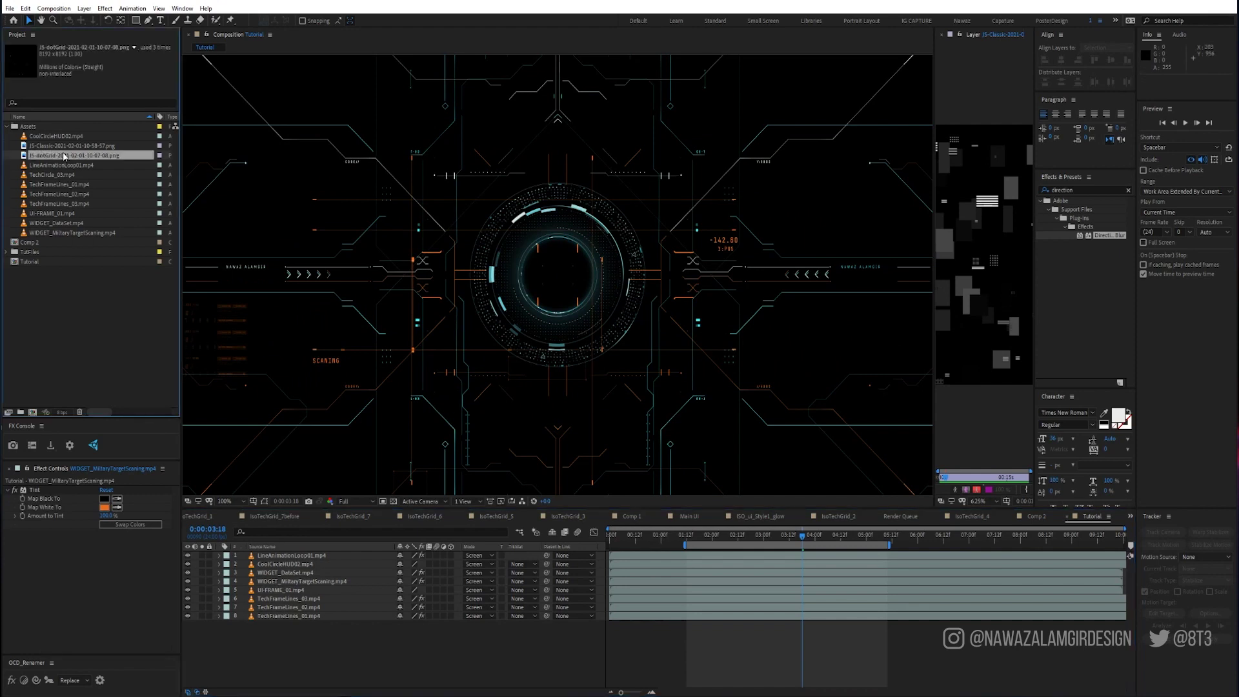
left_click_drag(59, 157, 510, 202)
key("s")
left_click_drag(425, 564, 346, 642)
left_click_drag(517, 317, 452, 334)
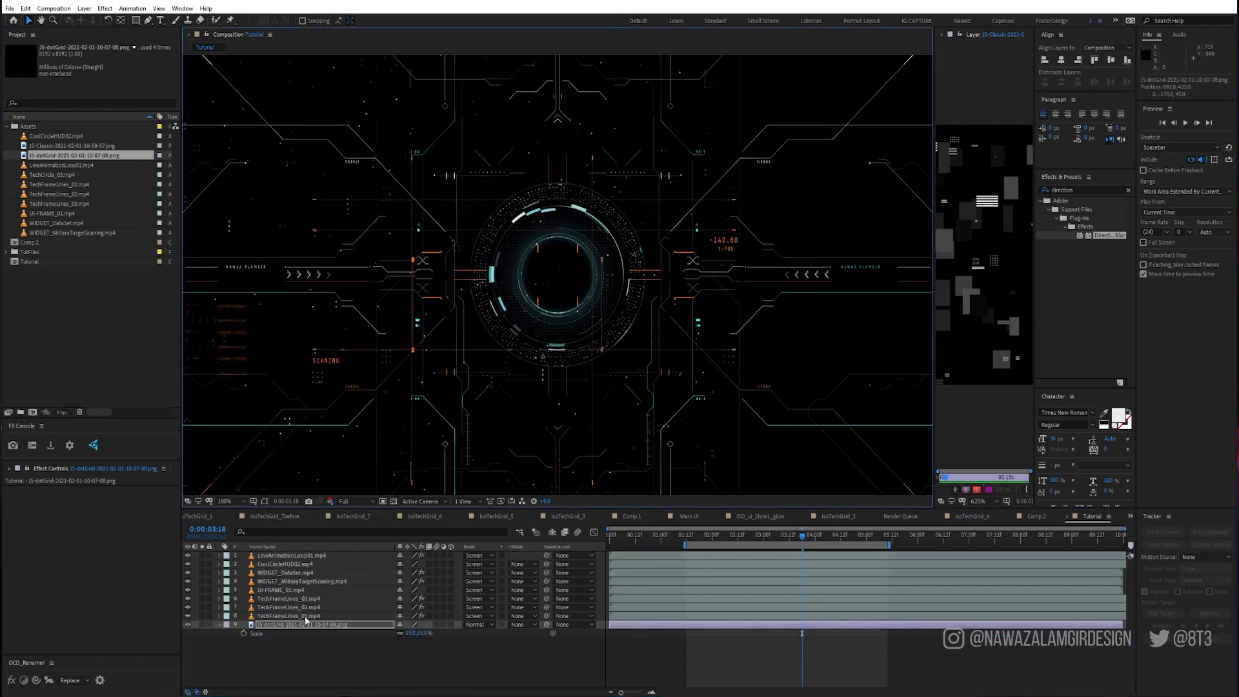
key("ctrl+d")
key("Return")
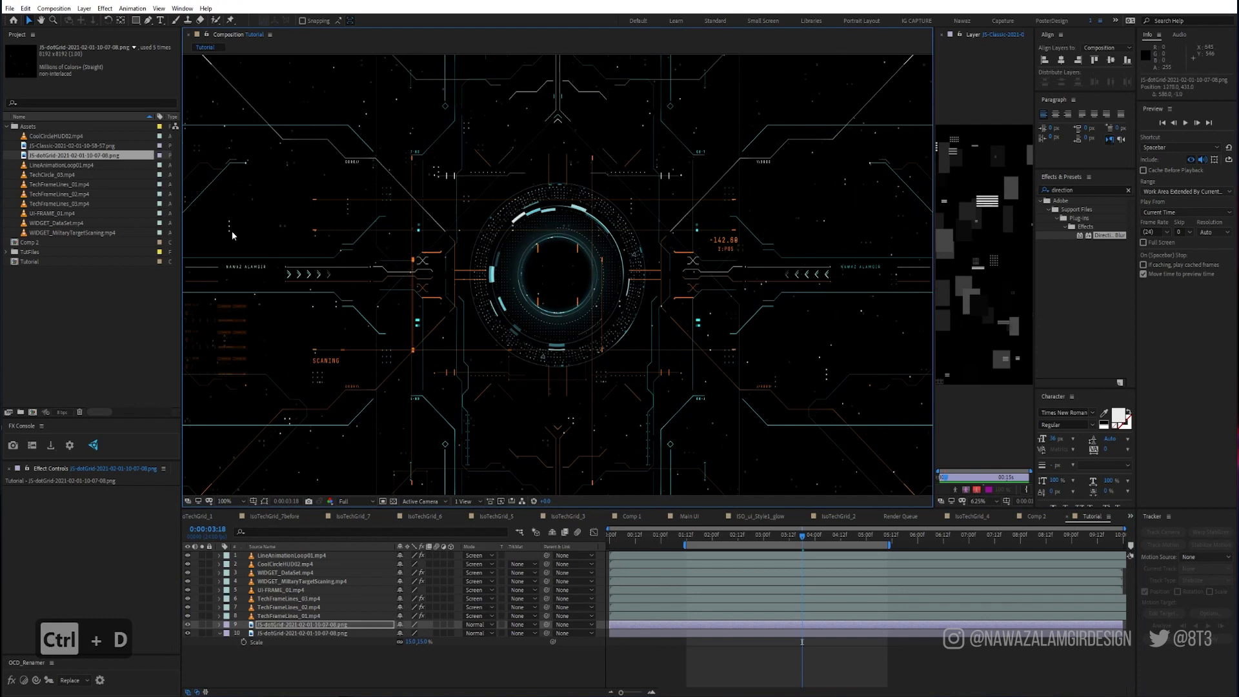
Step: Preview the JS-Classic PNG, add it as the bottommost layer of the composition and solo it
left_click(104, 148)
double_click(113, 148)
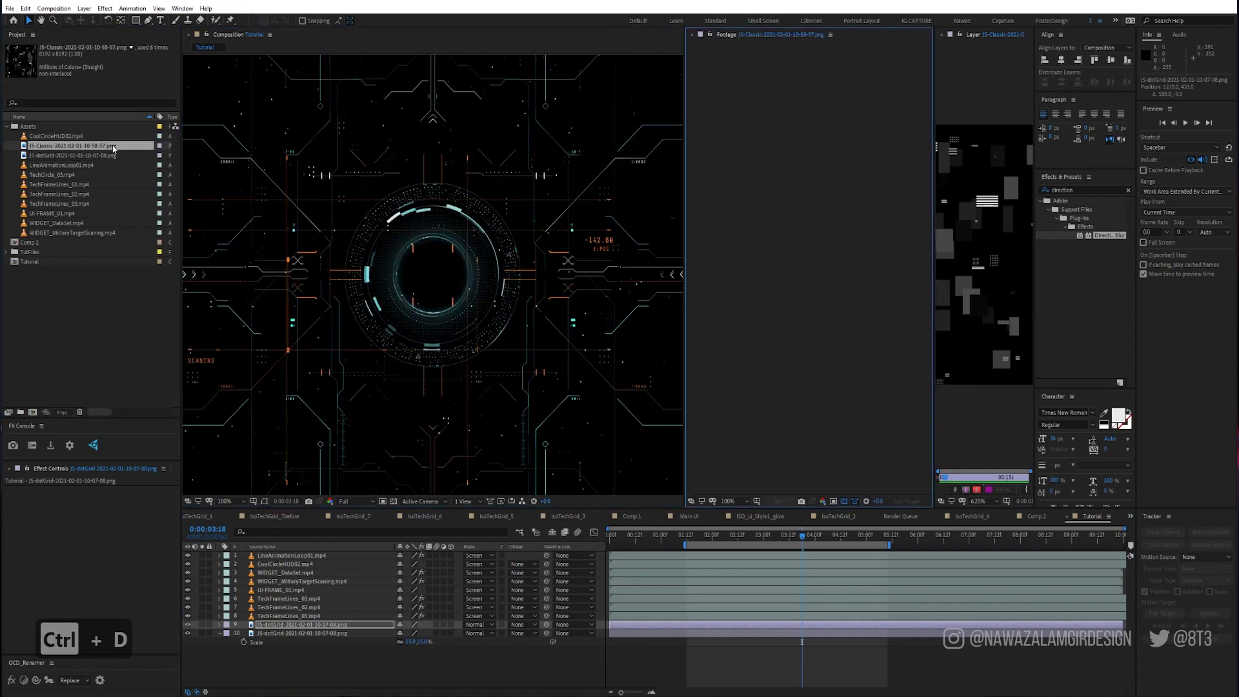
scroll(787, 187, "down", 4)
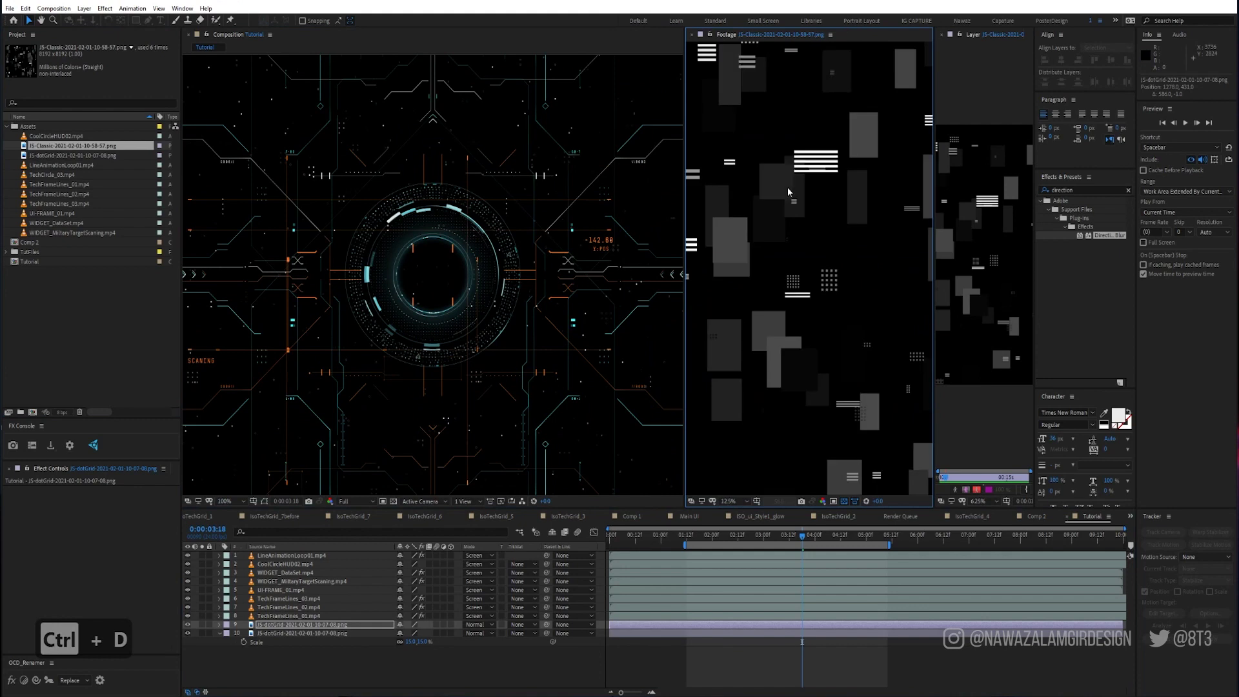
scroll(787, 188, "up", 1)
left_click_drag(129, 146, 346, 646)
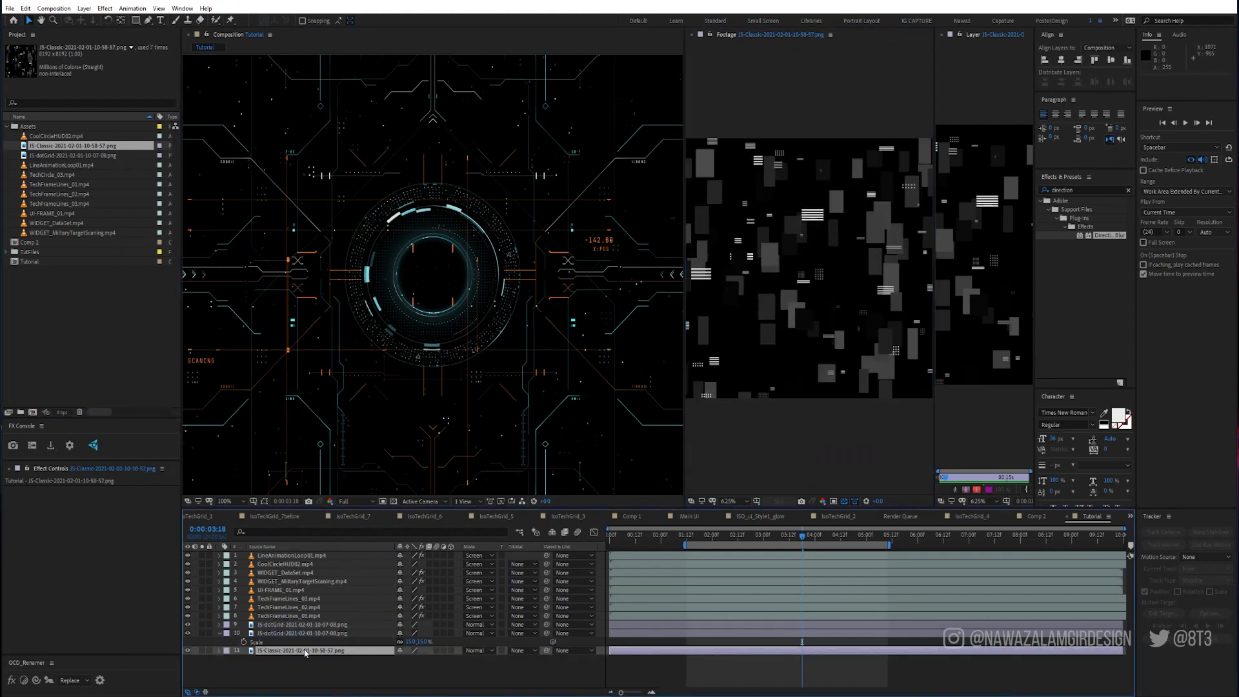
left_click(202, 650)
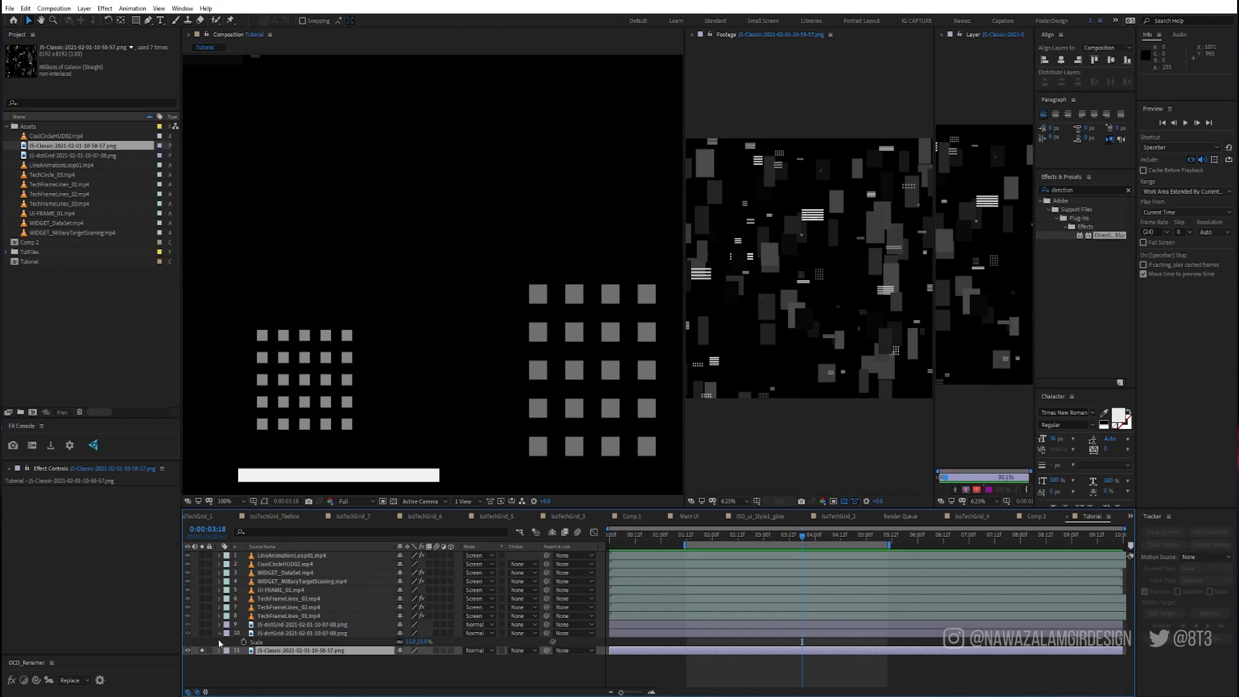
Step: Close the extra footage and layer viewers and scale the JS-Classic layer down to 13%
left_click(694, 36)
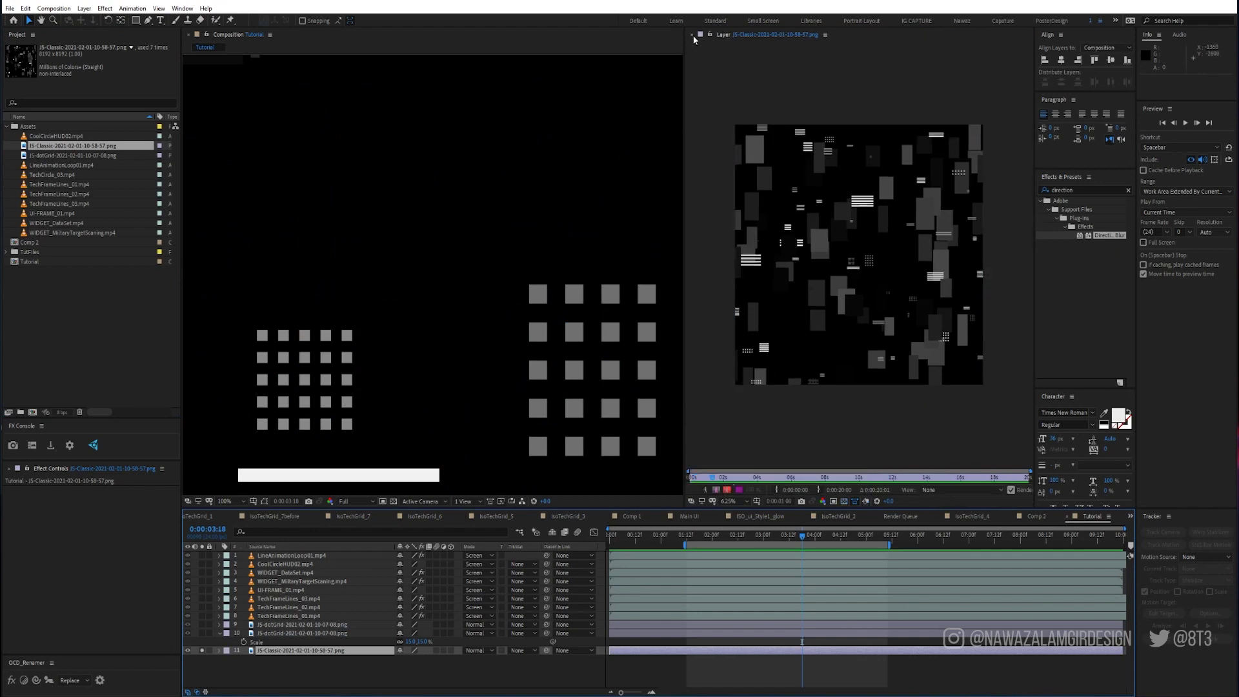
left_click(691, 34)
scroll(613, 217, "down", 4)
key("s")
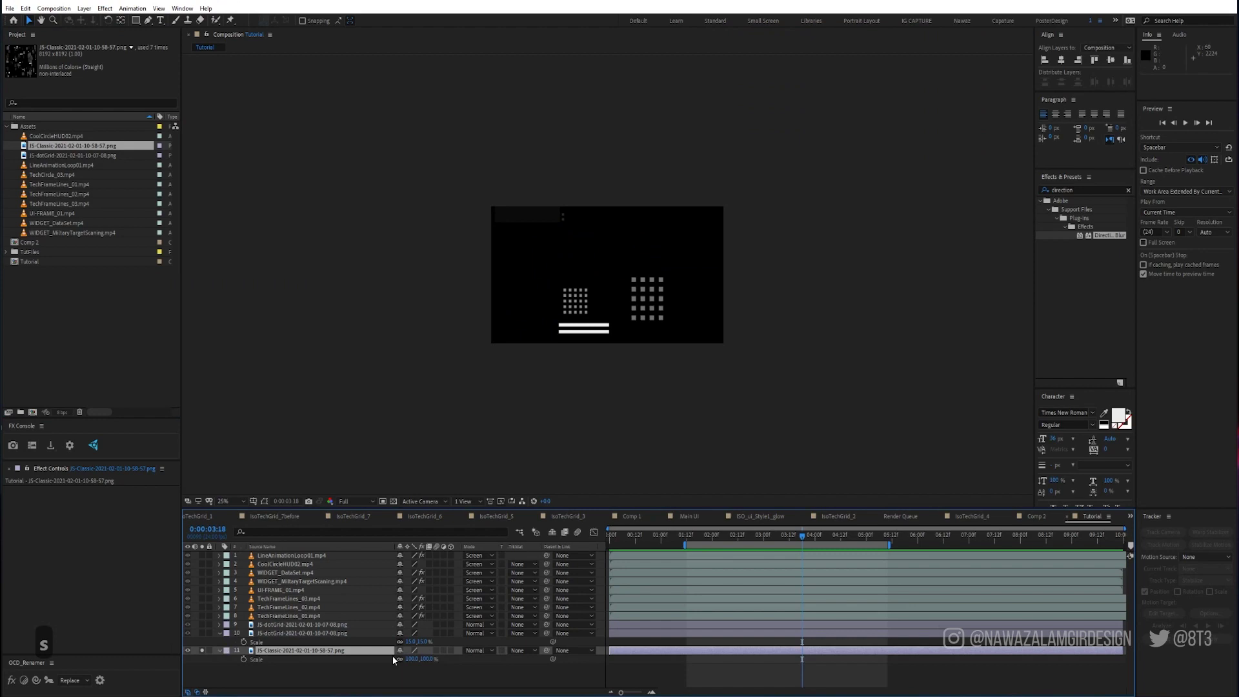
left_click_drag(425, 659, 381, 654)
scroll(546, 381, "up", 2)
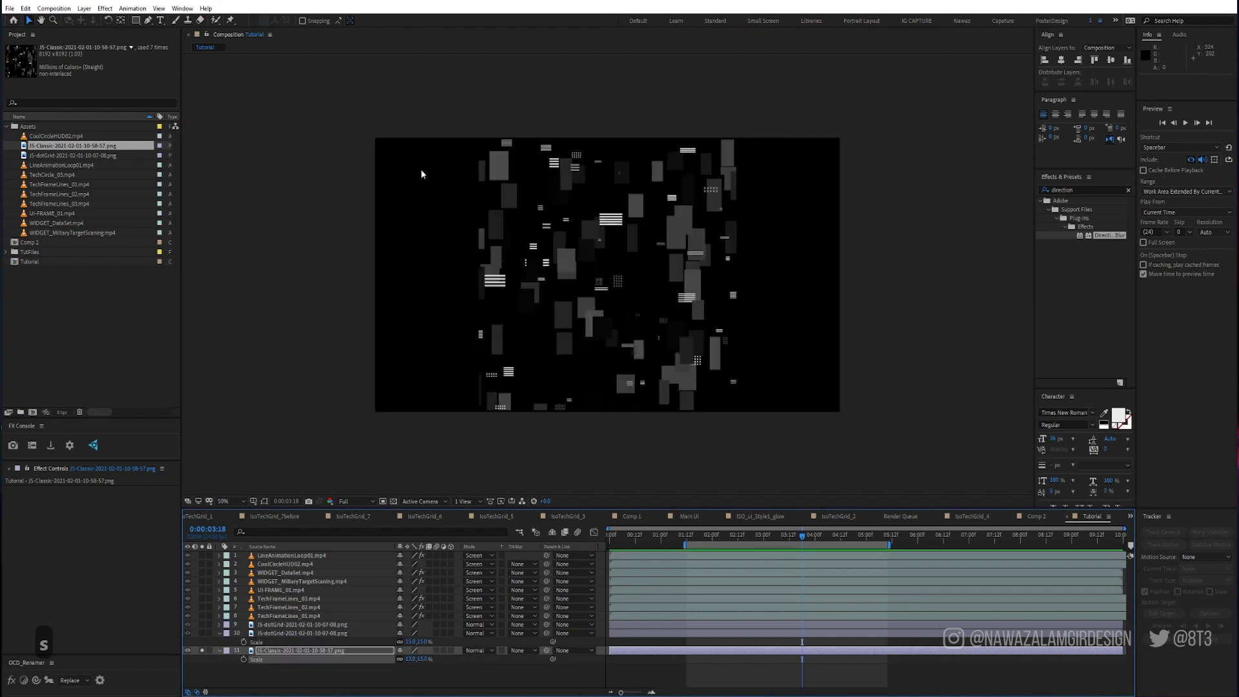
Step: Draw a tall rectangular mask around the left part of the JS-Classic image and turn off the layer's solo
left_click(137, 20)
left_click_drag(487, 181, 541, 324)
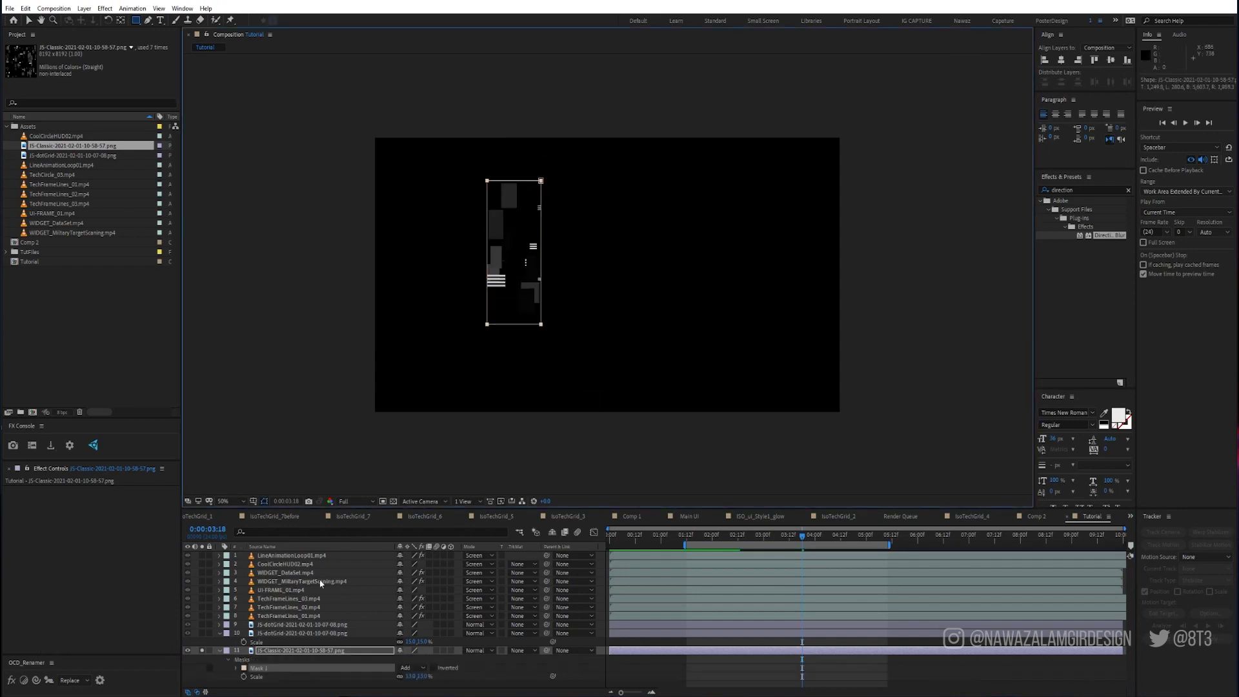
left_click(219, 652)
key("v")
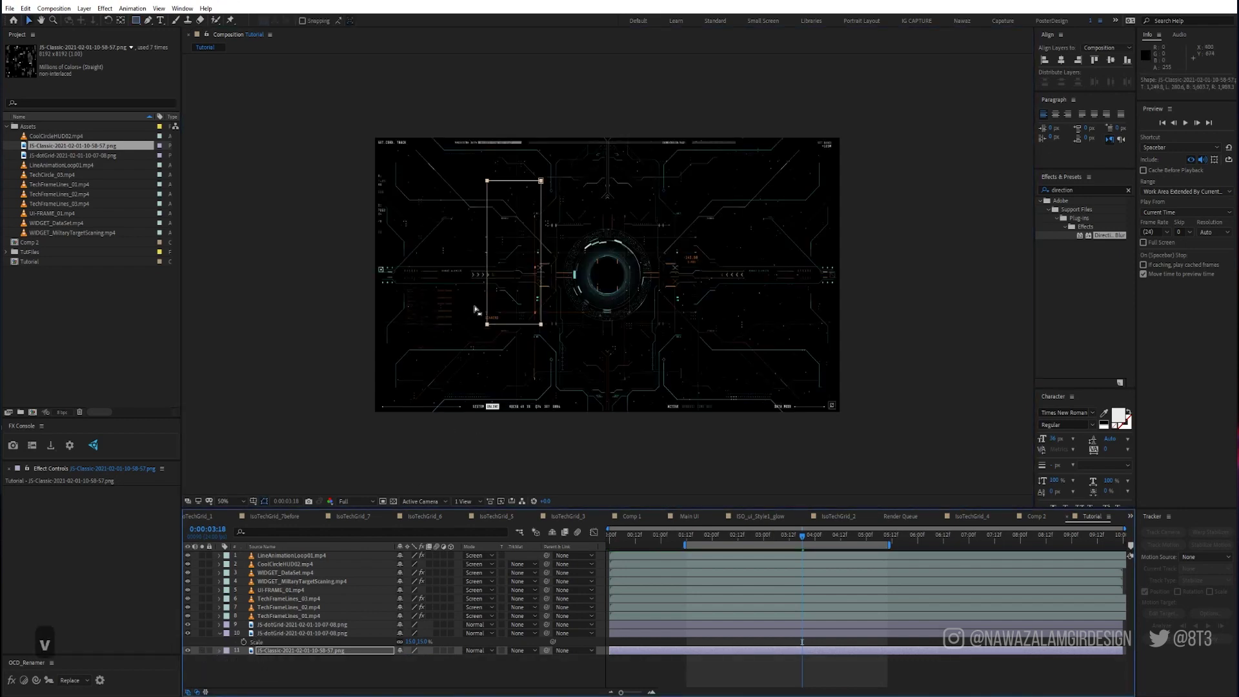
Step: Move the JS-Classic layer above the two JS-dotGrid layers and set all three PNG layers to Screen blending
left_click_drag(310, 652, 314, 624)
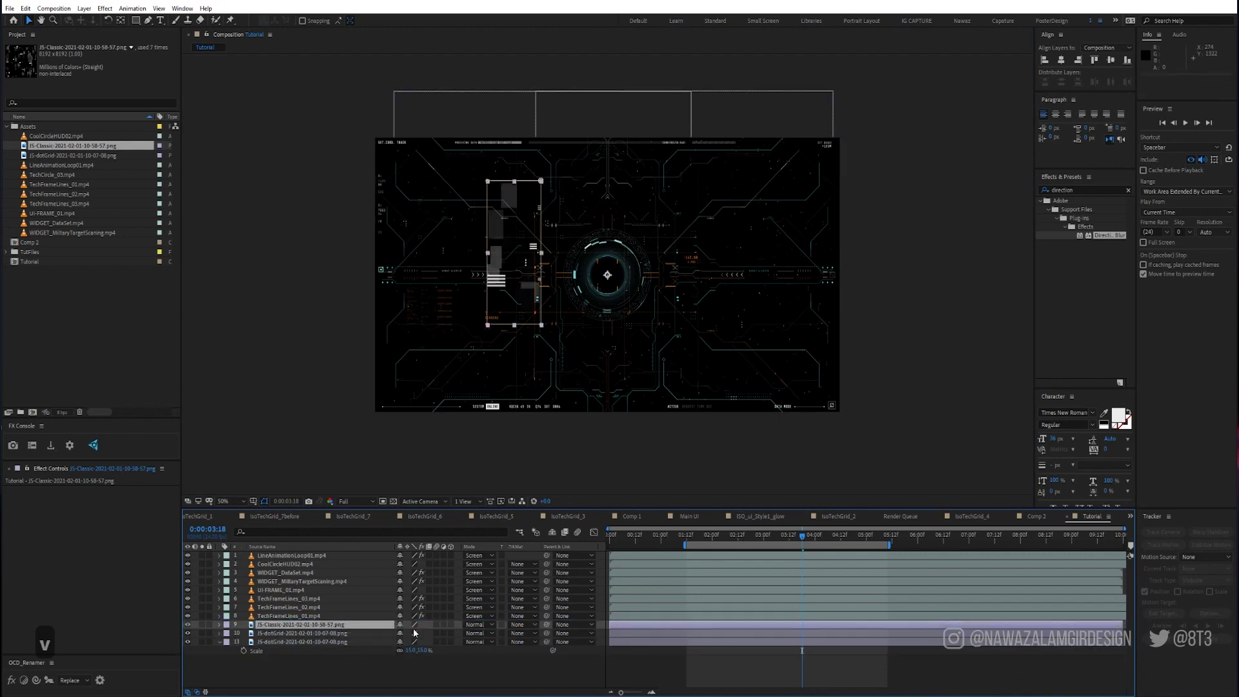
left_click(319, 640, "shift")
left_click(476, 628)
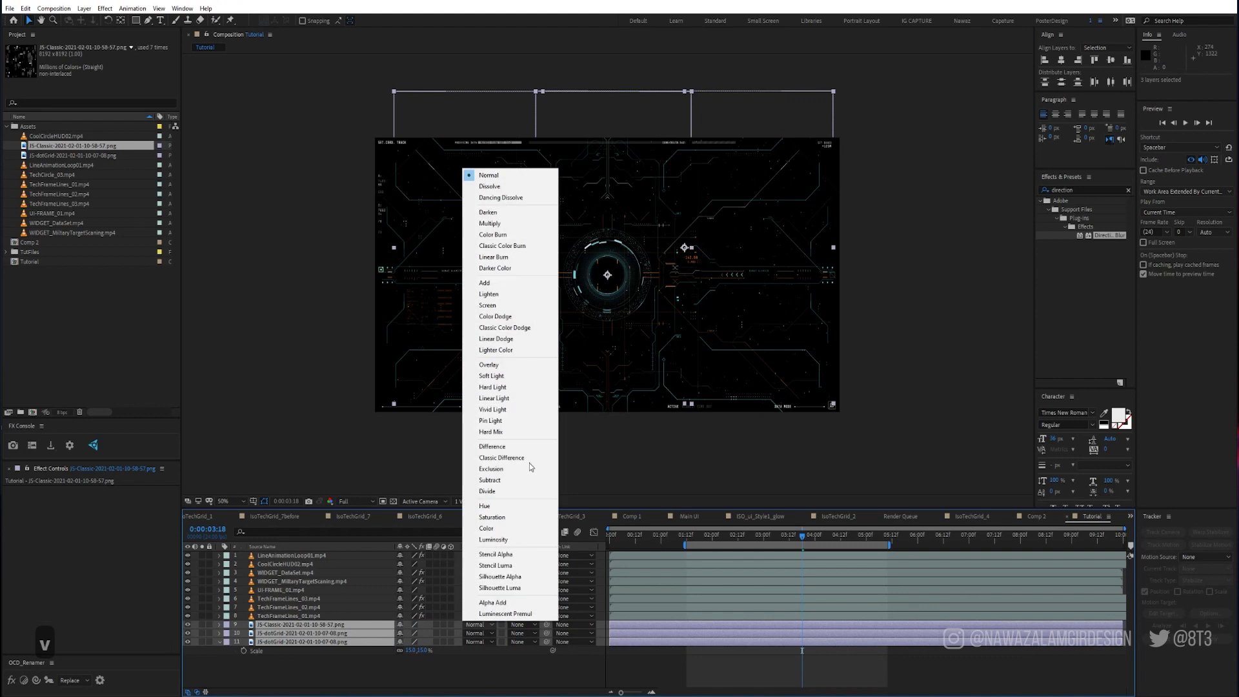
left_click(510, 304)
left_click(322, 675)
Step: Scale the masked JS-Classic layer to 7.1% so it sits just left of the central circle
left_click(290, 625)
key("s")
left_click_drag(417, 634, 412, 633)
key("v")
left_click(299, 627)
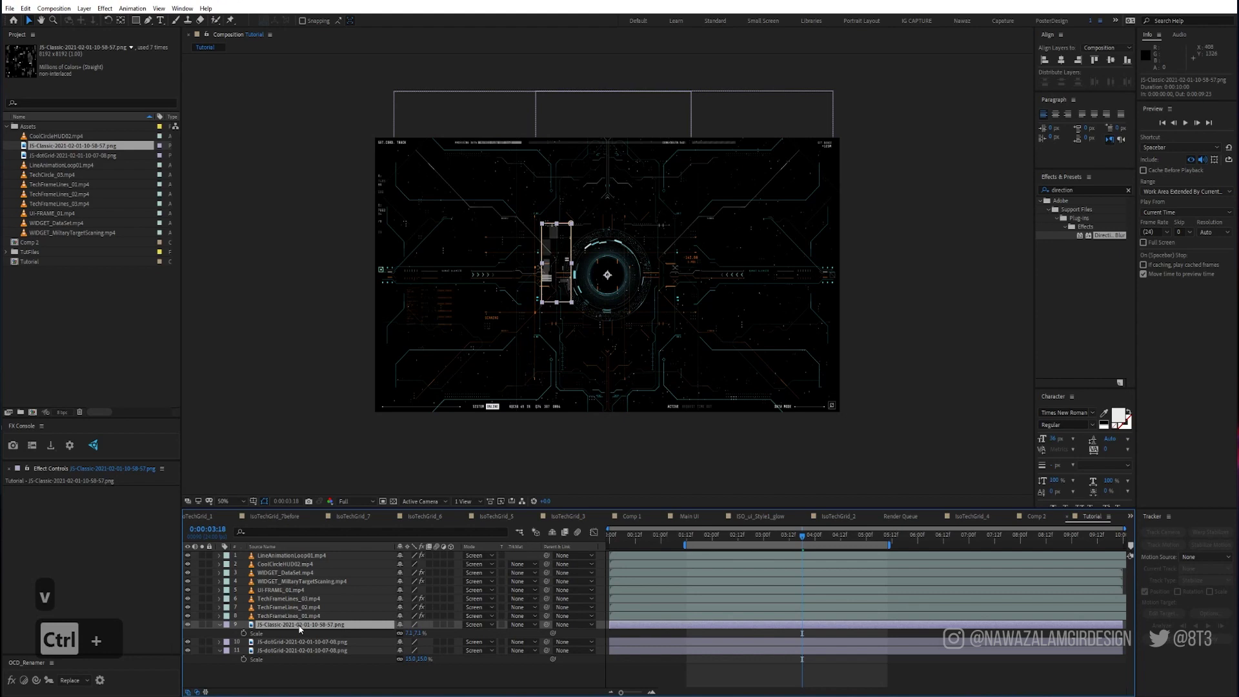
Step: Copy the orange Tint effect from the WIDGET_MilitaryTargetScaning.mp4 layer and paste it onto the JS-Classic layer
left_click(299, 581)
left_click(32, 492)
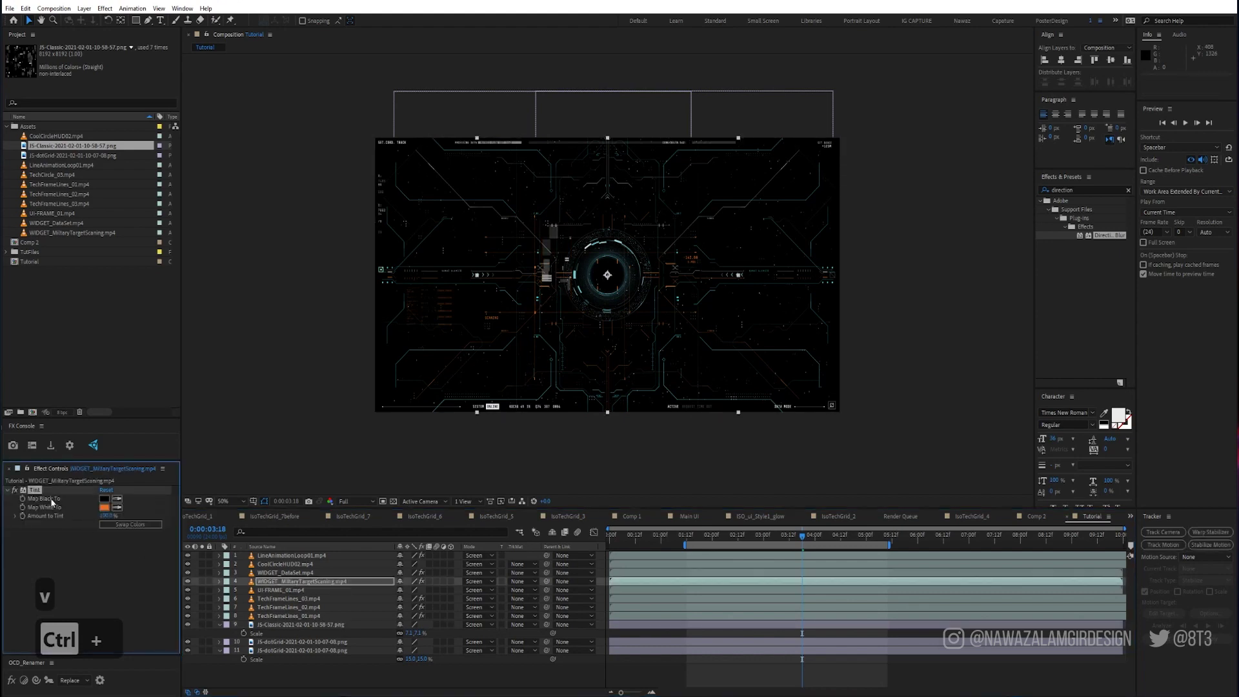
key("ctrl+c")
left_click(288, 617)
left_click(283, 625)
key("ctrl+v")
Step: Paste the Tint effect onto the upper JS-dotGrid layer and change its Map White To color to green, 3FEC1D
left_click(289, 651)
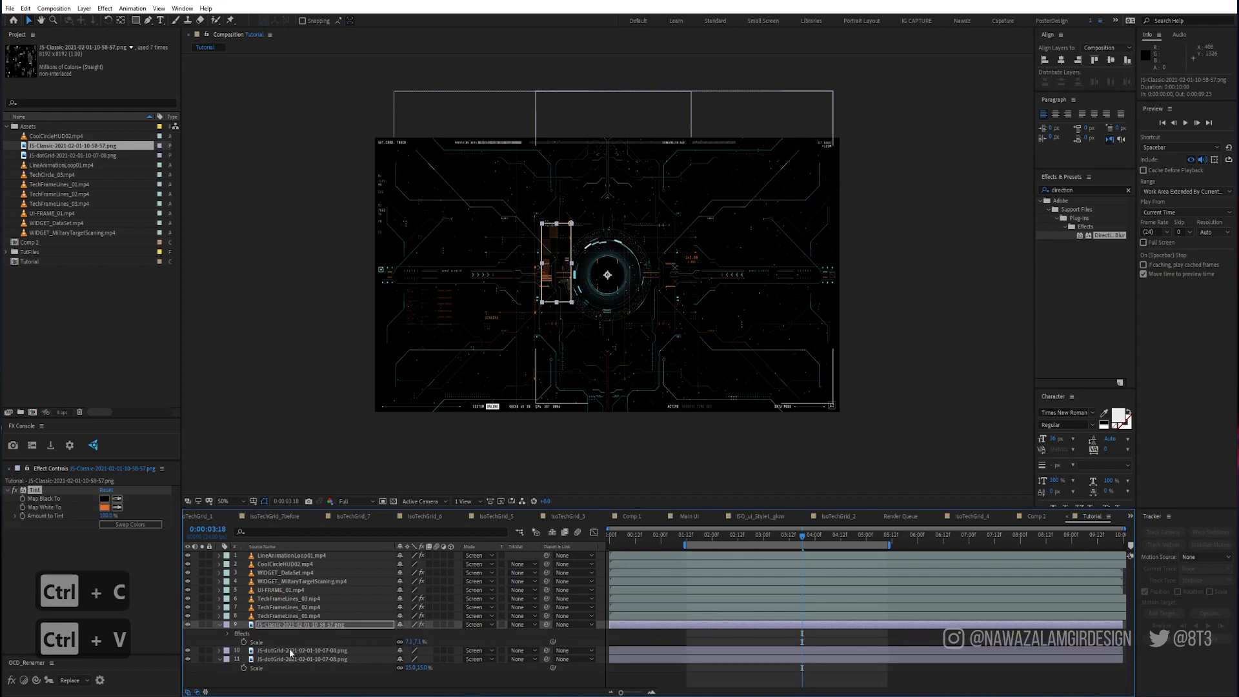
key("ctrl+v")
left_click(104, 507)
left_click(1057, 169)
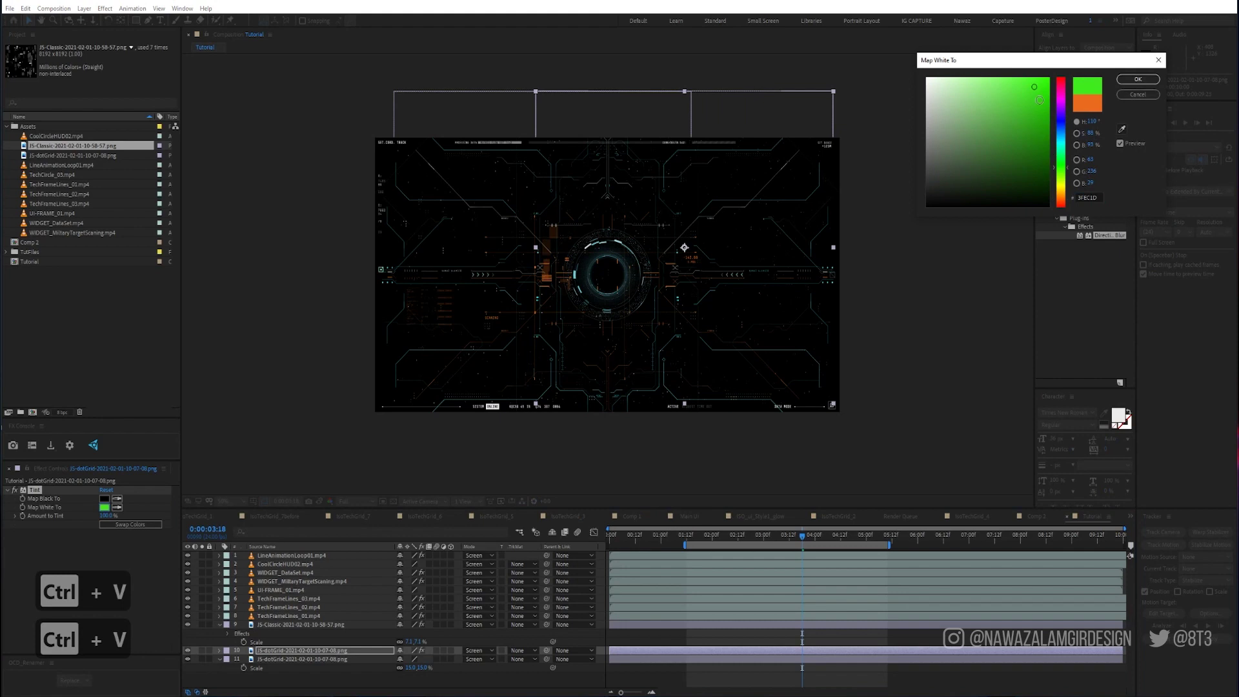
left_click(1137, 80)
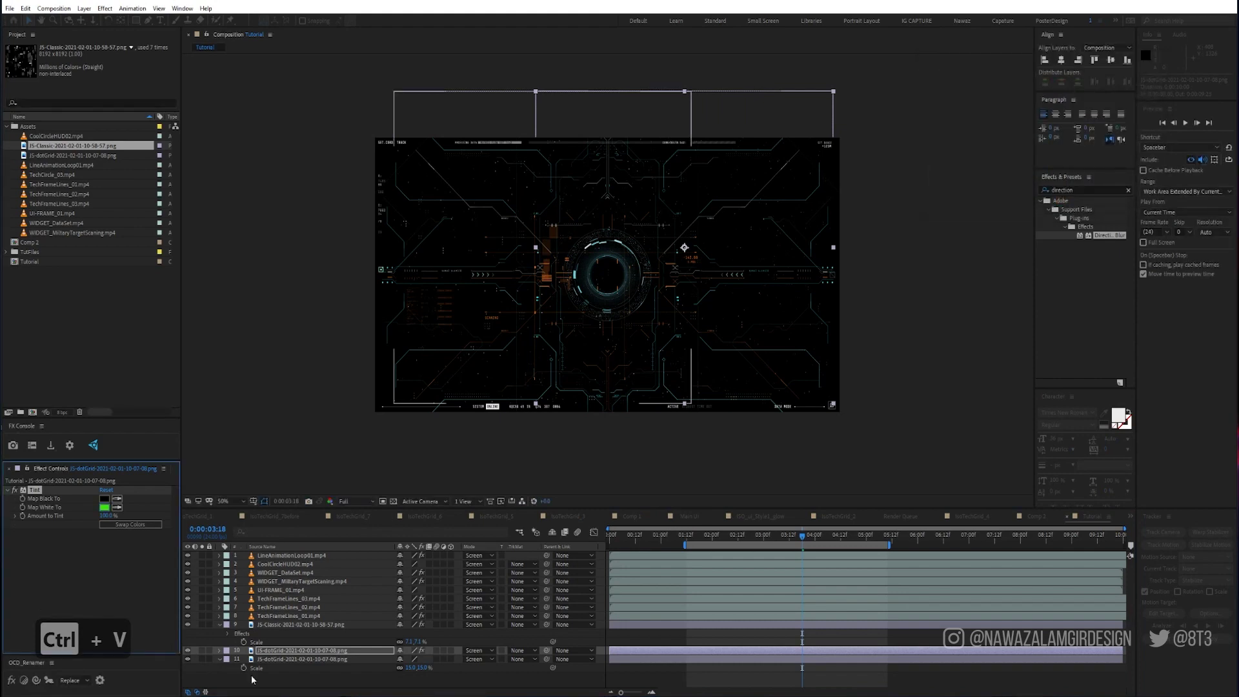
Step: Paste the Tint effect onto the lower JS-dotGrid layer and change its Map White To color to yellow, about E0EC1D
left_click(279, 661)
key("ctrl+v")
left_click(104, 507)
left_click(1062, 189)
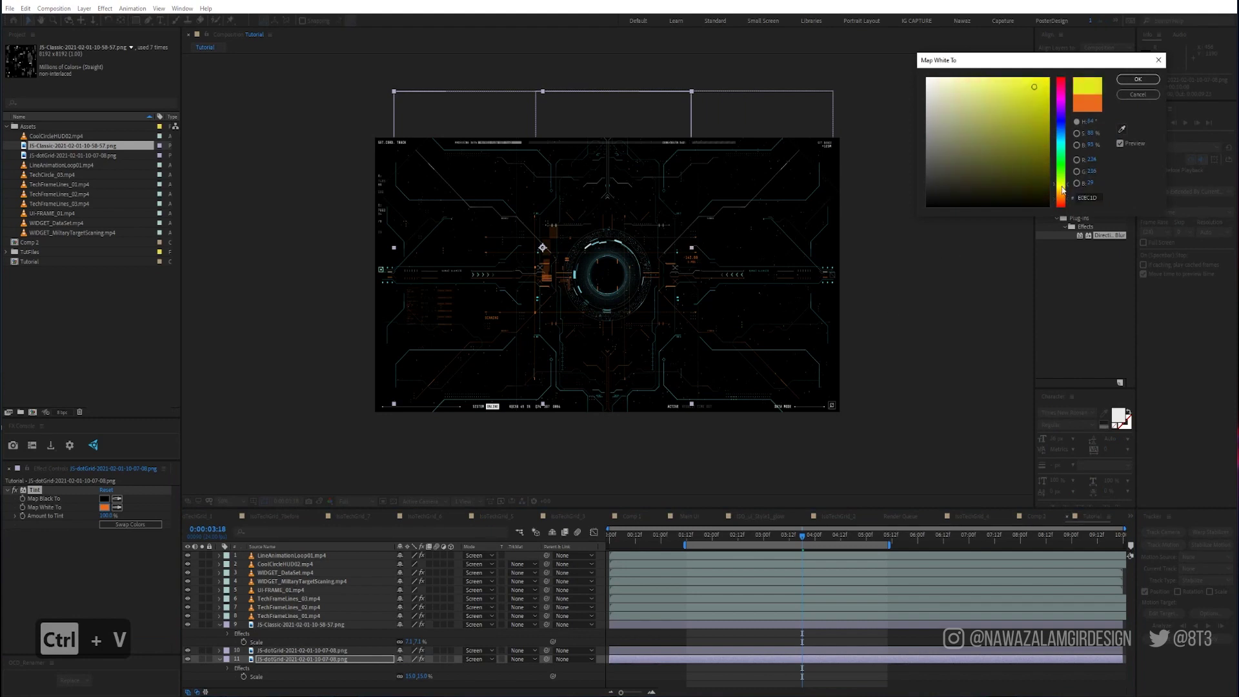
left_click(1138, 79)
key("slash")
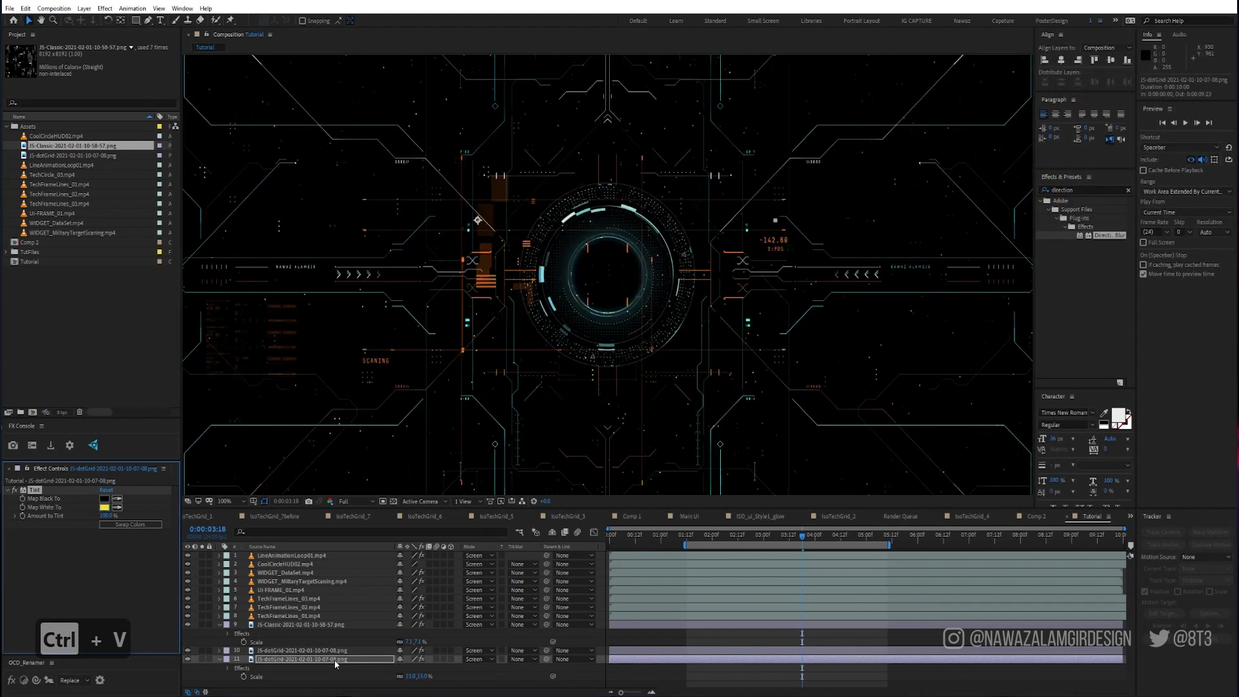
Step: Duplicate the masked JS-Classic layer and delete the mask on the upper copy
left_click(220, 625)
key("ctrl+a")
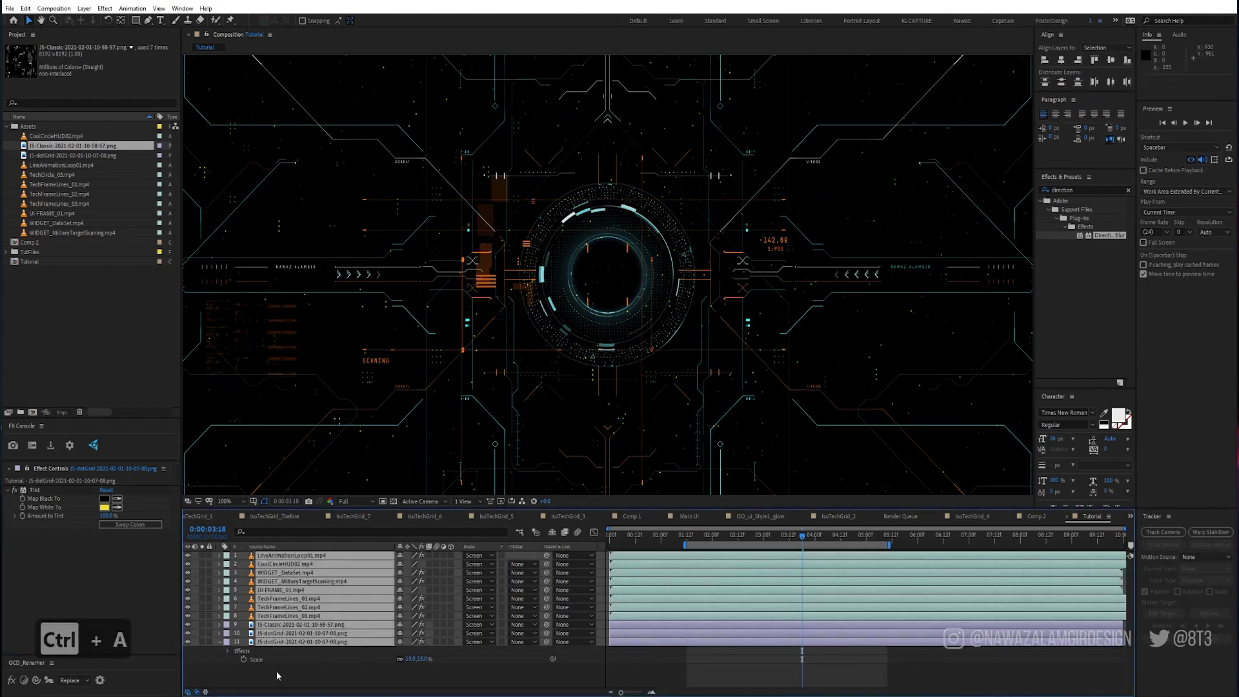
left_click(284, 625)
key("ctrl+d")
key("n")
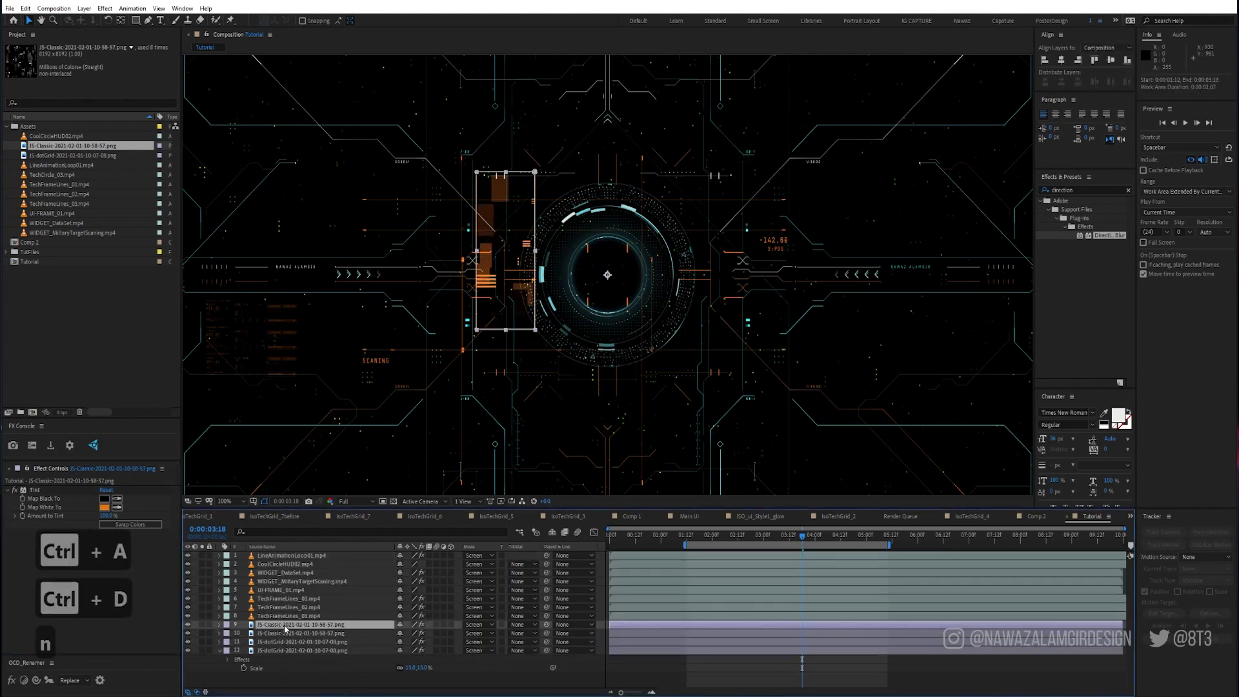
key("m")
key("Delete")
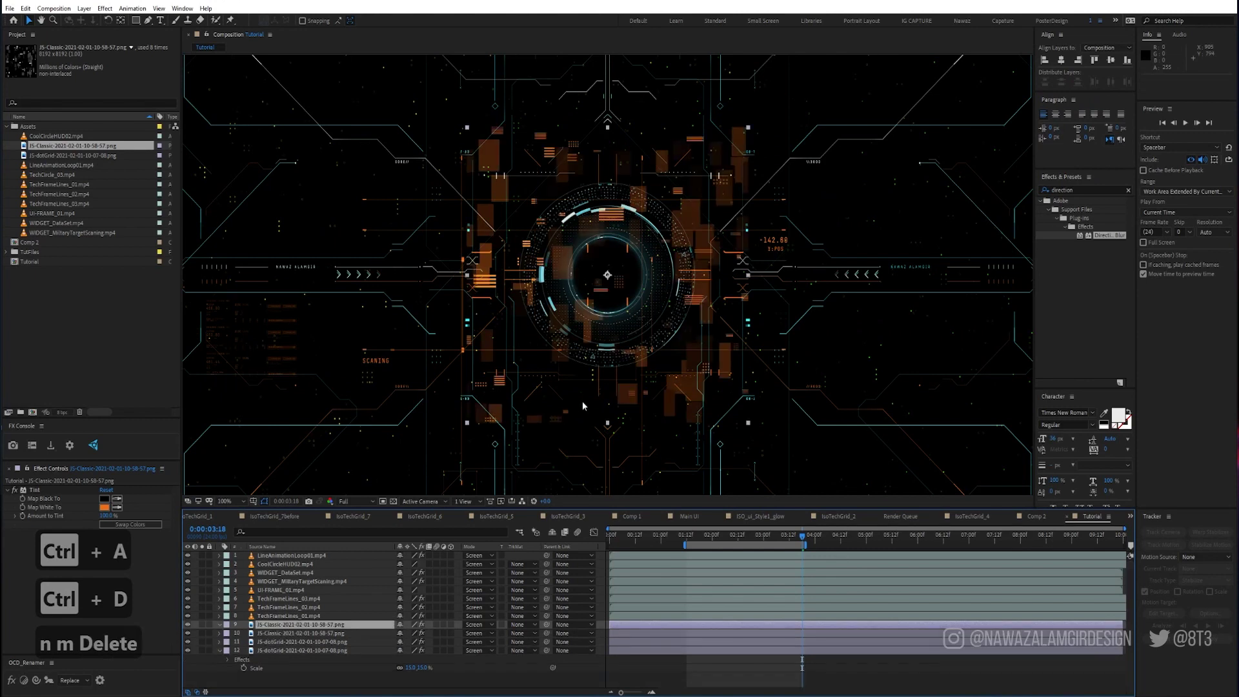
key("m")
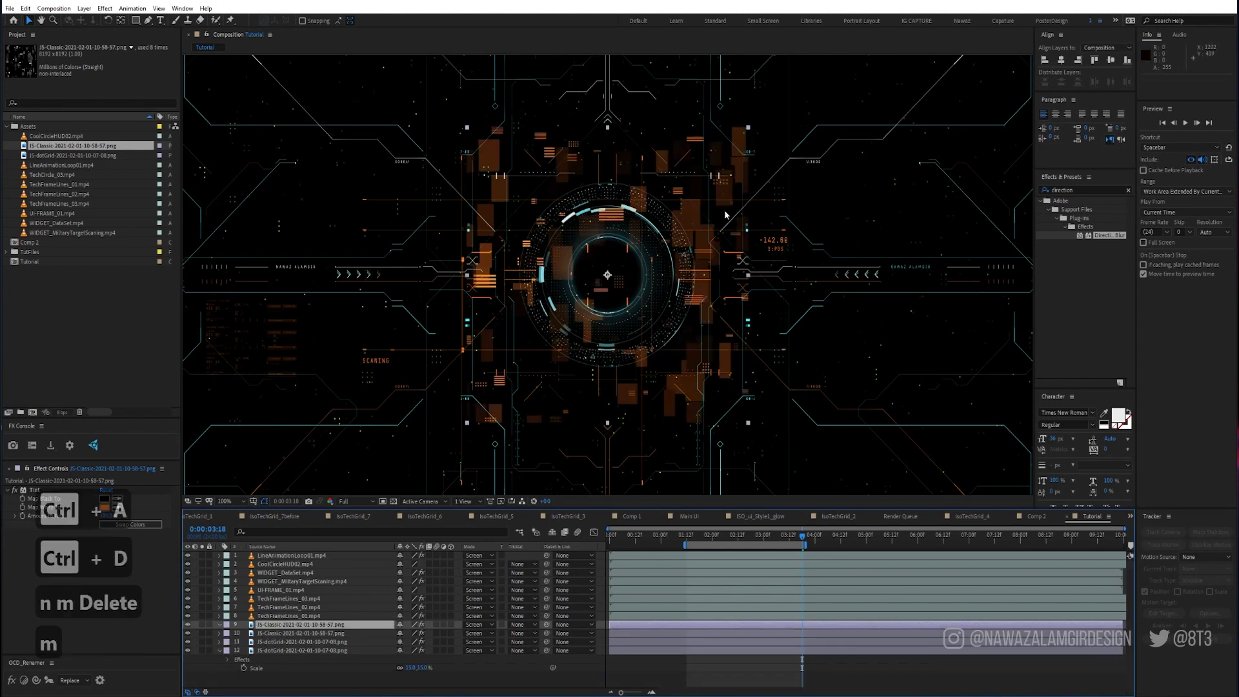
Step: Mask a narrow vertical strip of the JS-Classic copy right of the circle and move it toward the composition's right edge
left_click(136, 21)
mouse_move(714, 210)
left_mouse_down()
mouse_move(692, 223)
mouse_move(691, 321)
left_mouse_up()
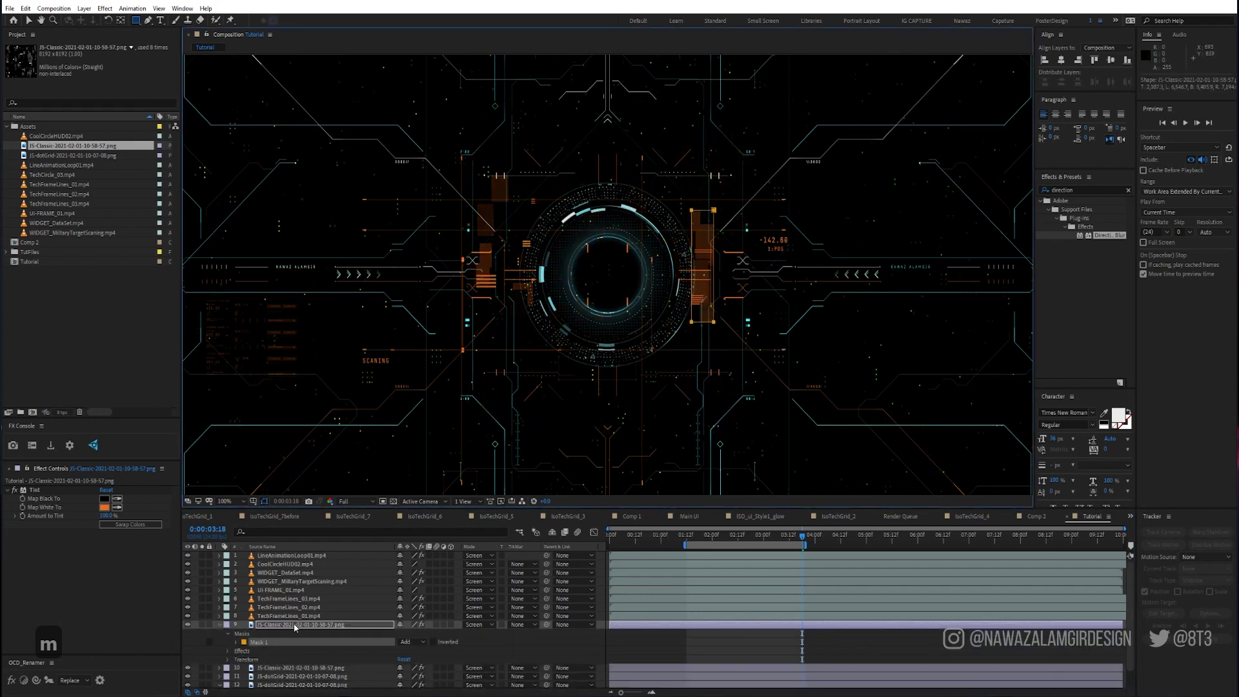
key("v")
left_click_drag(716, 246, 849, 321)
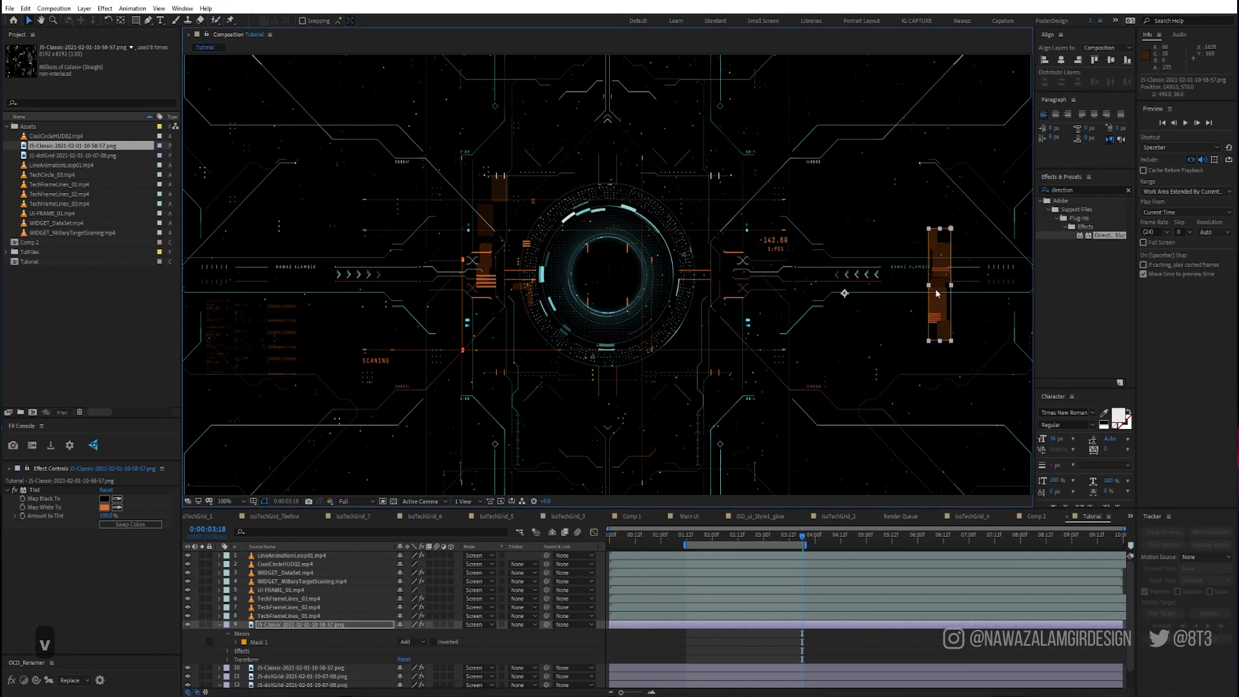
Step: Center the anchor point on the masked JS-Classic strip and set its rotation to 90°
key("ctrl+alt+Home")
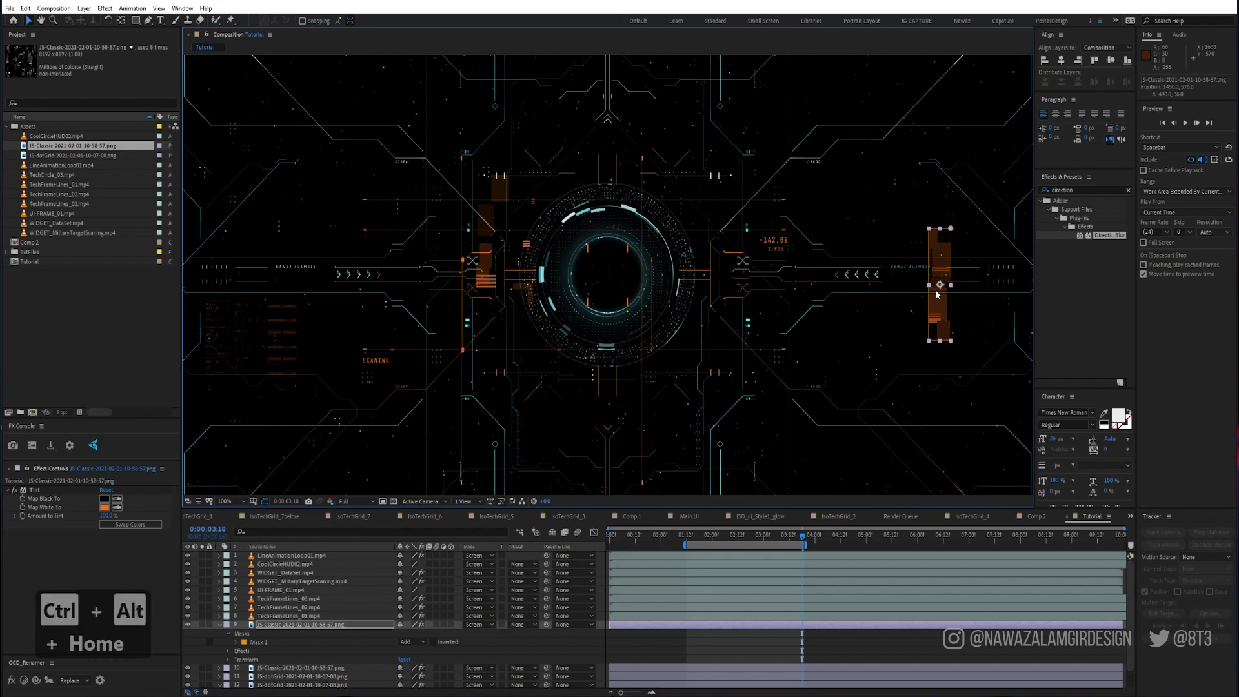
key("r")
left_click_drag(409, 633, 446, 625)
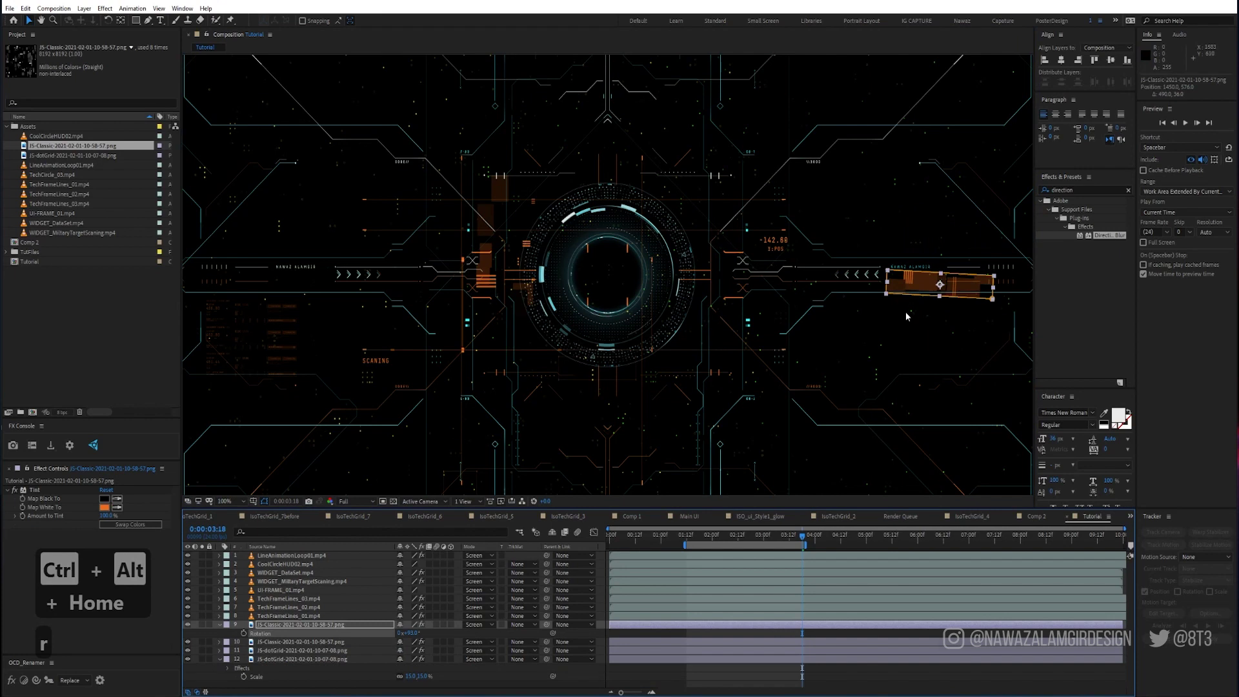
left_click(412, 633)
type("90")
key("Return")
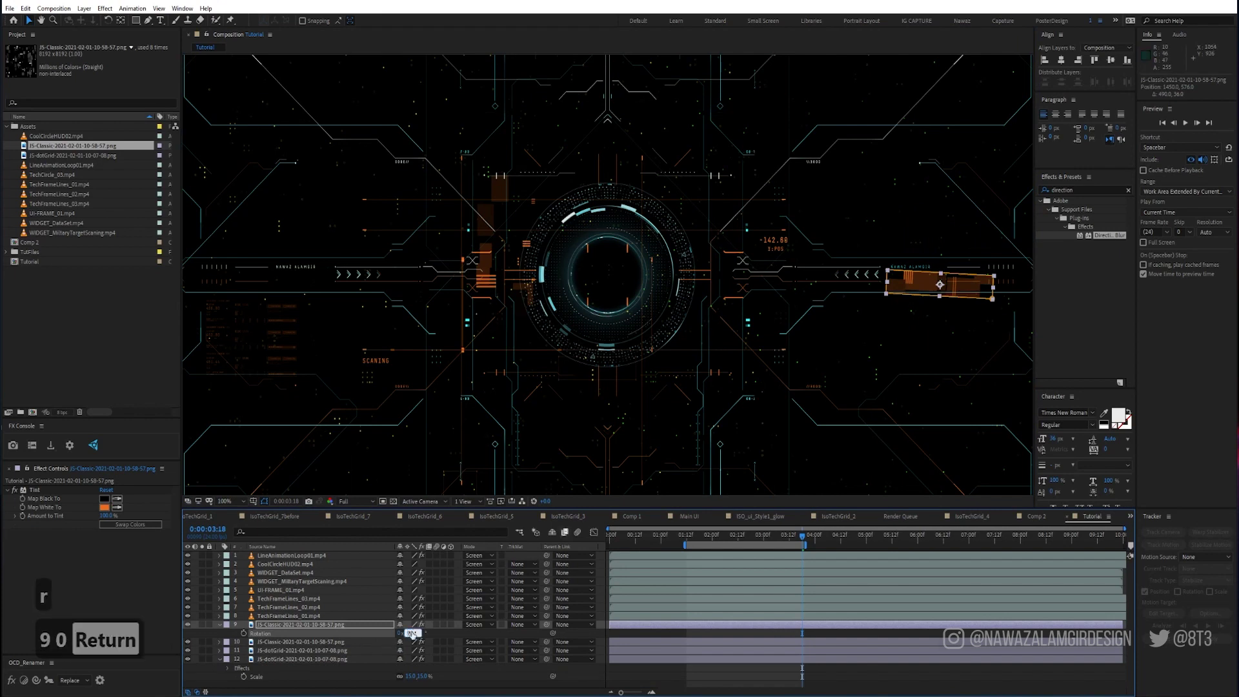
Step: Scale the JS-Classic strip to about 5% and duplicate it twice, placing the copies in the upper-left and lower-left areas
key("s")
left_click_drag(415, 632, 406, 632)
left_click_drag(924, 289, 380, 437)
key("ctrl+d")
key("ctrl+d")
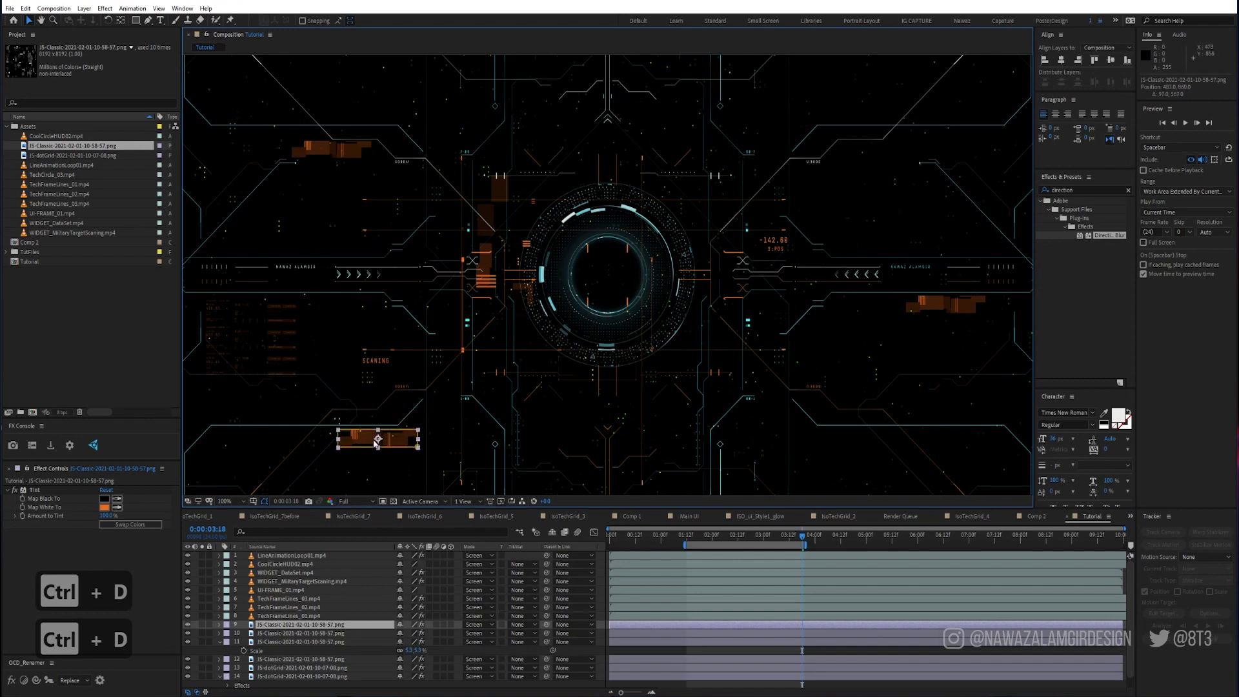
Step: Scale the lower-left JS-Classic strip down to about 3.8% and collapse the open layer properties
key("s")
left_click_drag(417, 638, 408, 638)
key("ctrl+a")
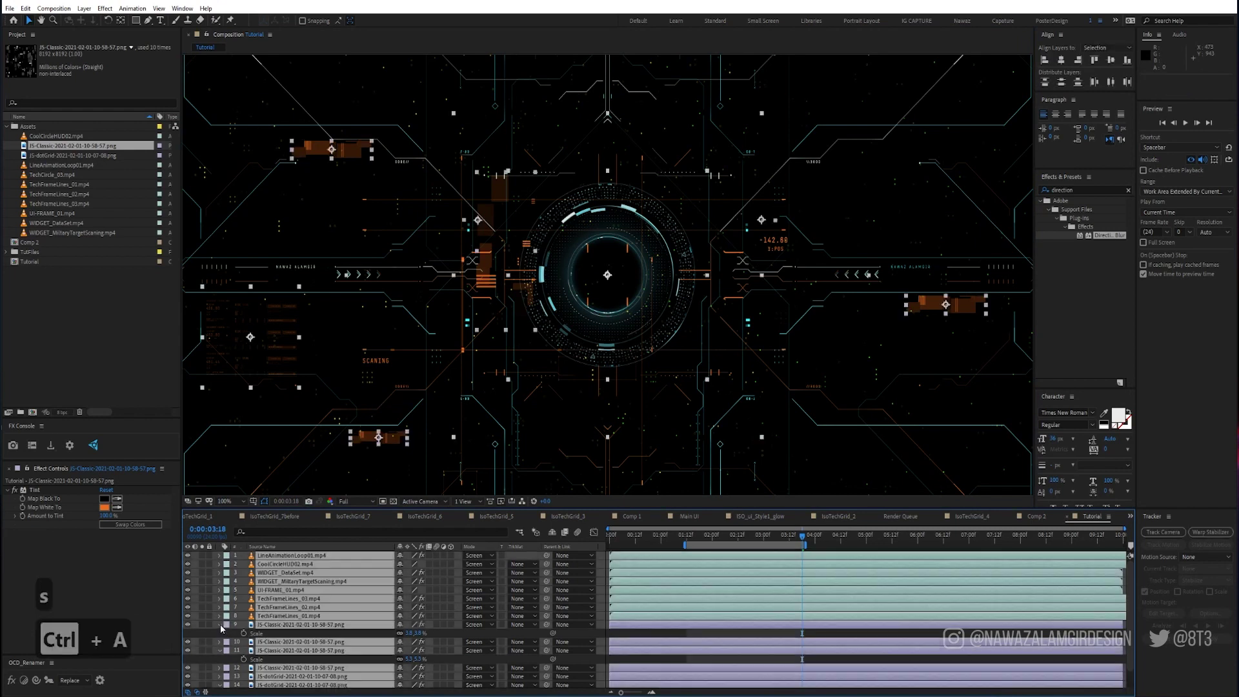
left_click(244, 679)
Step: Set the current time to 0:00:02:17 and turn all layers of the Tutorial composition into 3D layers
left_click(751, 539)
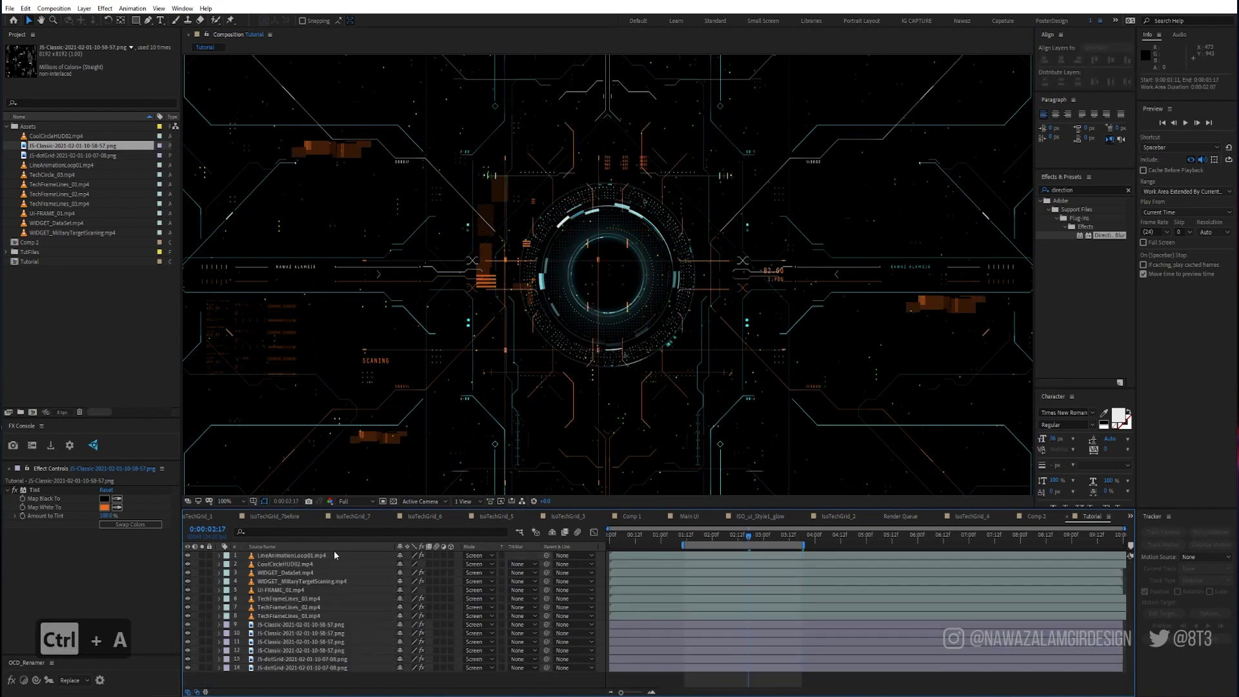
key("ctrl+a")
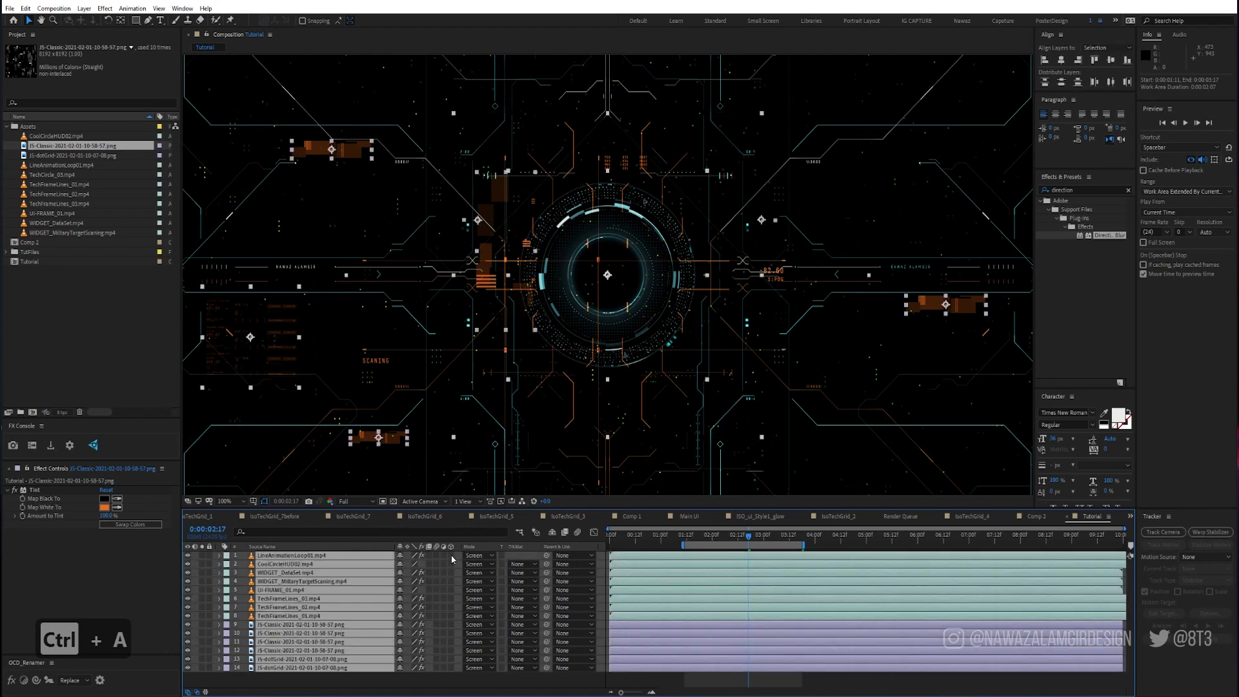
left_click(452, 556)
left_click(302, 677)
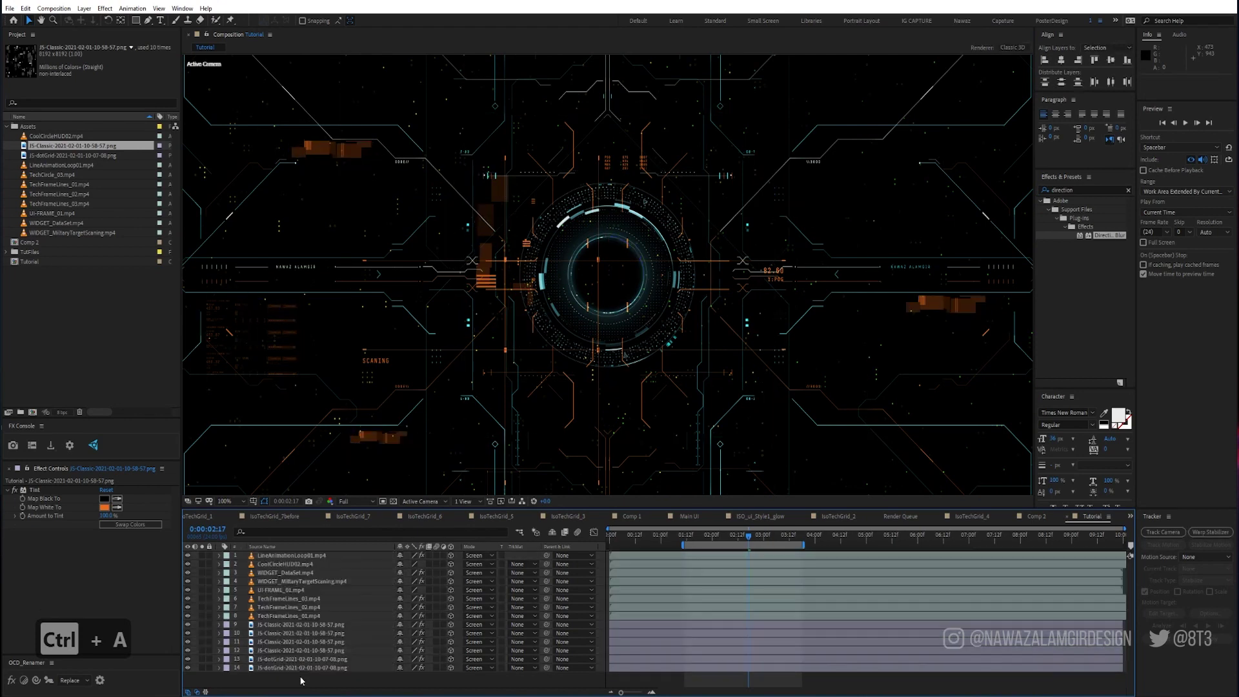
Step: Add a new two-node camera to the Tutorial composition with the default settings
right_click(617, 662)
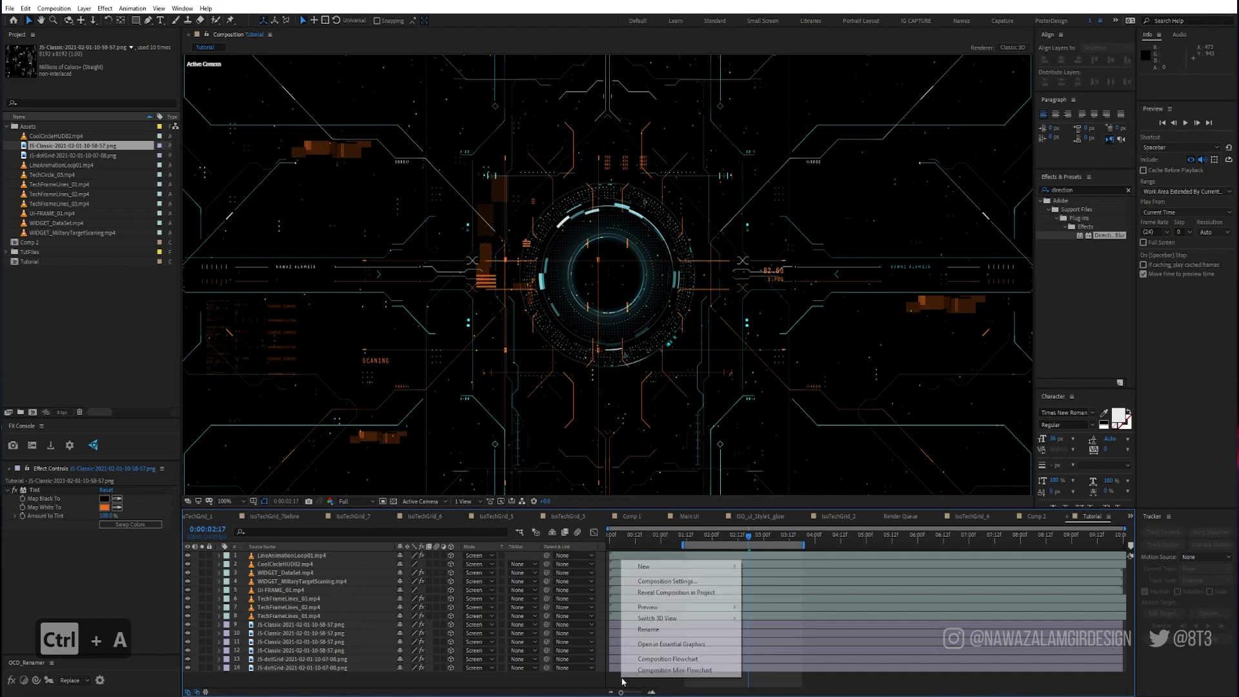
mouse_move(723, 567)
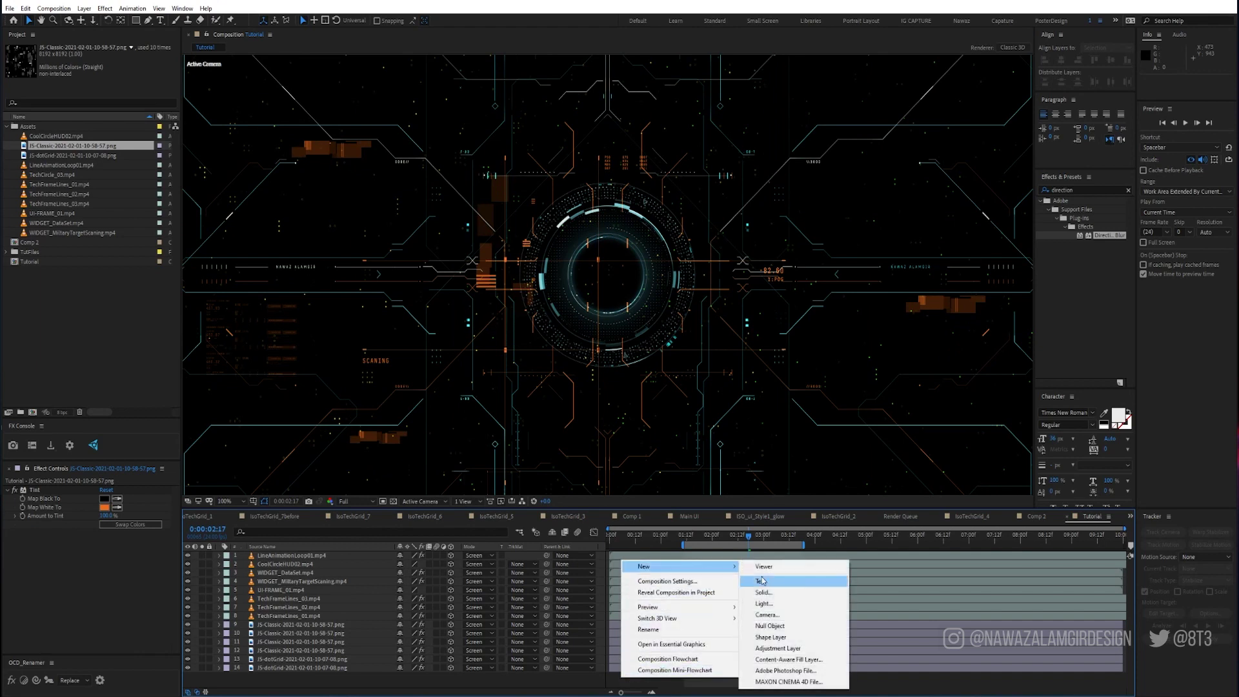
left_click(781, 615)
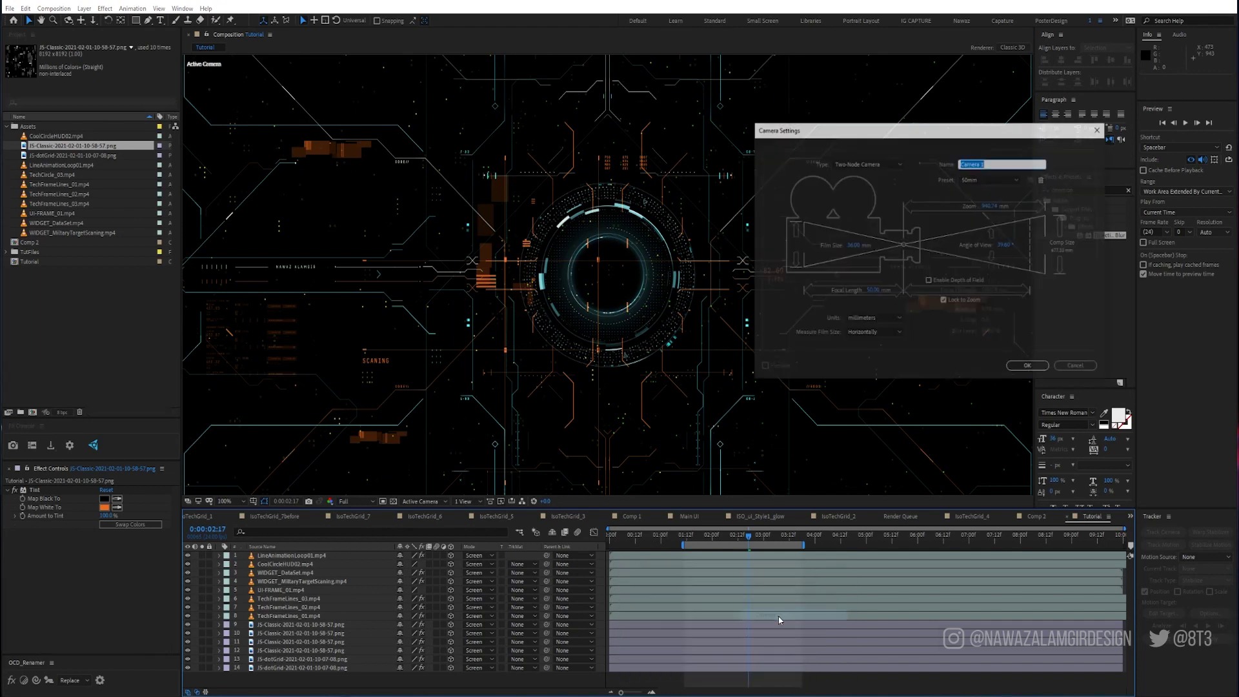
left_click(1016, 363)
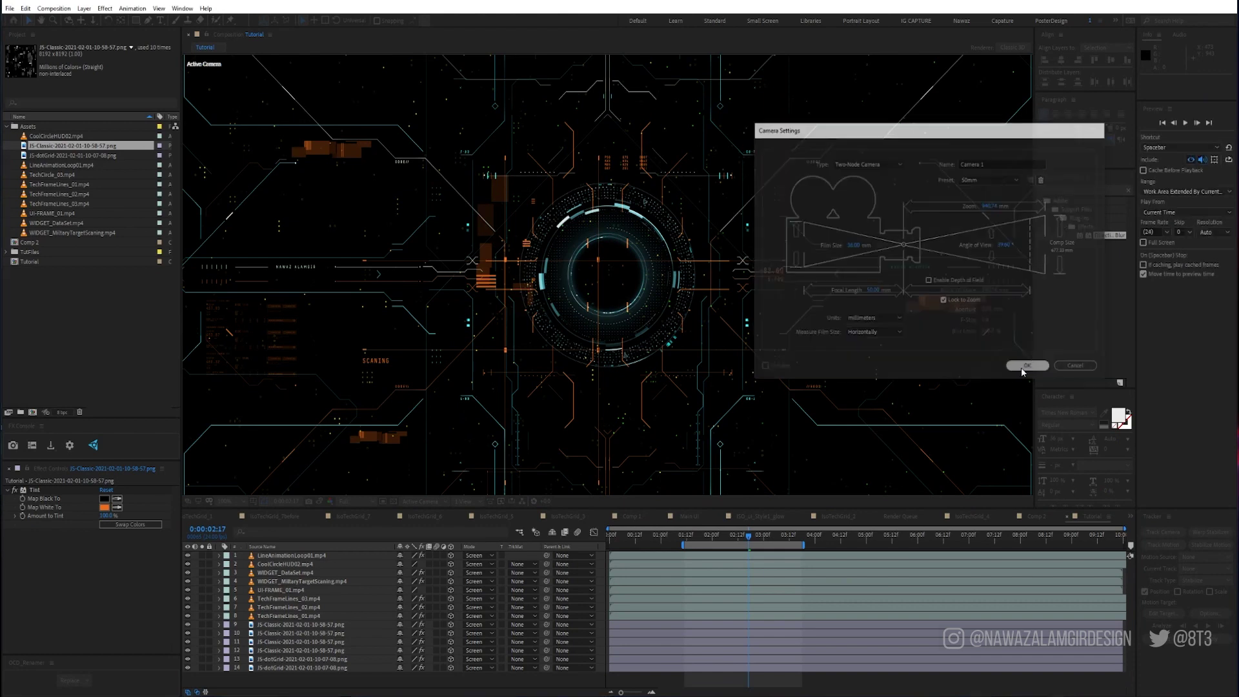
Step: Create a null object, parent the camera to it, and reveal the null's rotation properties
right_click(635, 686)
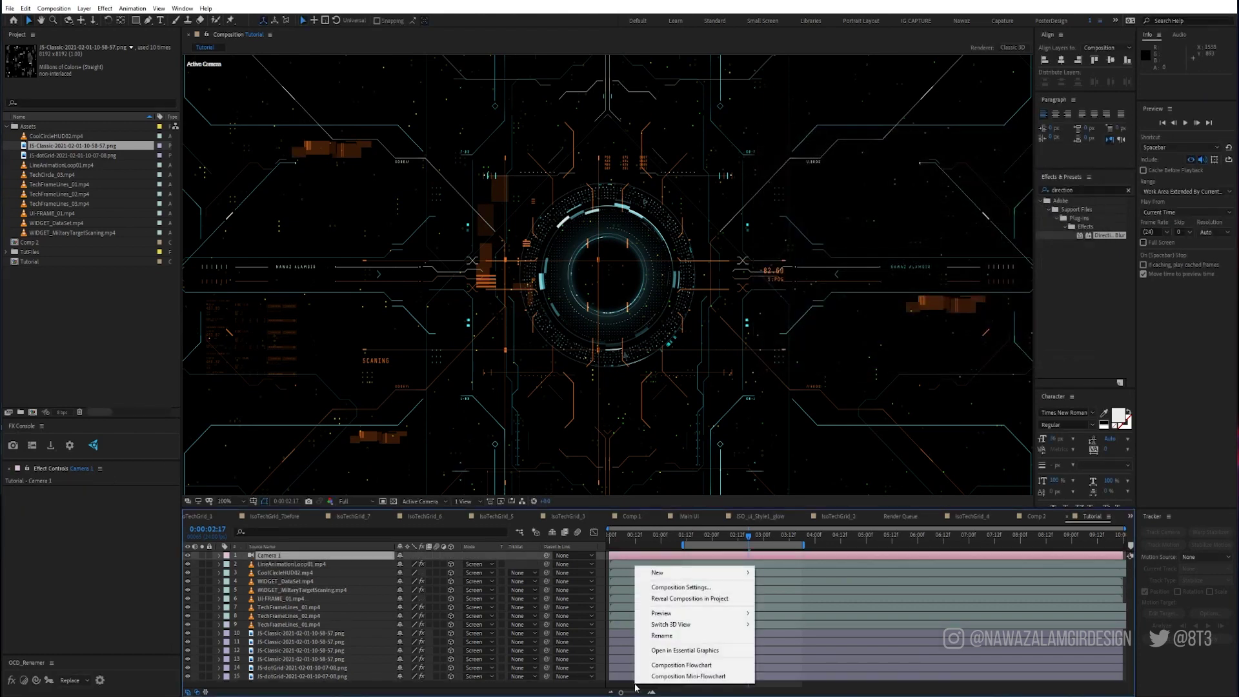
mouse_move(693, 575)
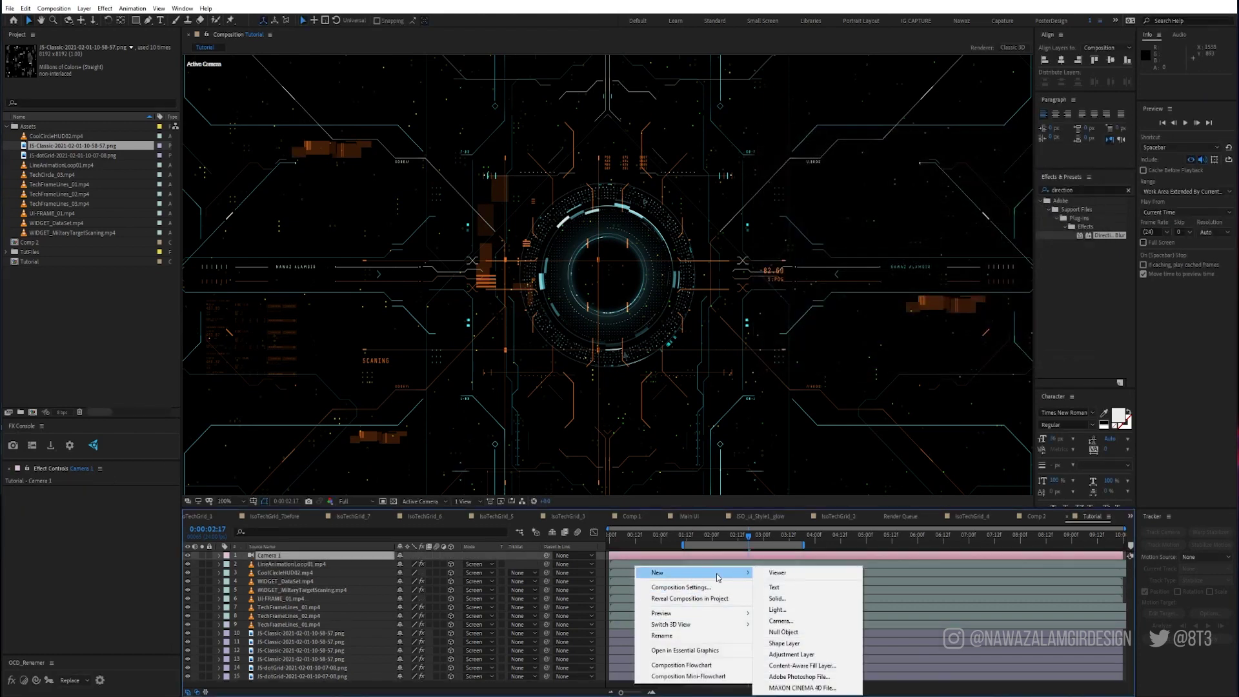
left_click(785, 632)
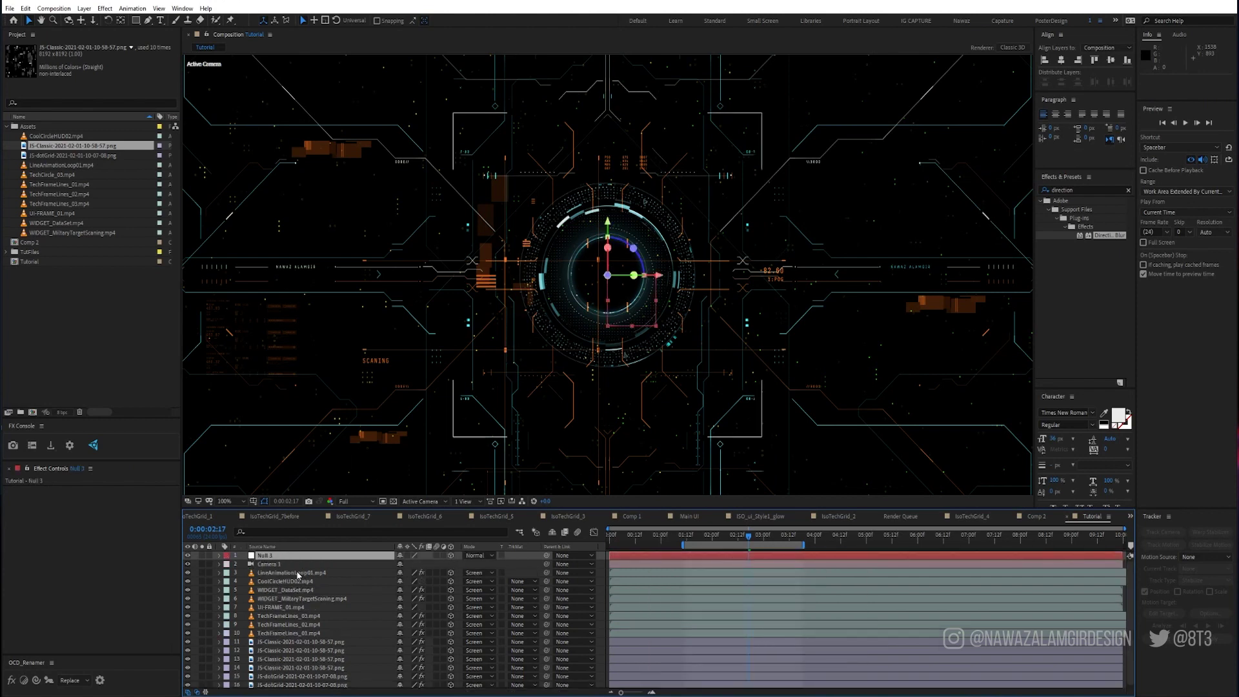
left_click(446, 564)
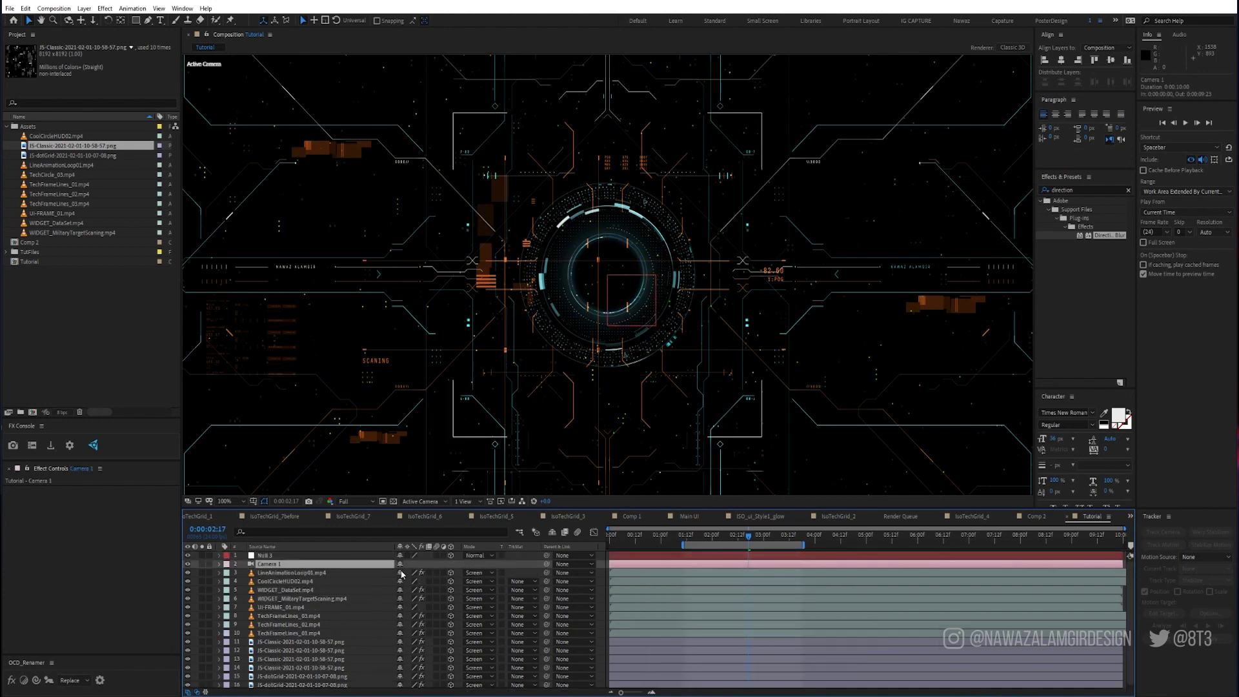
left_click_drag(547, 564, 267, 559)
key("r")
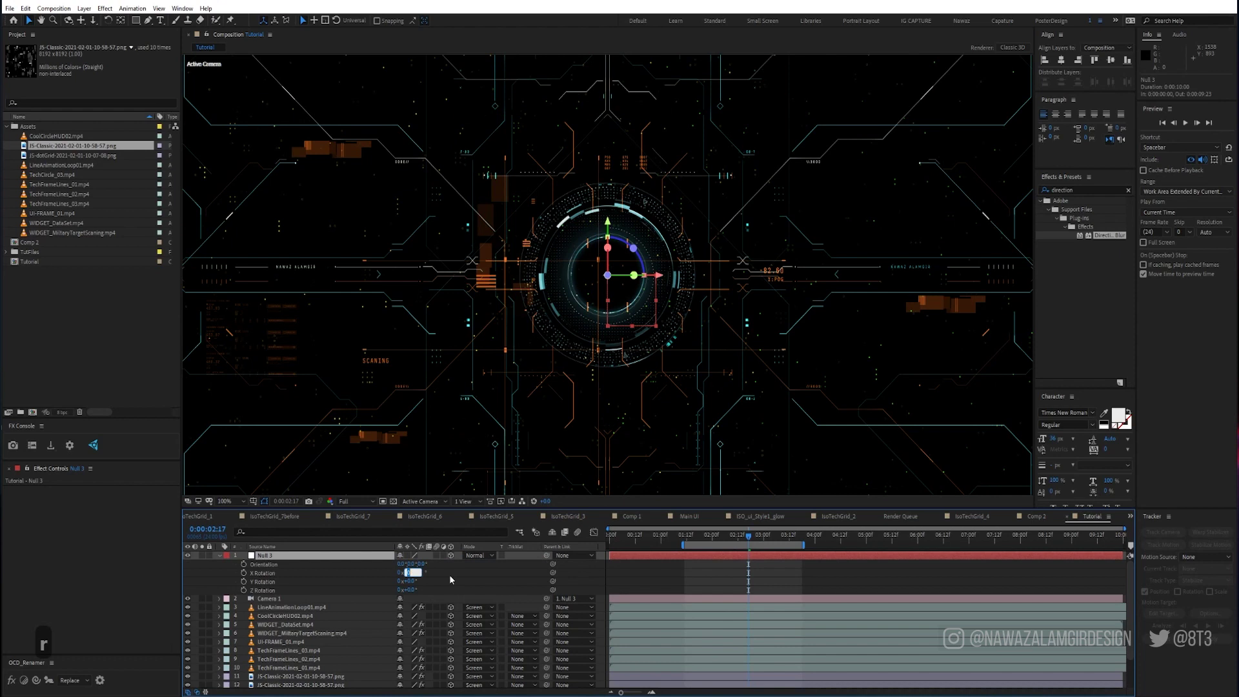
type("45")
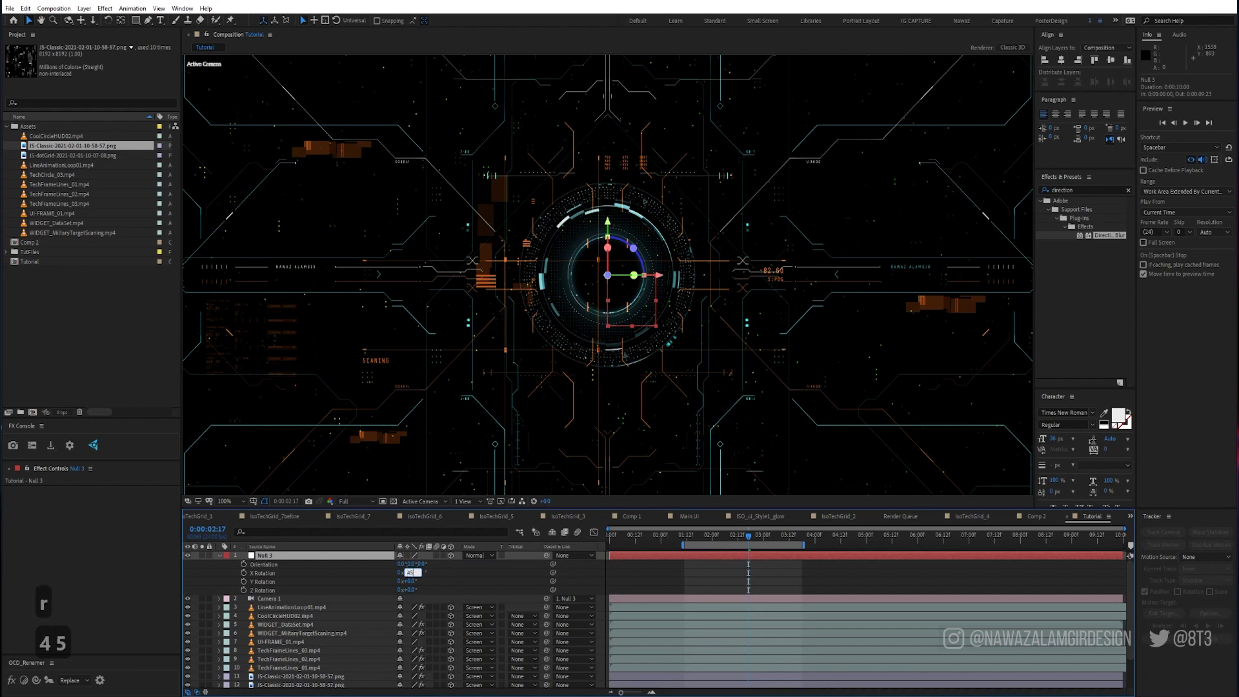
key("Tab")
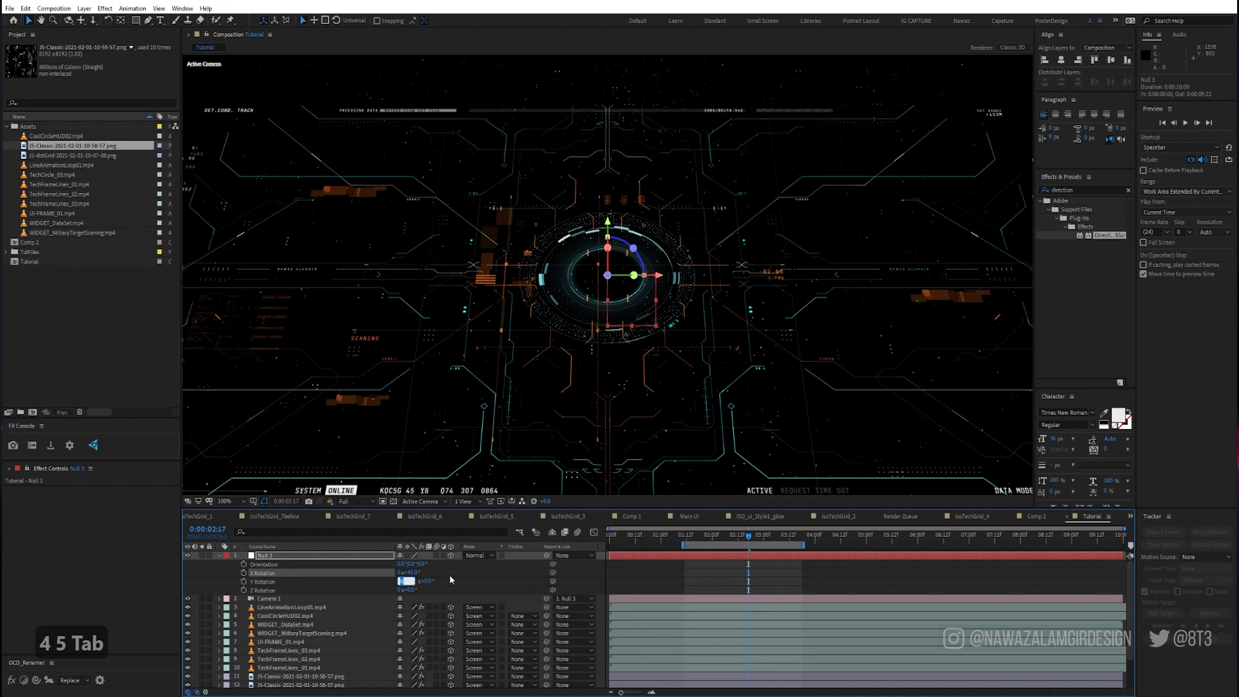
type("35.264")
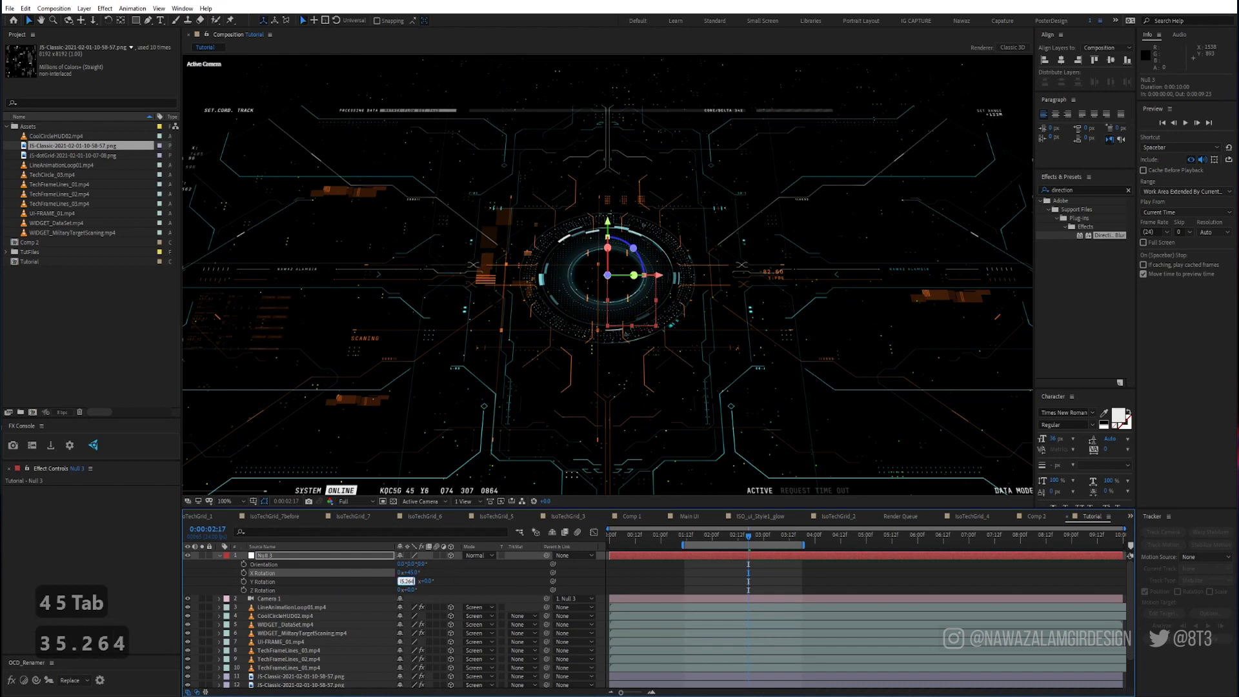
key("Tab")
key("Tab")
key("Tab")
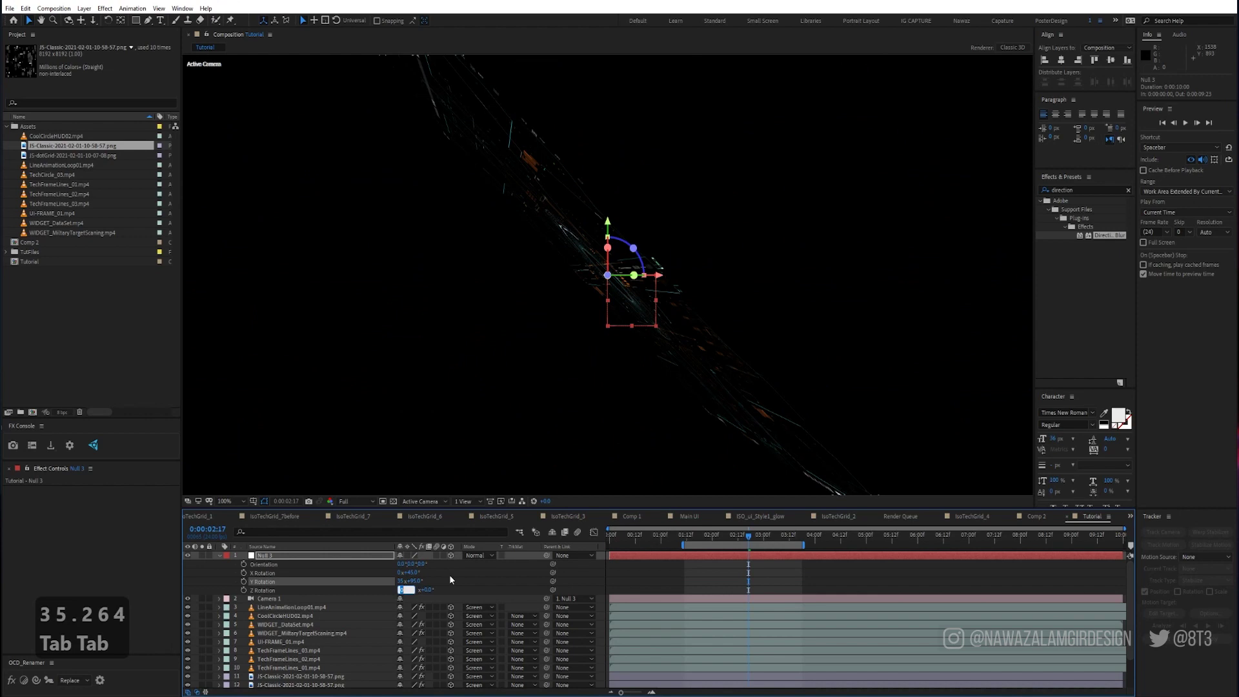
type("30")
key("Return")
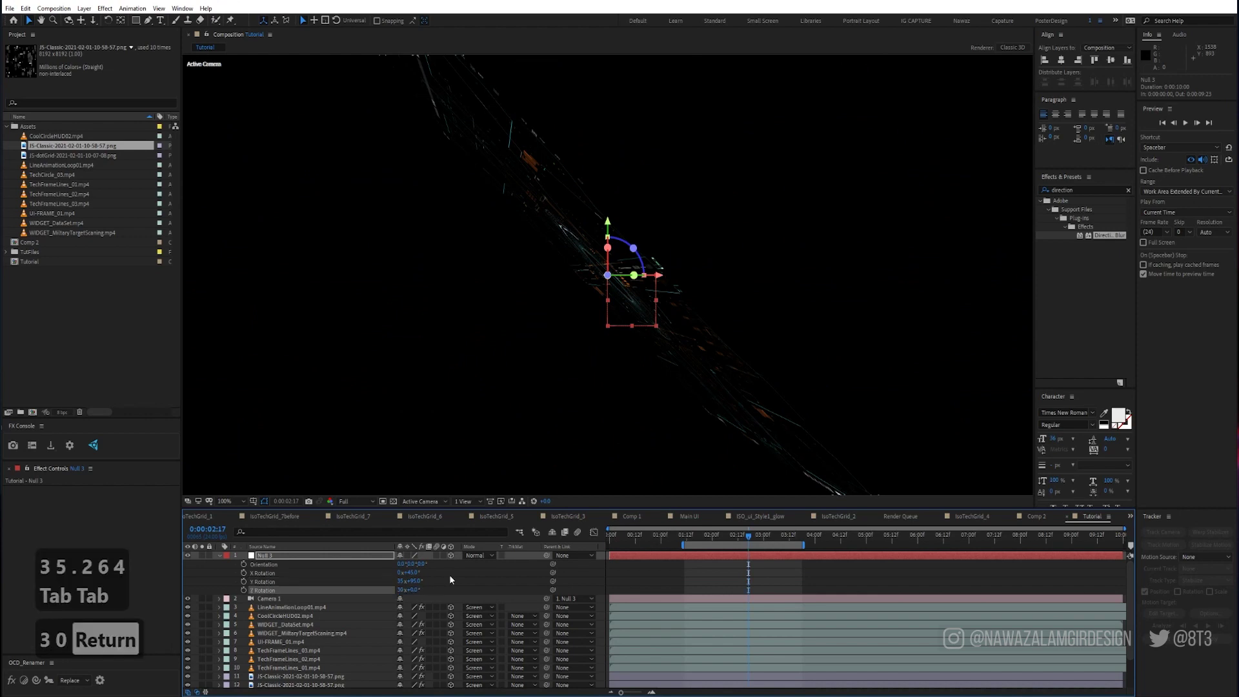
left_click(453, 574)
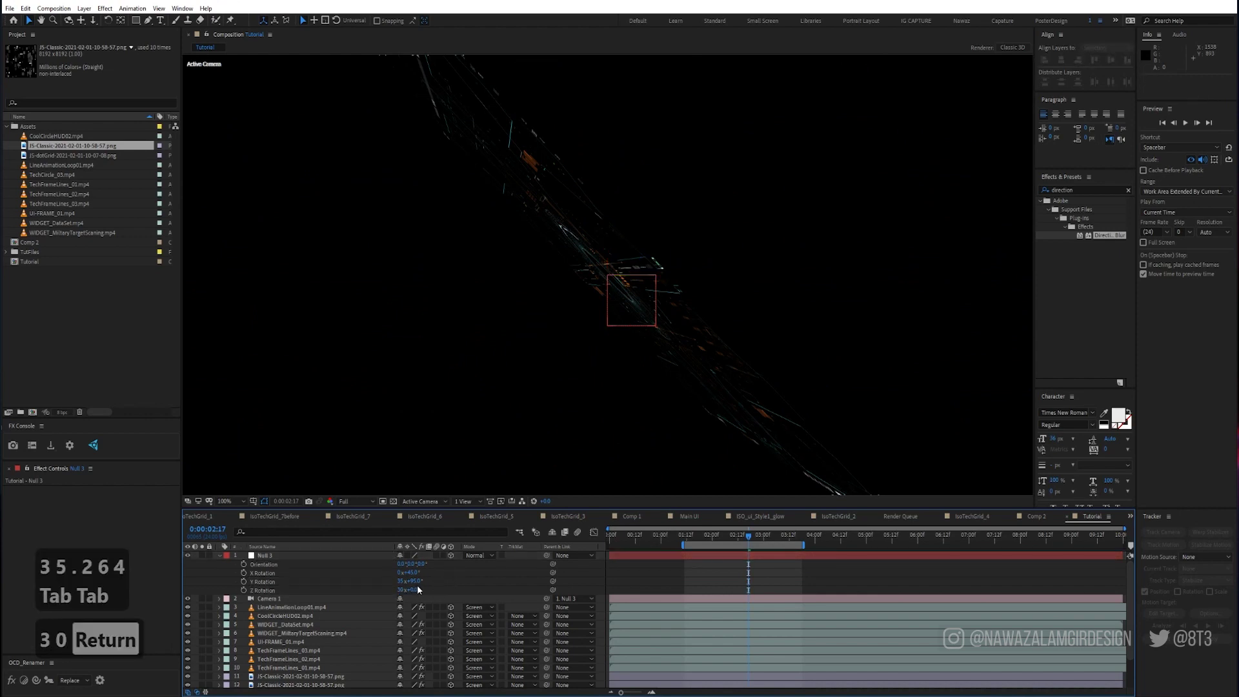
key("ctrl+z")
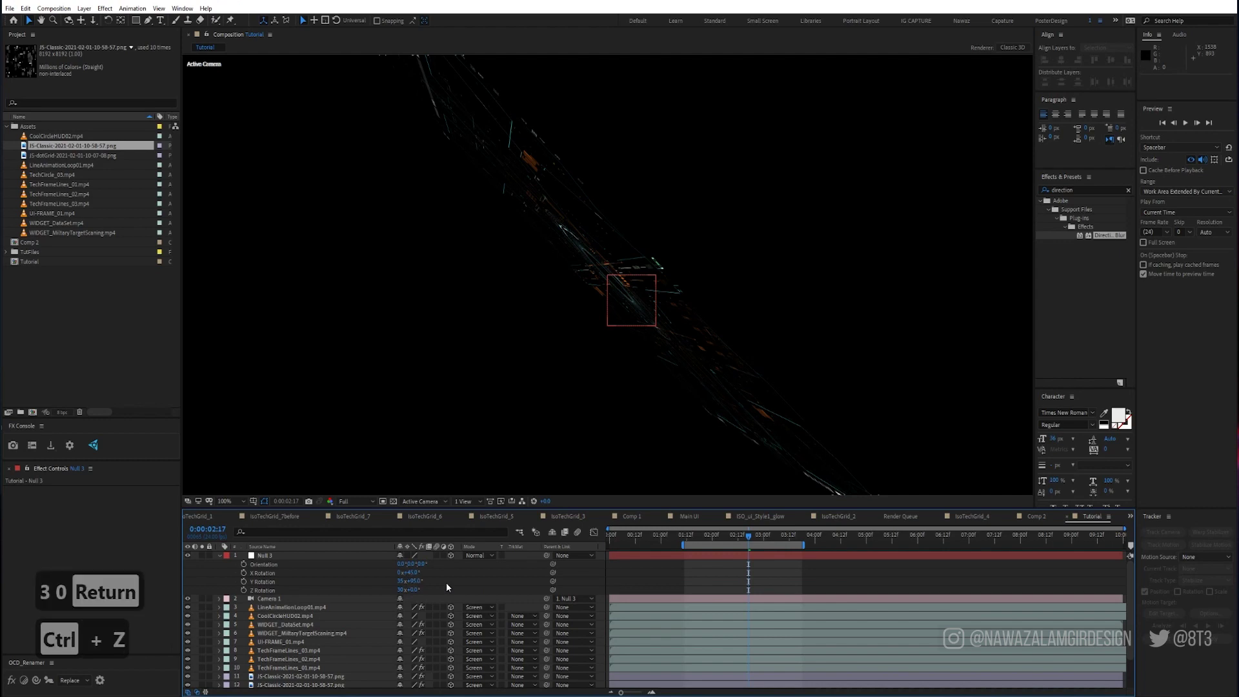
key("ctrl+z")
key("ctrl+z")
Step: Set the null's X Rotation to 45°, Y Rotation to 35.264° and Z Rotation to 30°, and collapse its properties
left_click(411, 573)
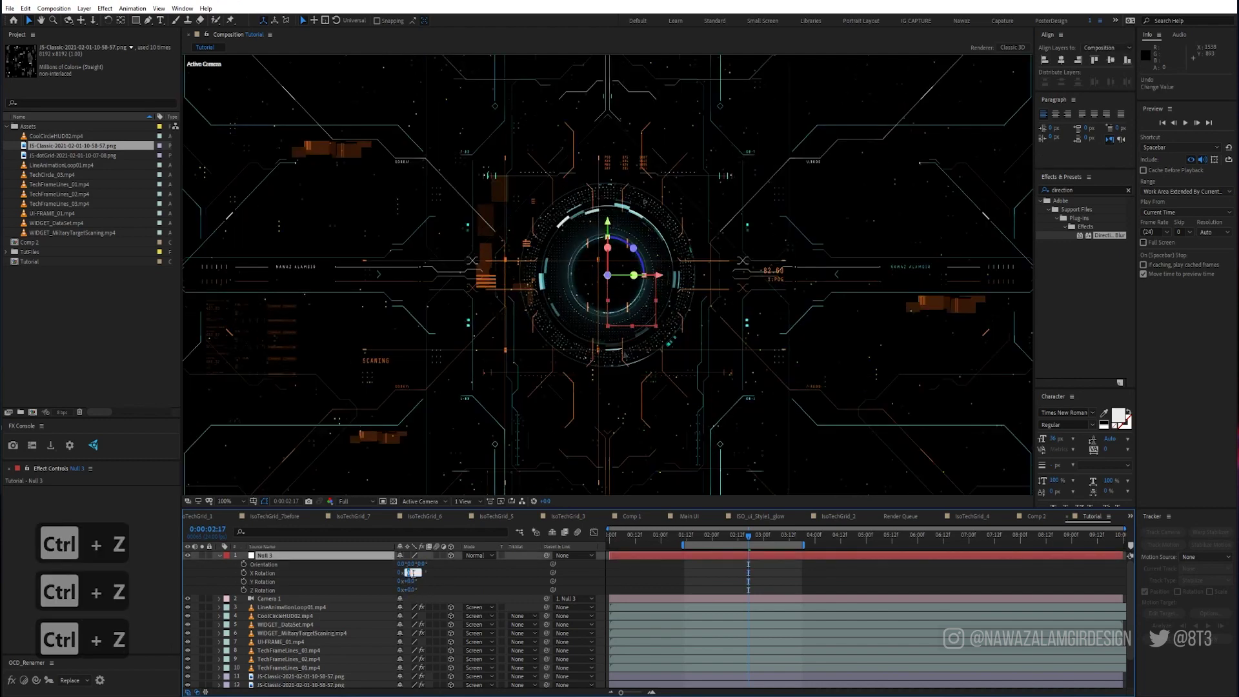
type("45")
key("Return")
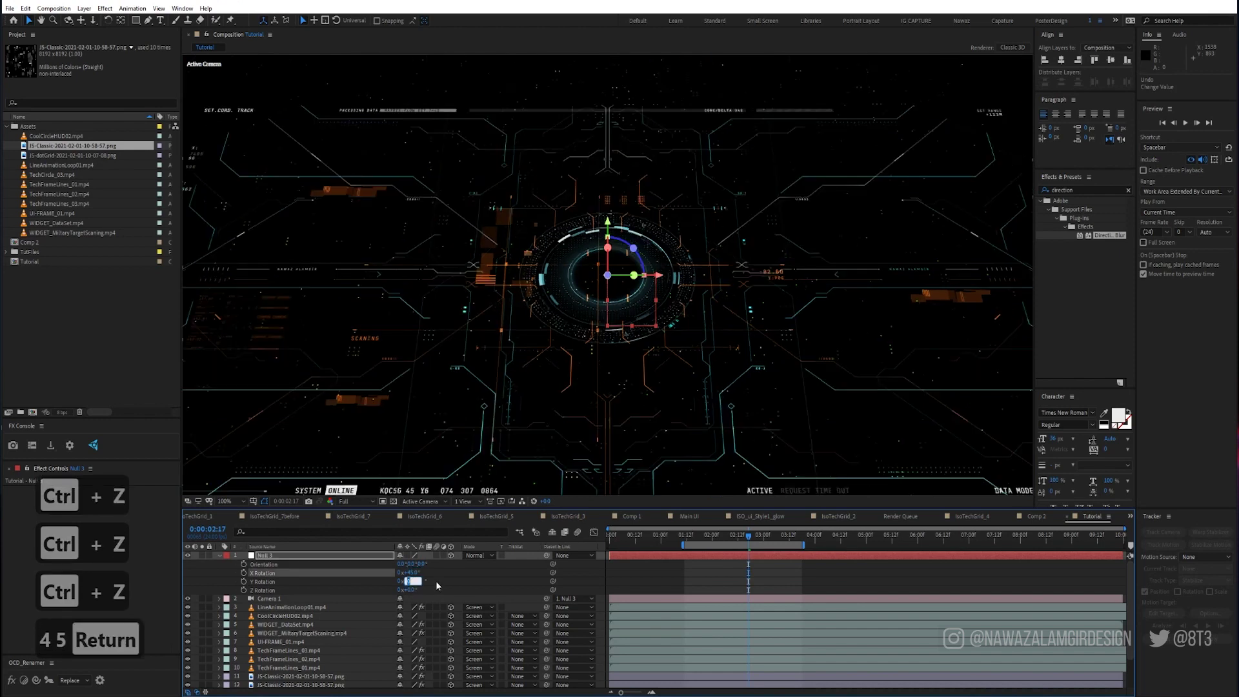
type("35.3")
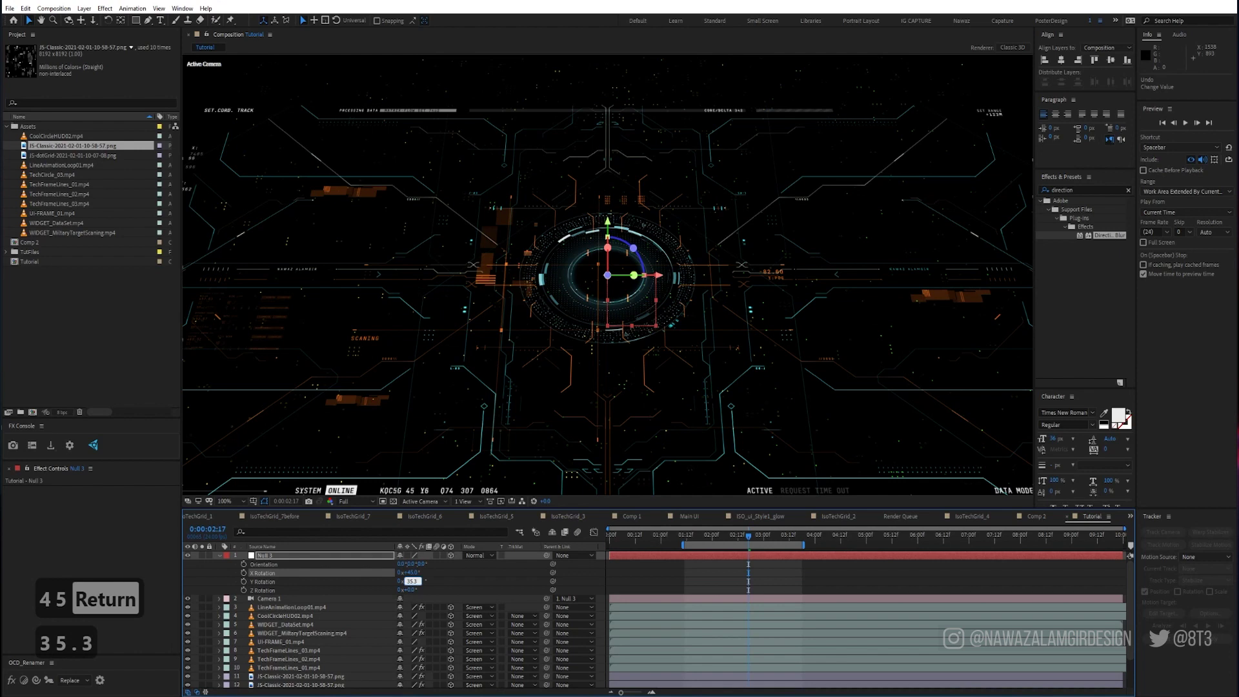
key("BackSpace")
type("264")
left_click(424, 588)
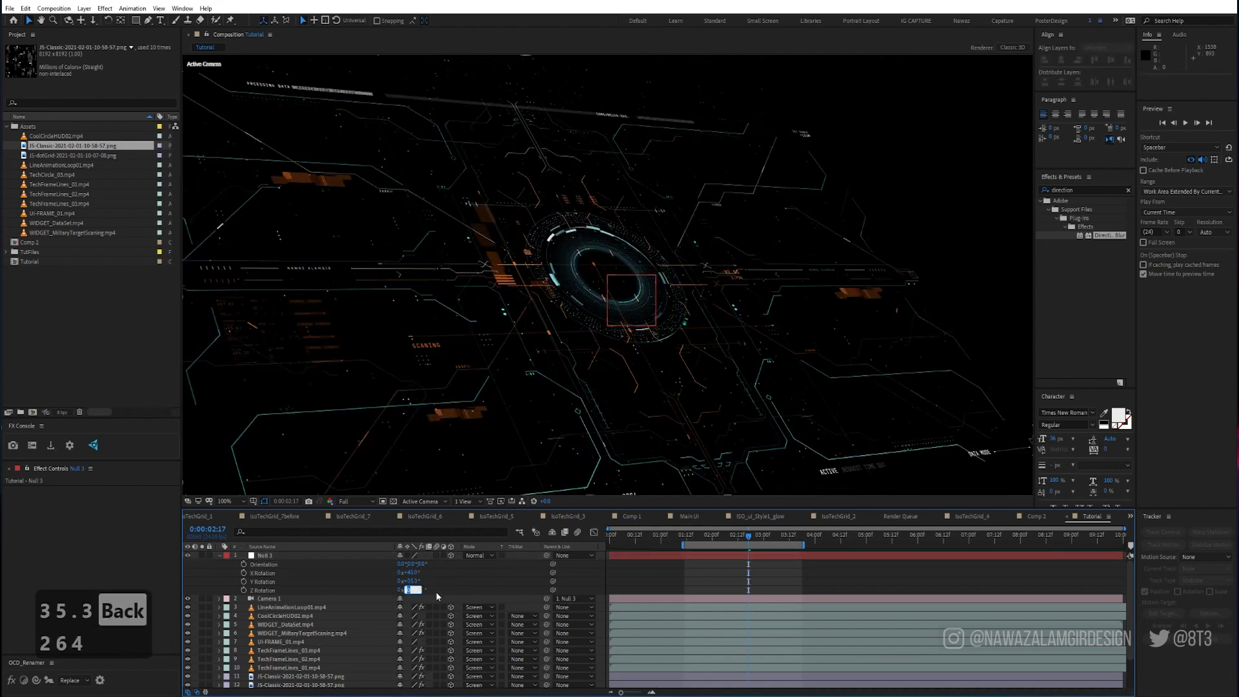
type("30")
key("Return")
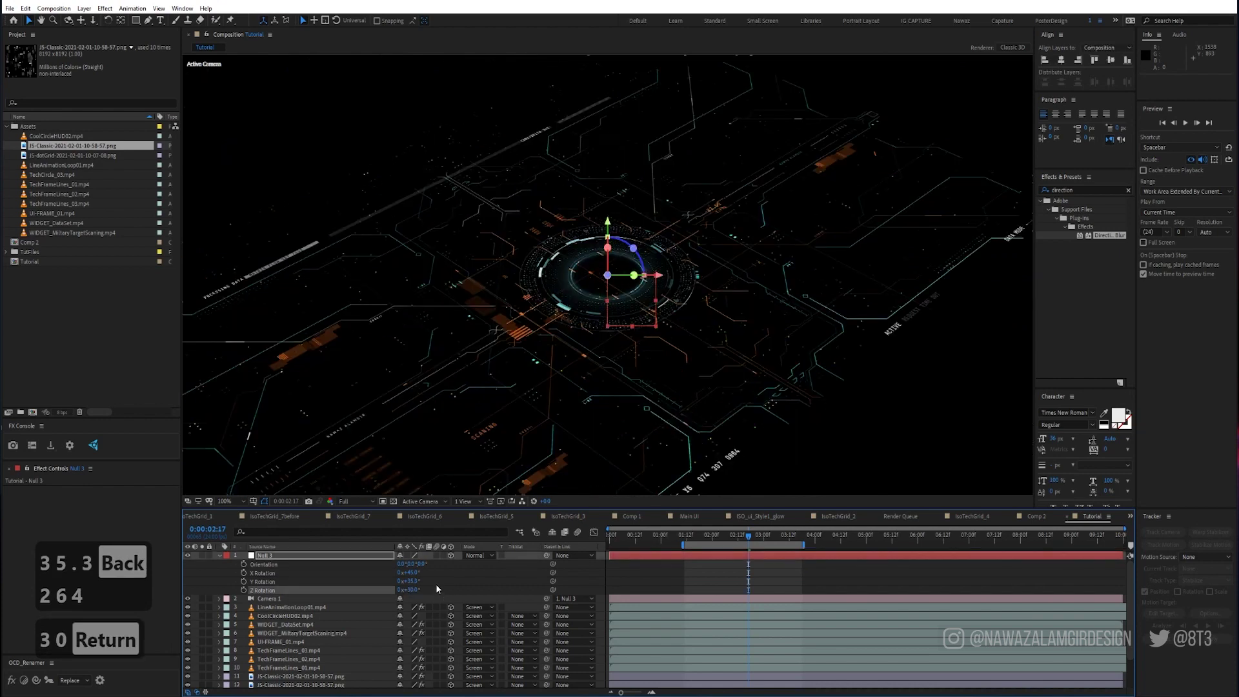
left_click(438, 588)
scroll(609, 261, "down", 1)
scroll(609, 273, "up", 1)
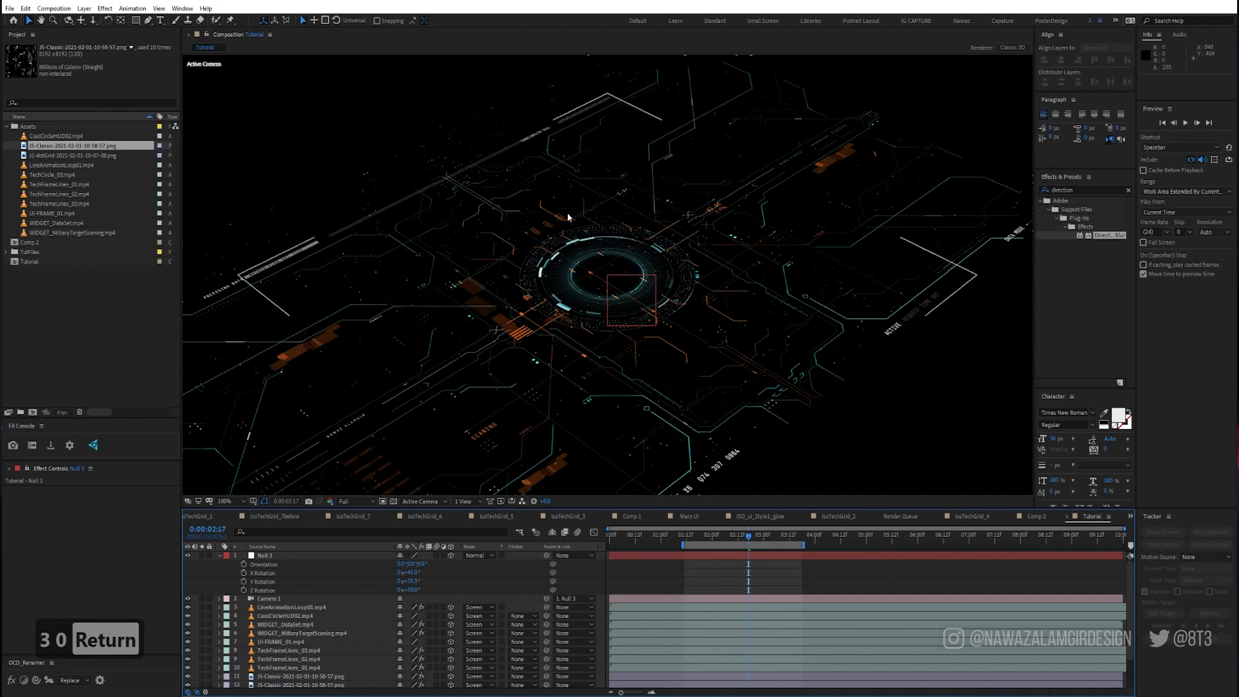
left_click(220, 556)
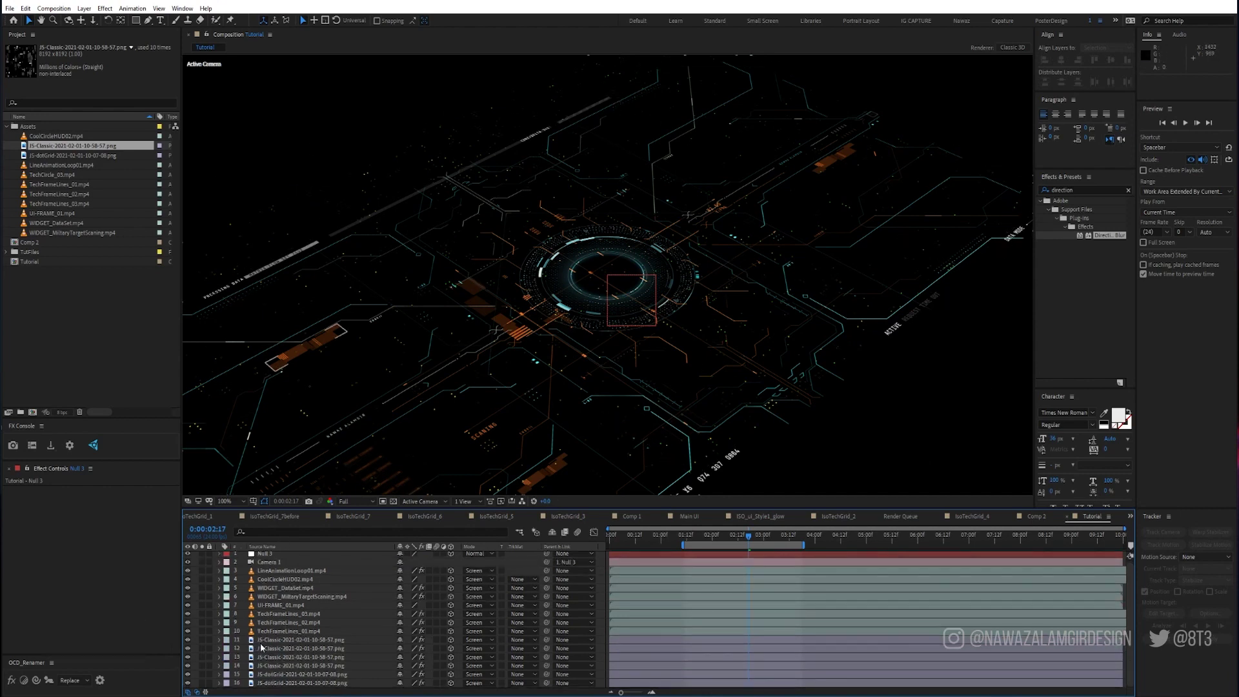
Step: Solo the TechFrameLines_01 layer and apply CC RepeTile to it, increasing Expand Down and Expand Up to extend the lines beyond the frame
left_click(203, 632)
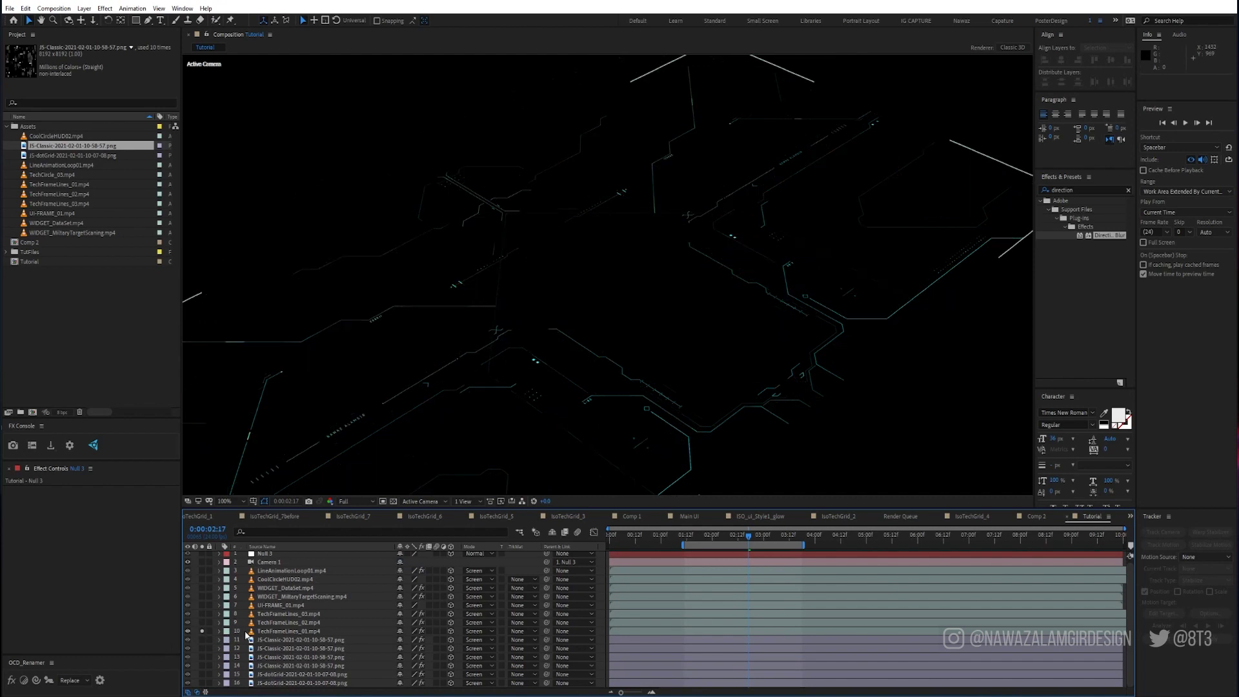
left_click(310, 632)
key("ctrl+space")
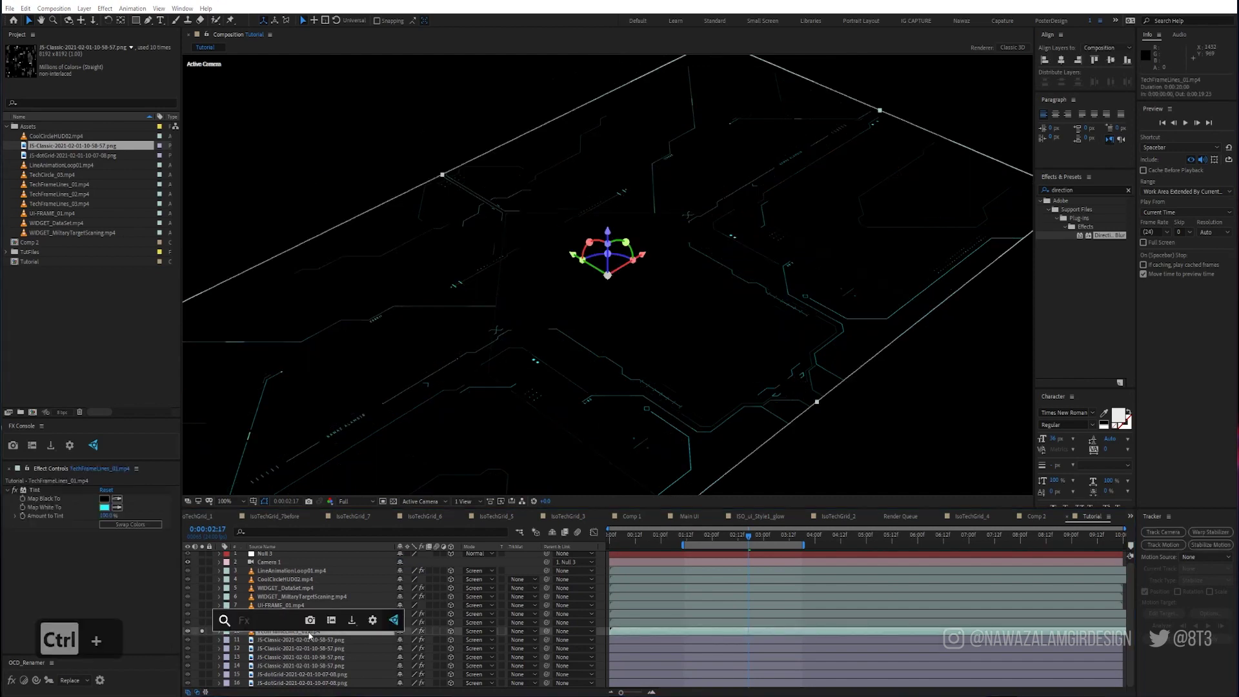
type("cc re")
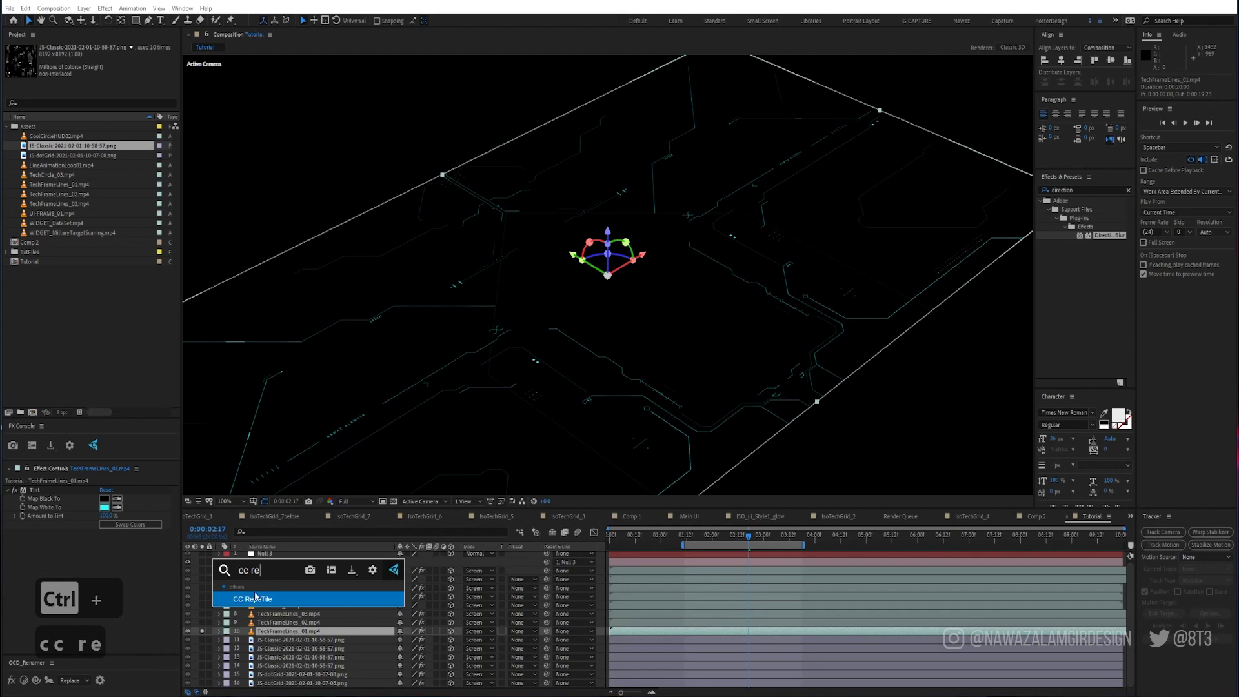
left_click(252, 600)
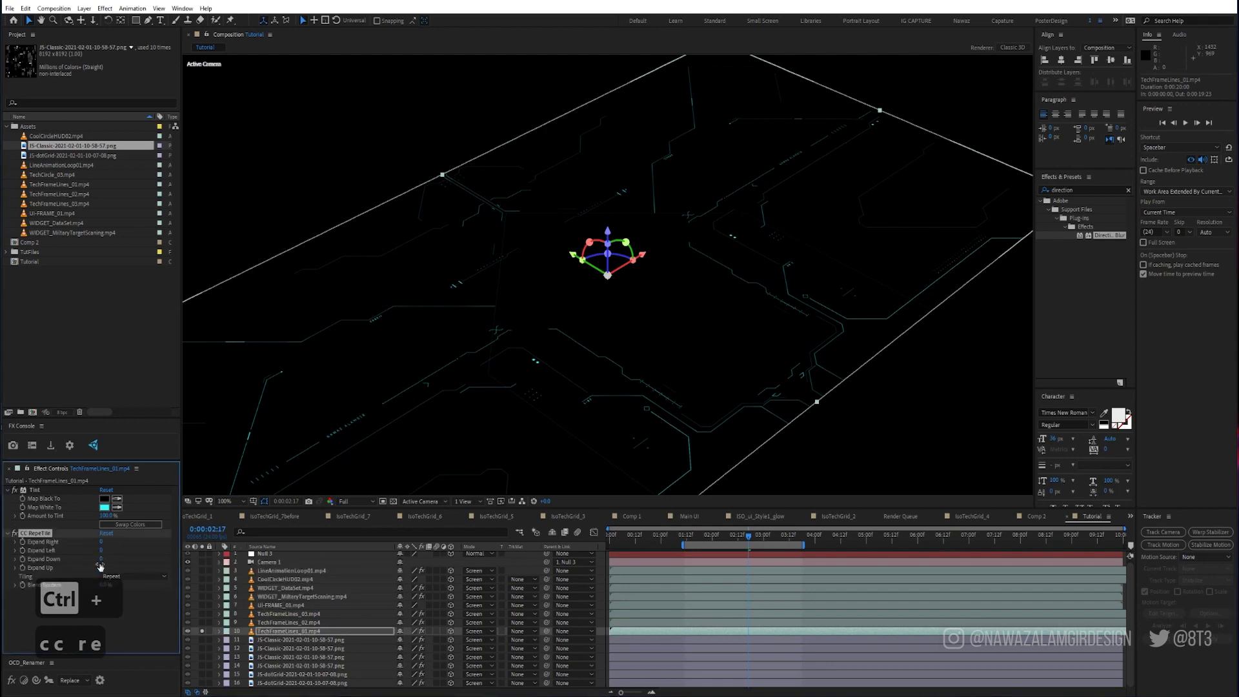
left_click_drag(102, 561, 356, 548)
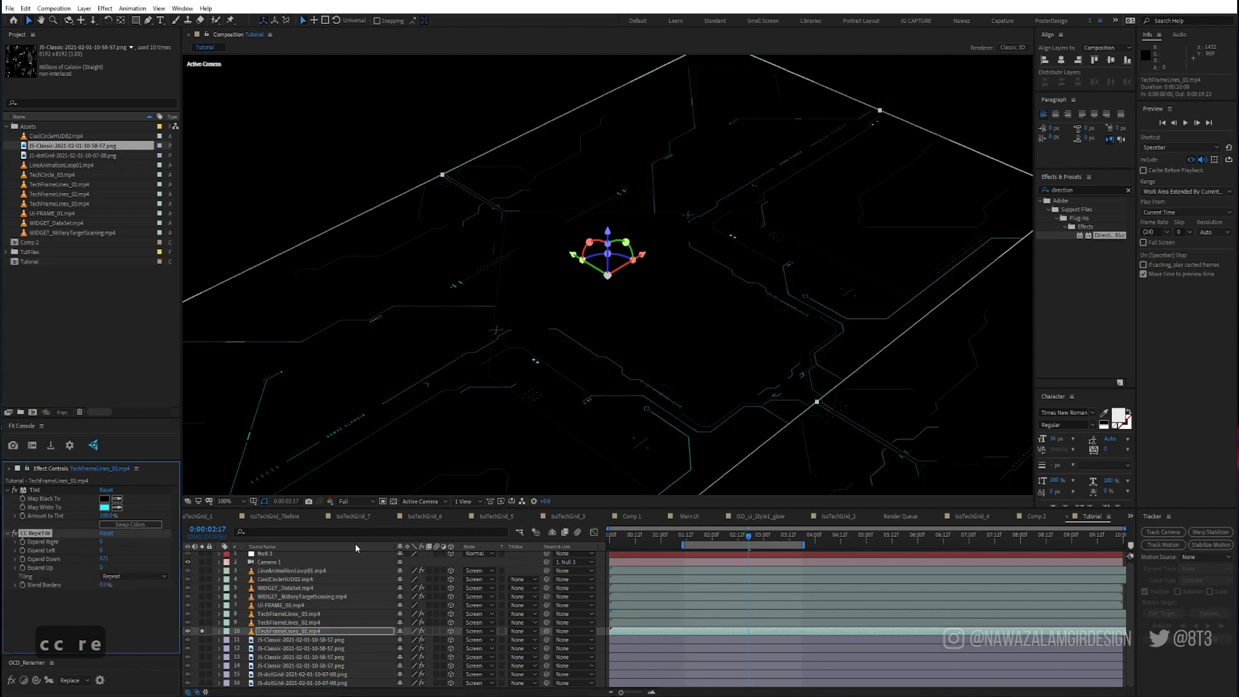
left_click_drag(102, 568, 252, 566)
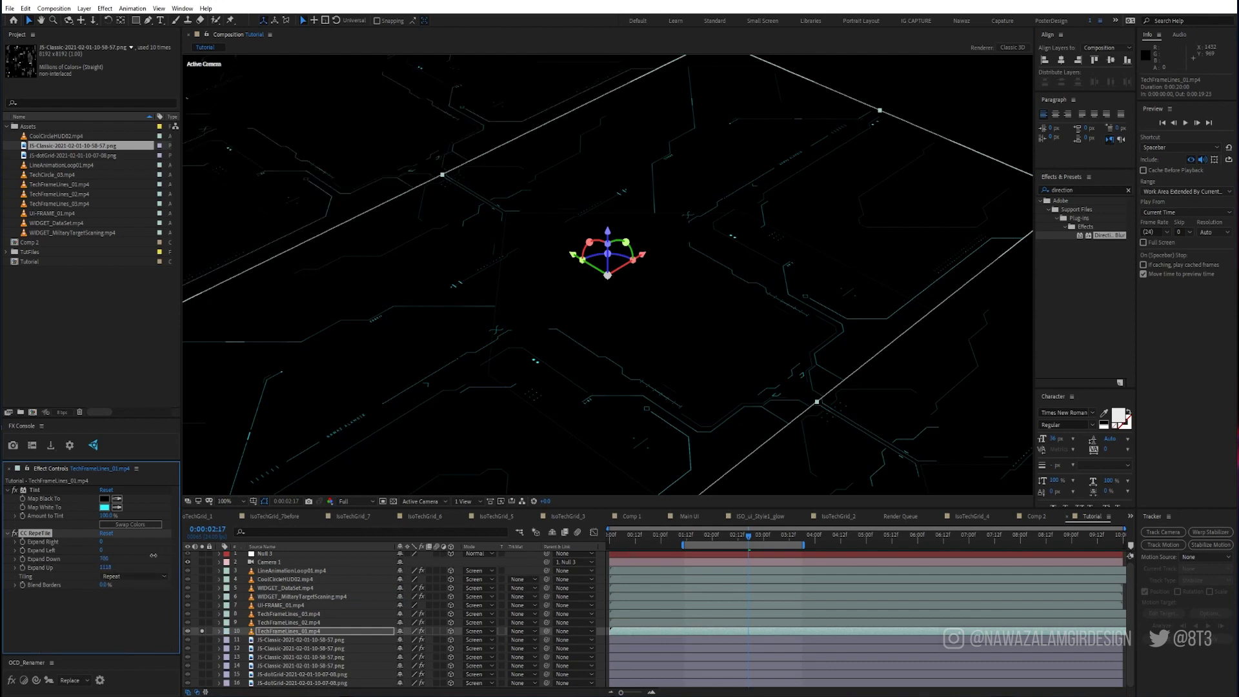
Step: Copy the CC RepeTile effect to the TechFrameLines_02 and TechFrameLines_03 layers and turn off the solo on TechFrameLines_01
key("ctrl+c")
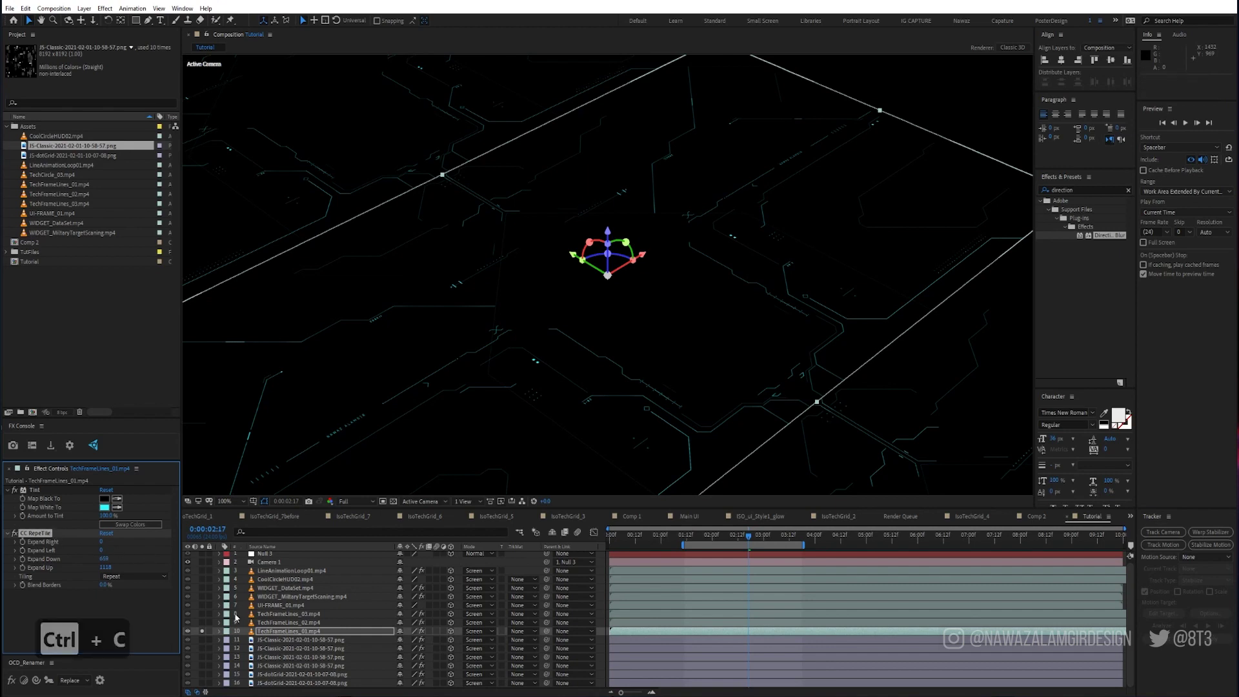
left_click(277, 622)
key("ctrl+v")
left_click(240, 614)
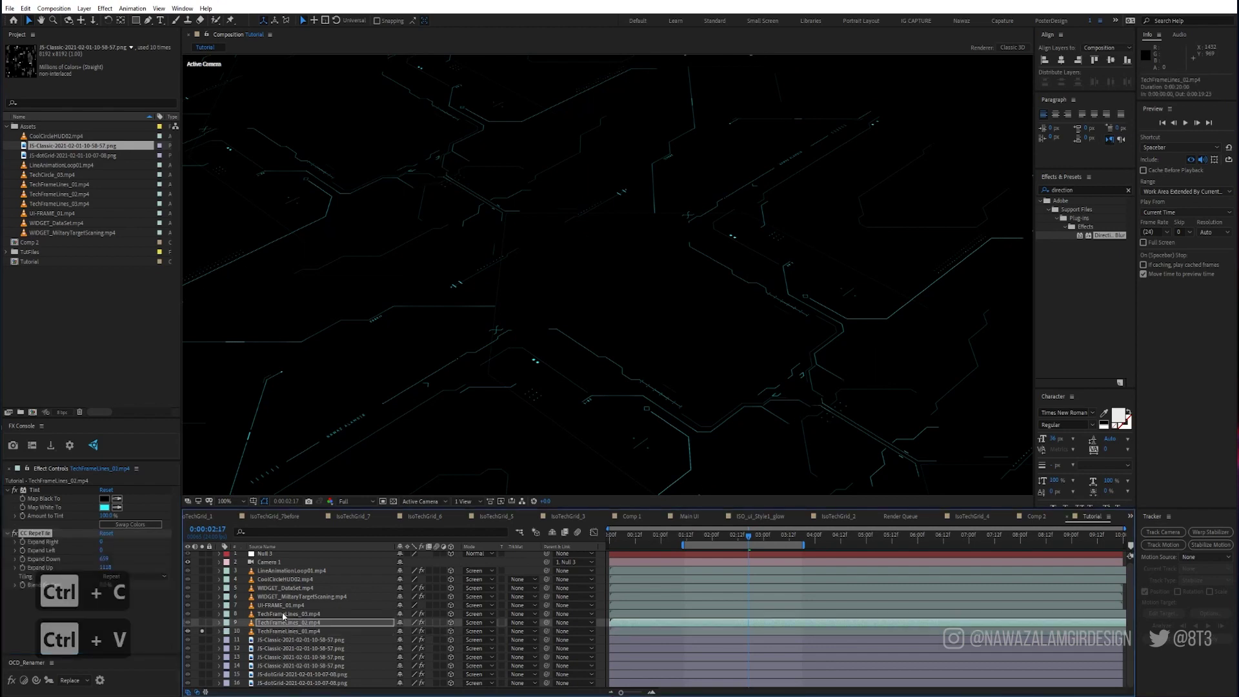
key("ctrl+v")
left_click(202, 631)
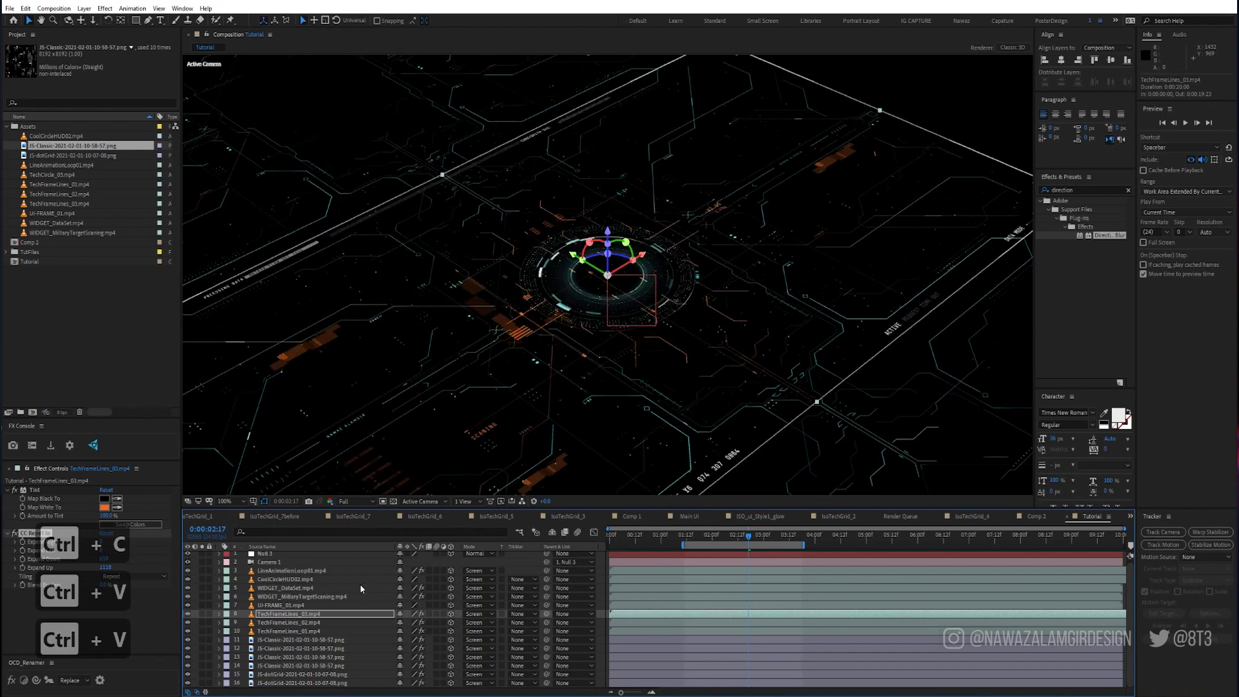
Step: Preview the isometric grid animation with the whole composition fitted in the viewer, and stop the playback
left_click(198, 565)
key("KP_0")
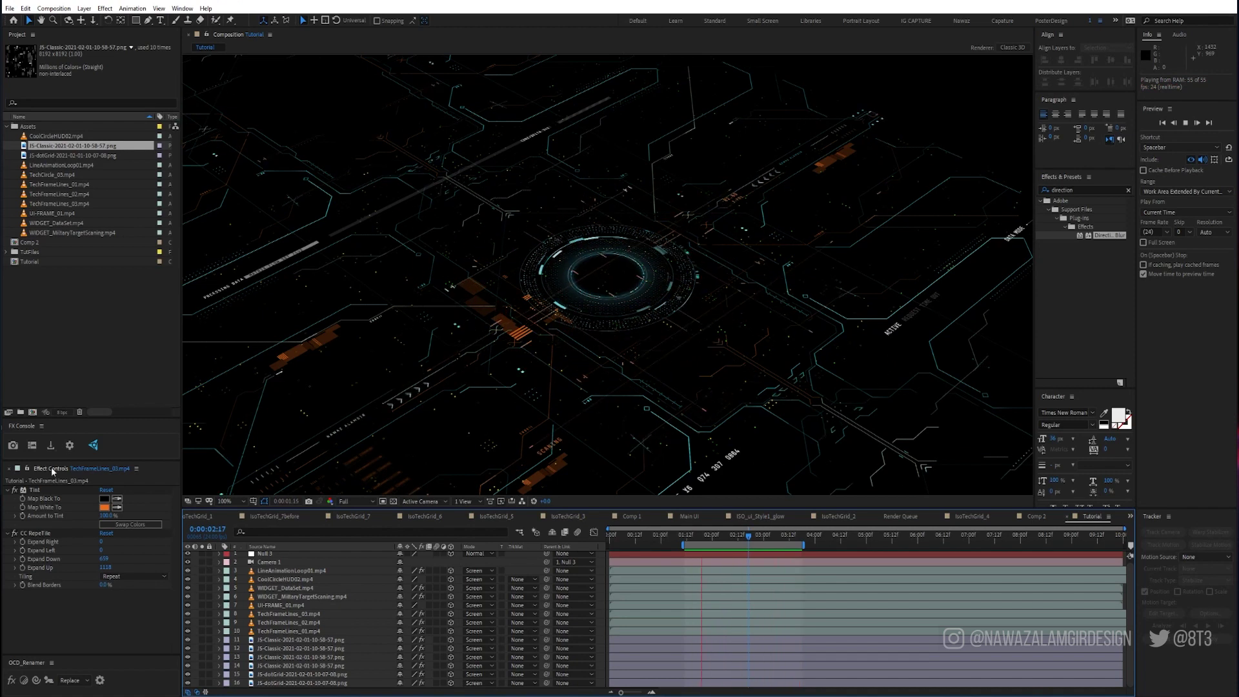
left_click(229, 502)
left_click(230, 511)
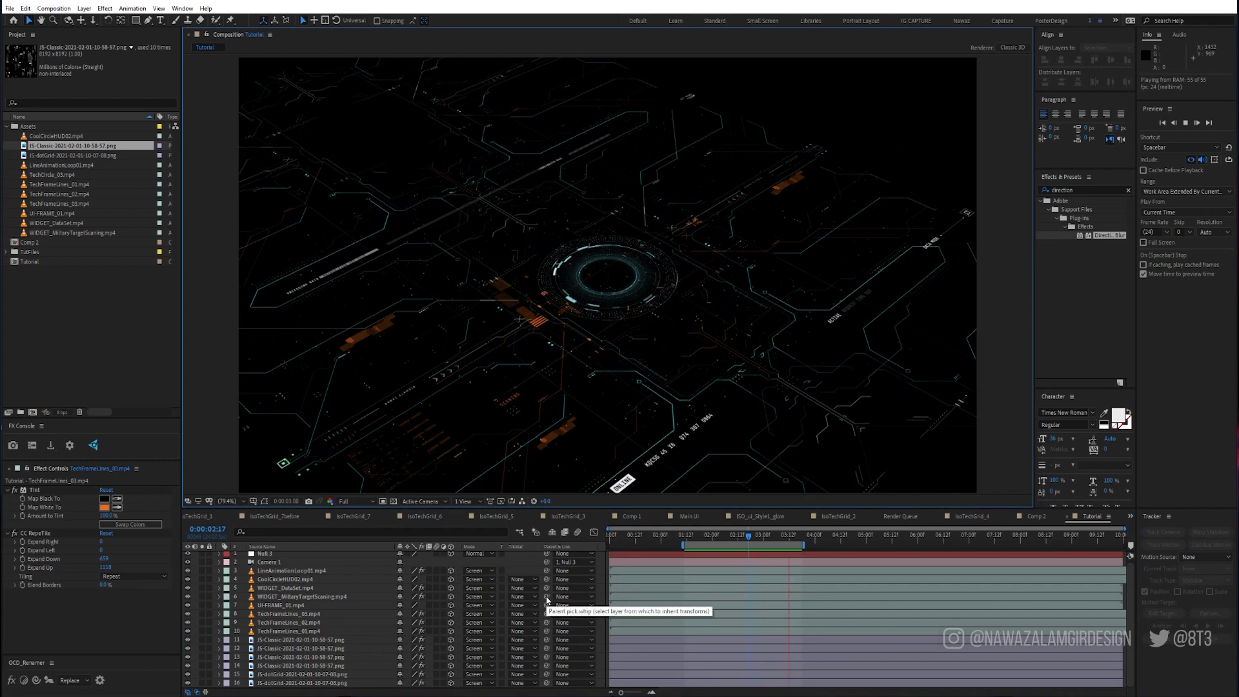
key("space")
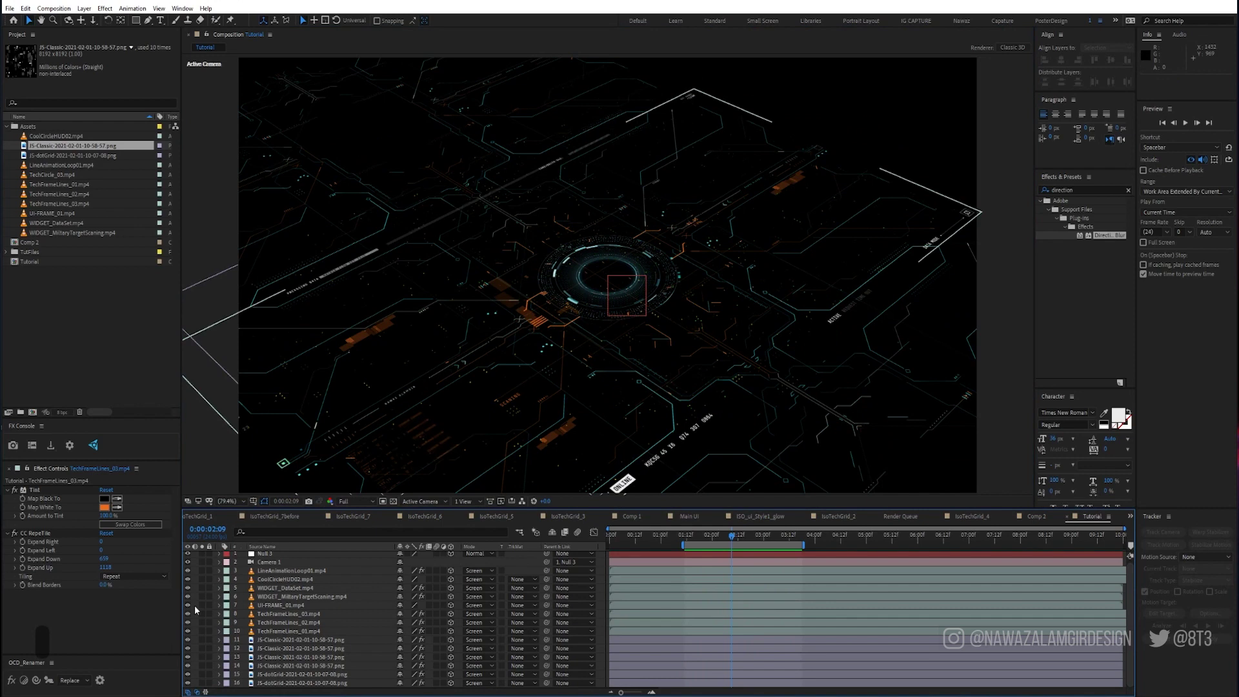
Step: Create a new full-frame solid named bg in the Tutorial composition
key("ctrl+y")
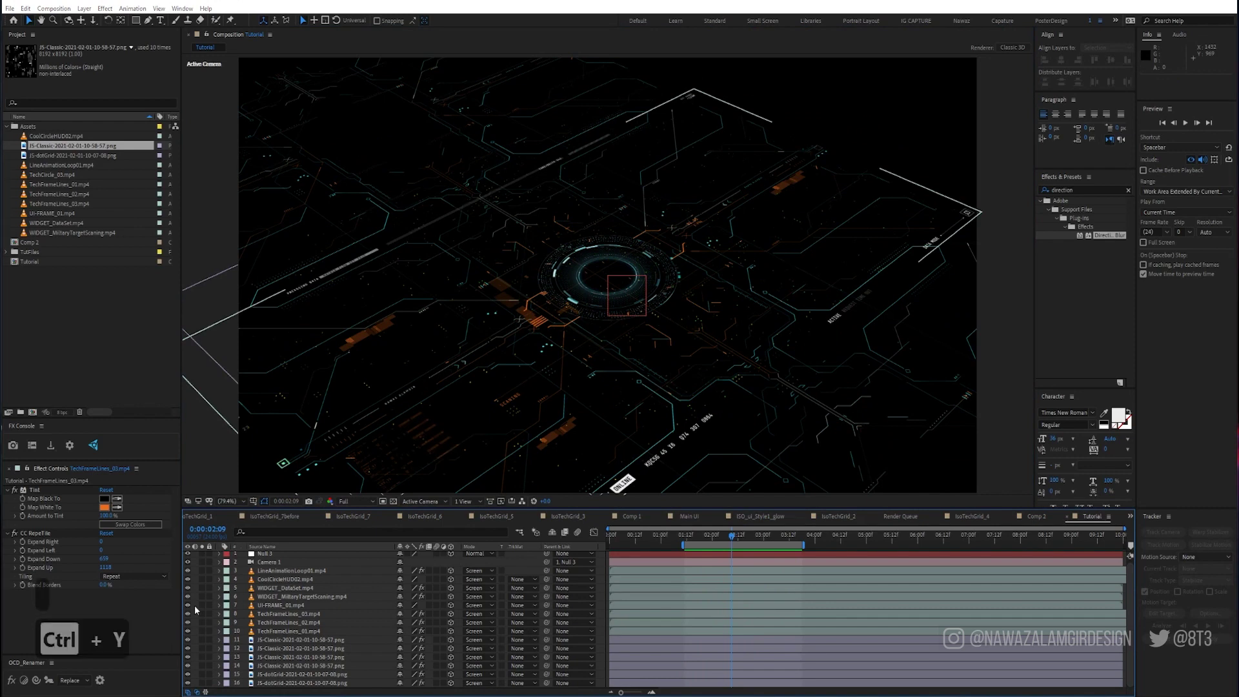
left_click(570, 320)
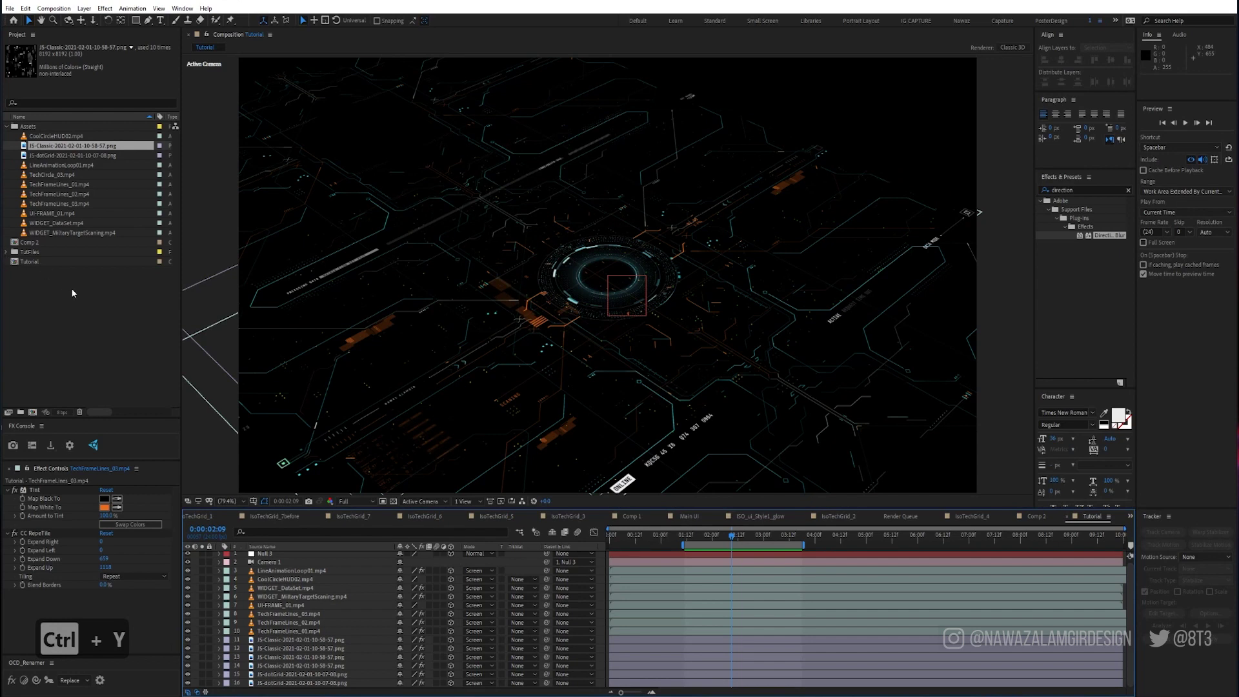
scroll(331, 562, "up", 1)
key("ctrl+y")
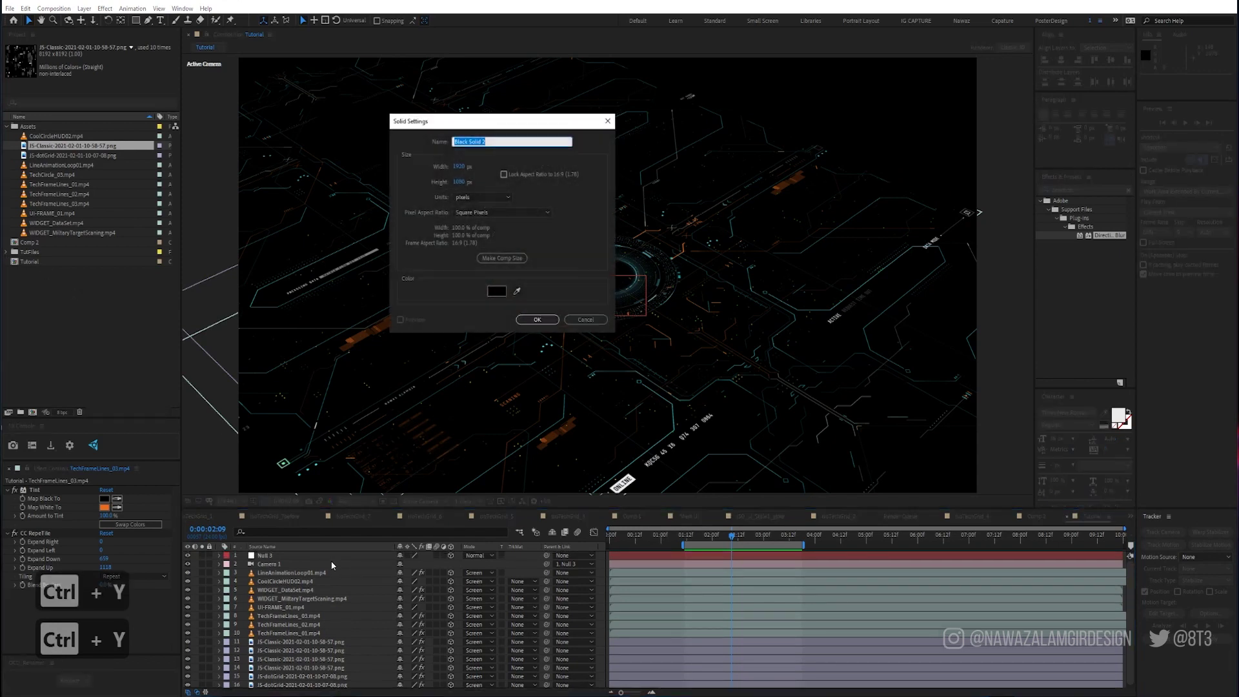
type("bg")
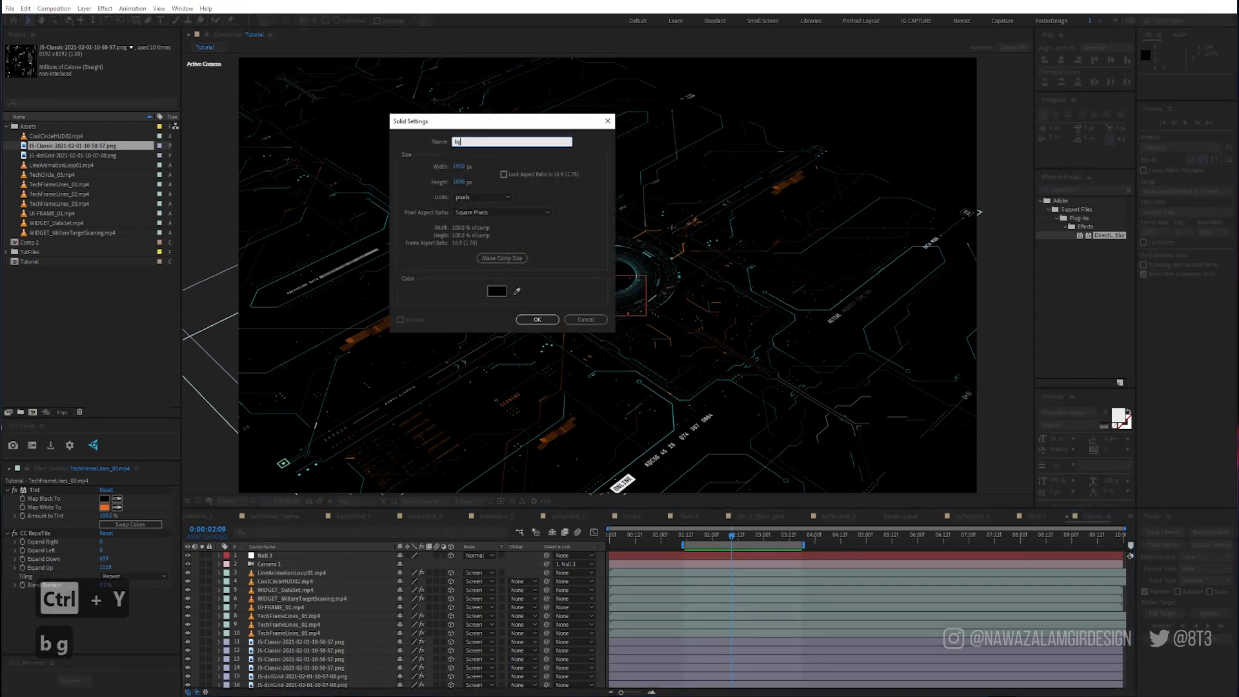
key("Return")
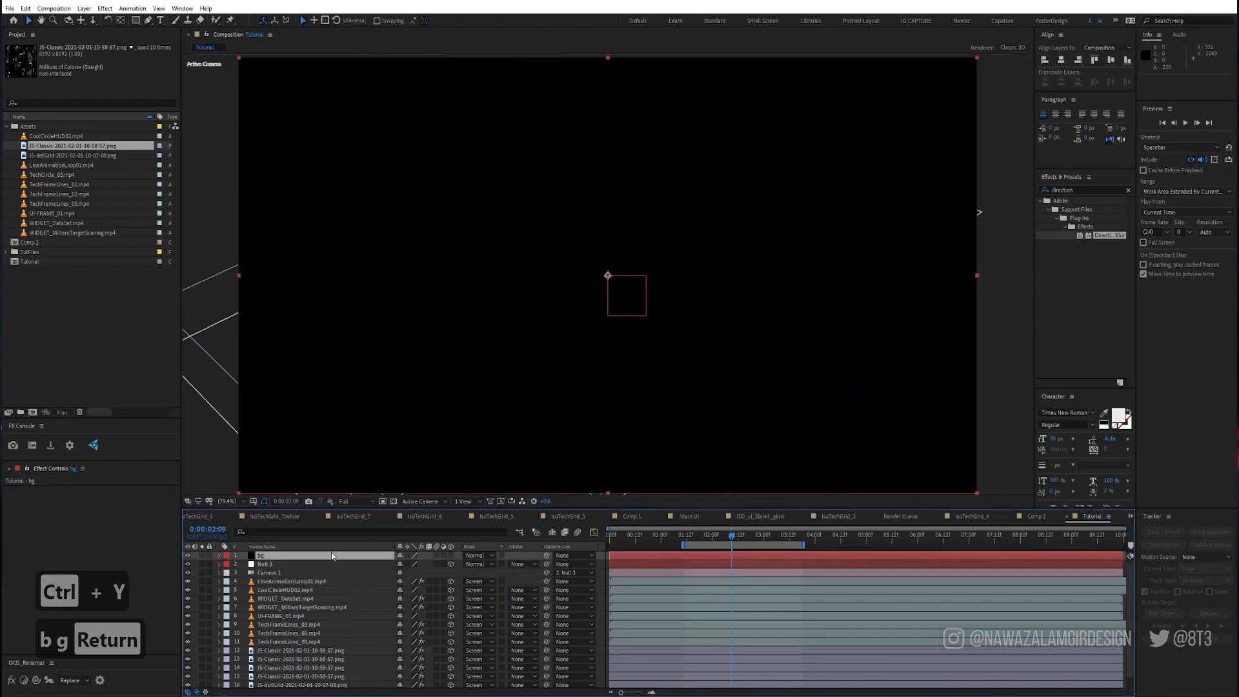
Step: Apply the 4-Color Gradient effect to the bg solid and set its Color 1 to a very dark teal
key("ctrl+space")
type("4-c")
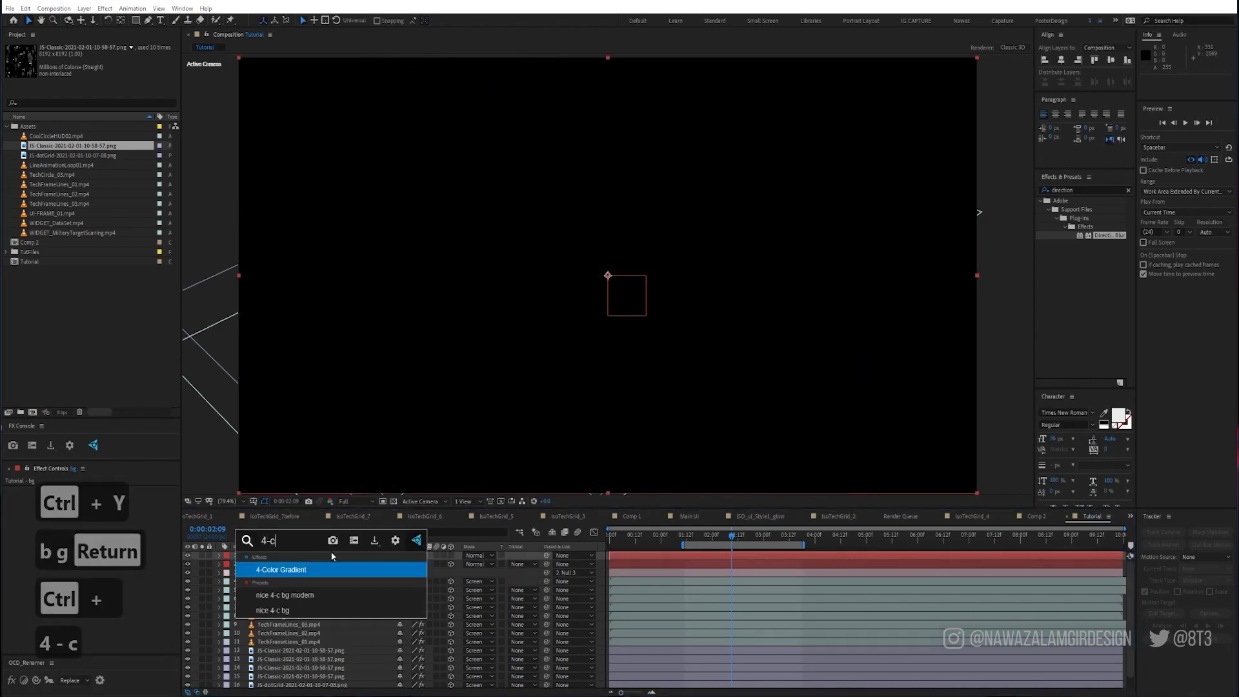
key("Return")
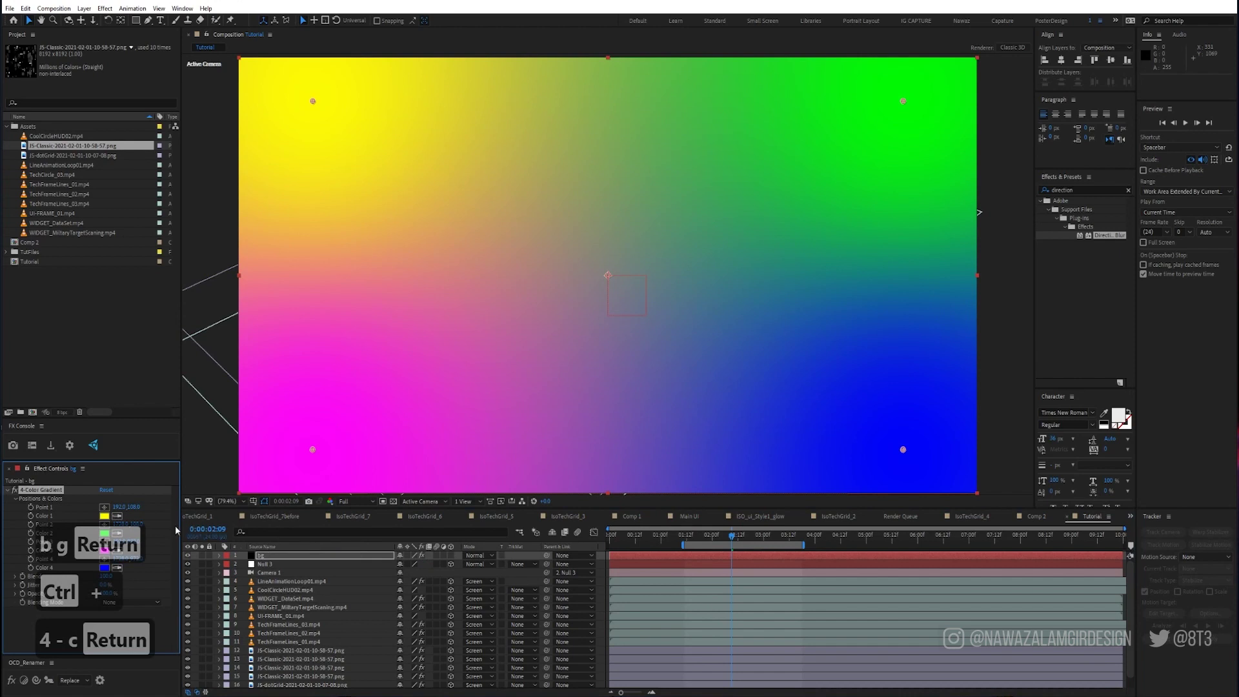
left_click(105, 516)
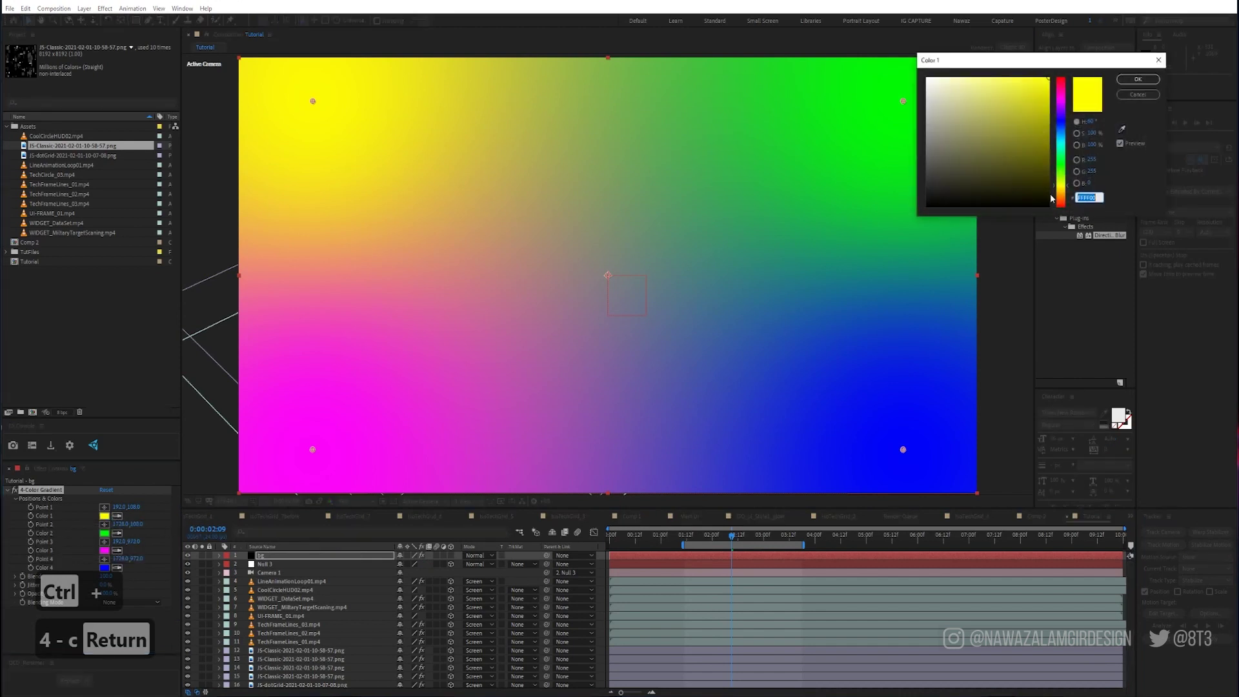
left_click(1062, 141)
left_click_drag(1040, 178, 1043, 196)
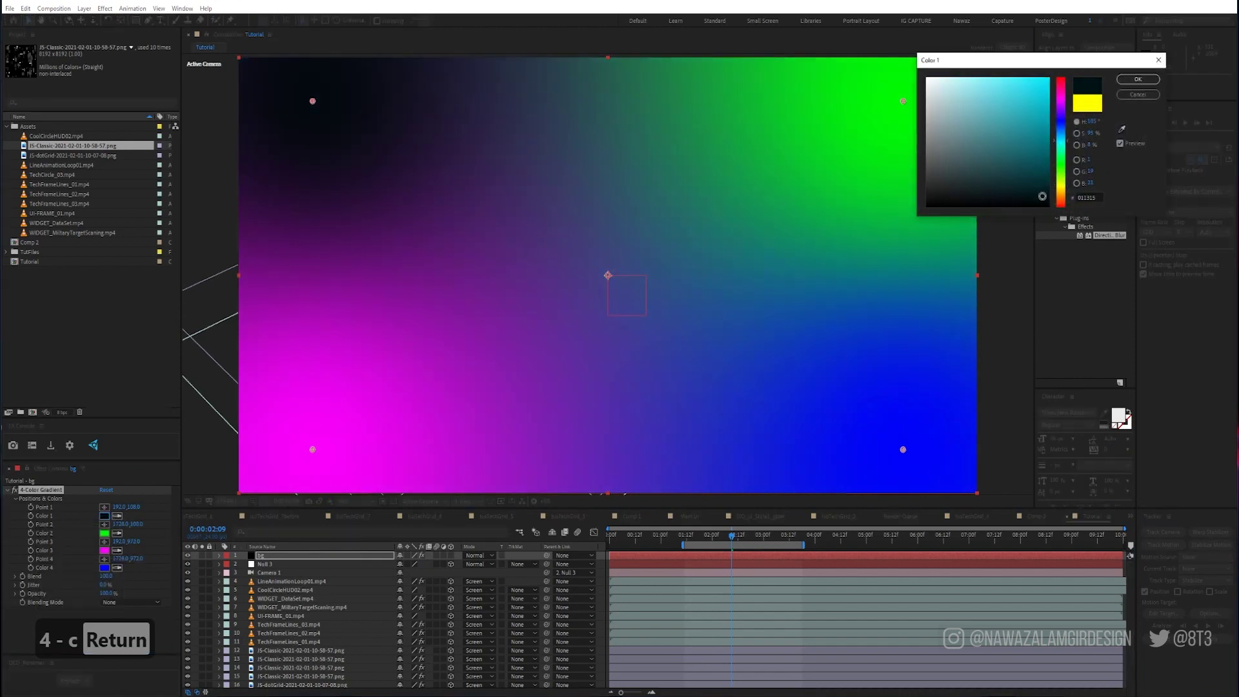
left_click(1138, 78)
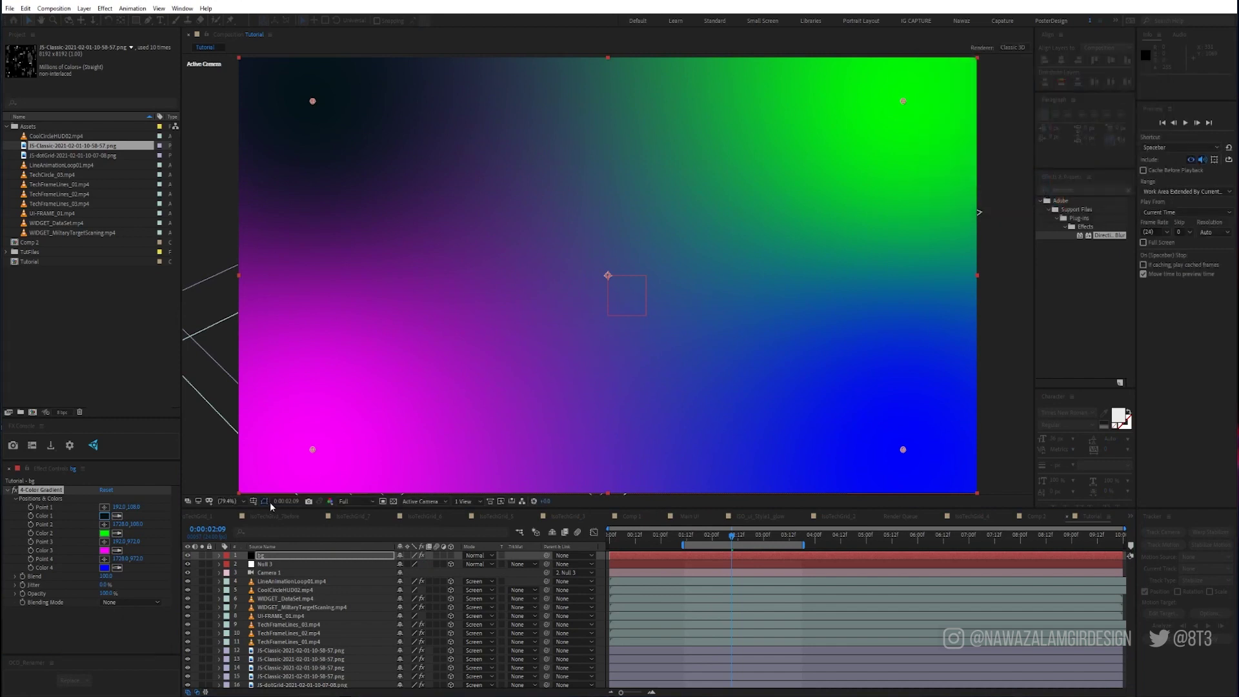
Step: Sample Color 1's dark teal for Colors 2, 3 and 4 of the gradient, and send the bg layer to the bottom of the layer stack
left_click(105, 517)
left_click(116, 551)
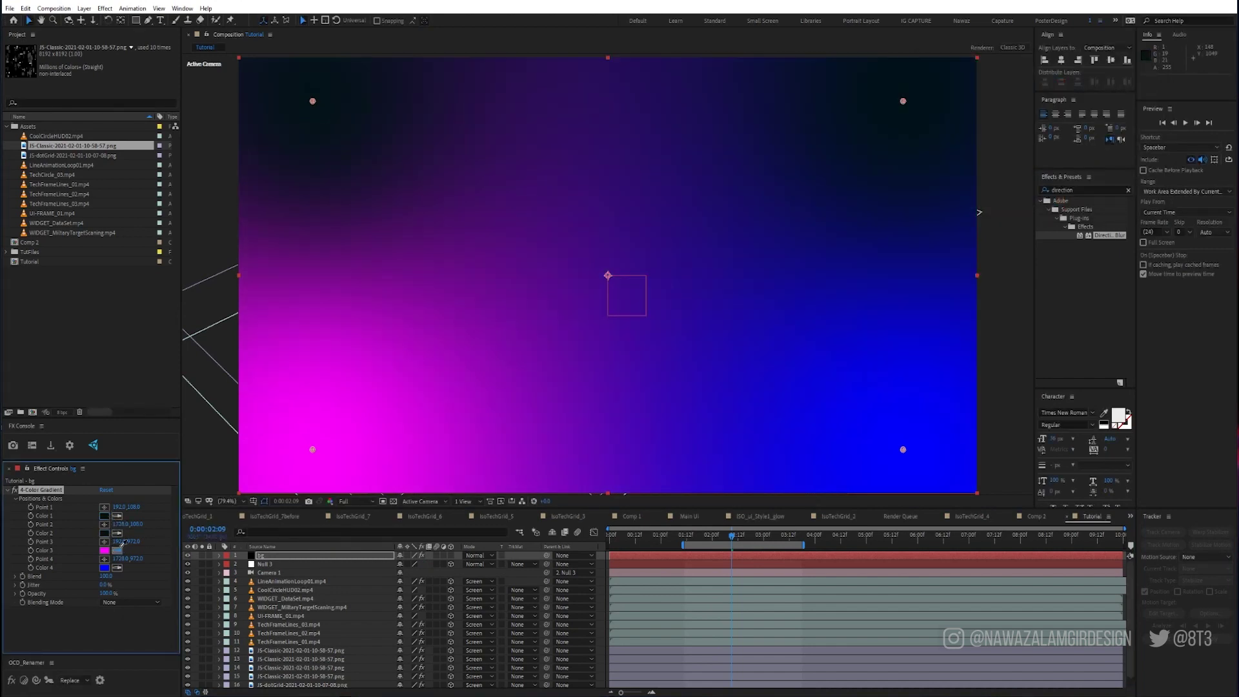
left_click(106, 533)
left_click(117, 568)
left_click(106, 550)
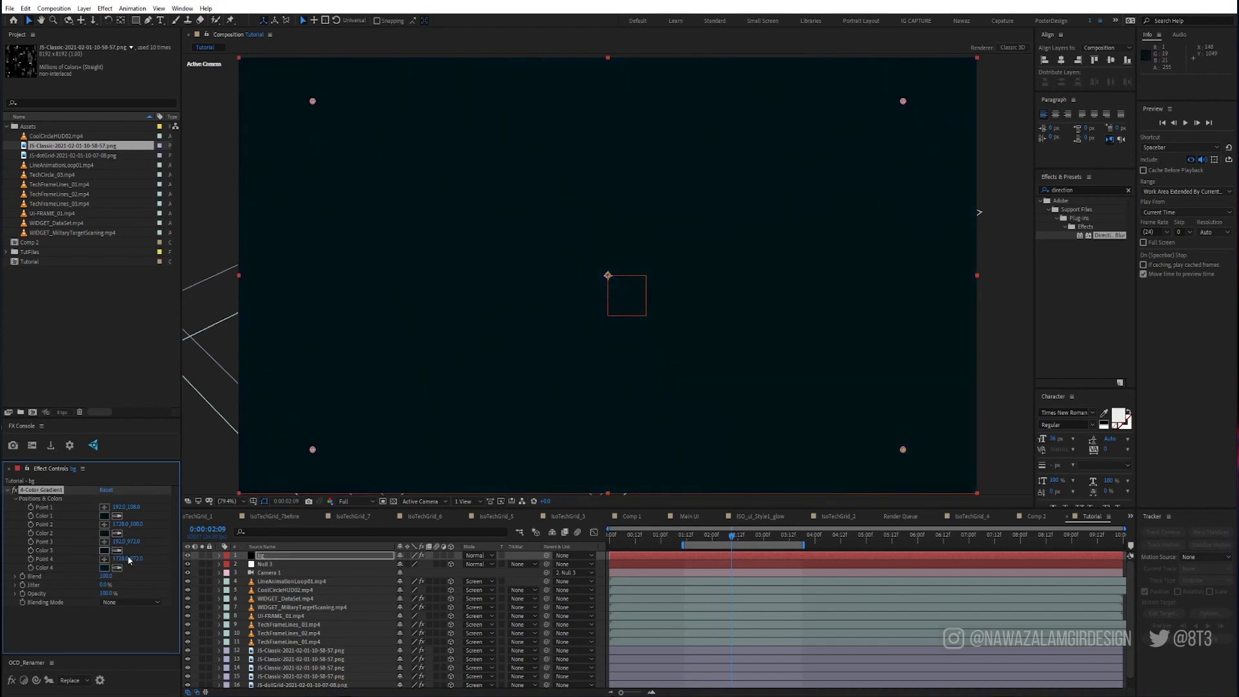
left_click(315, 555)
key("ctrl+shift+bracketleft")
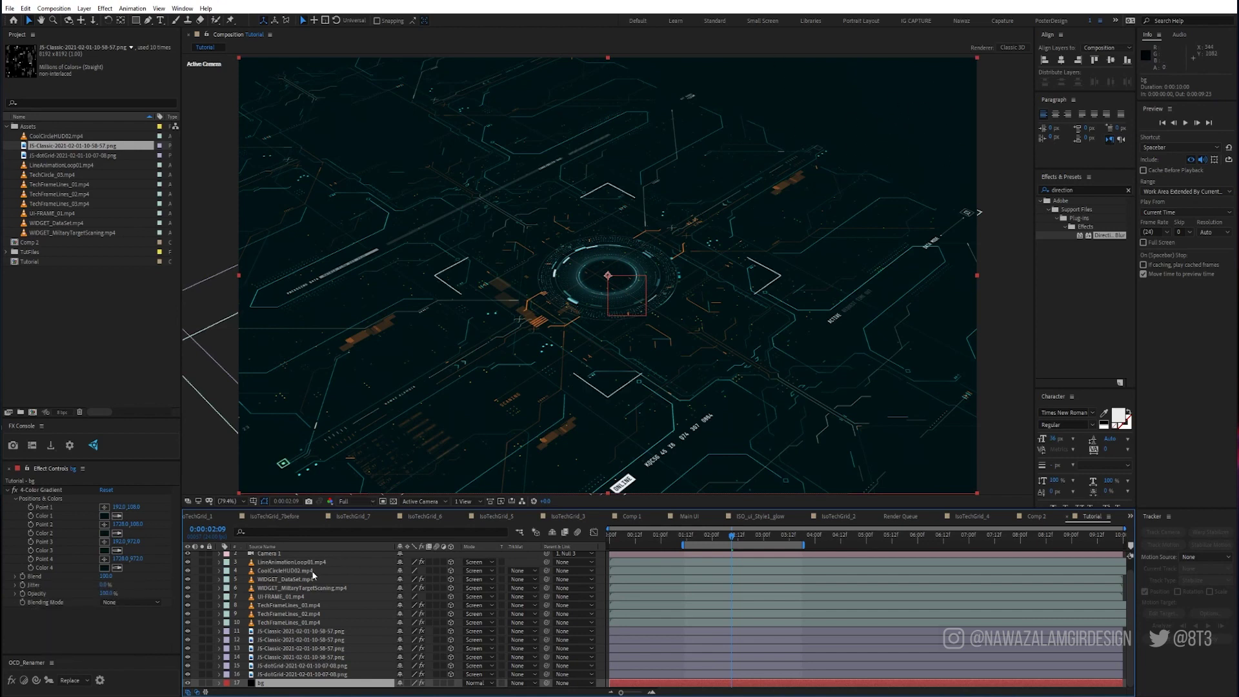
Step: In CC RepeTile on the TechFrameLines_01 layer, set Expand Left to 500 and raise Expand Right to just over 1000
left_click(289, 622)
left_click(202, 623)
left_click(202, 622)
left_click(102, 552)
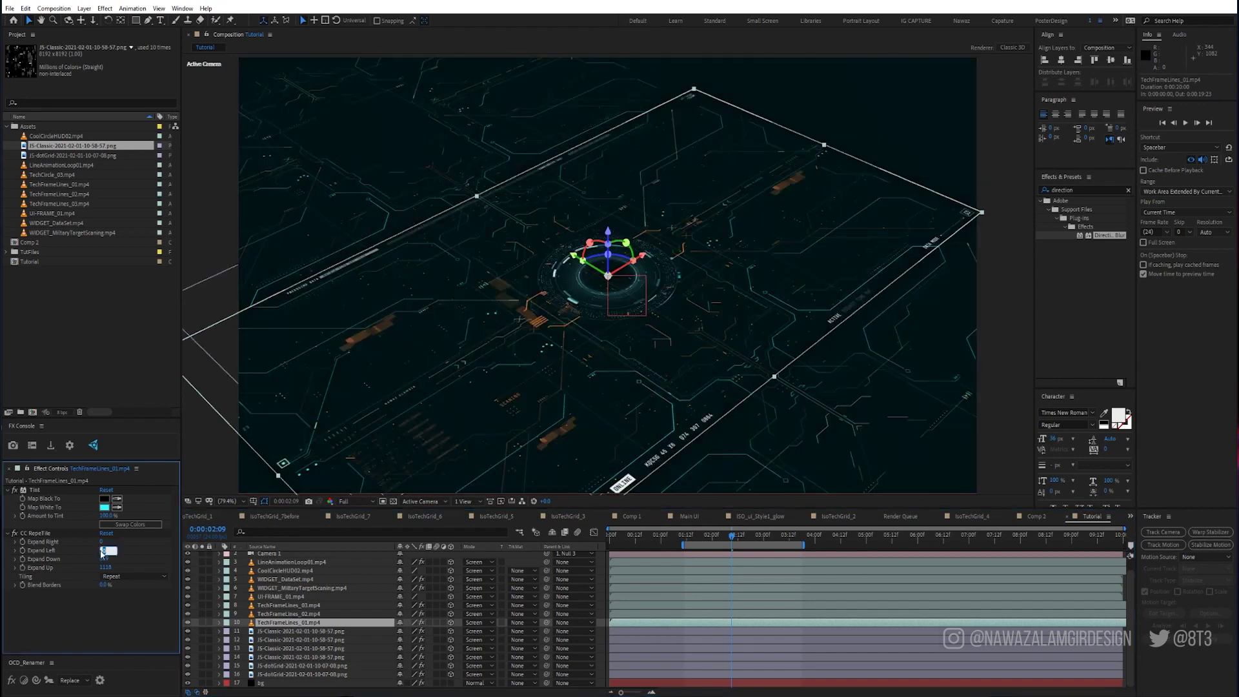
type("500")
key("Return")
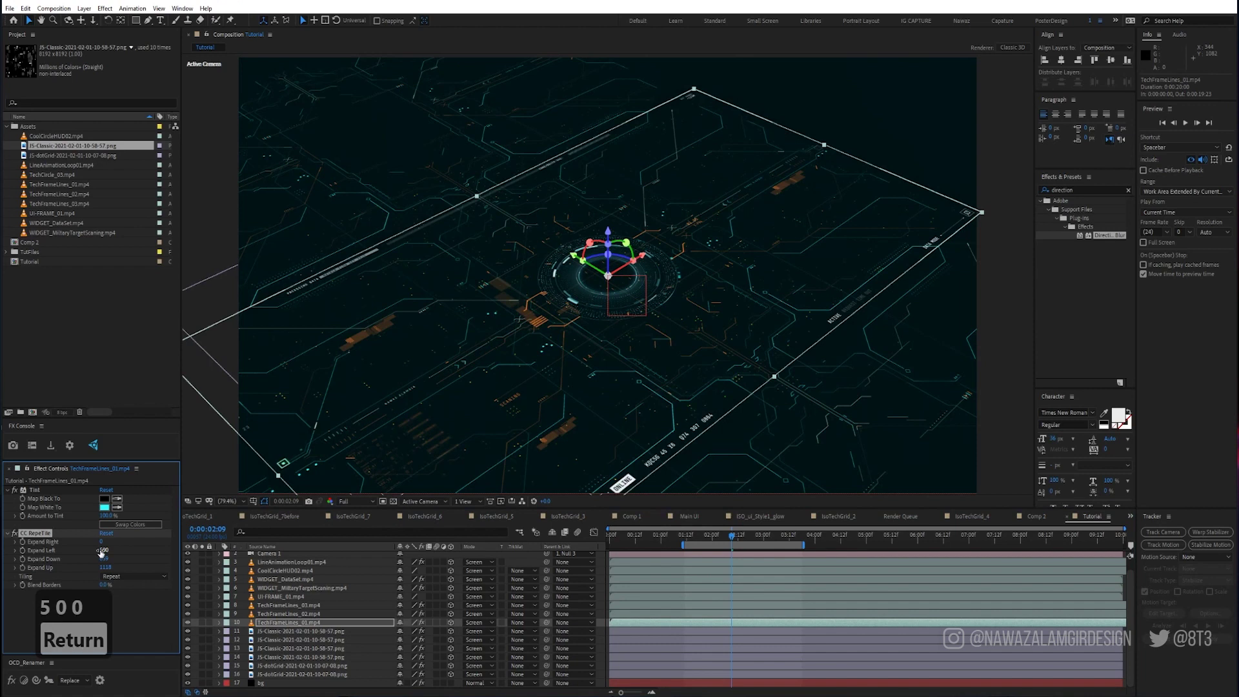
left_click(103, 542)
type("500")
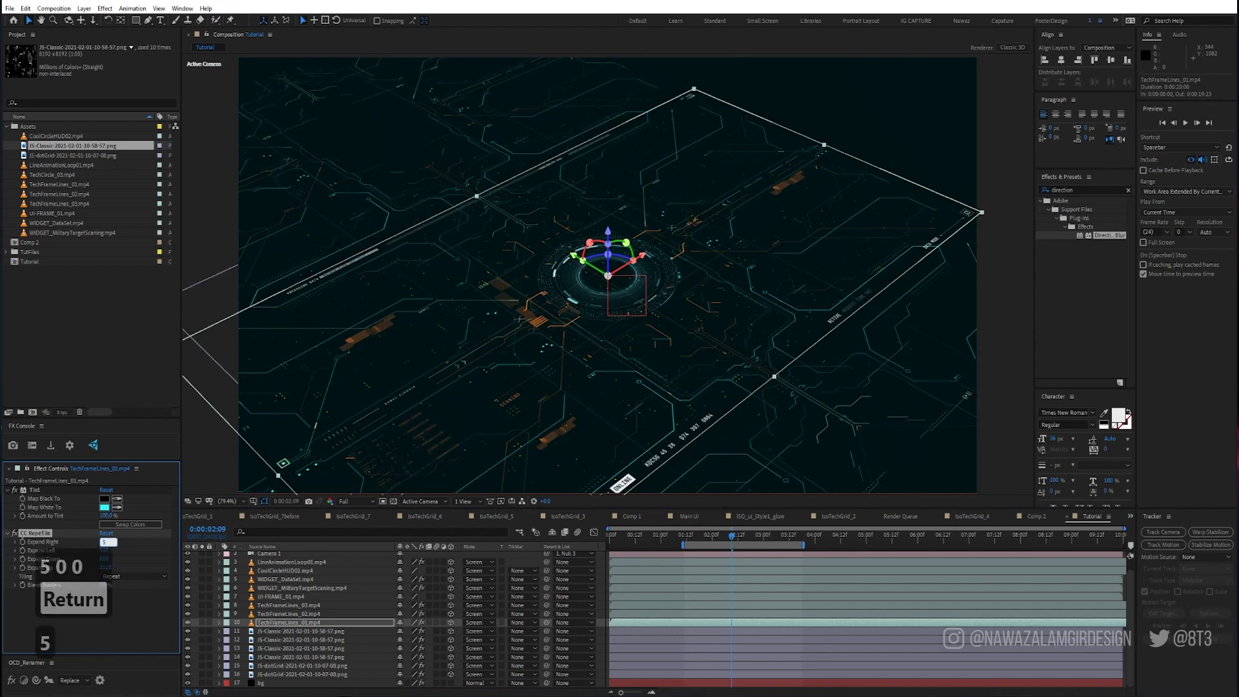
key("Return")
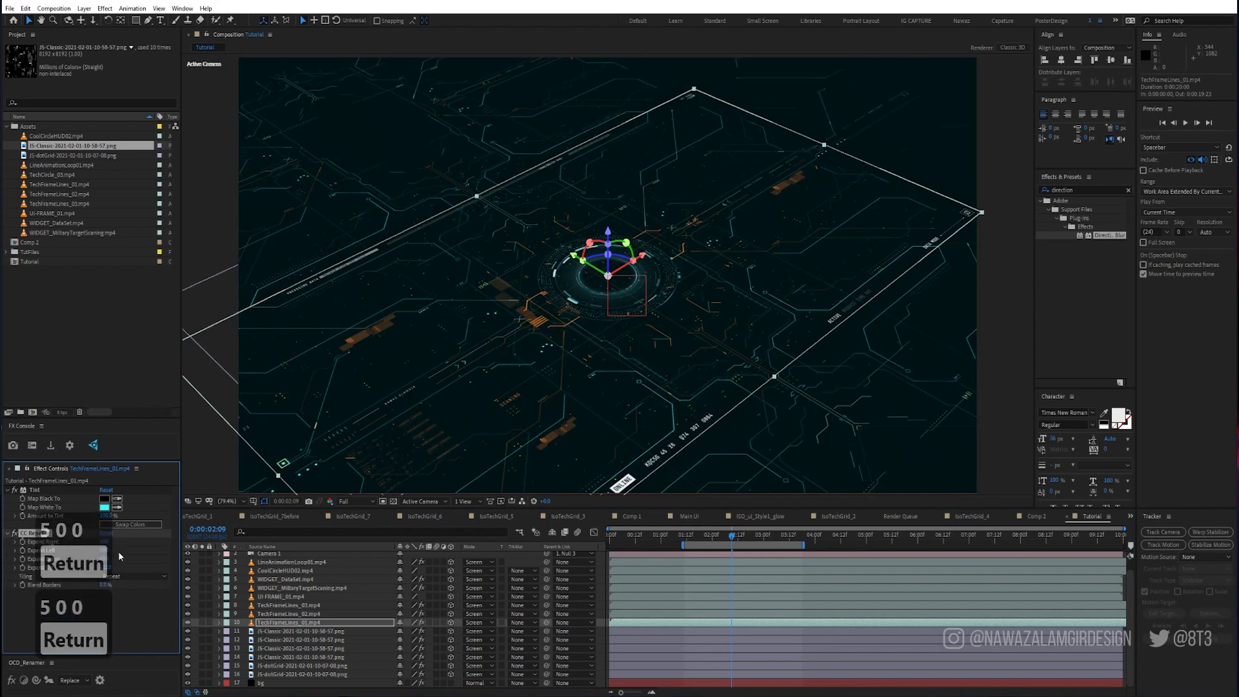
left_click(141, 548)
left_click_drag(104, 542, 226, 520)
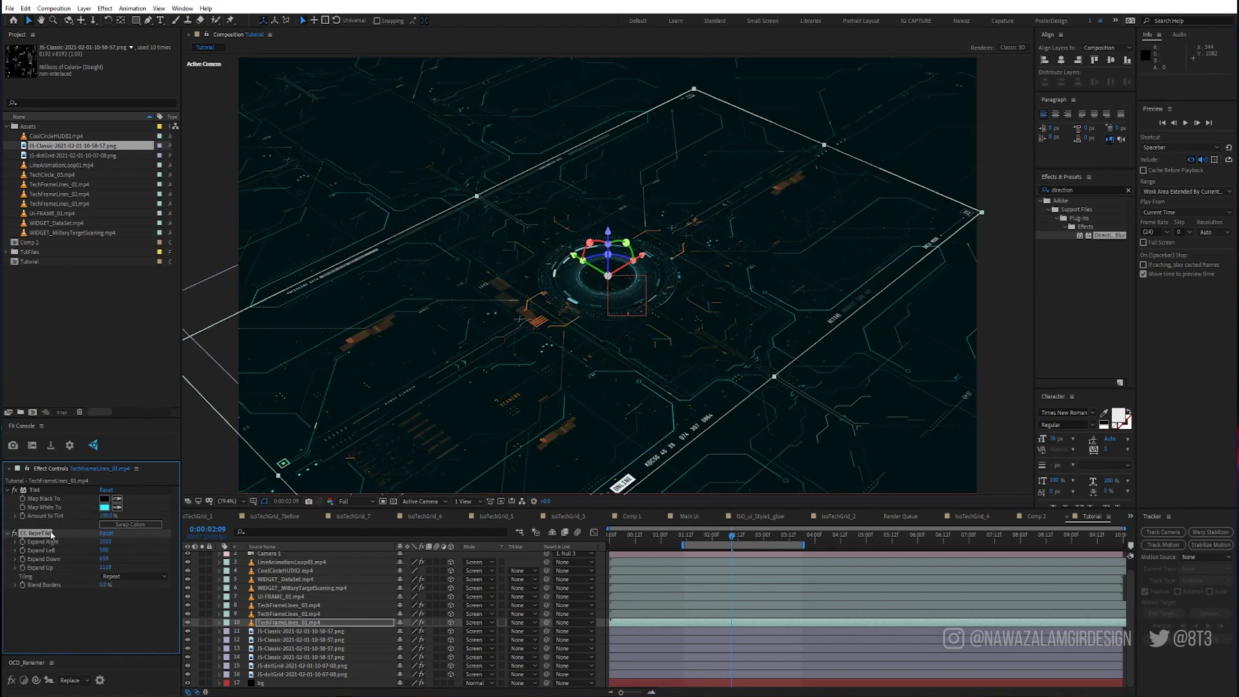
Step: Copy the updated CC RepeTile effect from TechFrameLines_01 to TechFrameLines_02 and TechFrameLines_03, and save the project
key("ctrl+c")
left_click(284, 614)
key("ctrl+v")
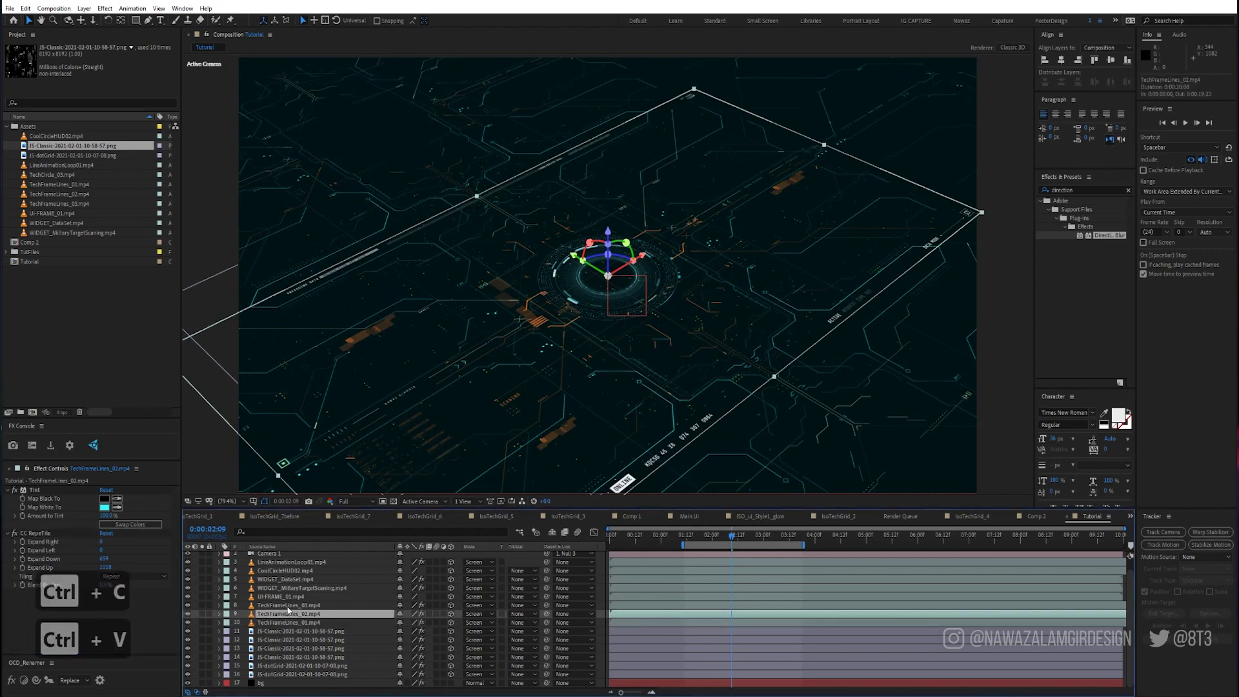
left_click(288, 605)
key("ctrl+v")
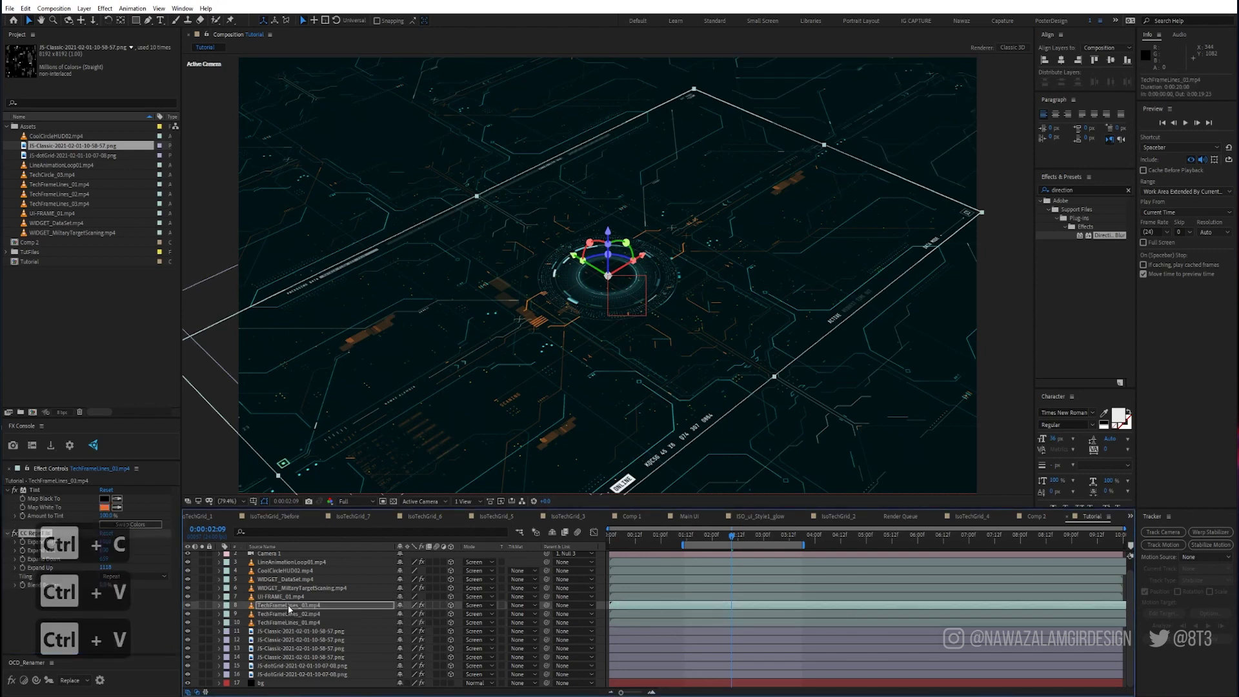
left_click(197, 581)
key("ctrl+s")
key("ctrl+s")
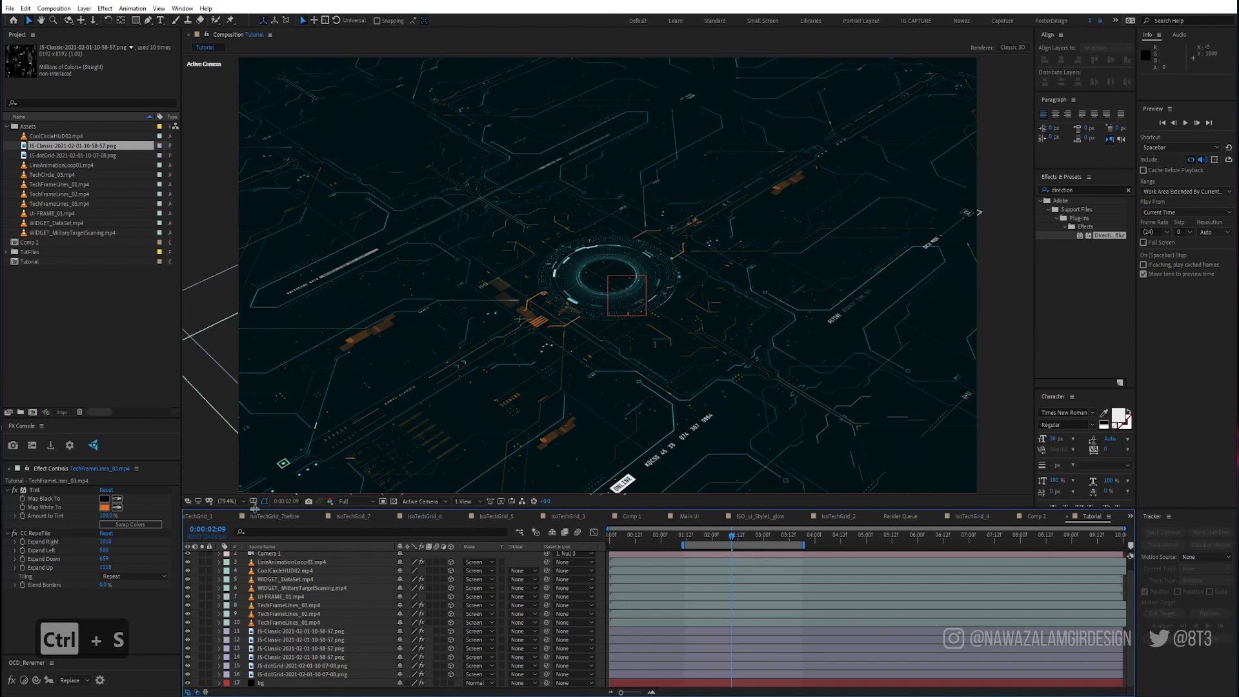
Step: Set Color 2 of the bg layer's 4-Color Gradient to a slightly brighter dark teal and its Jitter to 100%
left_click(263, 683)
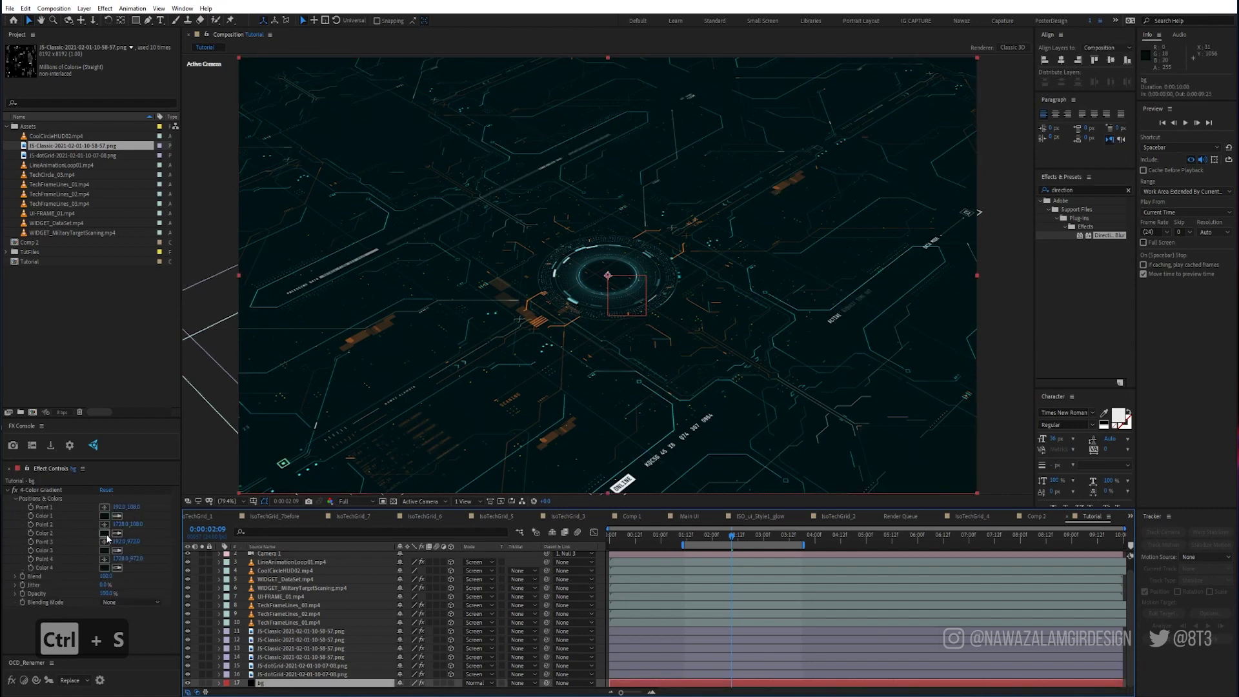
left_click(104, 533)
left_click(1040, 173)
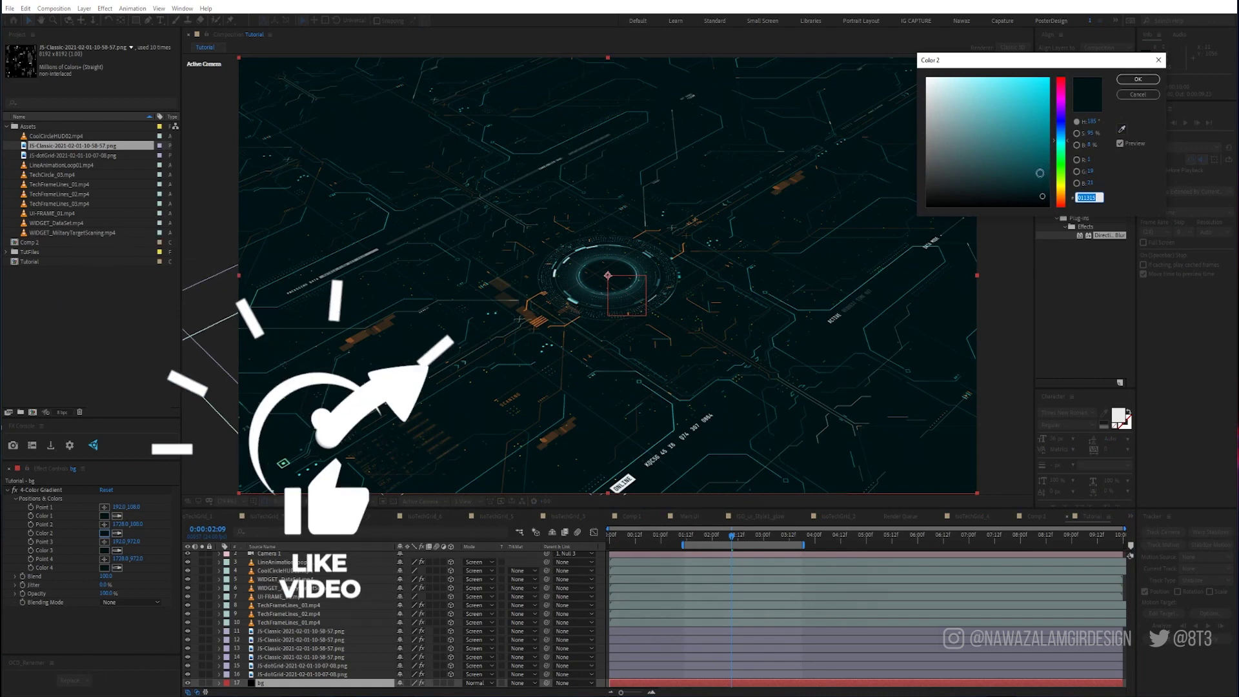
left_click(1042, 187)
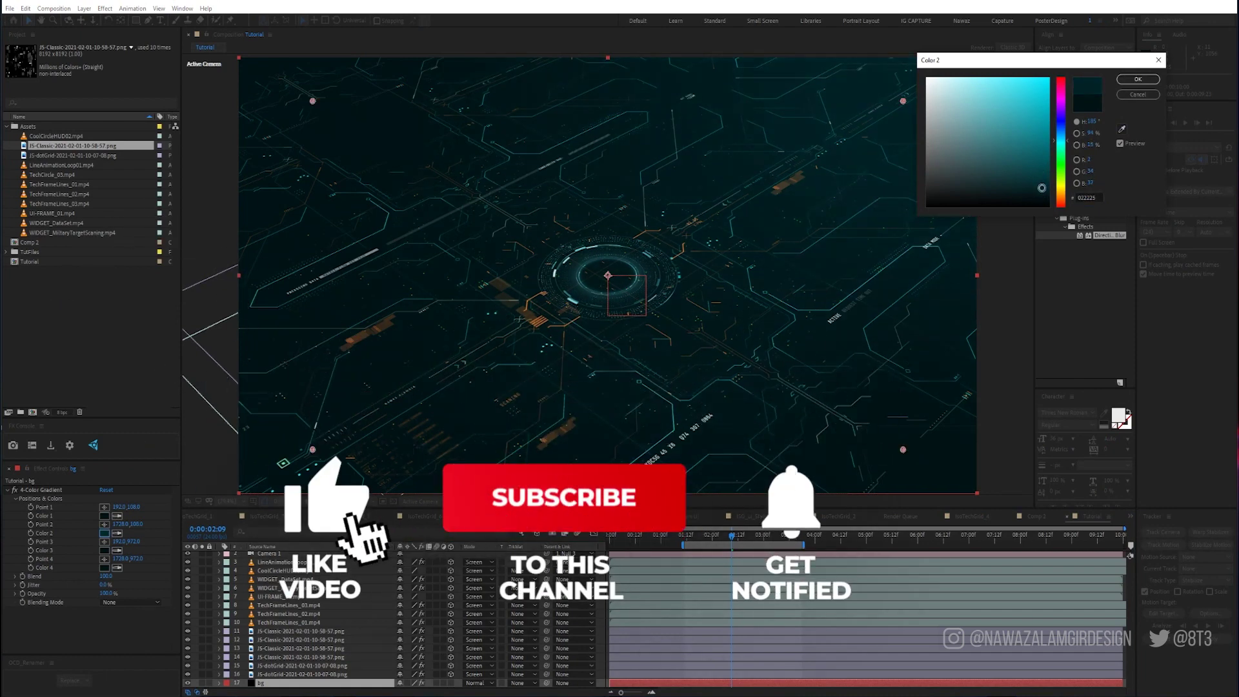
left_click(1041, 186)
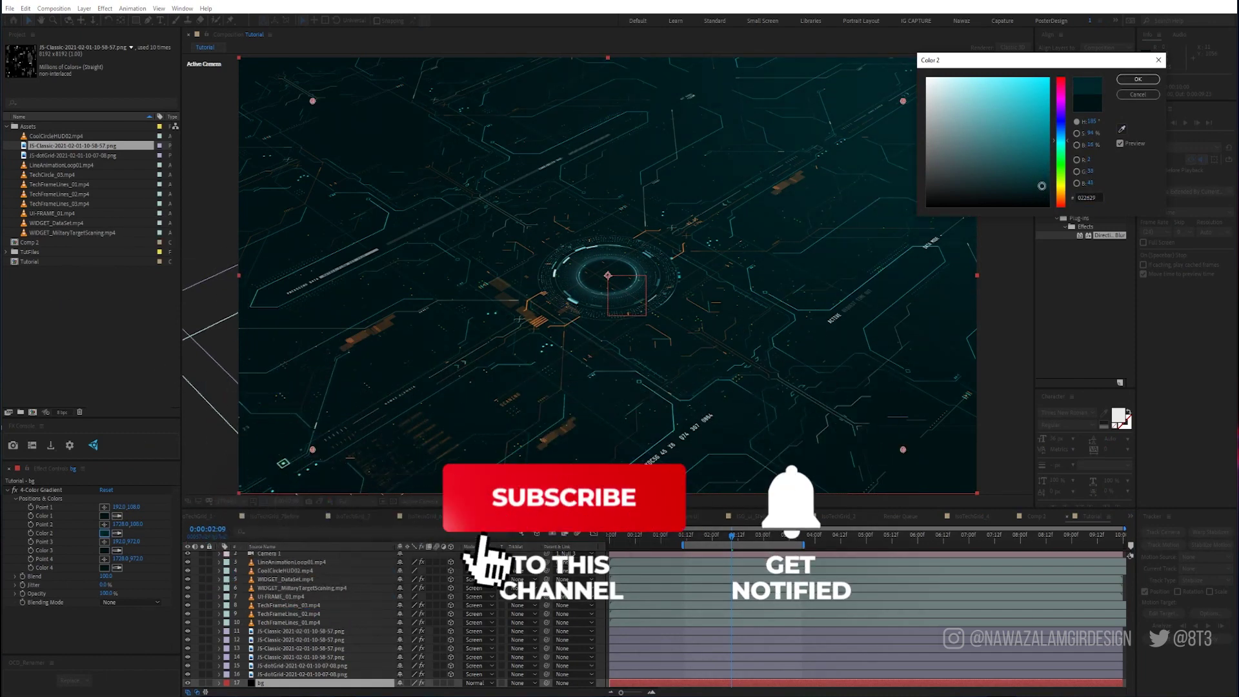
left_click(1044, 187)
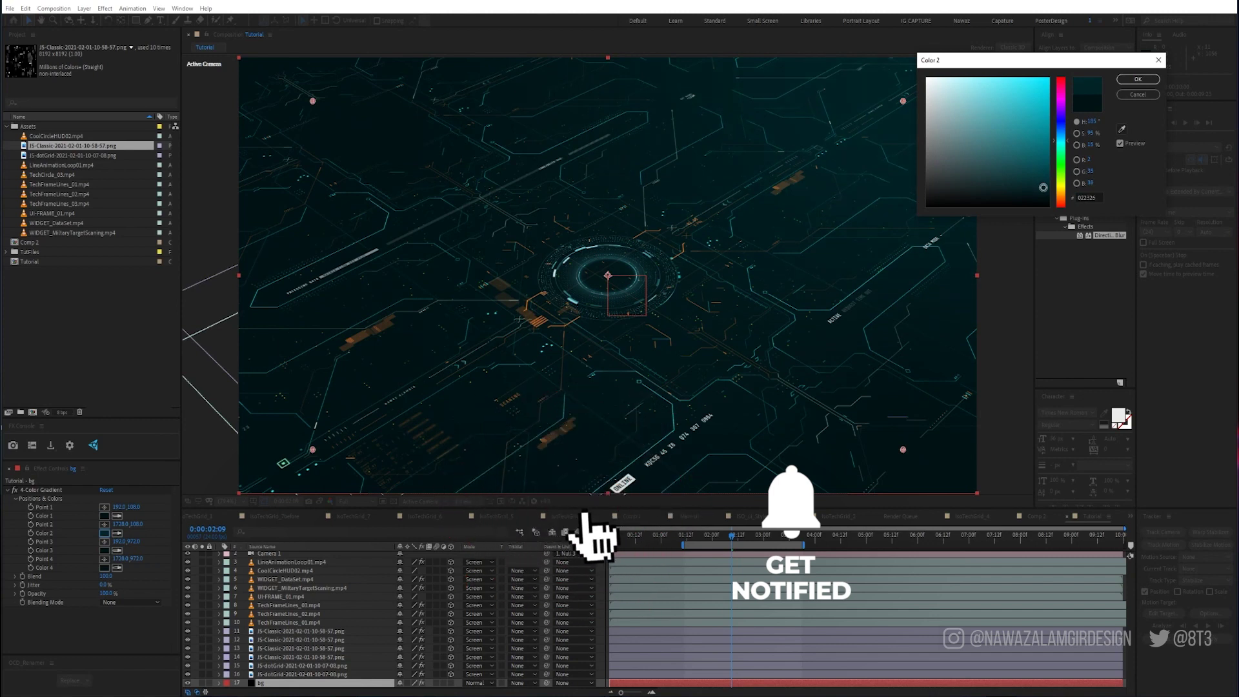
left_click(1125, 79)
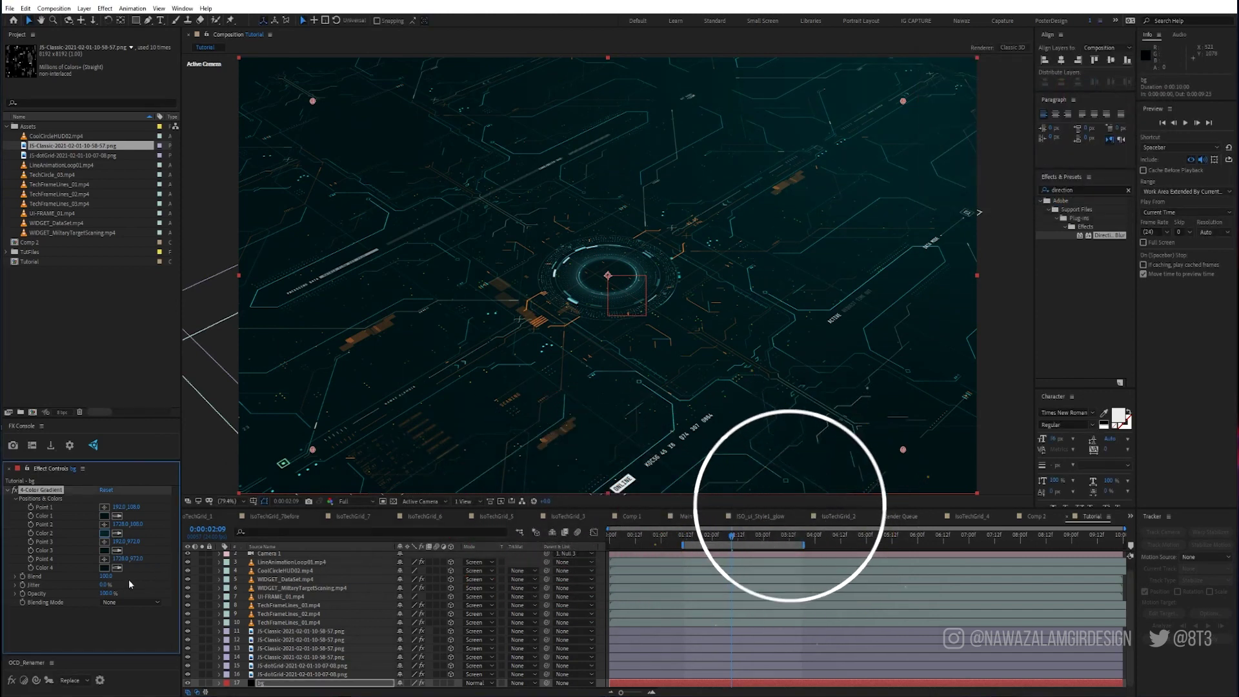
left_click_drag(215, 565, 283, 557)
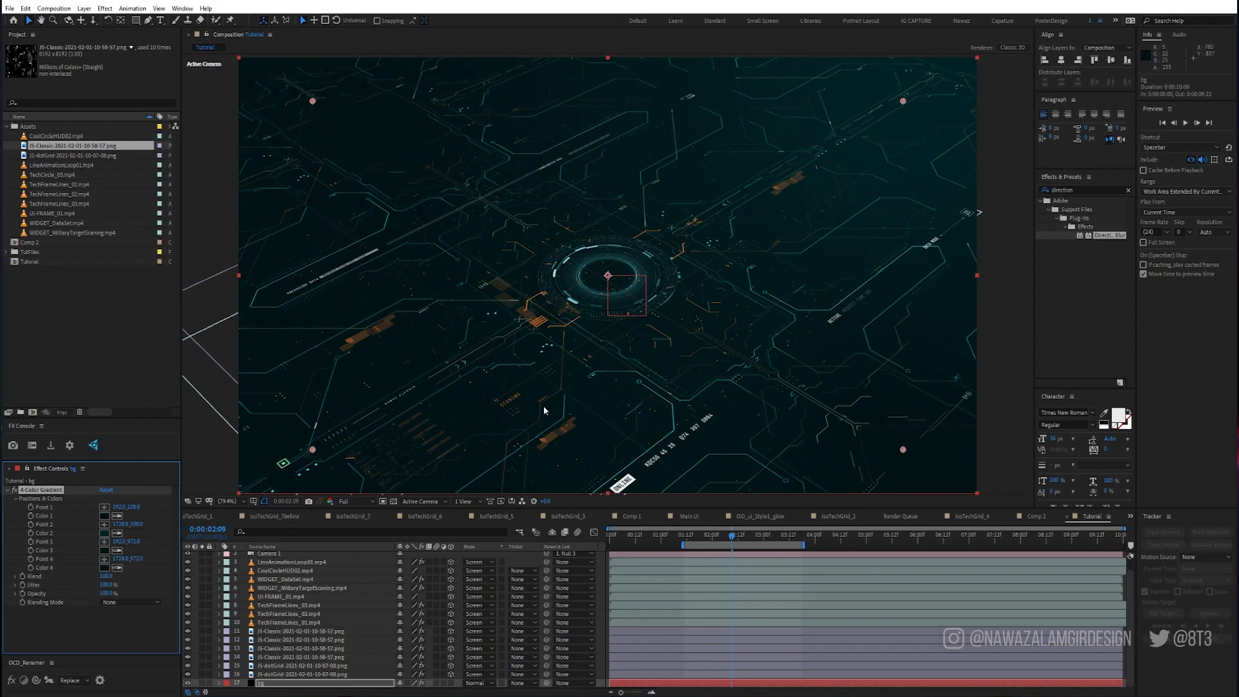
Step: Solo the TechFrameLines_01 layer, duplicate it, and set the duplicate's blending mode to Add
left_click(203, 623)
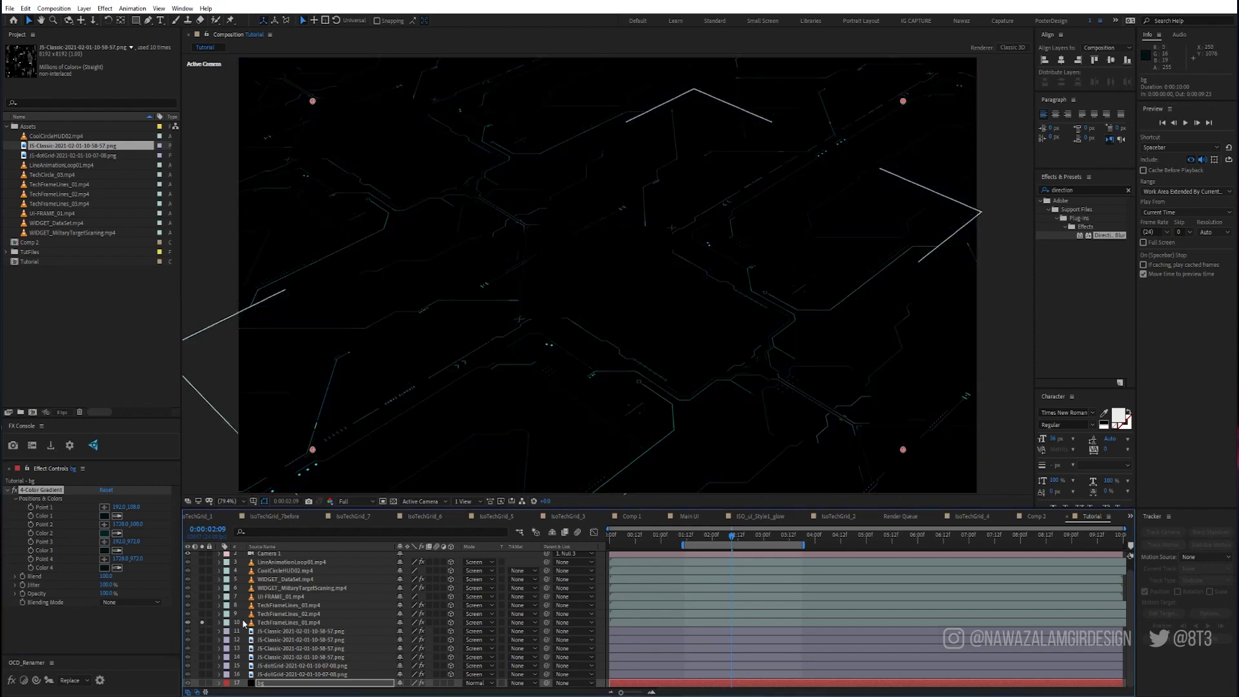
left_click(280, 622)
key("ctrl+d")
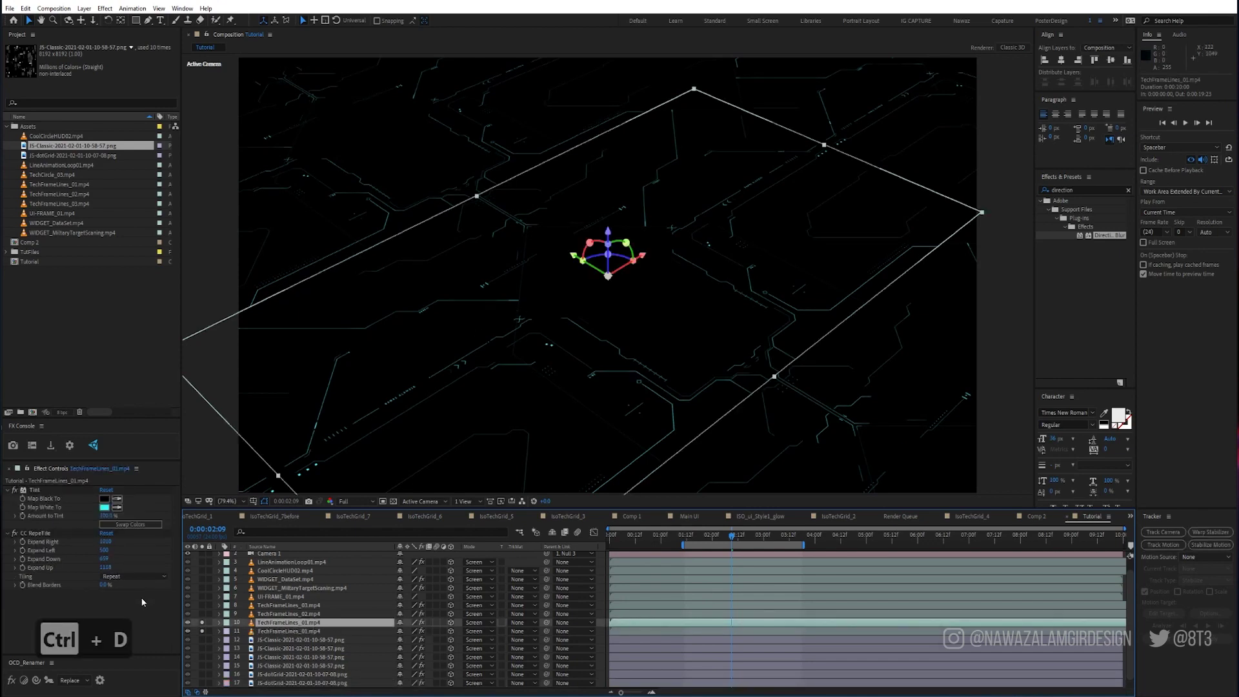
left_click(478, 622)
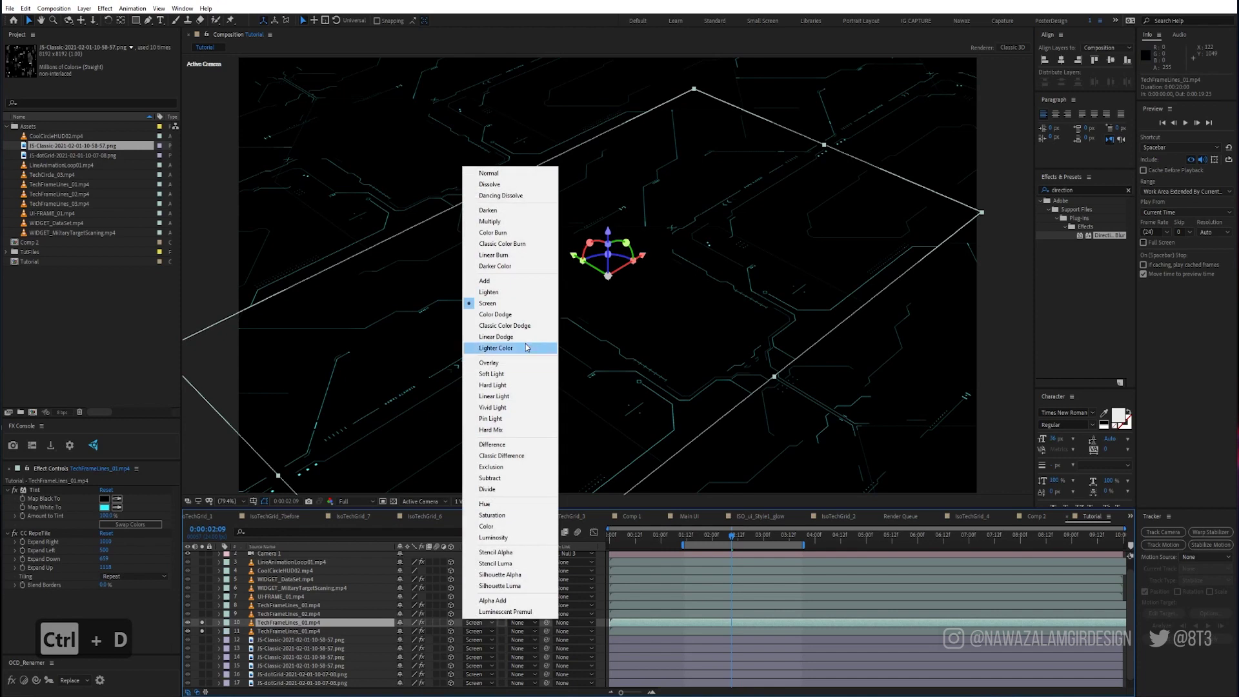
left_click(513, 284)
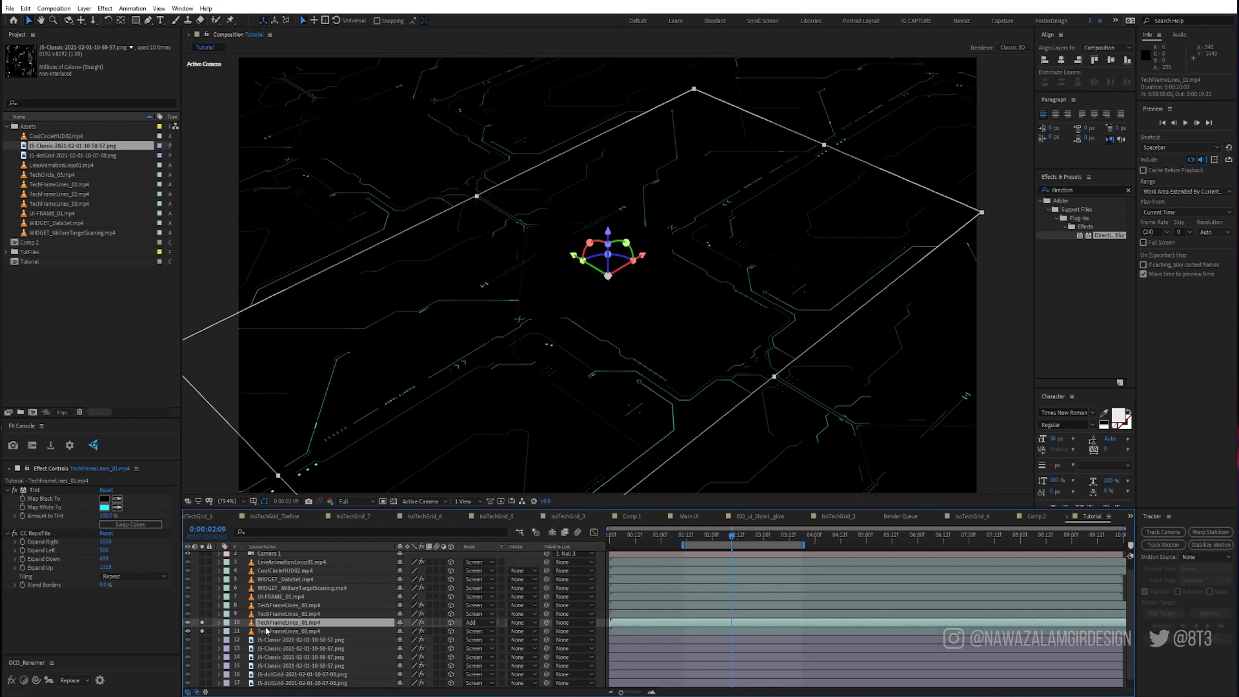
Step: Apply Fractal Noise to the duplicated TechFrameLines_01 layer and dock its effect settings beside the composition viewer
key("ctrl+space")
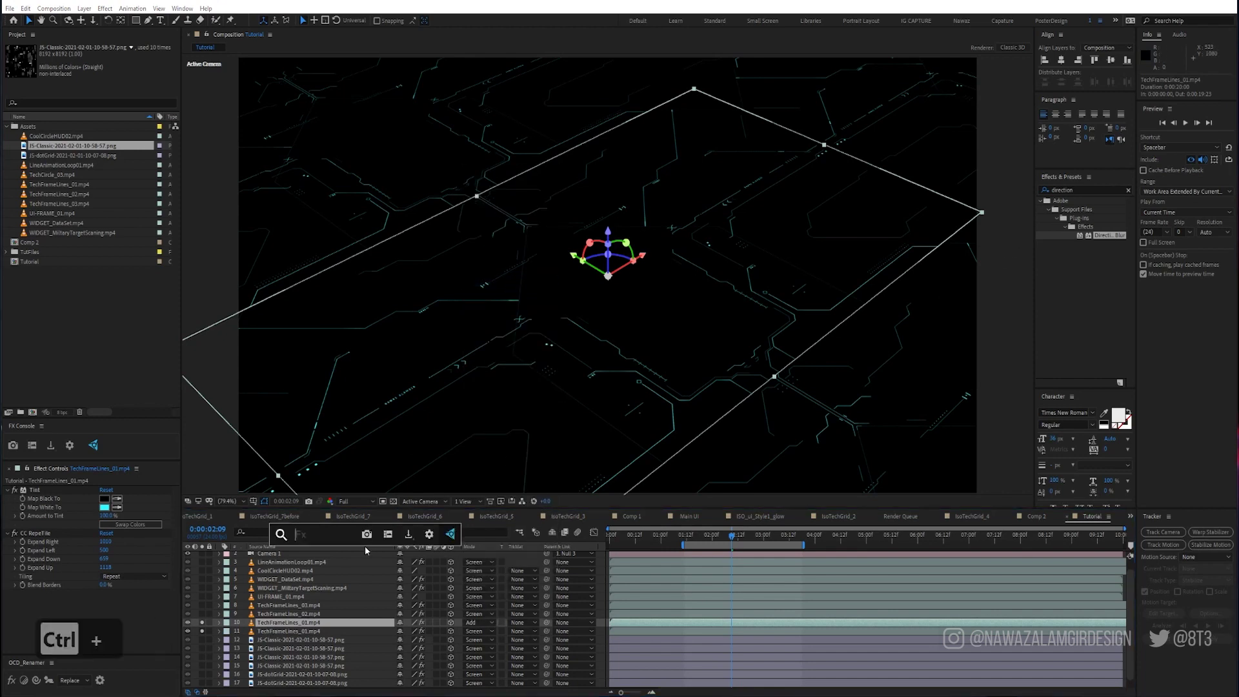
type("ferac")
key("BackSpace")
key("BackSpace")
key("BackSpace")
type("re")
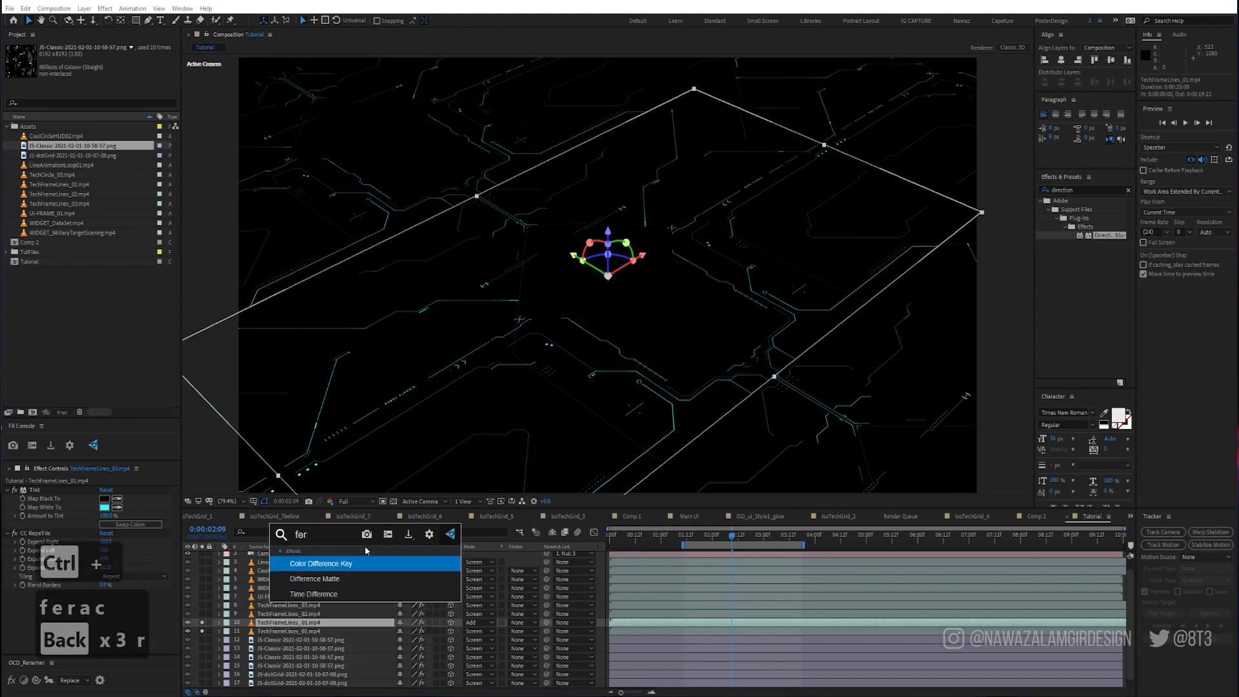
key("BackSpace")
key("BackSpace")
key("BackSpace")
type("rac")
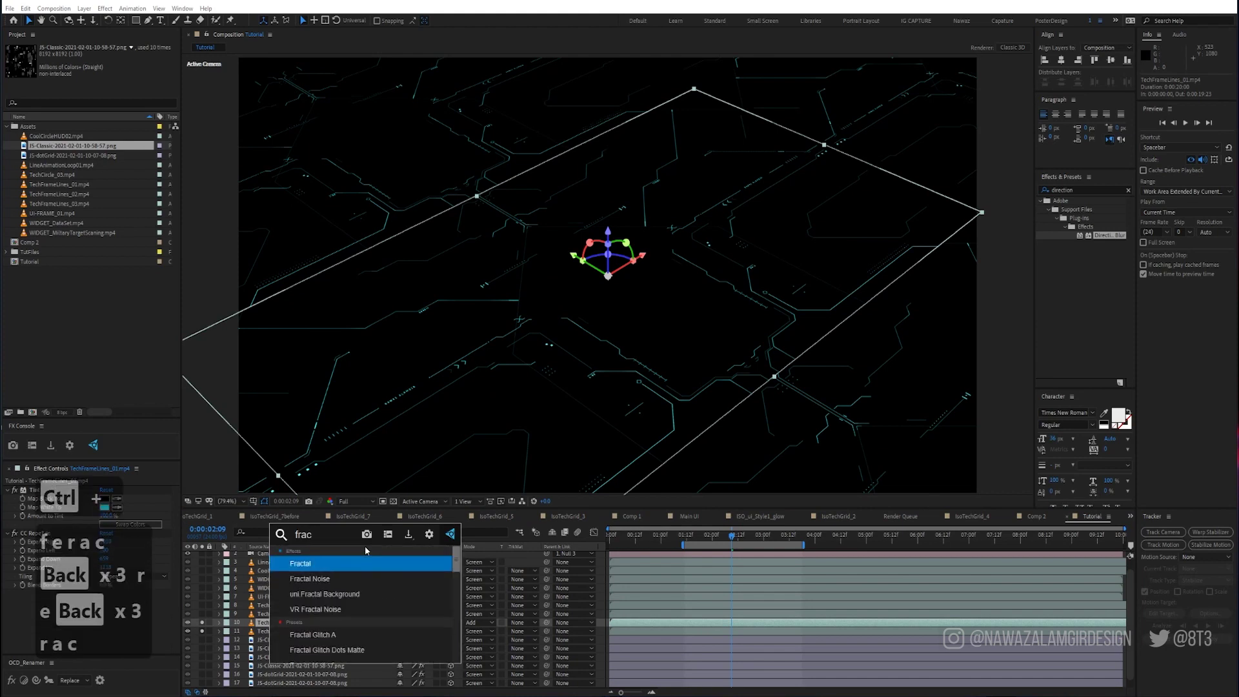
key("Down")
key("Return")
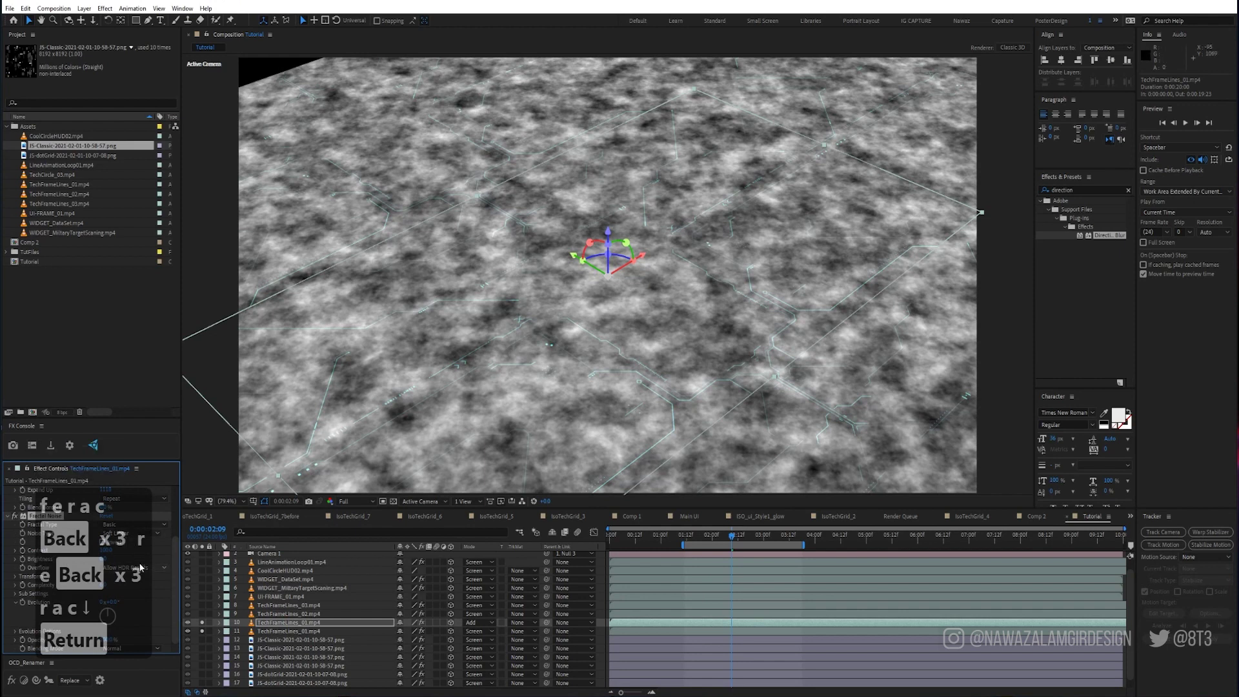
left_click_drag(71, 478, 195, 364)
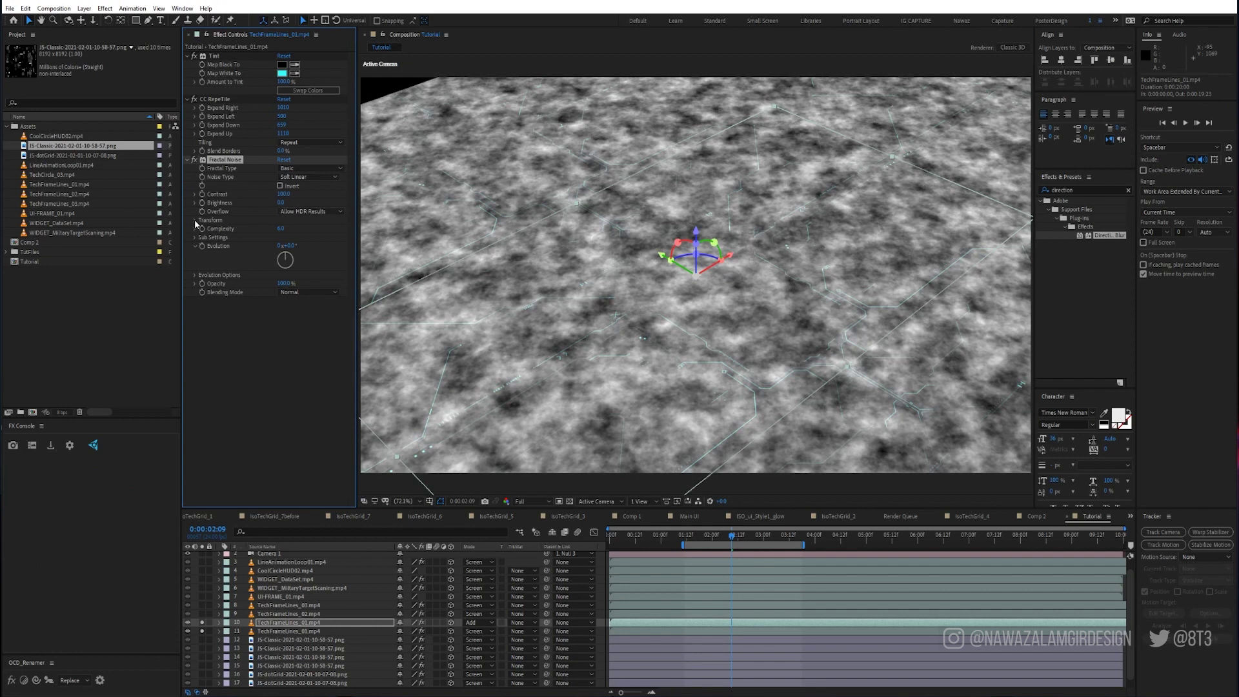
Step: In Fractal Noise, set Scale to about 333, Contrast to about 350 and Brightness to about -70, with the original TechFrameLines_01 layer unsoloed
left_click(203, 246)
left_click_drag(285, 246, 398, 226)
left_click_drag(280, 202, 213, 202)
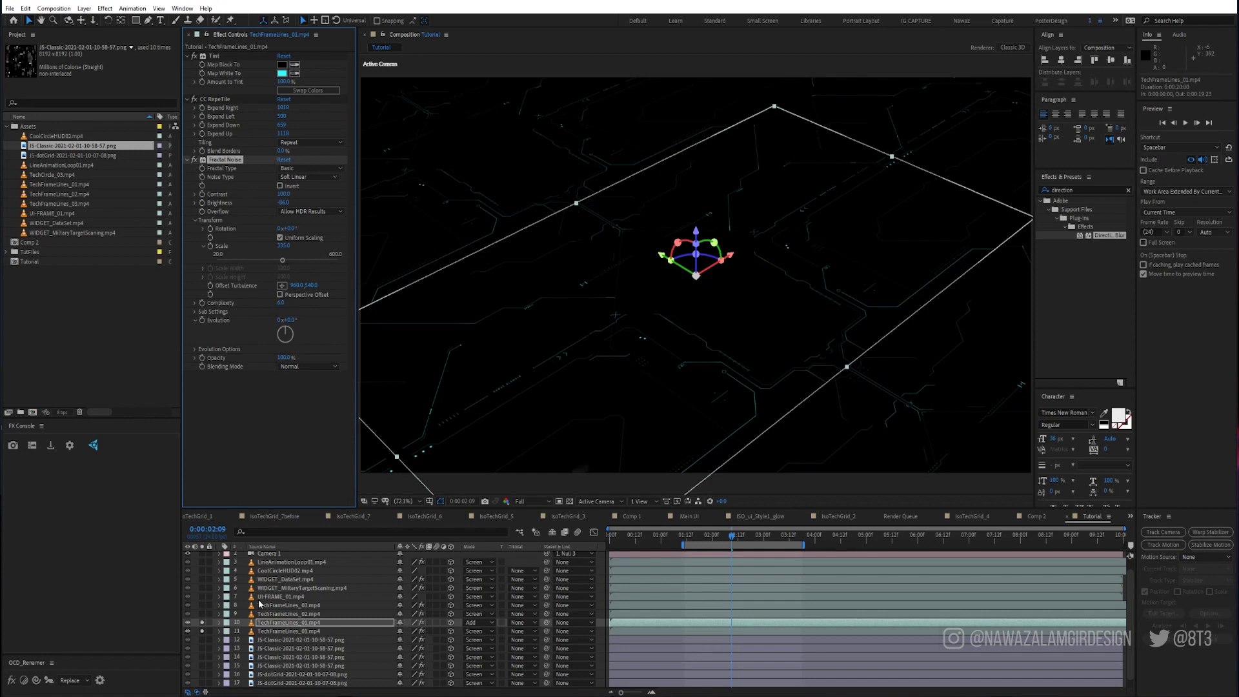
left_click(202, 632)
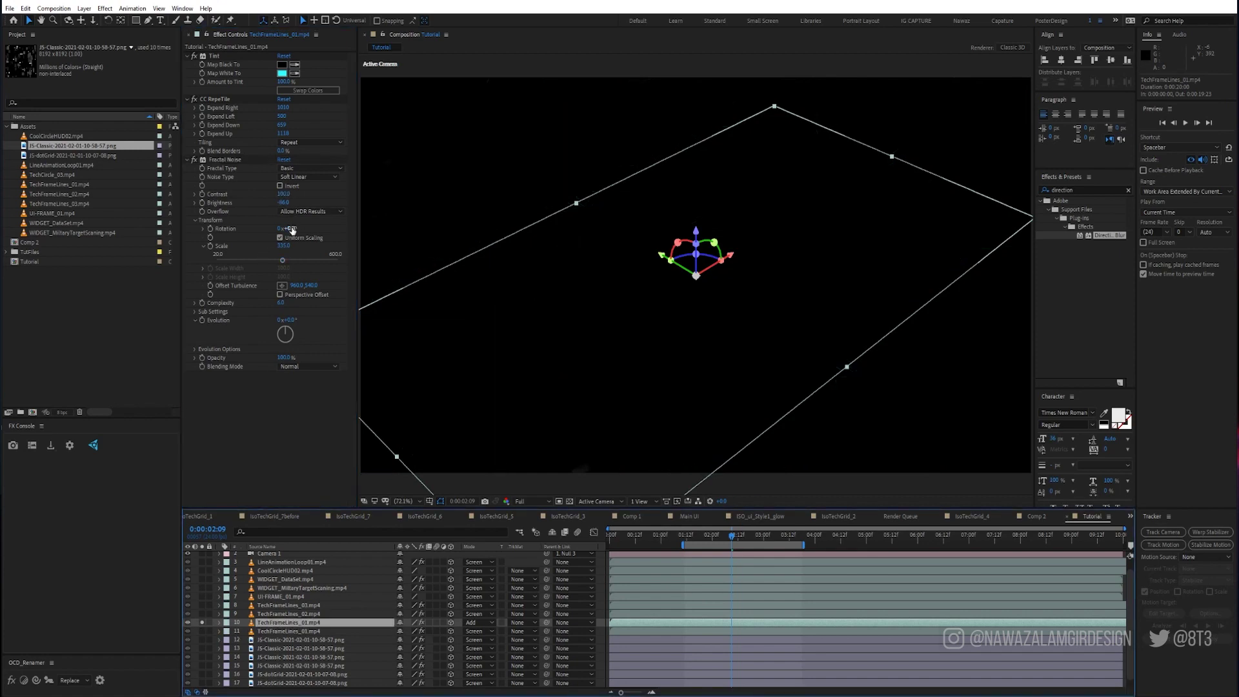
left_click_drag(283, 202, 414, 193)
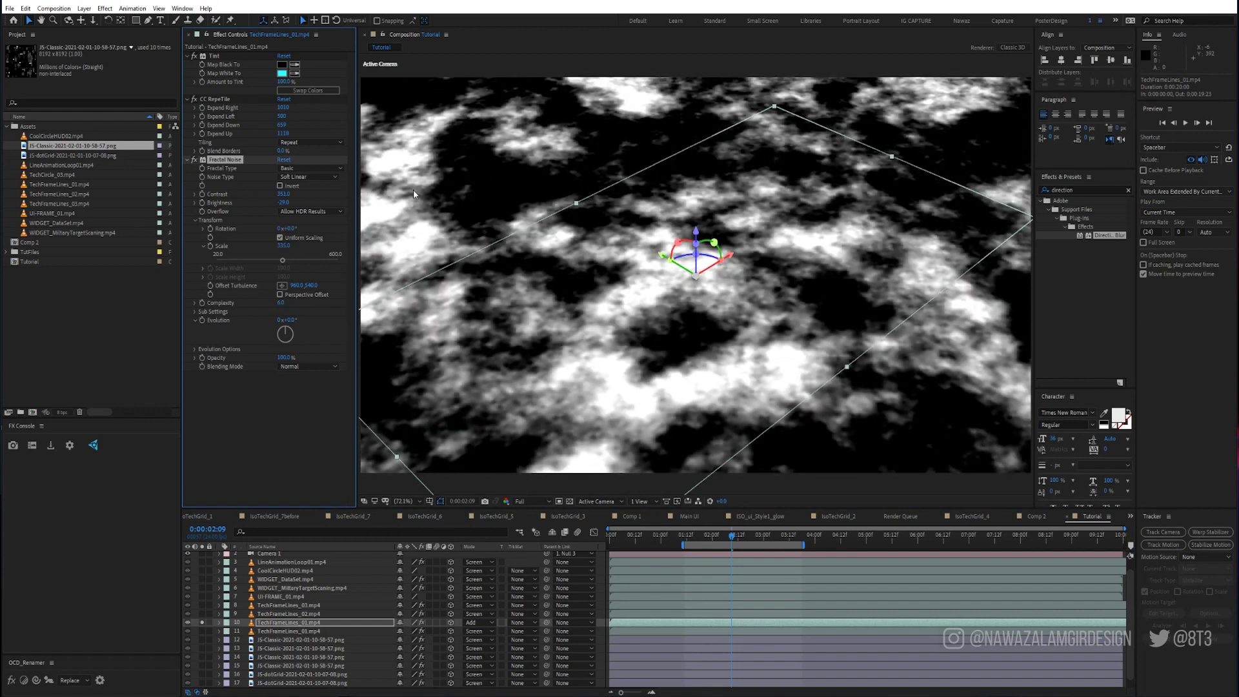
left_click_drag(282, 202, 260, 203)
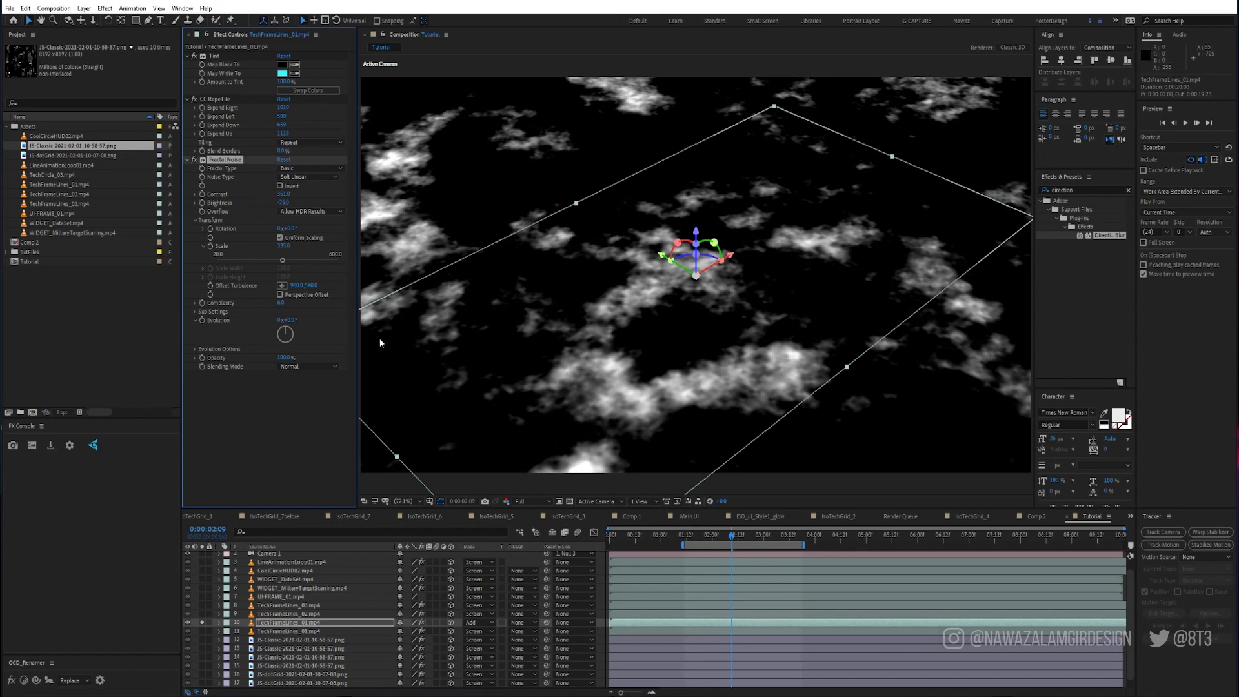
Step: Set the Fractal Noise blending mode to Multiply and raise its Contrast to about 570
left_click(296, 369)
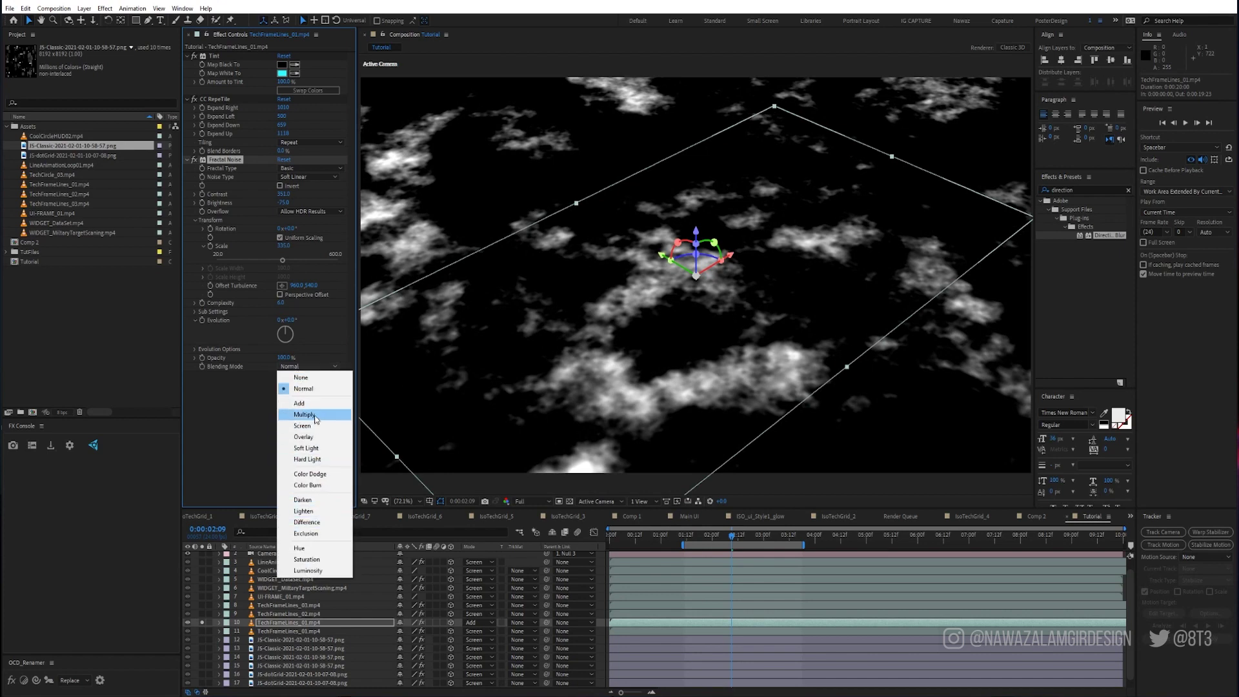
left_click(315, 415)
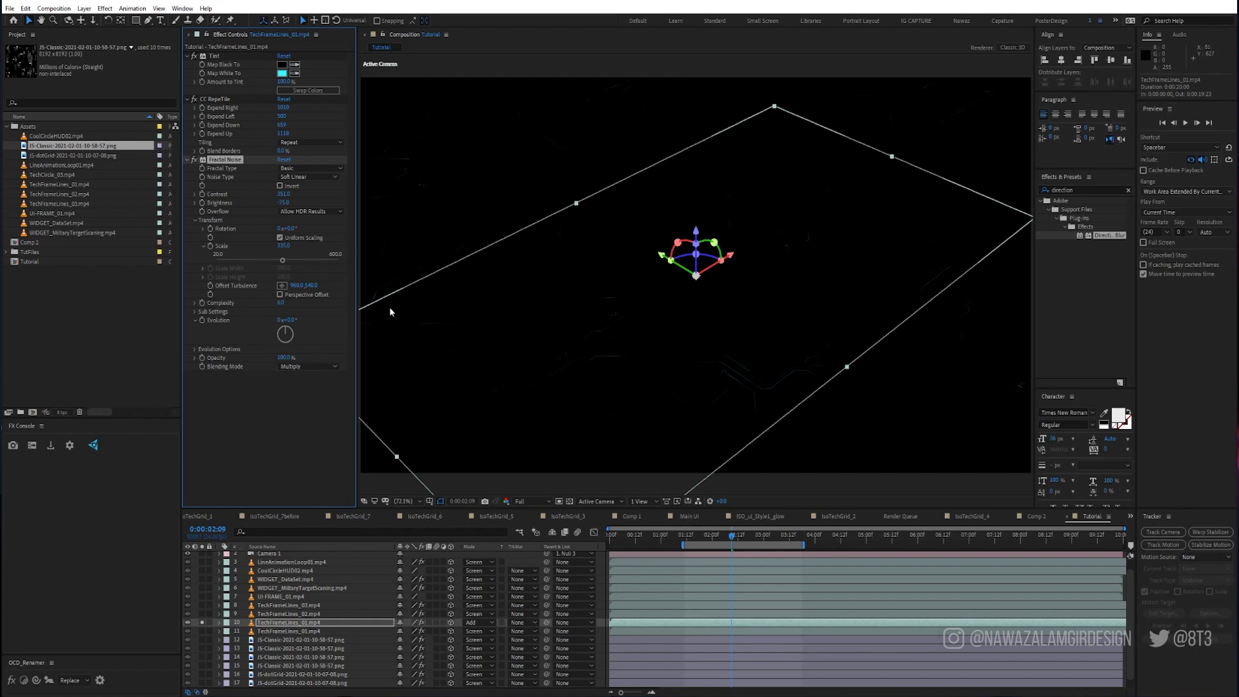
left_click_drag(282, 193, 387, 187)
Step: Solo the original TechFrameLines_01 layer and toggle the duplicate's solo on and off to compare the result
left_click(203, 623)
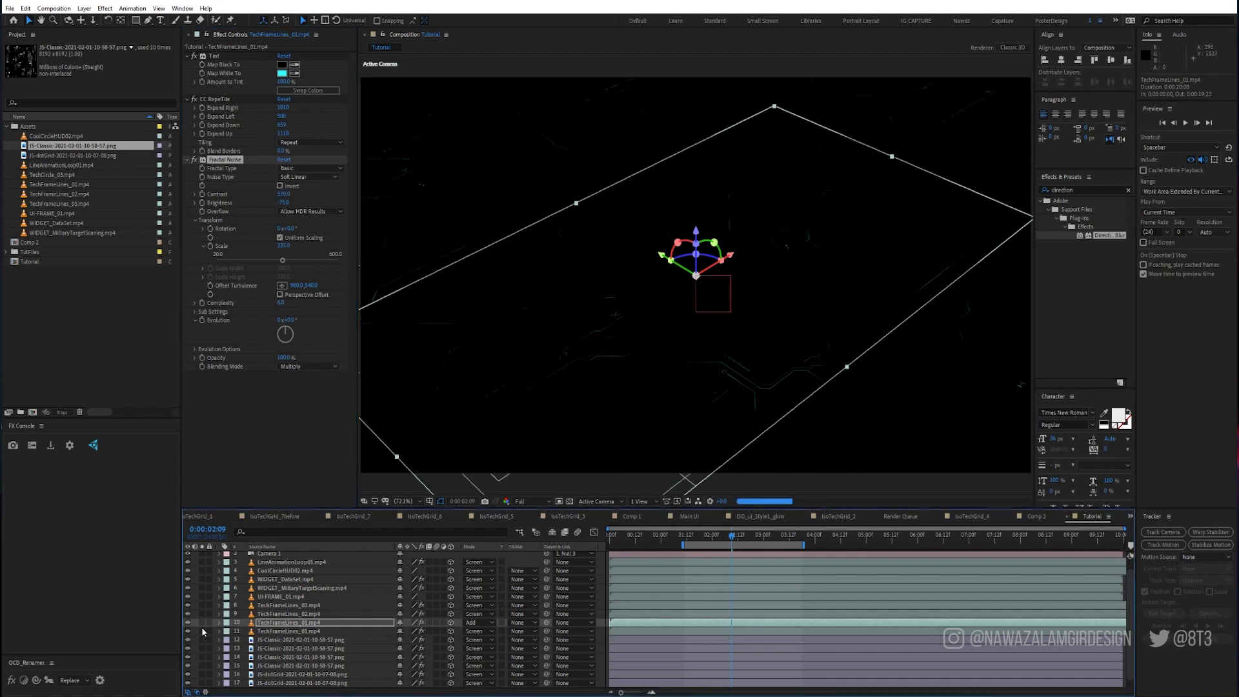
left_click(202, 631)
left_click(202, 623)
left_click(202, 624)
left_click(202, 623)
left_click(202, 624)
left_click(202, 624)
left_click(202, 623)
left_click(202, 623)
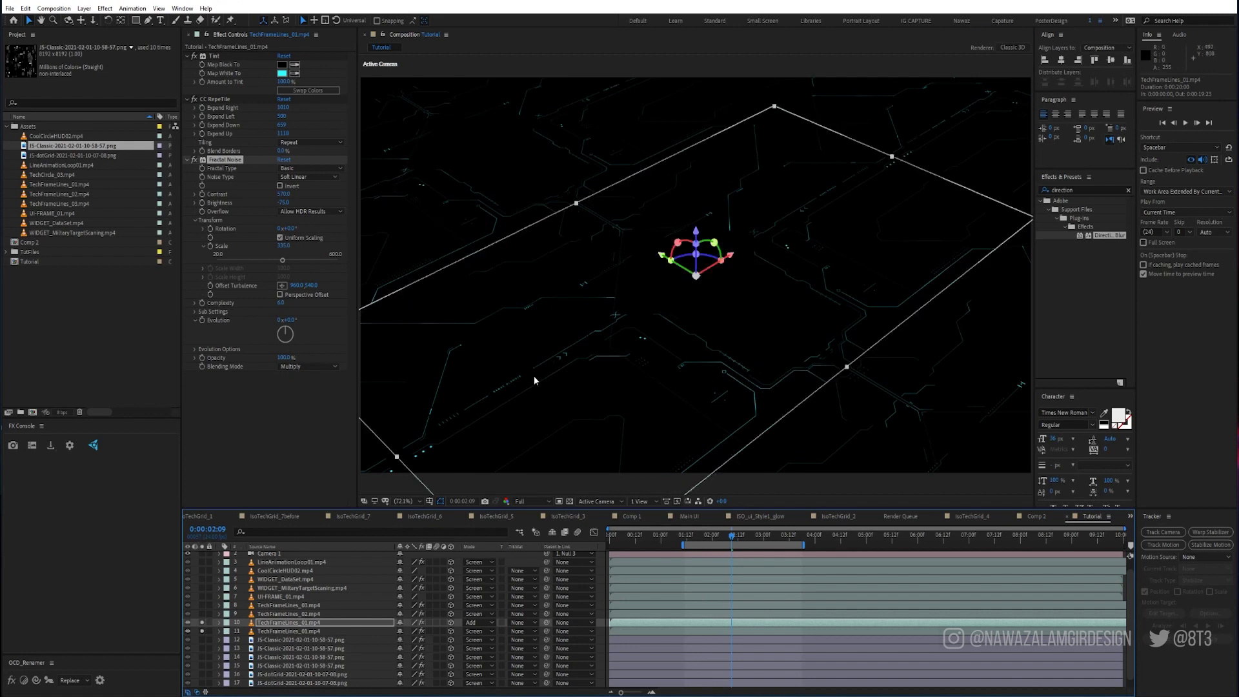
left_click(279, 624)
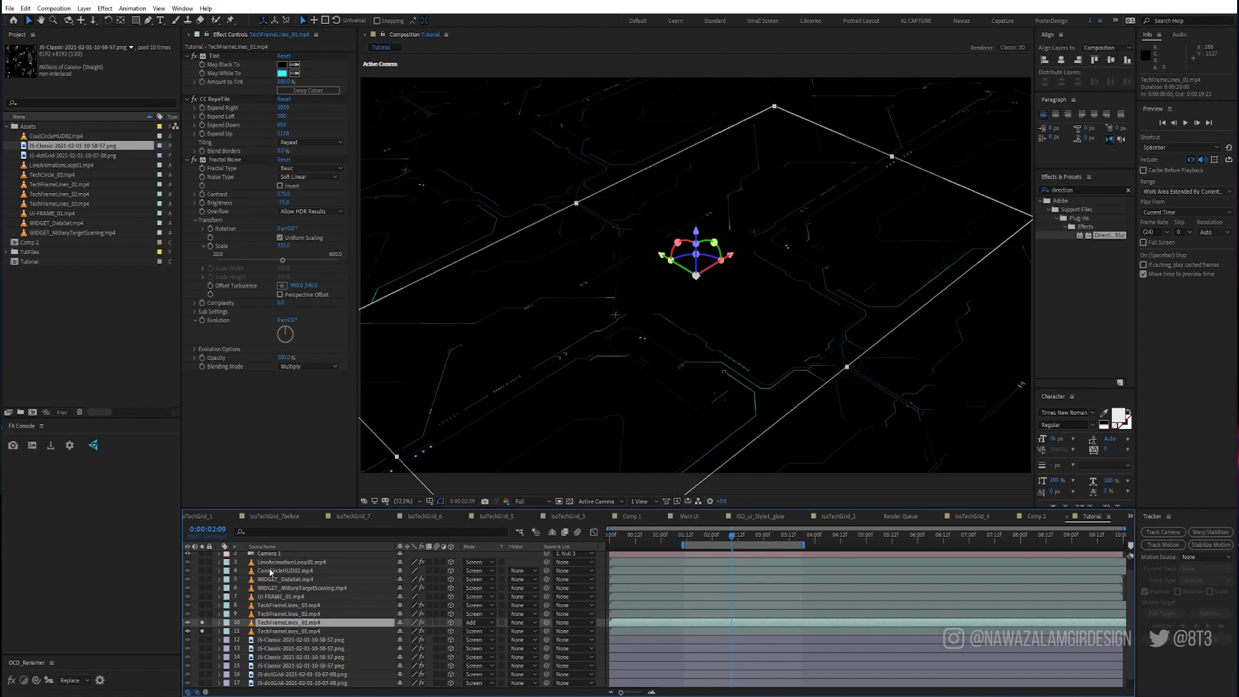
key("ctrl")
key("g")
key("l")
key("o")
key("w")
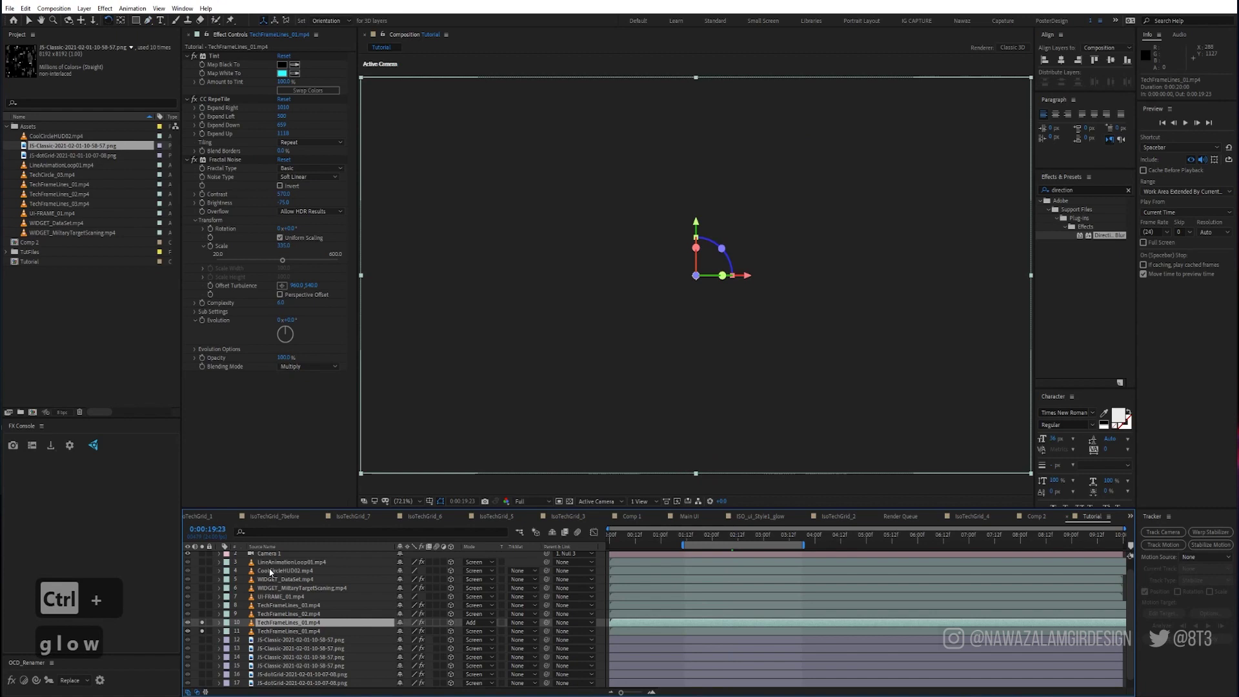
key("Return")
left_click(283, 597)
left_click(284, 622)
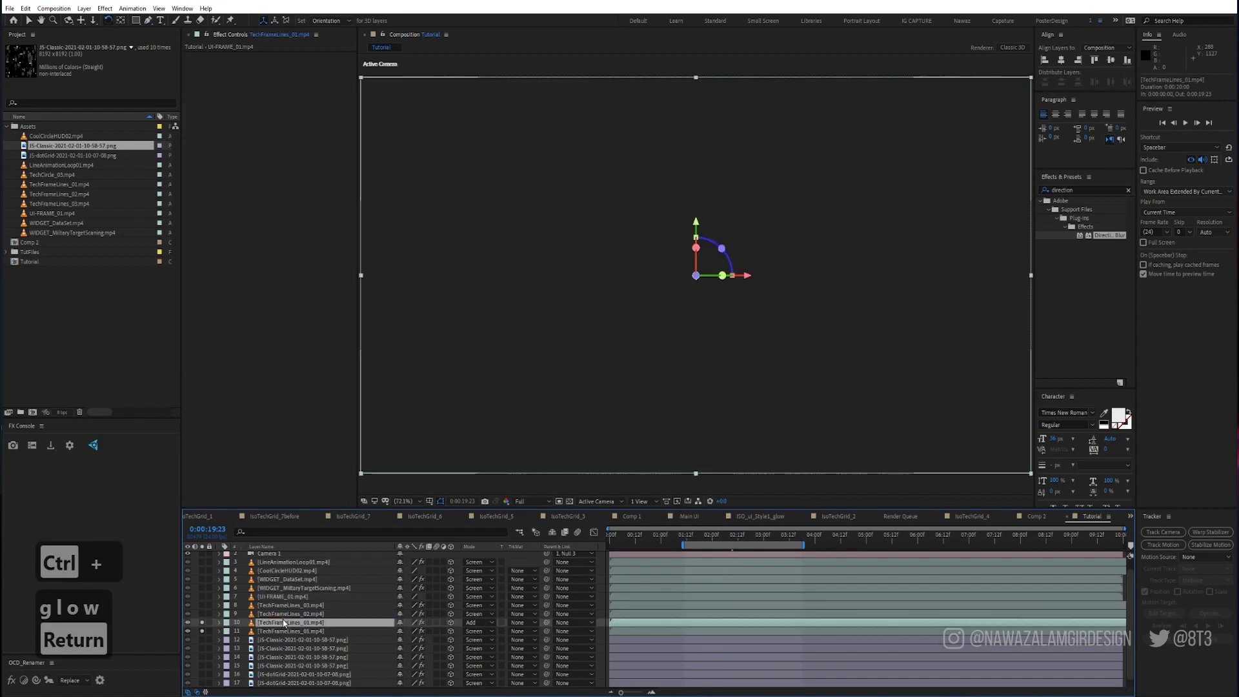
key("ctrl+space")
key("ctrl")
Step: Apply the Glow effect to the TechFrameLines_01 duplicate and move the current time to 0:00:02:04
left_click(285, 600)
left_click(282, 622)
key("ctrl+space")
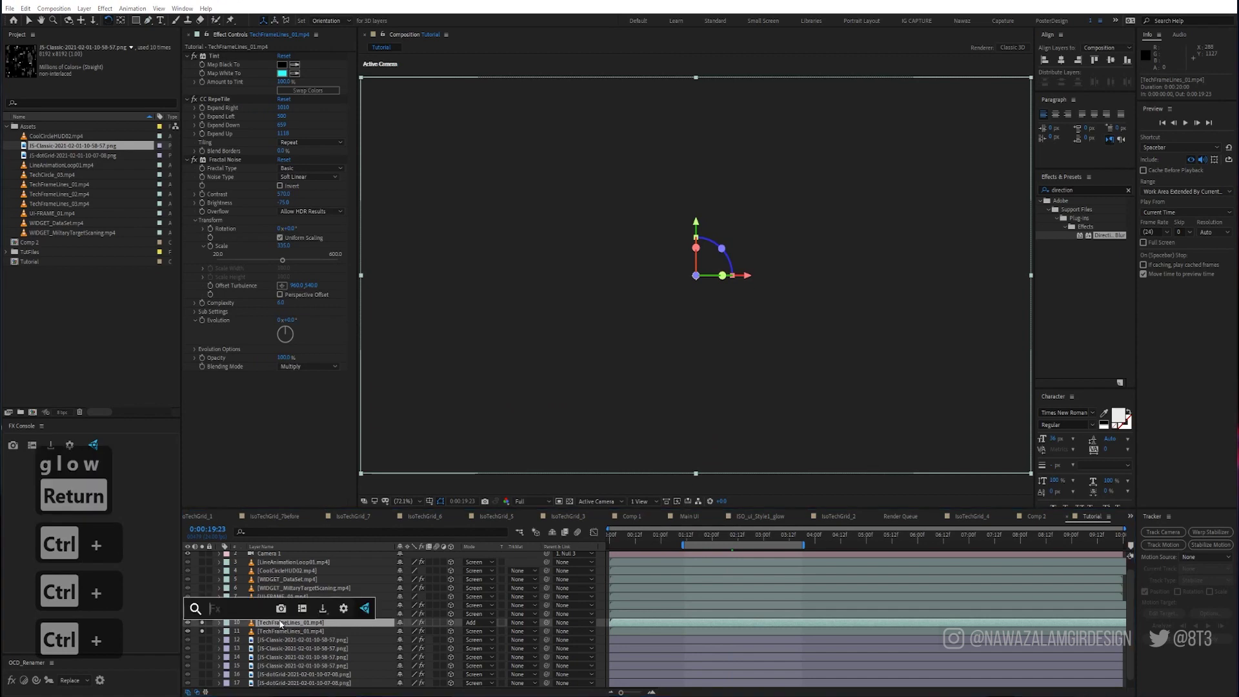
type("glow")
key("Return")
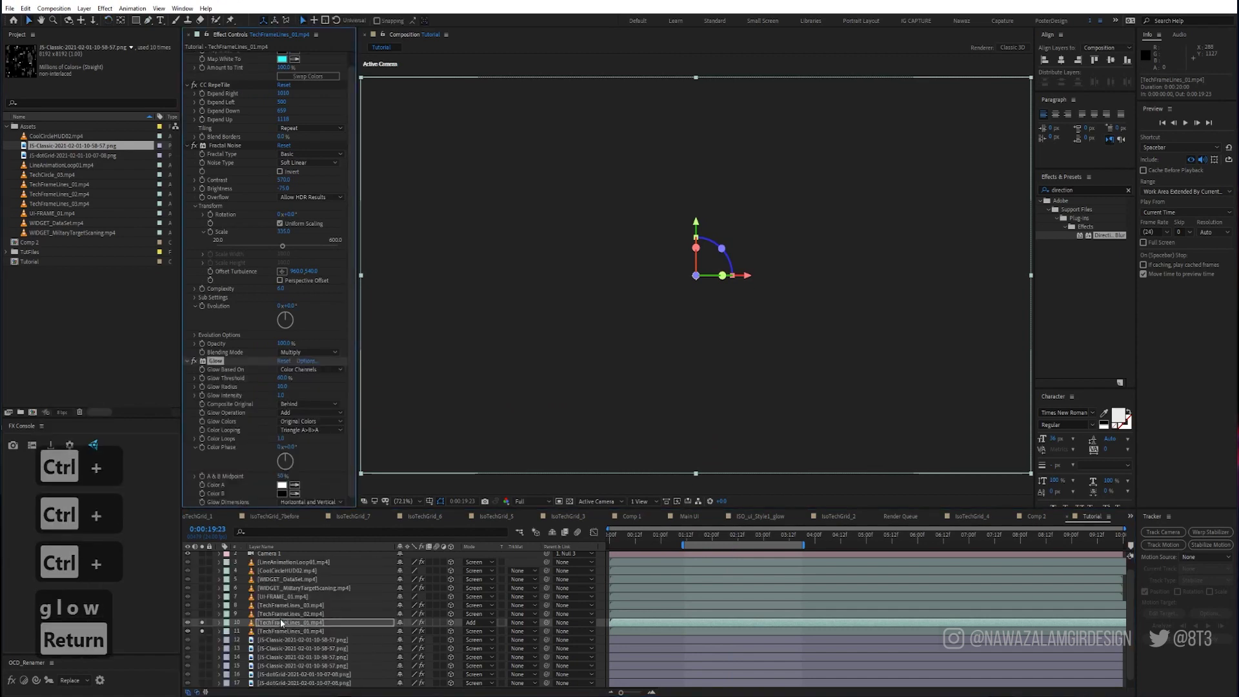
left_click(717, 540)
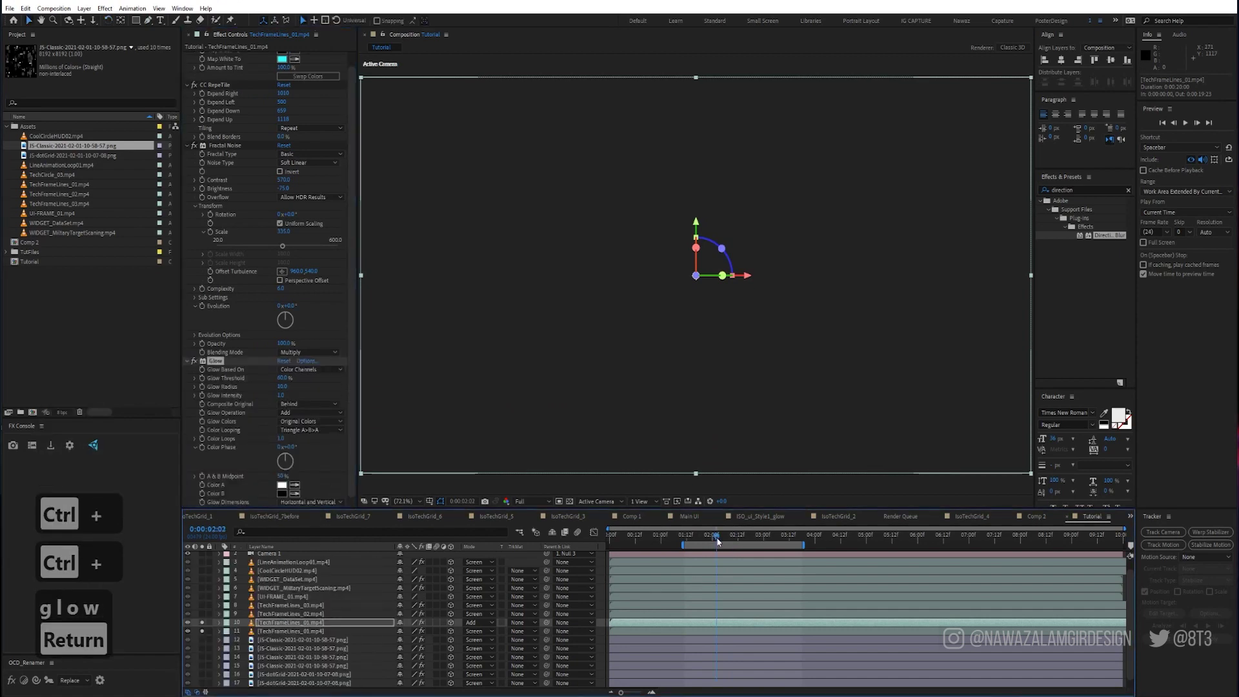
left_click_drag(717, 540, 722, 537)
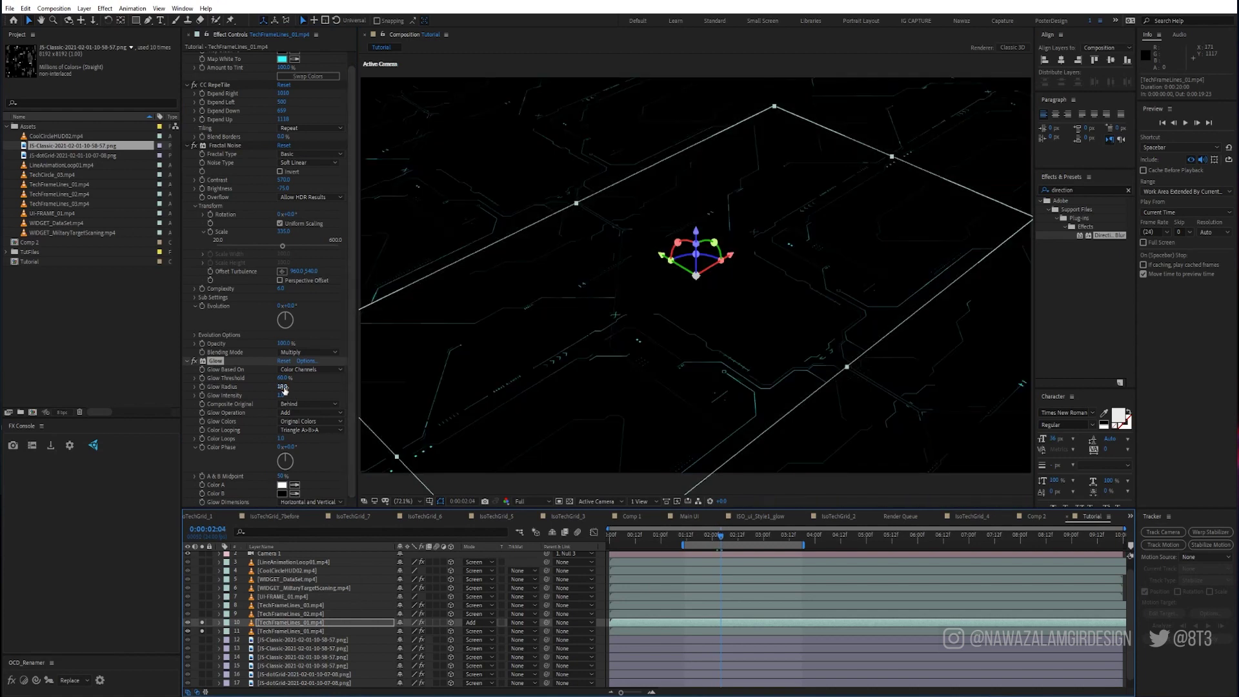
Step: With only the duplicate soloed, set Glow Threshold to about 43%, Radius to about 12 and Intensity to about 3, and Fractal Noise Brightness to about -60
left_click_drag(284, 389, 313, 384)
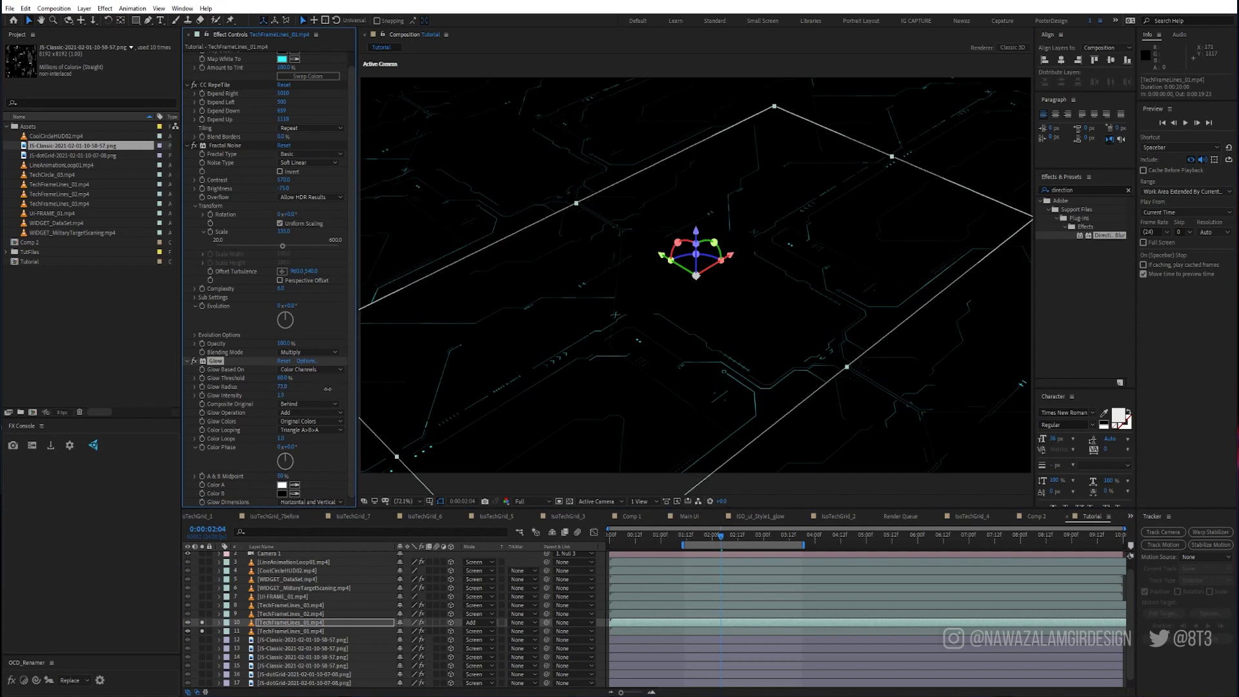
left_click_drag(370, 389, 381, 386)
left_click(203, 631)
left_click_drag(282, 378, 164, 386)
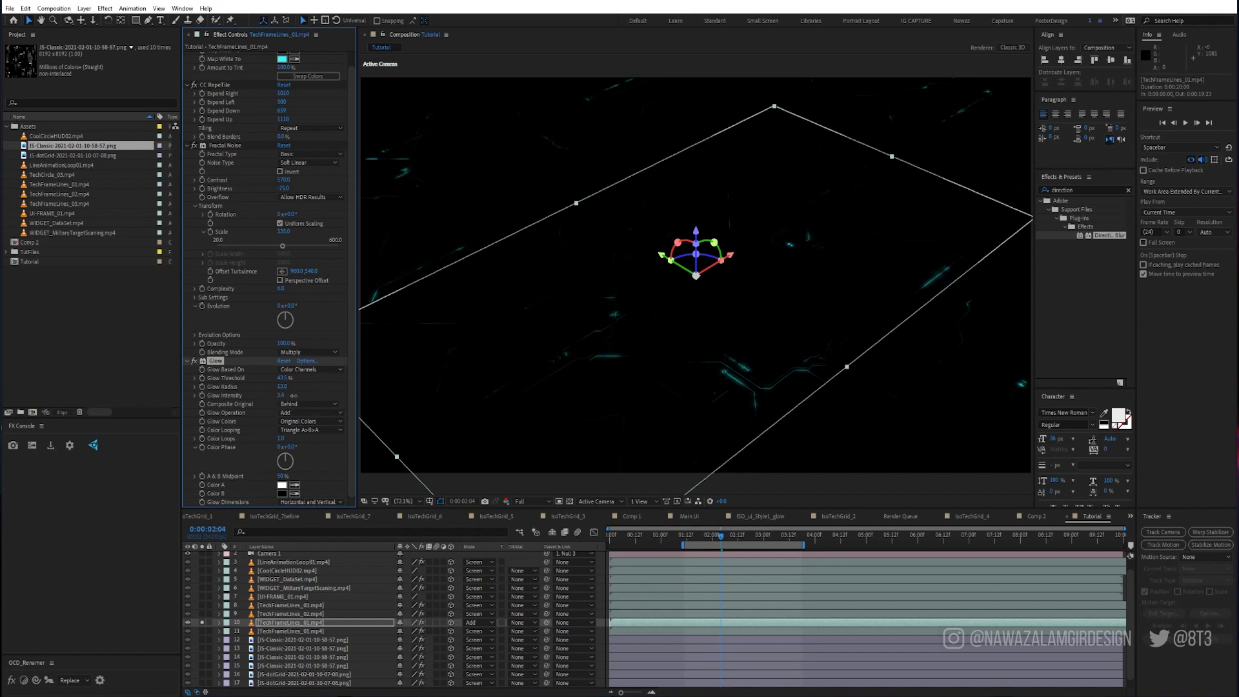
left_click_drag(287, 399, 174, 401)
left_click_drag(293, 392, 220, 397)
left_click_drag(290, 188, 287, 189)
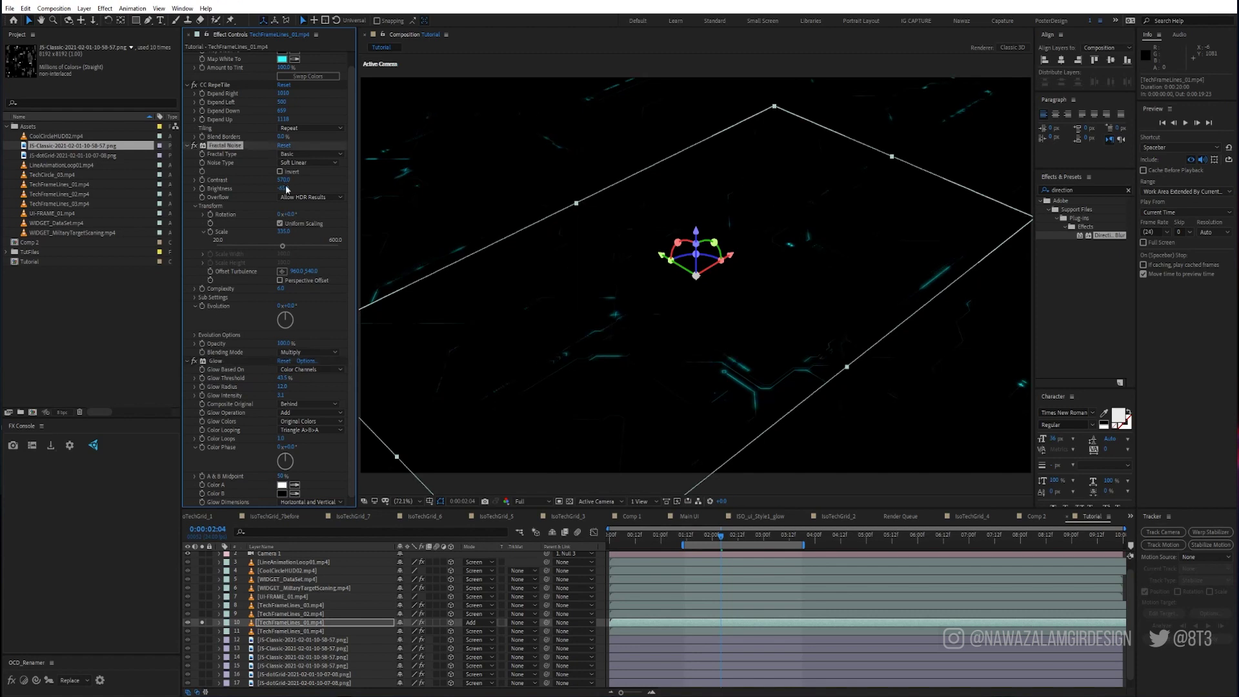
Step: Unsolo both TechFrameLines_01 layers and toggle the duplicate's visibility to compare the full composition with and without it
left_click(202, 631)
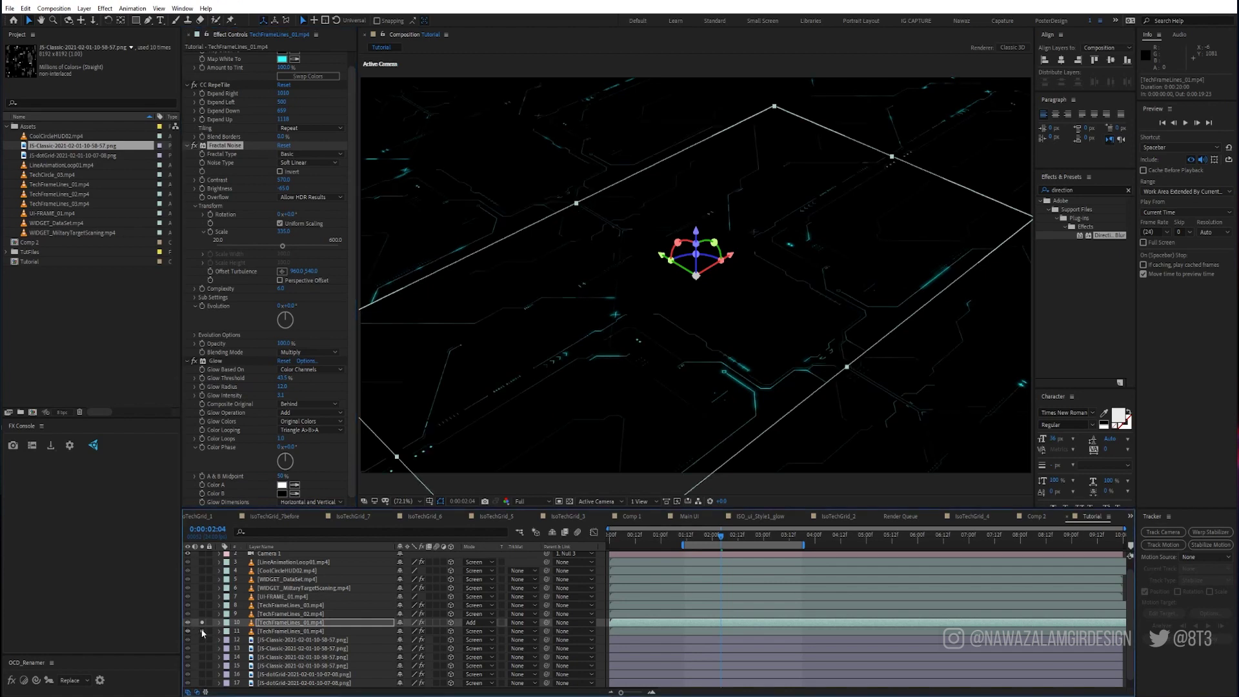
left_click_drag(201, 623, 201, 631)
left_click(188, 623)
left_click(189, 624)
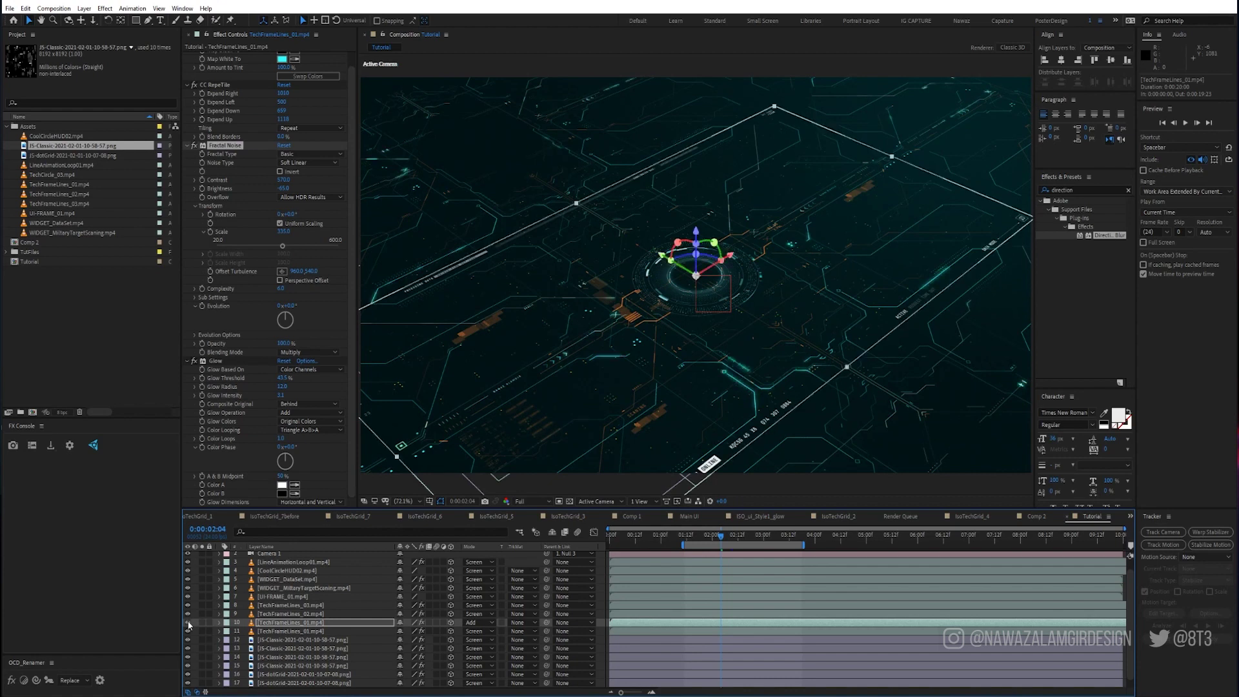
left_click(189, 623)
left_click(188, 624)
Step: Copy Fractal Noise and Glow from the TechFrameLines_01 duplicate onto a new duplicate of TechFrameLines_02, soloing both TechFrameLines_02 layers
left_click(186, 146)
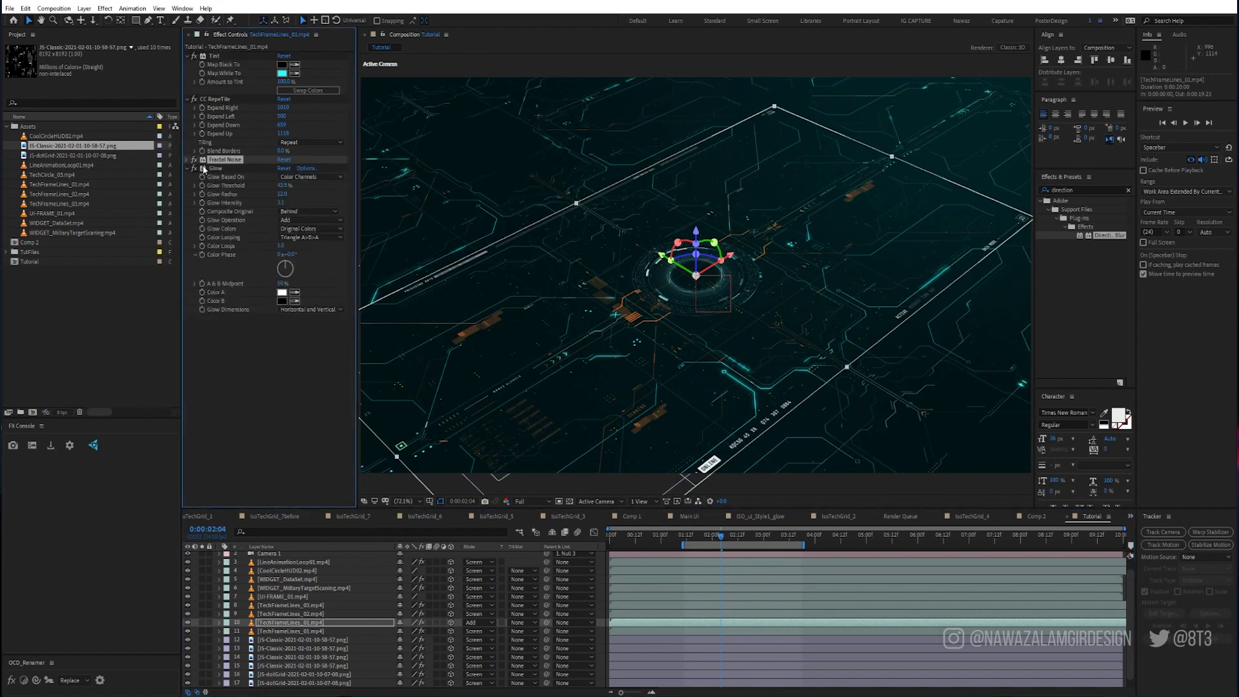
key("ctrl+c")
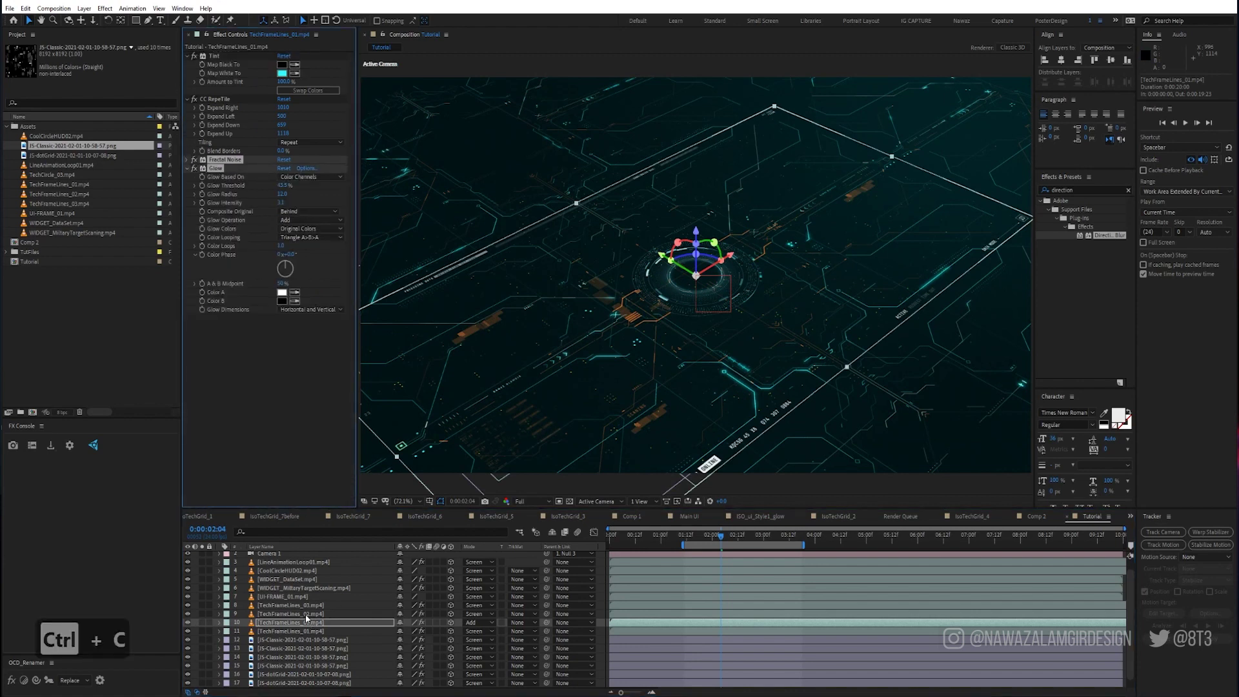
left_click(268, 614)
key("ctrl+d")
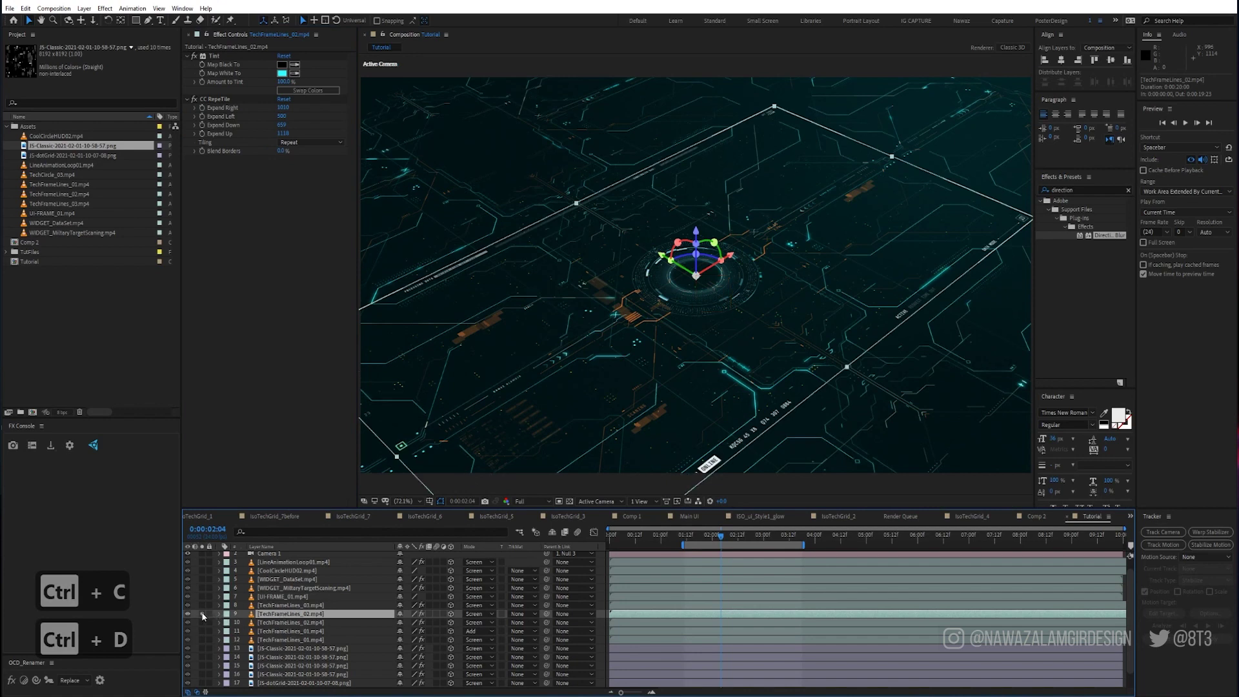
left_click_drag(202, 614, 202, 623)
key("ctrl+v")
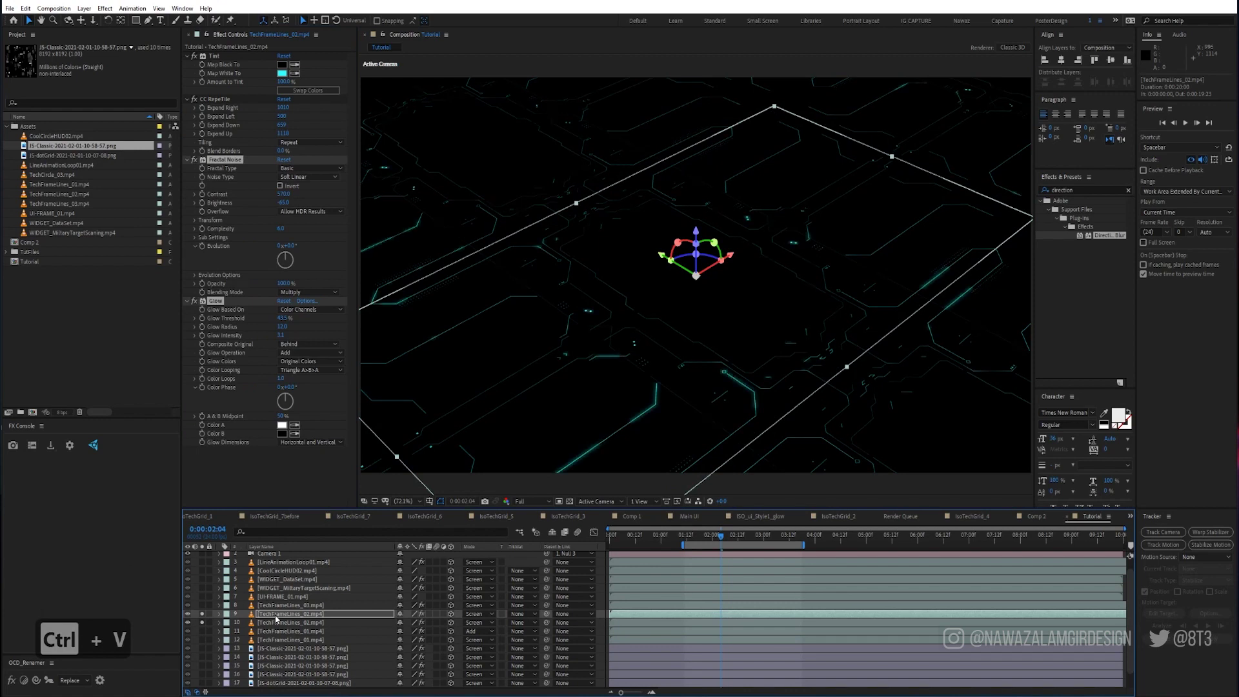
Step: Raise the Random Seed in the TechFrameLines_02 duplicate's Fractal Noise evolution options and unsolo both TechFrameLines_02 layers
left_click(303, 614)
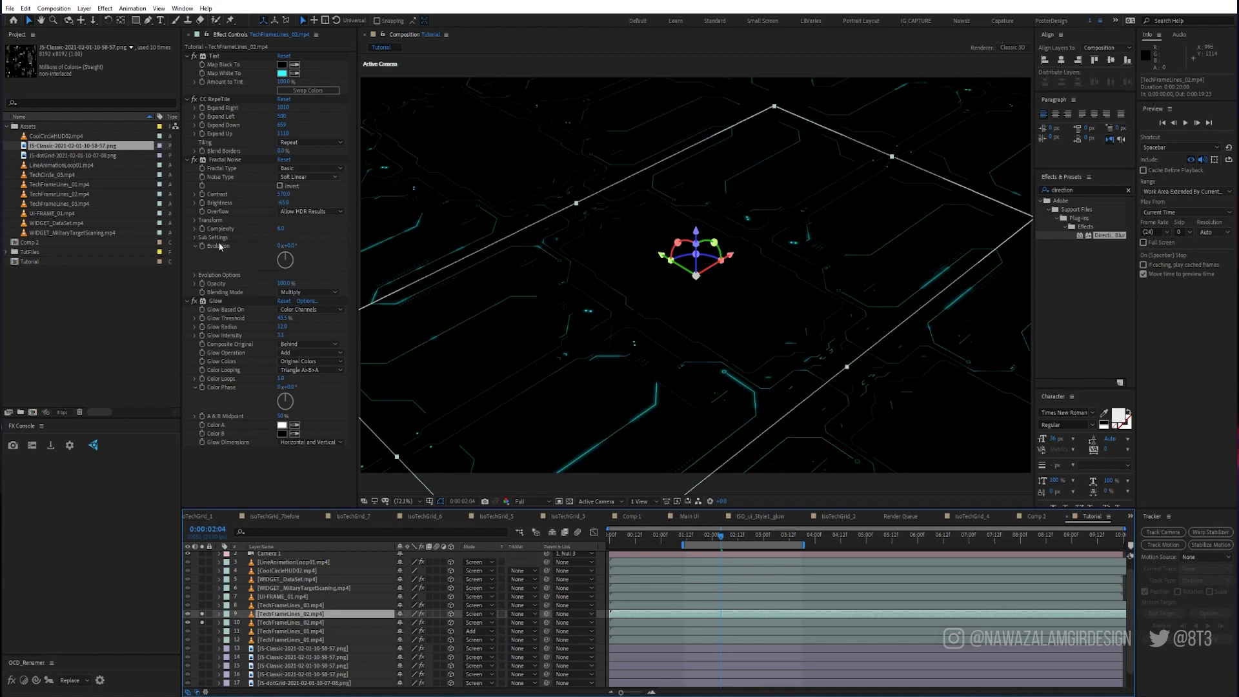
left_click(195, 275)
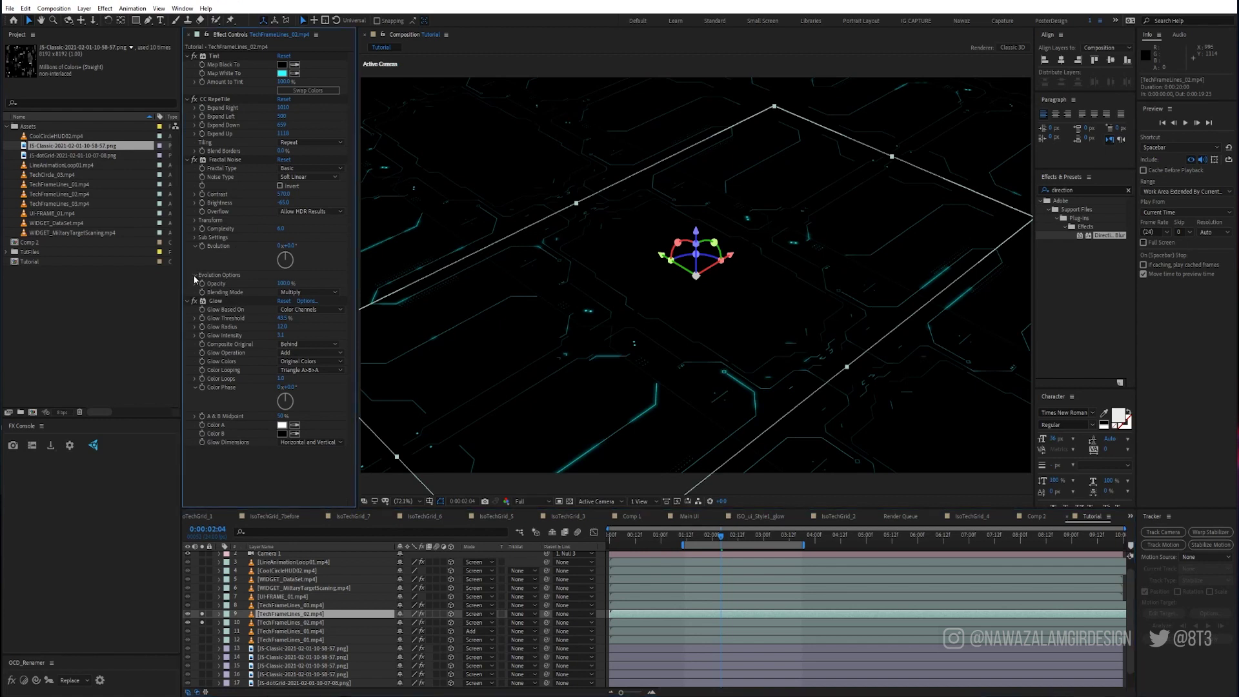
left_click_drag(280, 301, 293, 301)
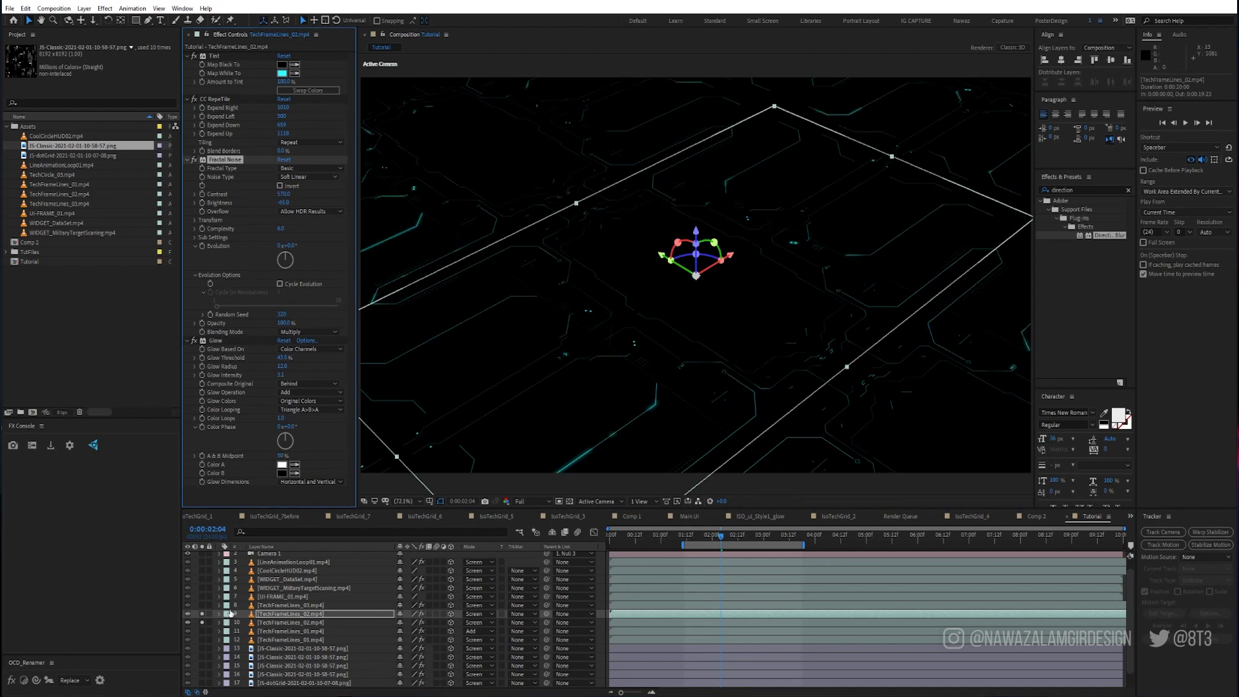
left_click_drag(202, 614, 204, 622)
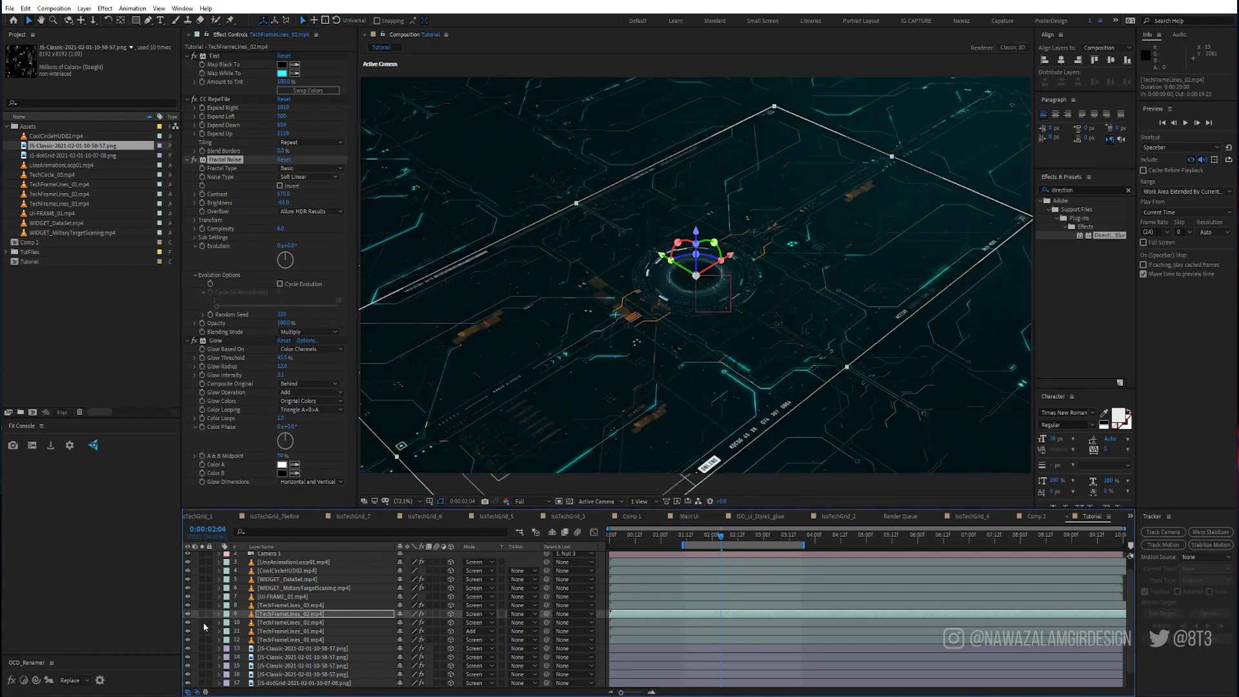
Step: Toggle the TechFrameLines_02 duplicate's visibility to compare the composition with and without its glowing lines
left_click(187, 614)
left_click(186, 615)
left_click(186, 615)
left_click(187, 615)
left_click(187, 614)
left_click(186, 615)
Step: Duplicate the TechFrameLines_03 layer and solo both the original and the copy
left_click(297, 605)
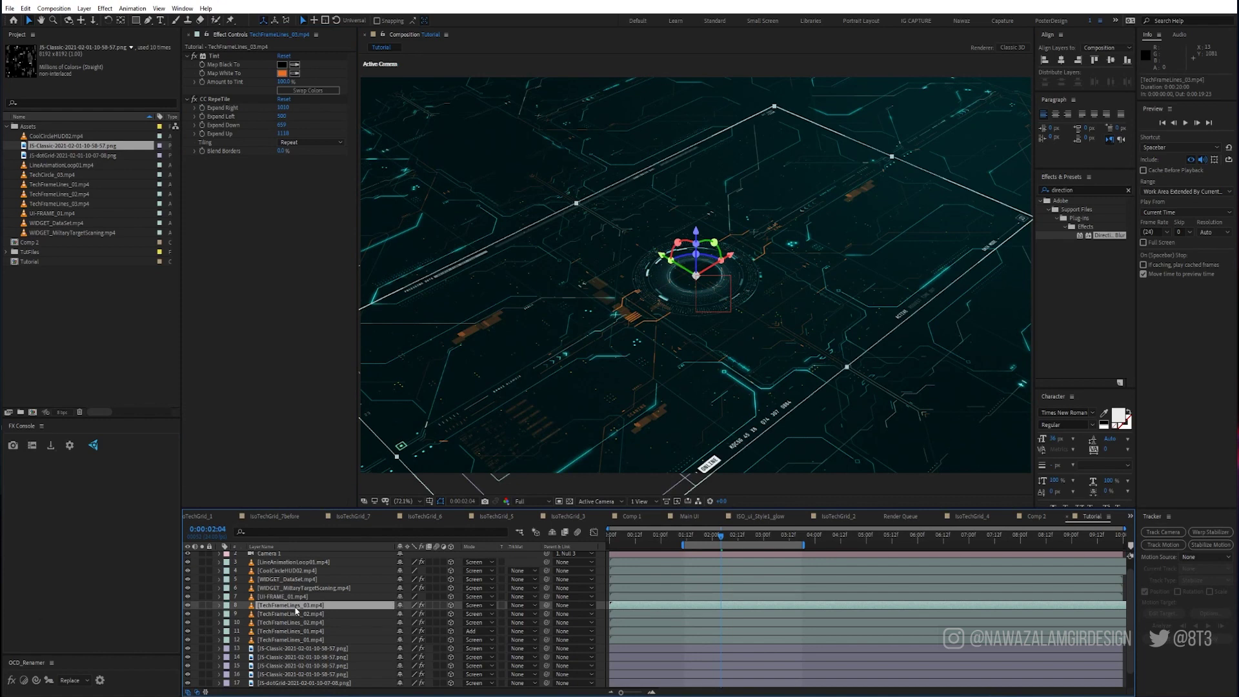
key("ctrl+d")
left_click(202, 606)
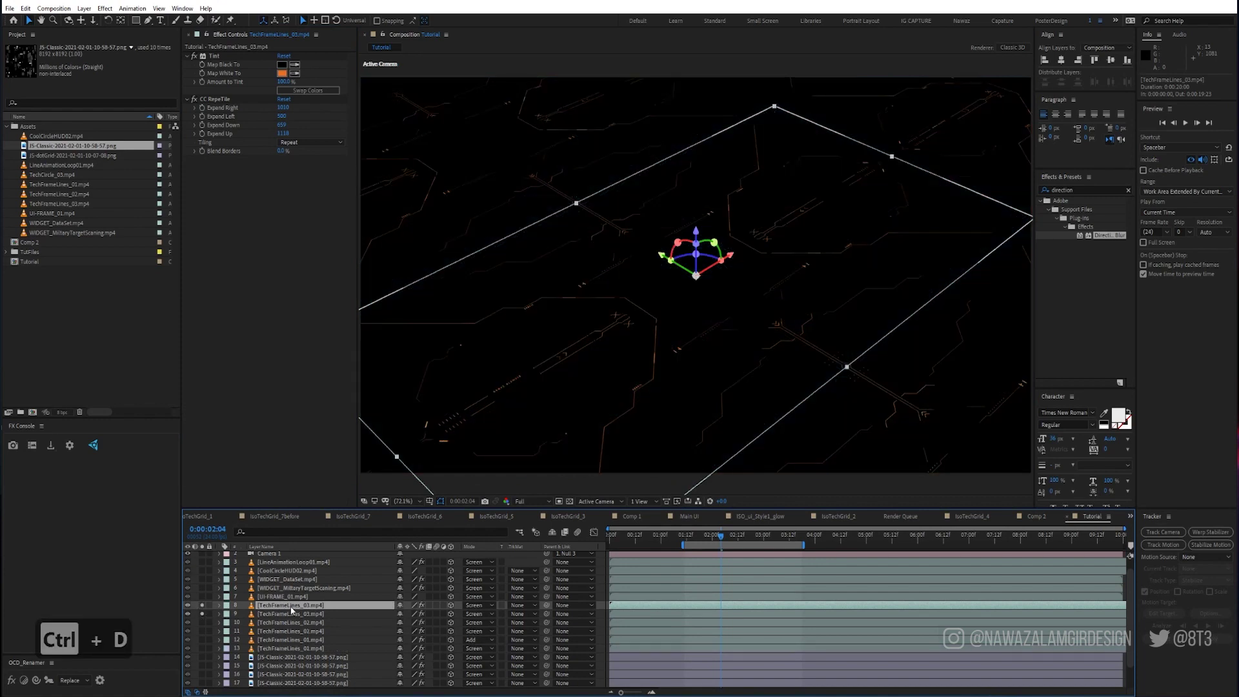
Step: Paste Fractal Noise and Glow onto the TechFrameLines_03 duplicate and raise the noise's Brightness, leaving only the duplicate soloed
key("ctrl+v")
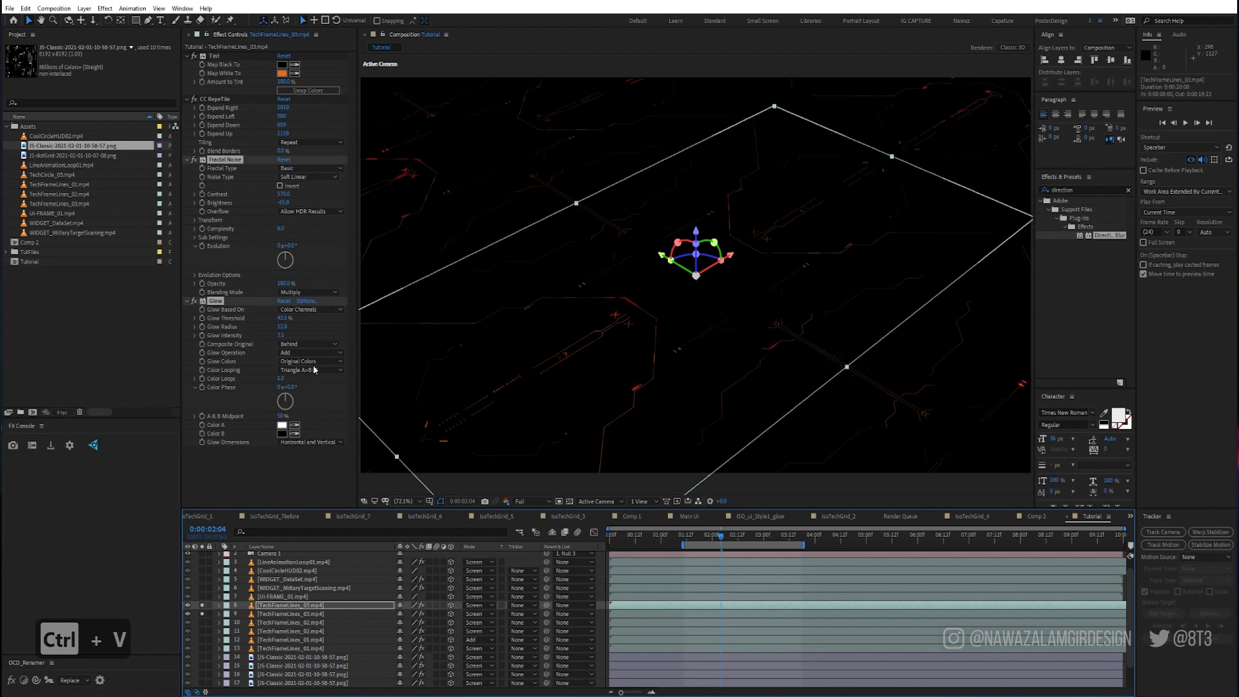
left_click(243, 295)
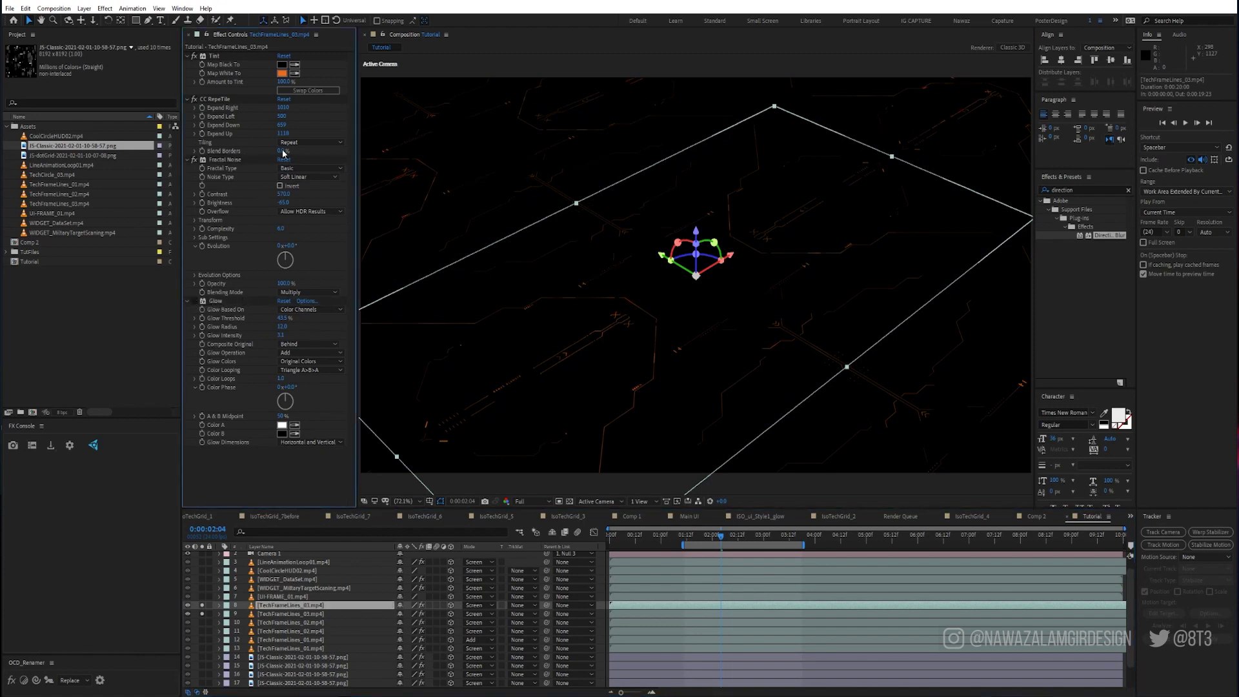
left_click_drag(289, 207, 305, 206)
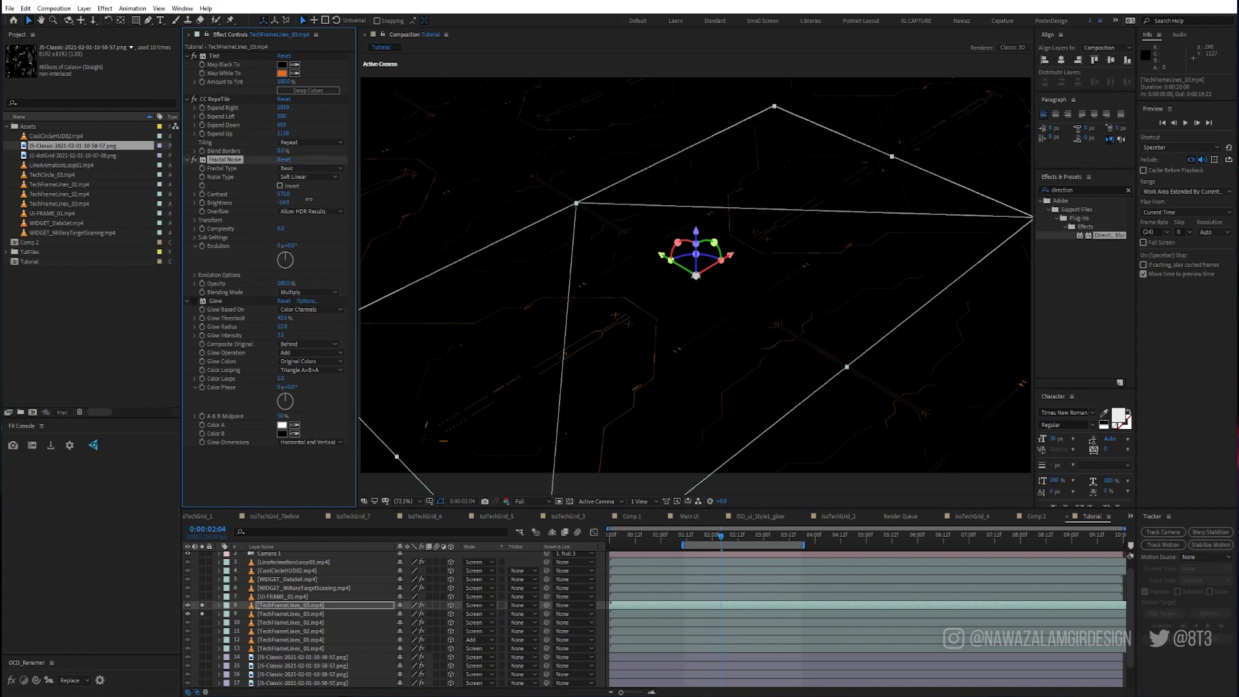
left_click(203, 615)
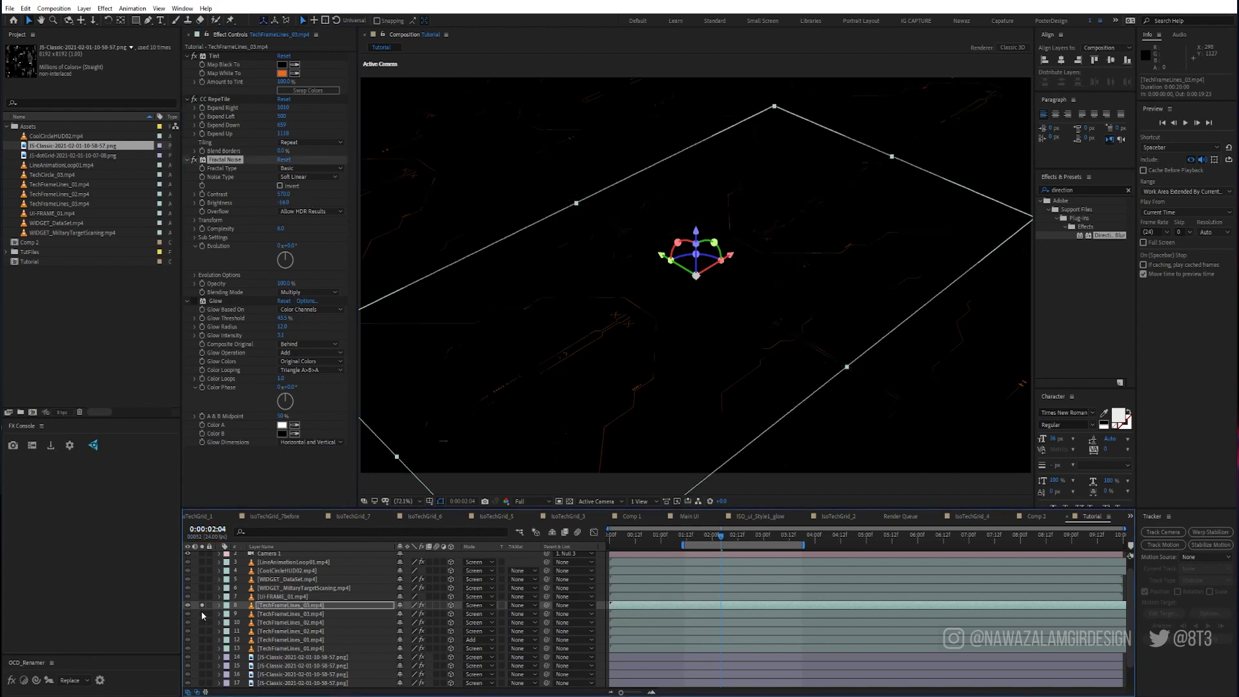
Step: Set the blending mode of the TechFrameLines_03 and TechFrameLines_02 duplicates to Add
left_click(483, 610)
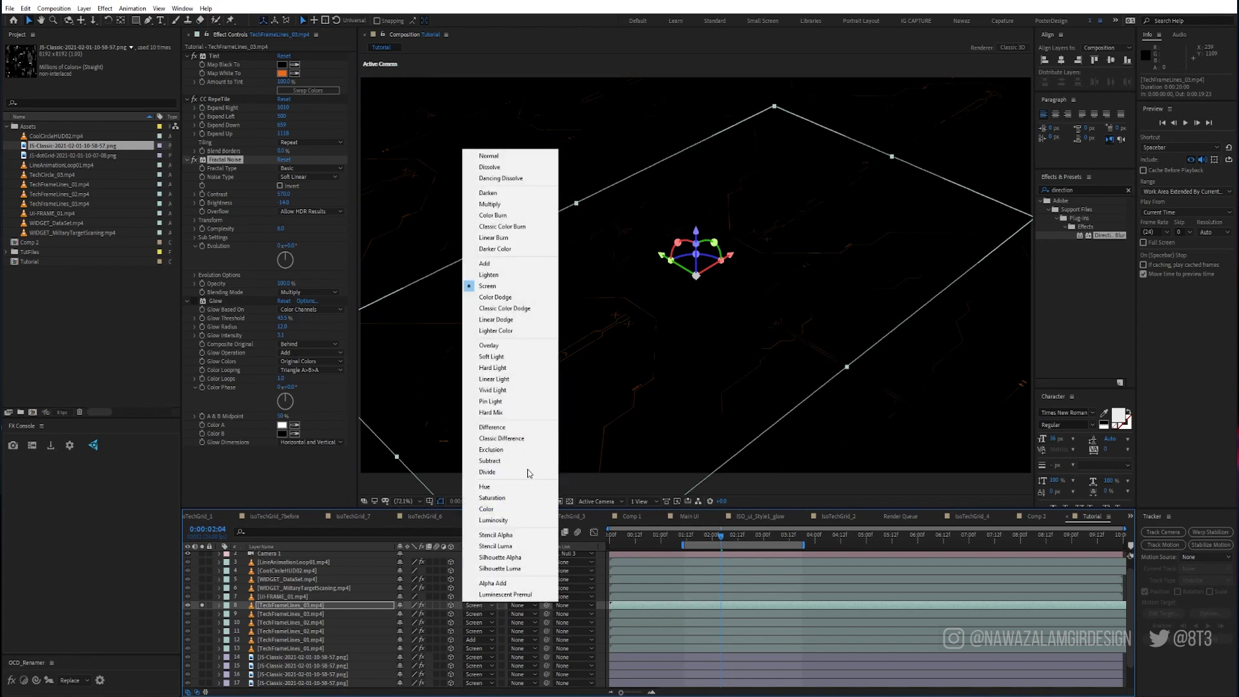
left_click(485, 265)
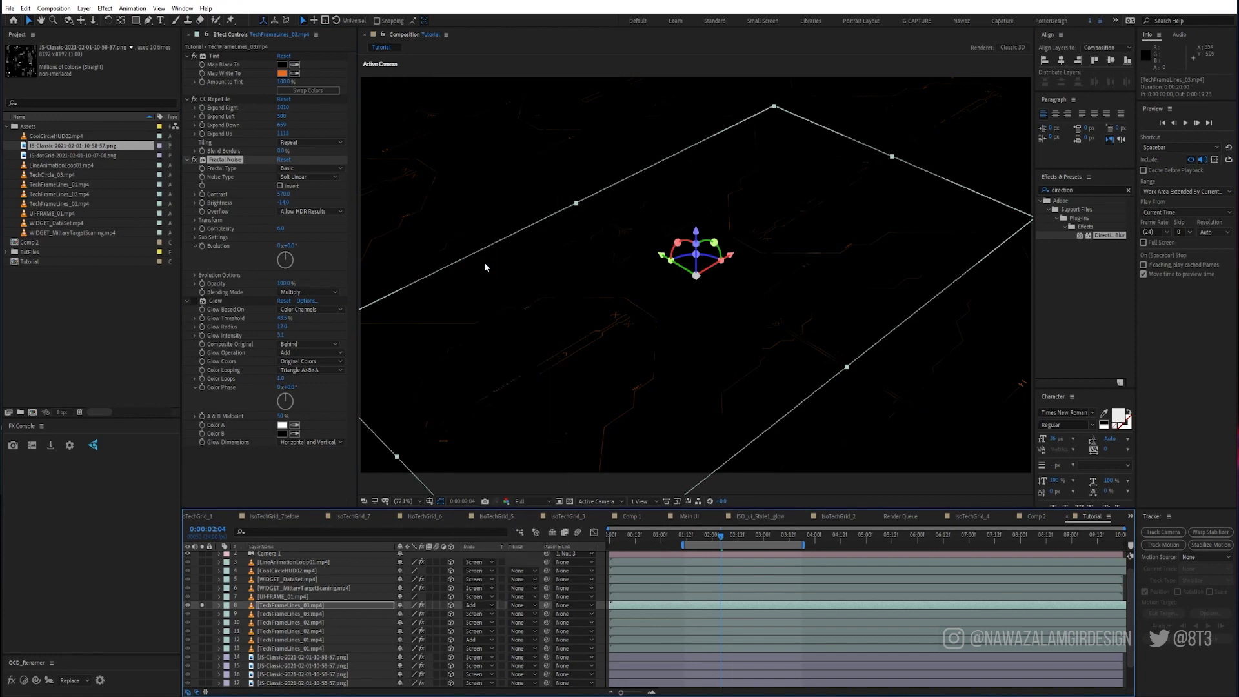
left_click(302, 623)
left_click(479, 623)
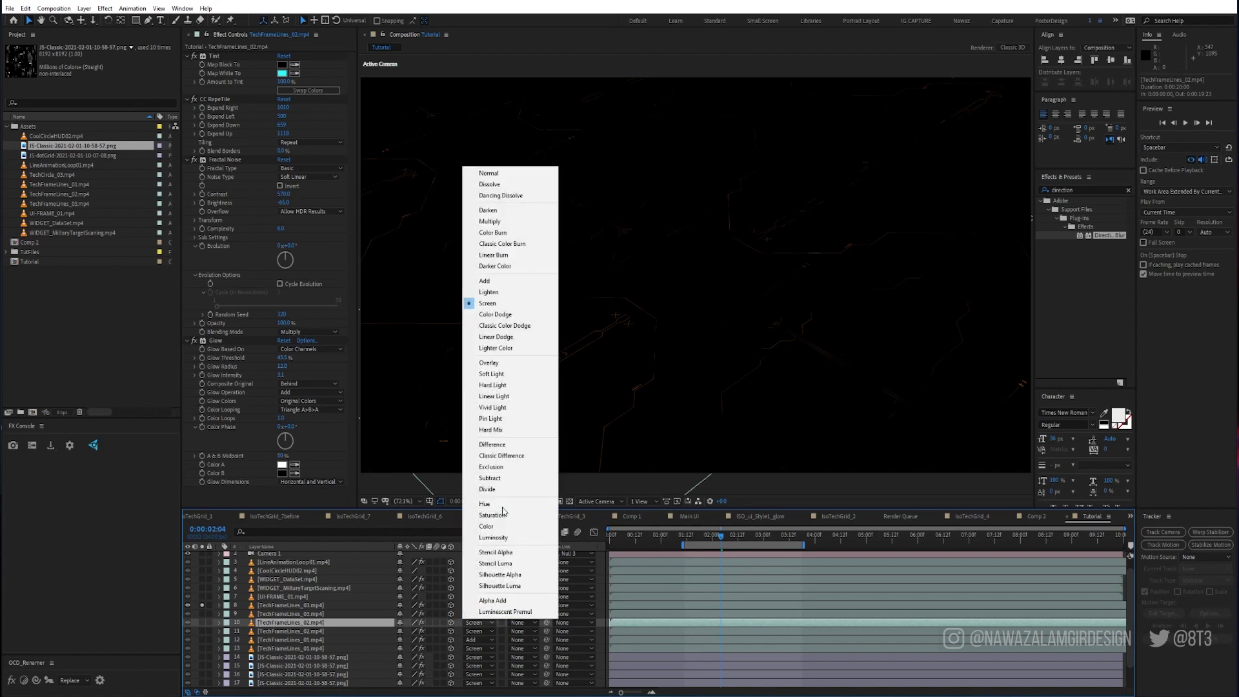
left_click(517, 282)
Step: Adjust the Fractal Noise Brightness on the TechFrameLines_03 duplicate to about -49
left_click(279, 606)
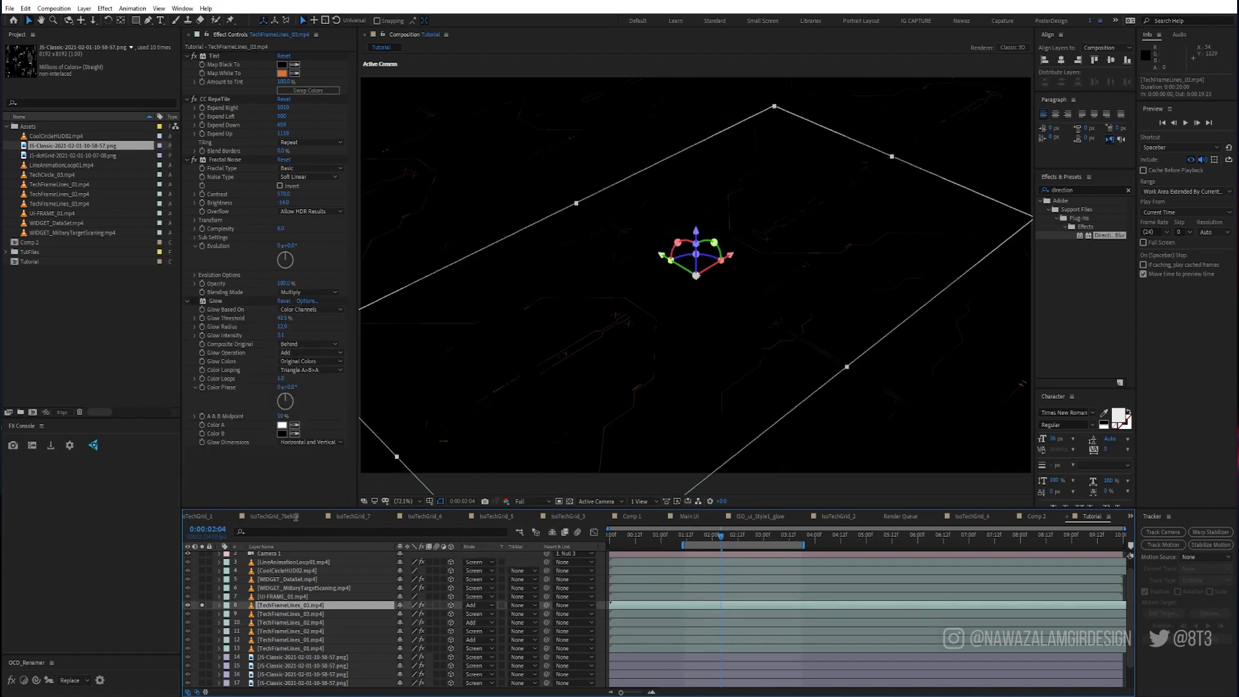
left_click_drag(282, 203, 231, 202)
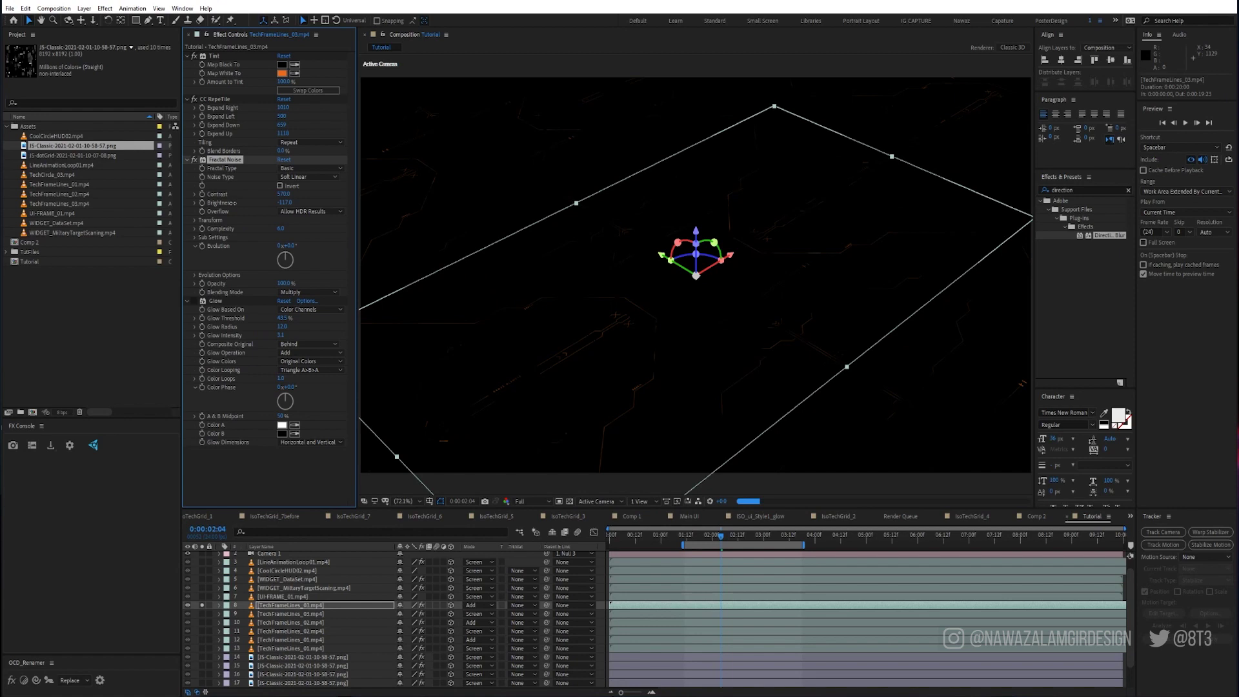
left_click_drag(316, 198, 346, 197)
Step: Change the TechFrameLines_03 duplicate's Tint Map White To colour to golden yellow and unsolo the layer to check it in the composition
left_click(282, 73)
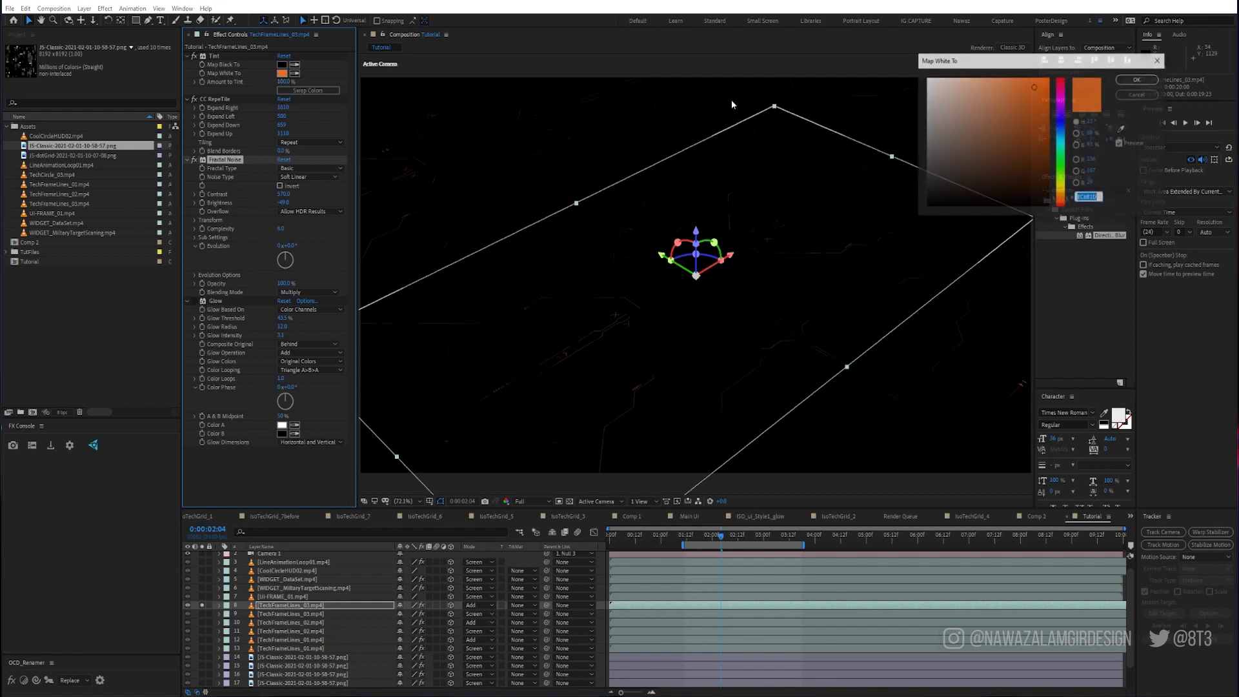
left_click(1008, 83)
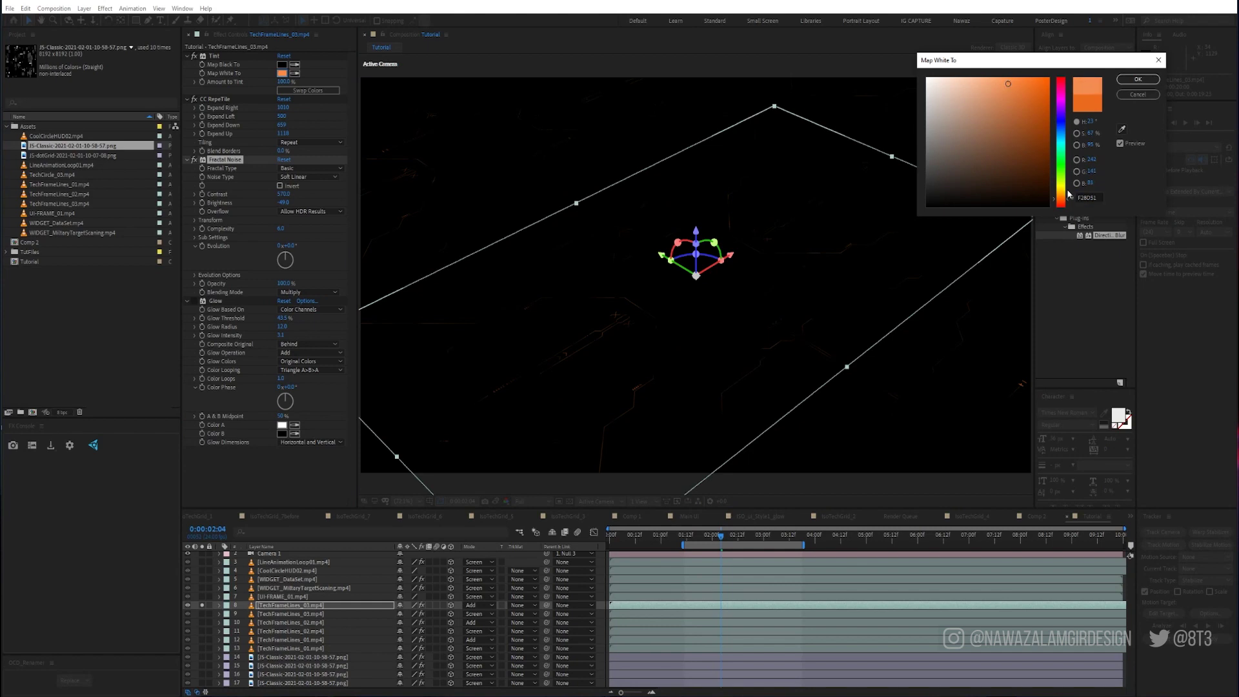
left_click_drag(1062, 199, 1060, 194)
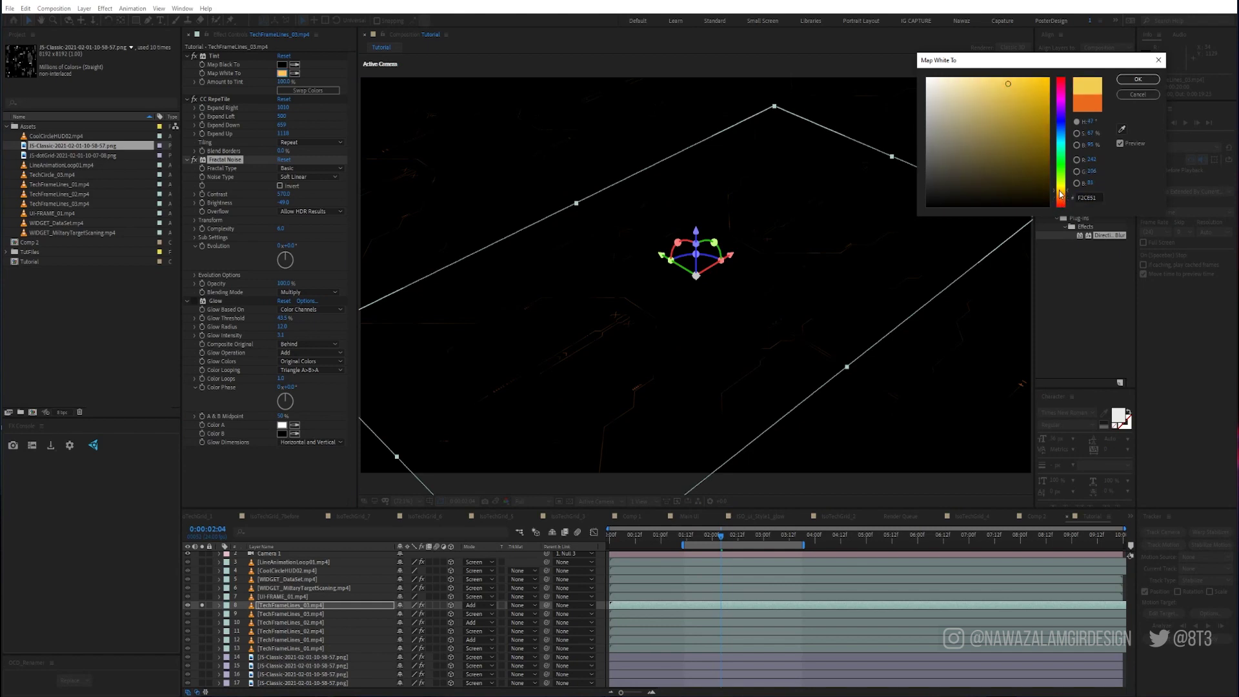
left_click(1138, 78)
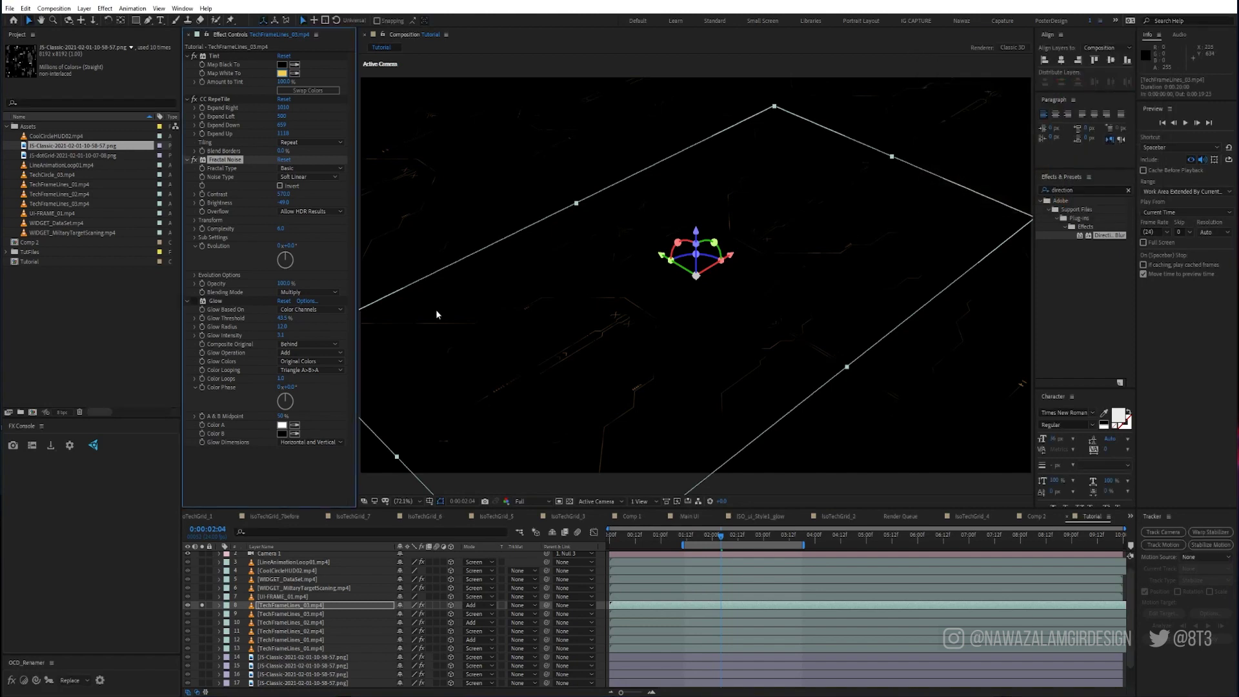
left_click(202, 606)
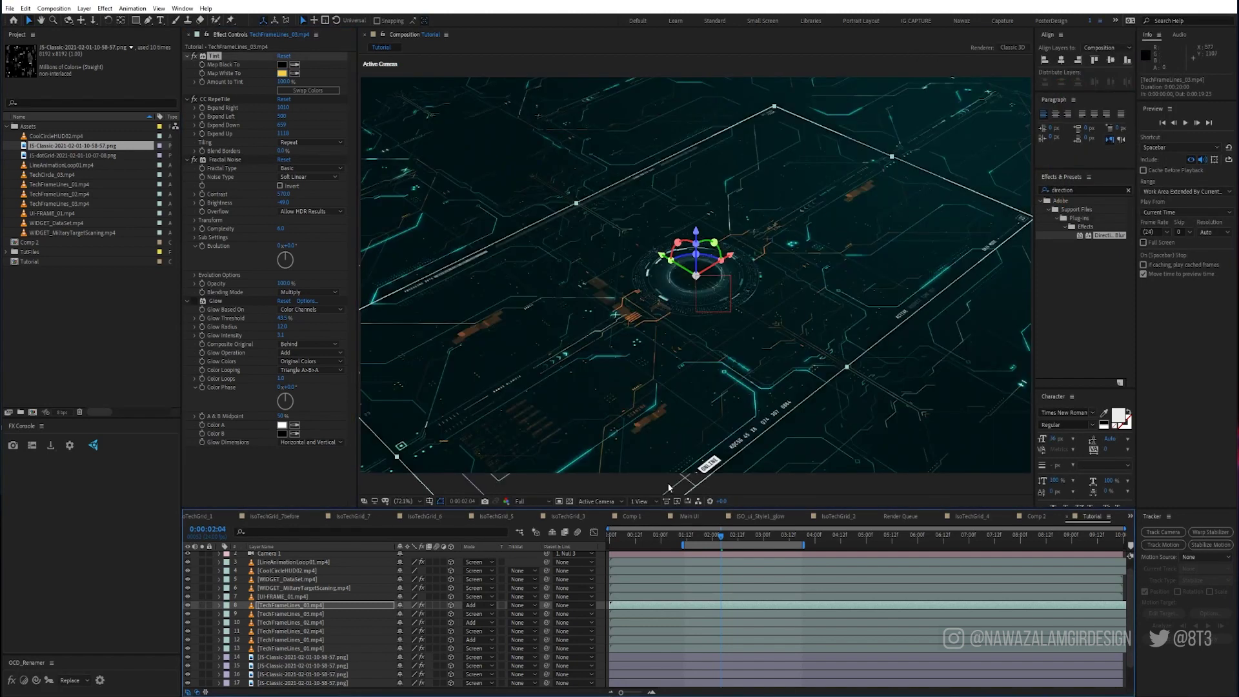
left_click(187, 605)
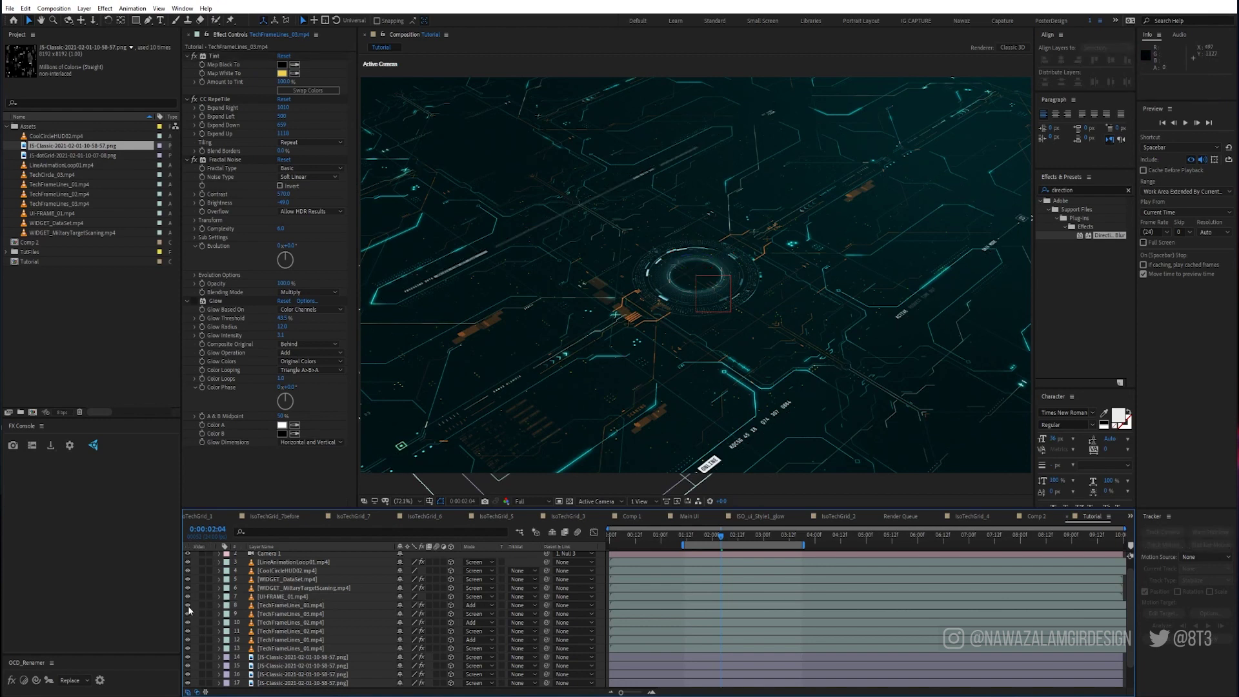
Step: Add an adjustment layer above all other layers and name it DoF
scroll(314, 574, "up", 1)
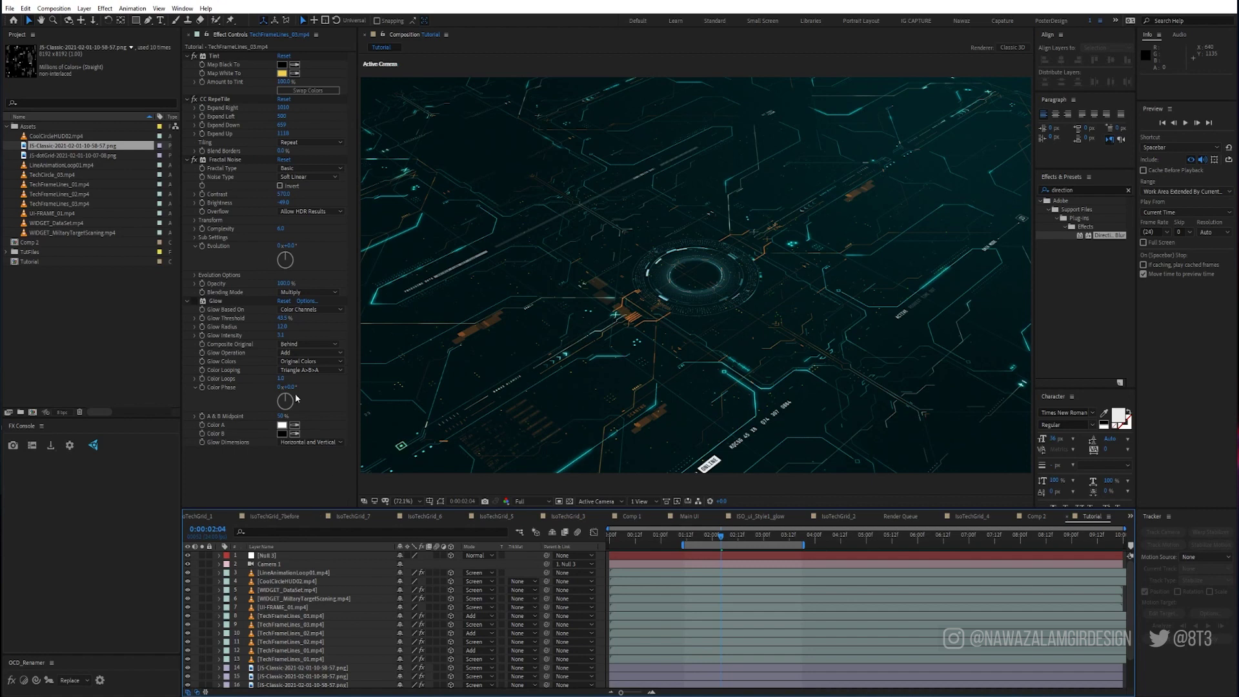
right_click(632, 588)
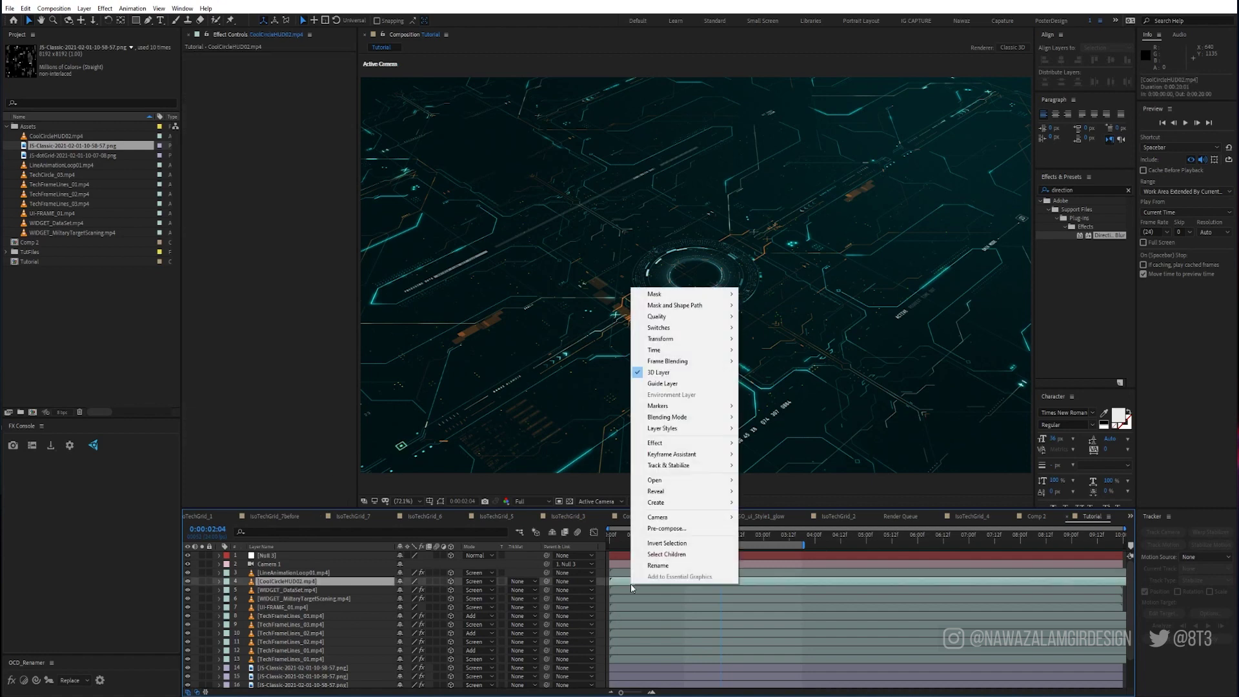
left_click(195, 589)
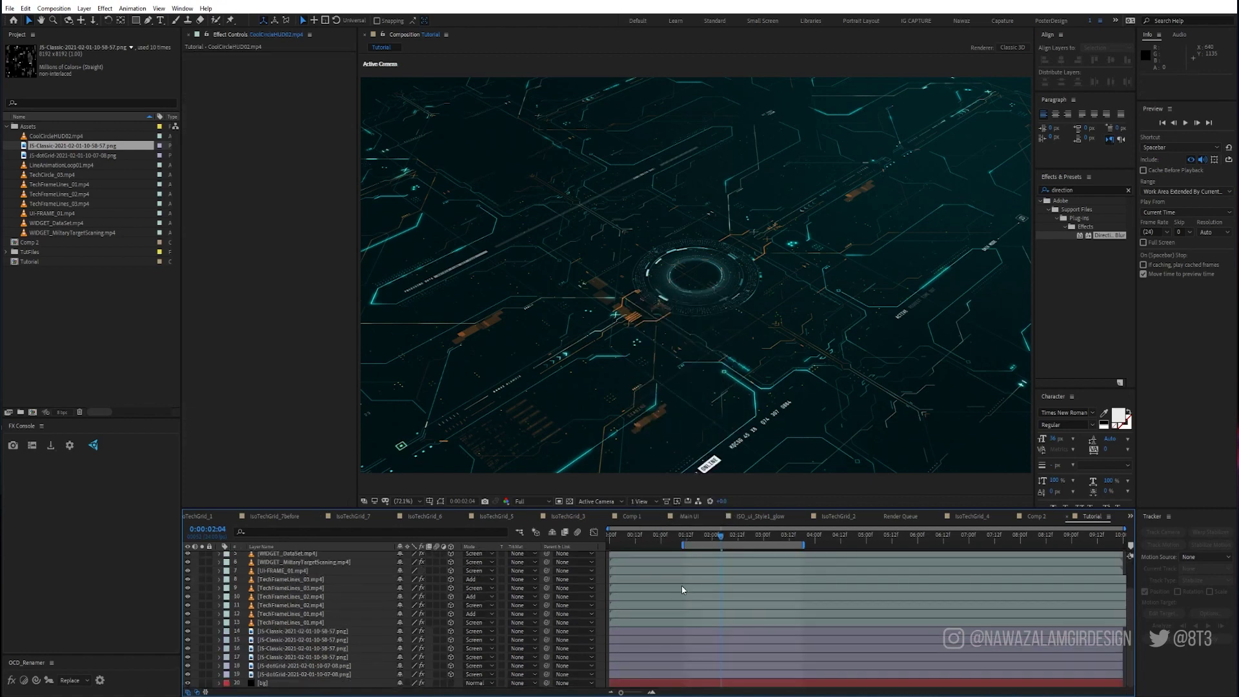
right_click(197, 562)
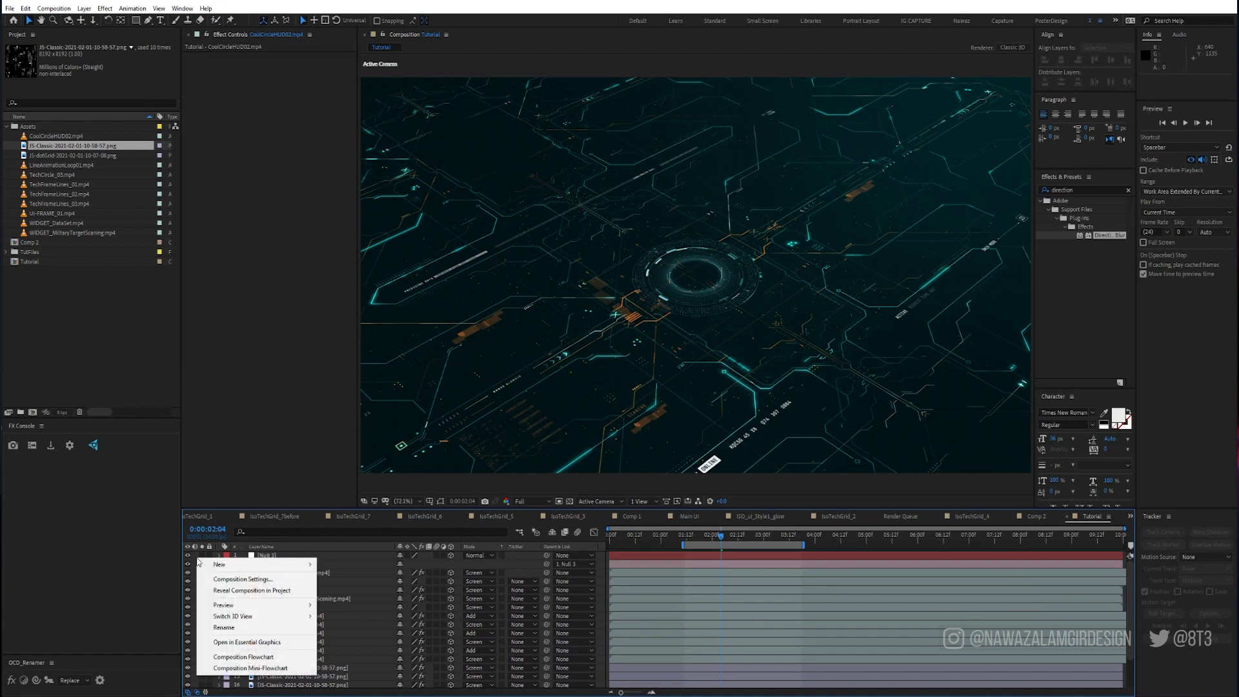
mouse_move(236, 567)
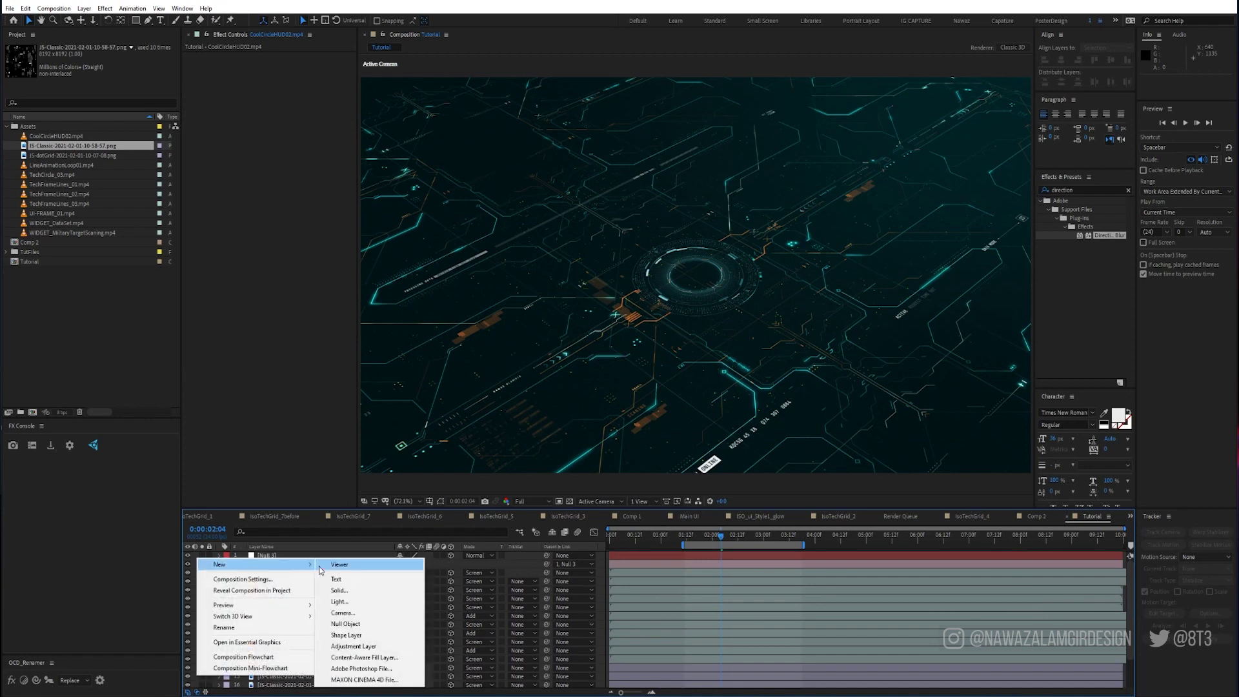
left_click(363, 647)
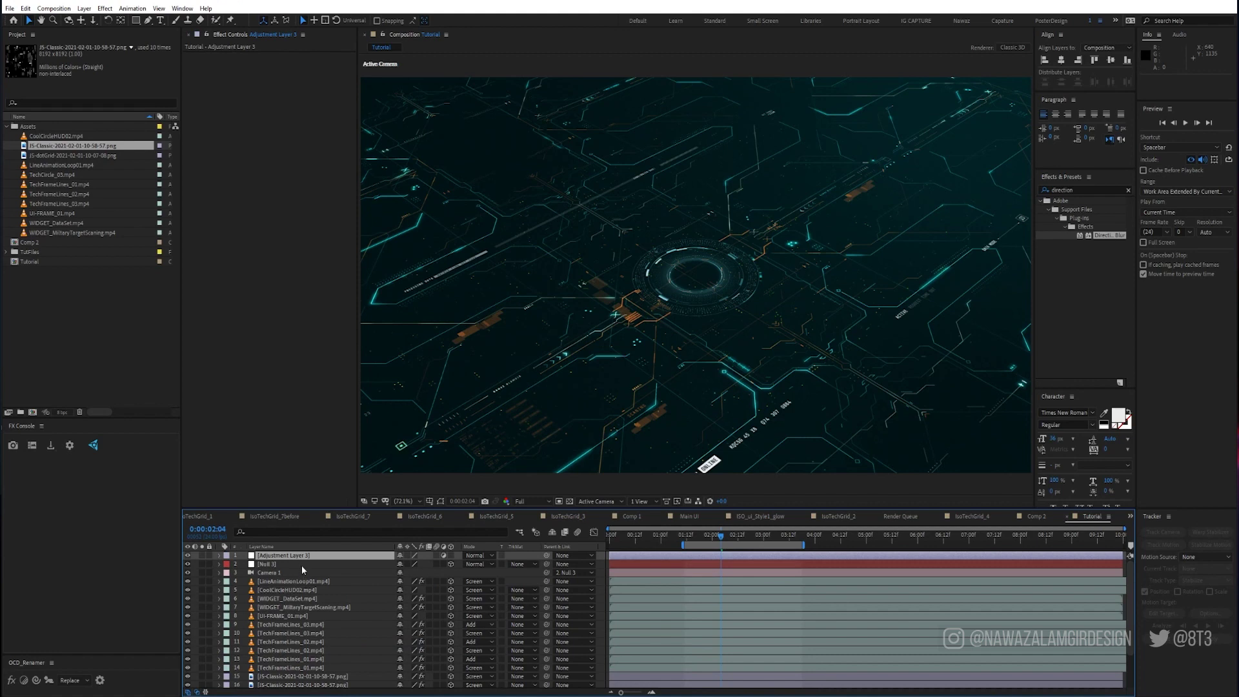
key("Return")
type("DoF")
key("Return")
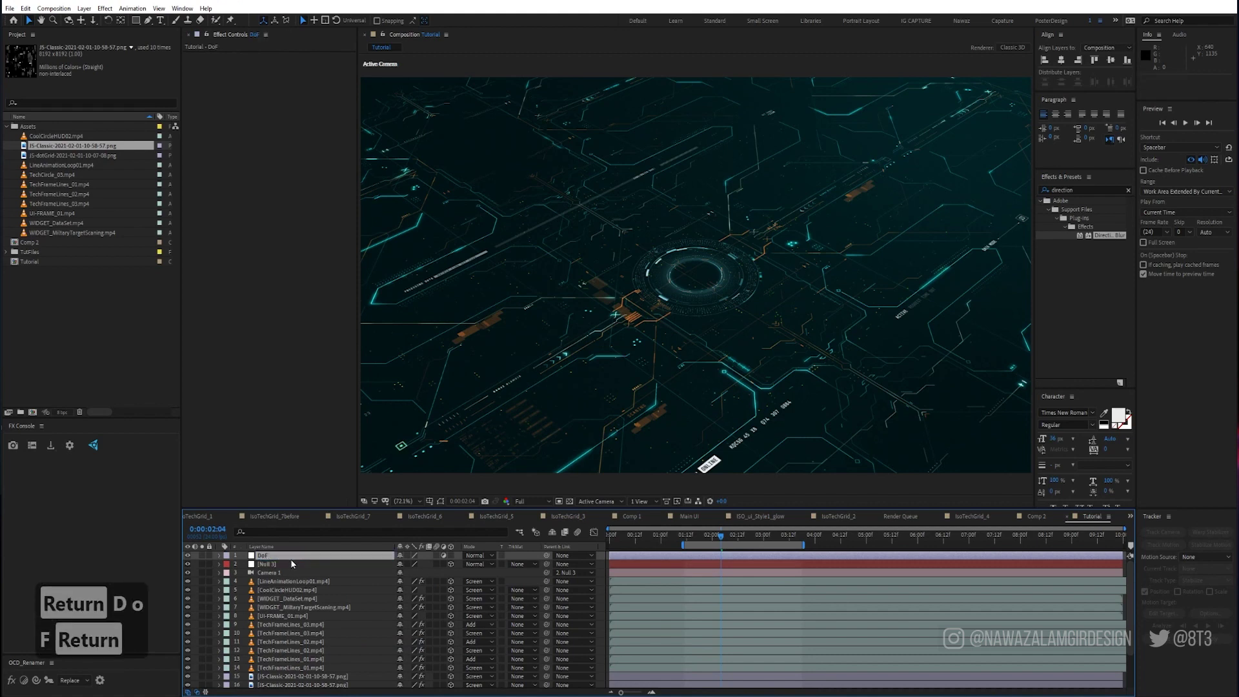
Step: Create a black solid, move it above the DoF layer and rename it BlurMap
left_click(314, 625)
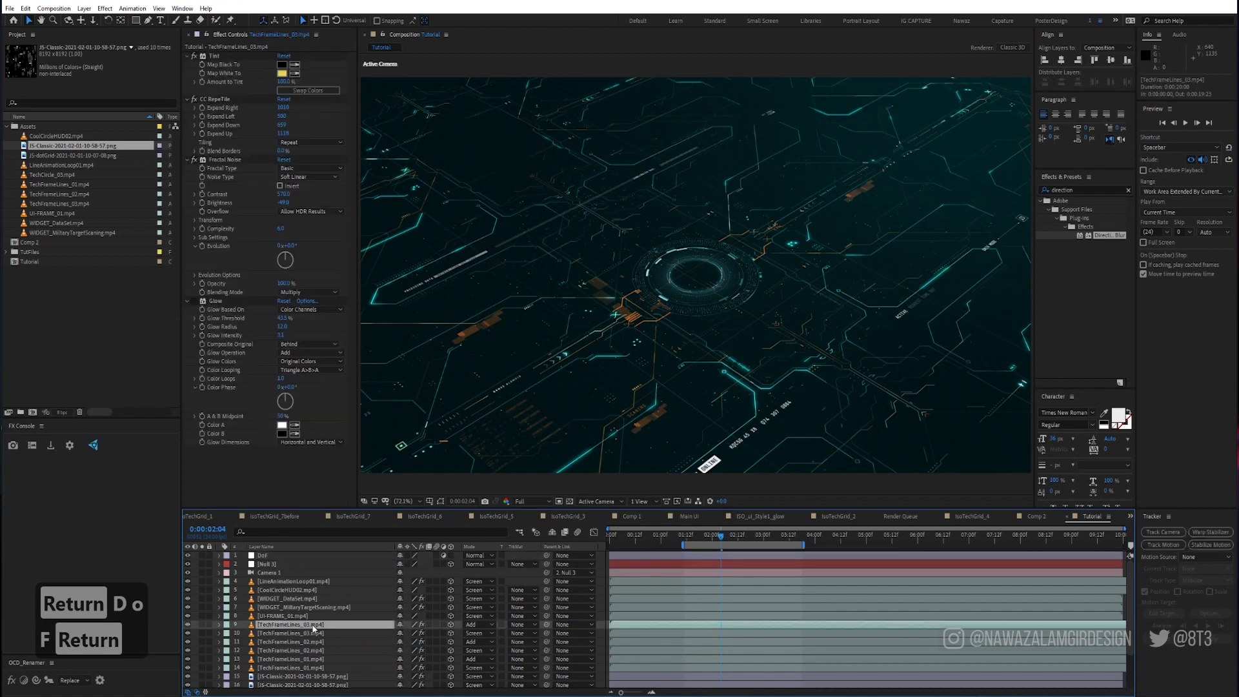
scroll(313, 628, "down", 2)
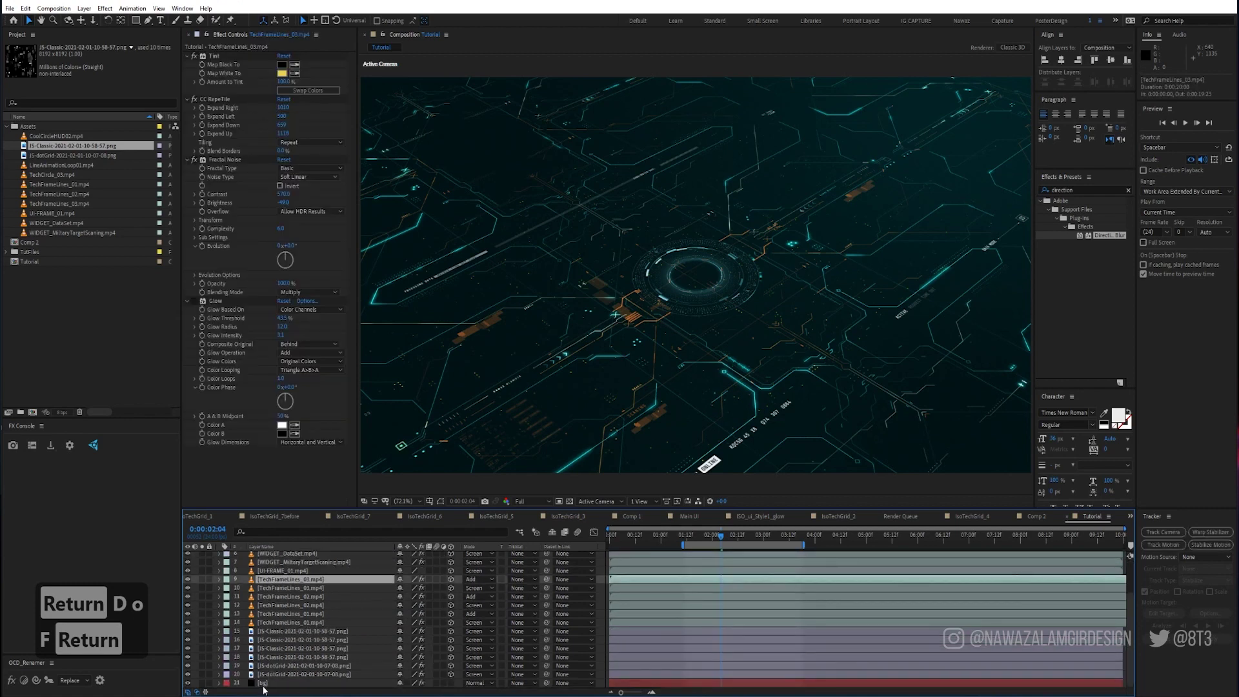
scroll(305, 567, "up", 2)
key("ctrl+y")
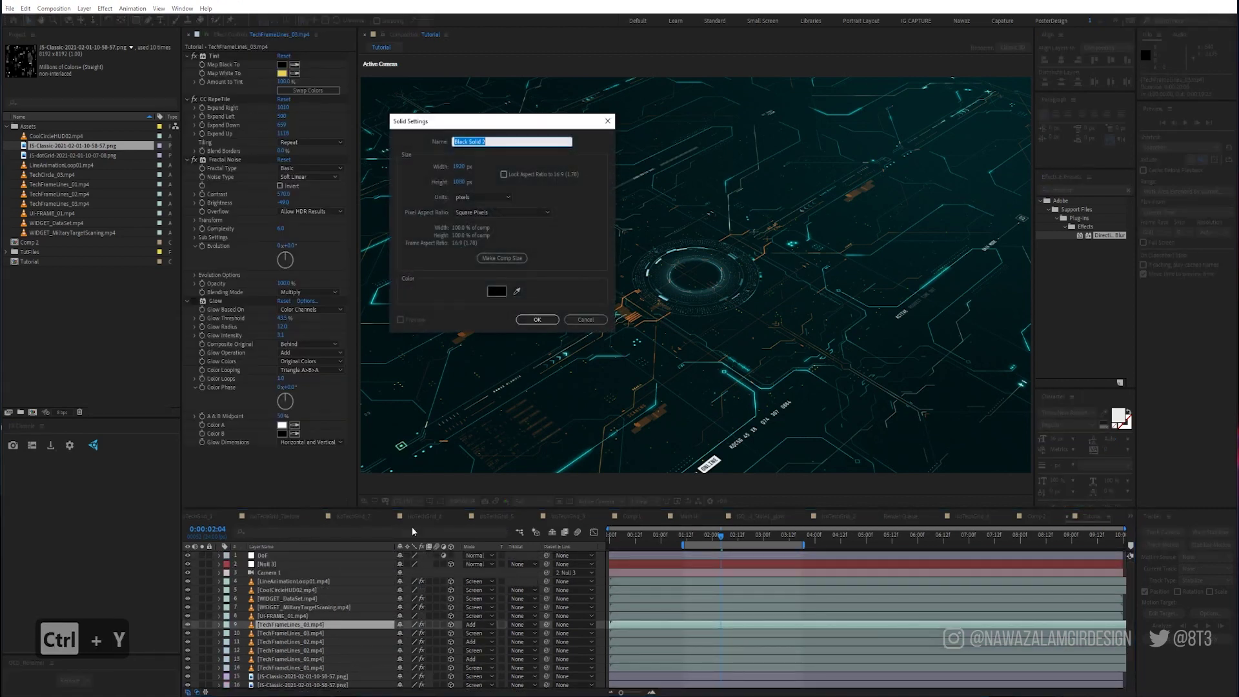
left_click(537, 319)
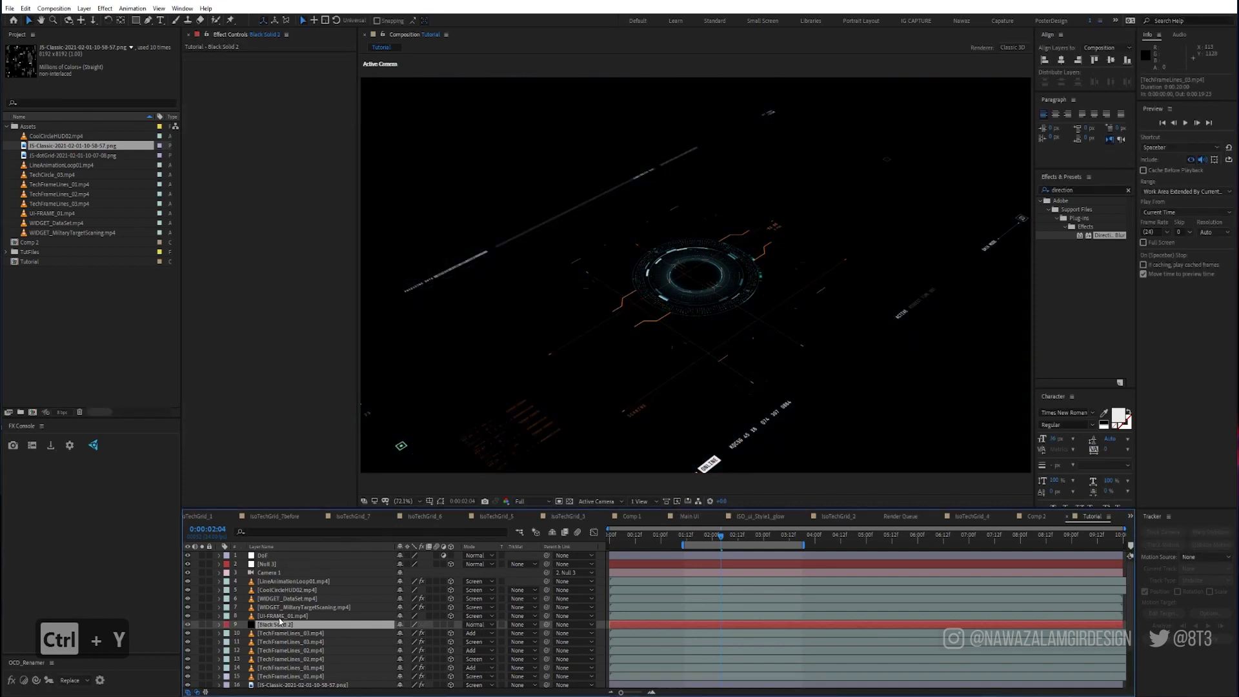
left_click_drag(281, 625, 293, 553)
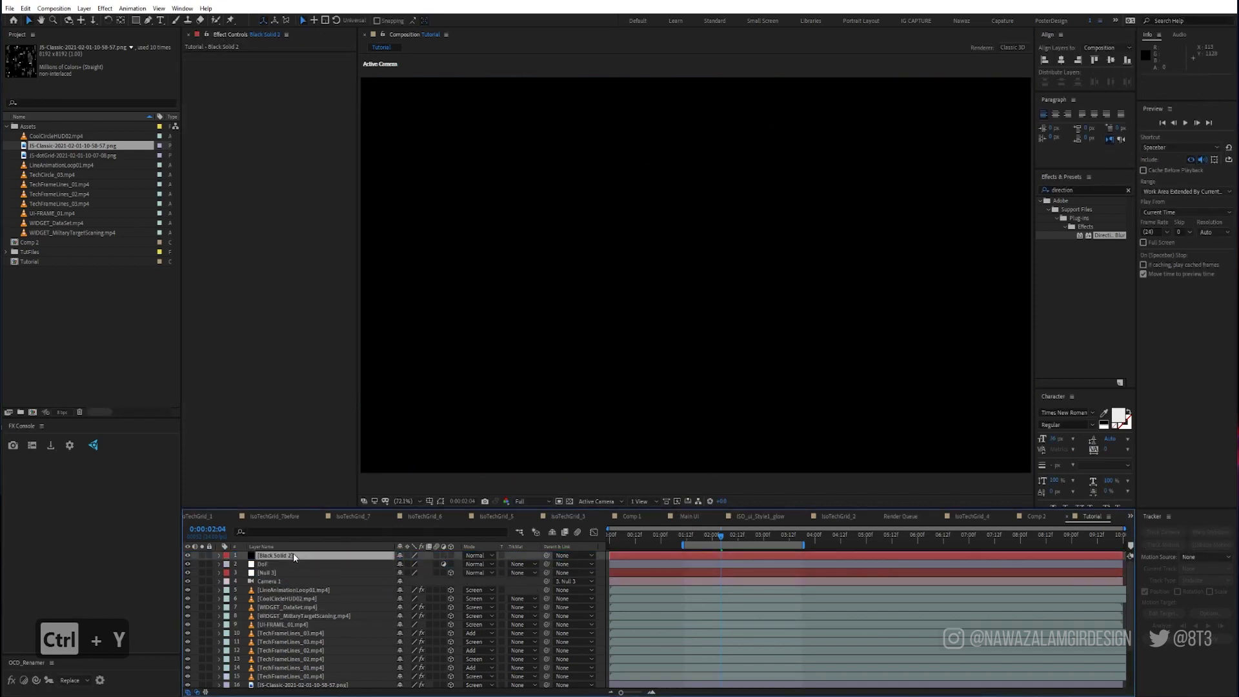
key("Return")
type("Blur")
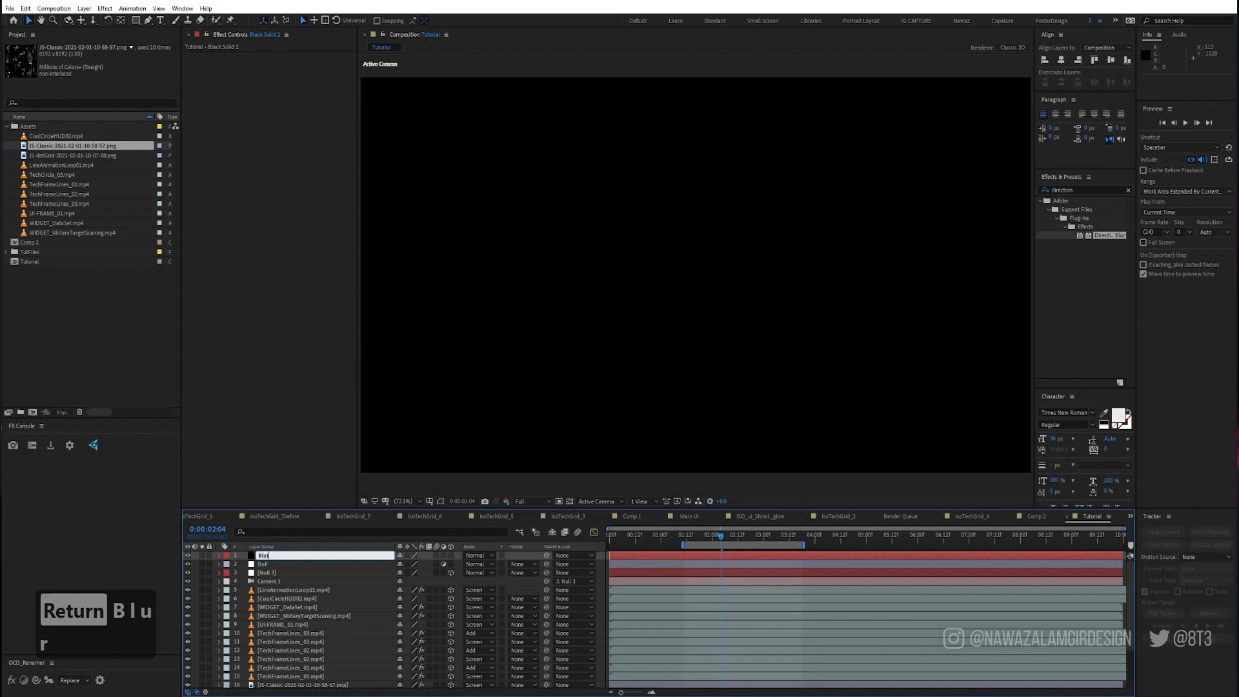
type("Map")
key("Return")
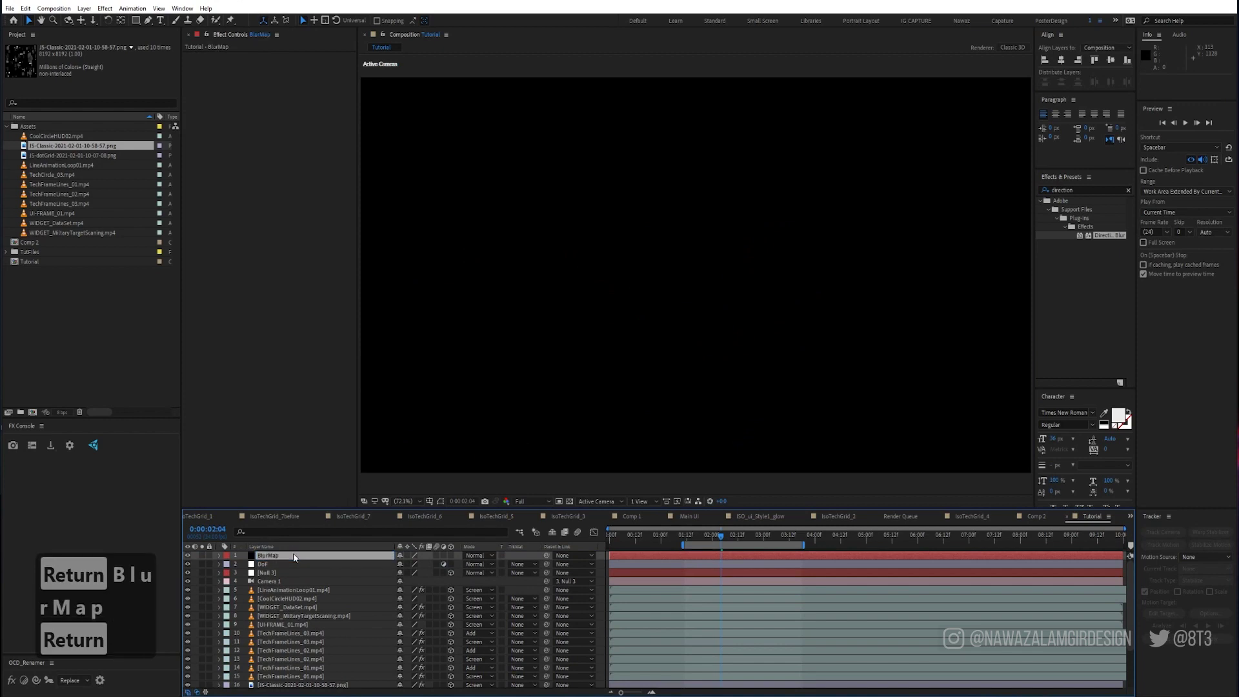
Step: Apply a Fill effect to the BlurMap layer and set its colour to white (FFFFFF)
key("ctrl+space")
type("fill")
key("Return")
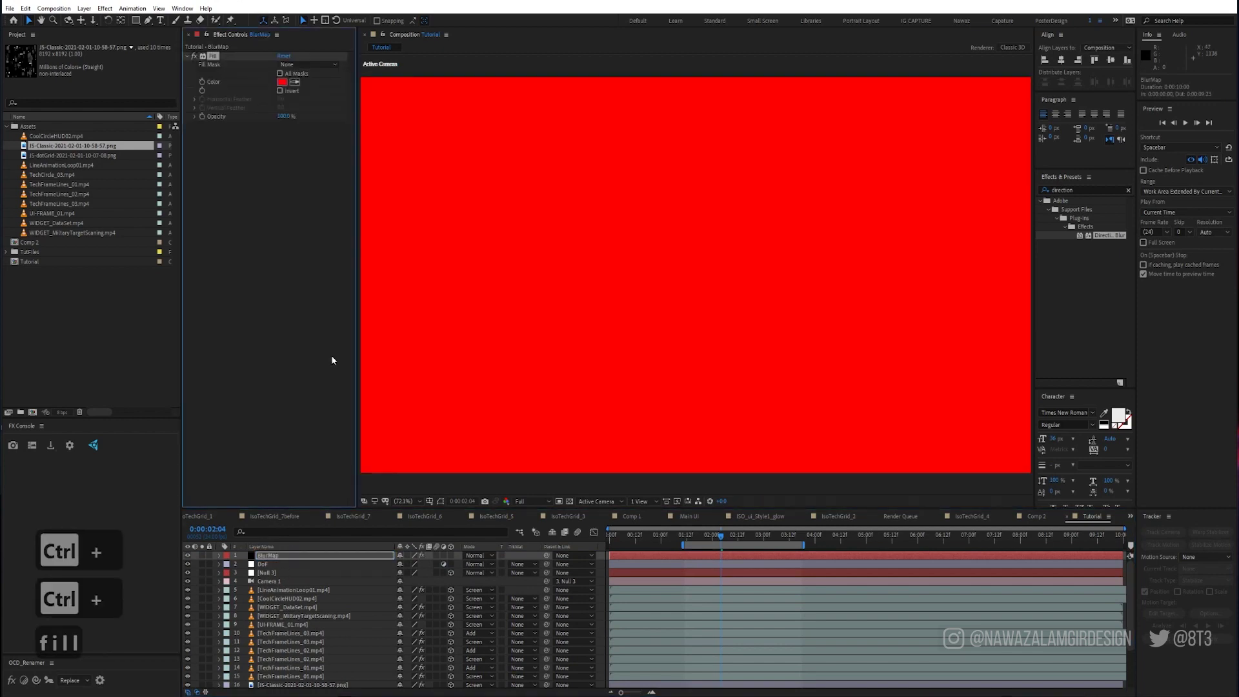
left_click(282, 82)
type("ffffff")
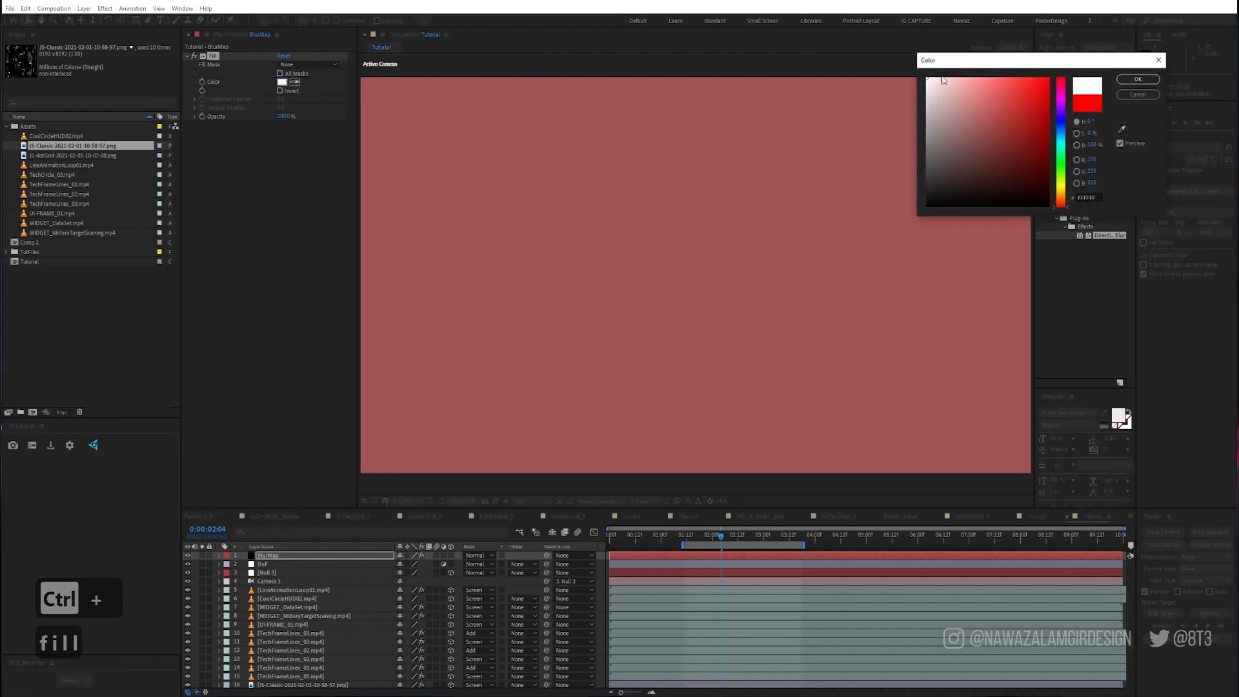
key("Return")
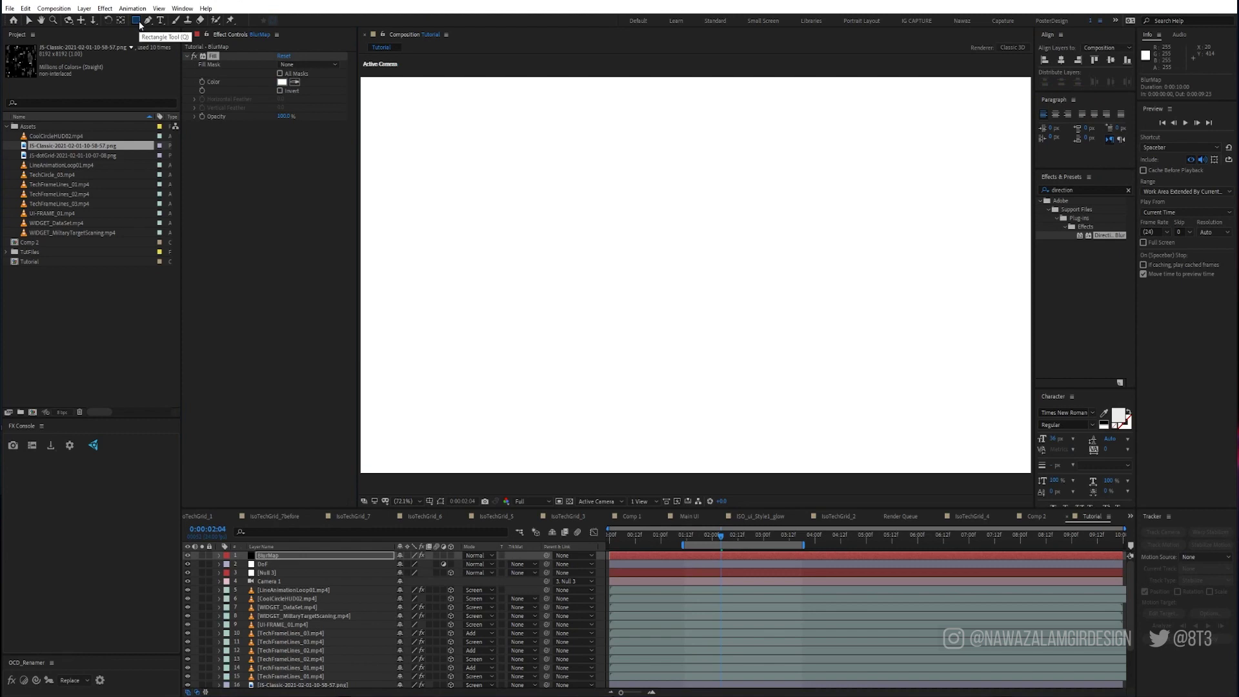
Step: Draw a wide rectangular mask on BlurMap across the middle of the frame, extending past both side edges
key("comma")
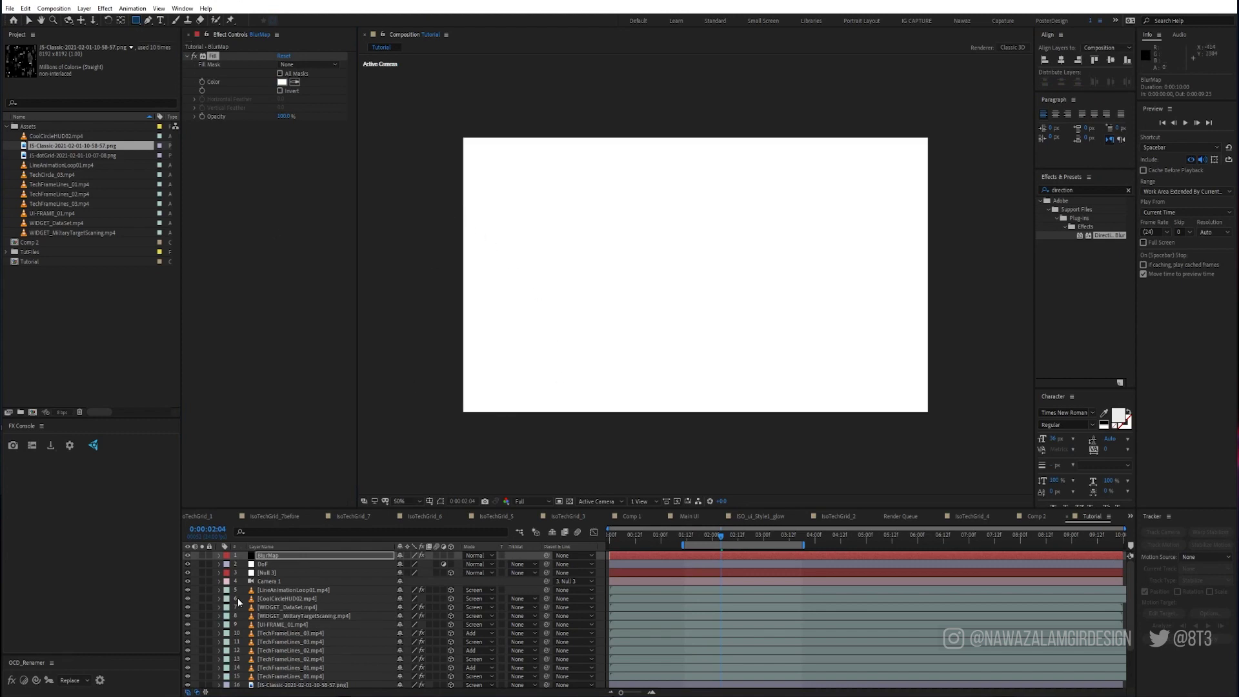
left_click(257, 559)
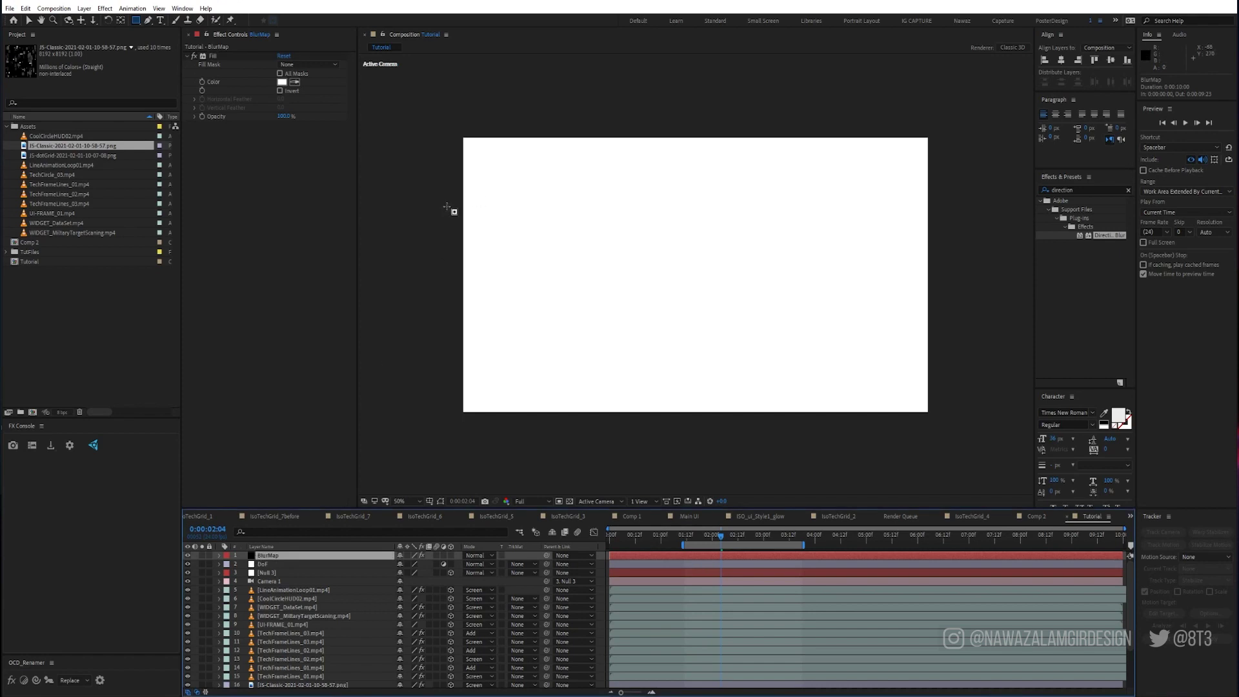
left_click_drag(437, 200, 958, 362)
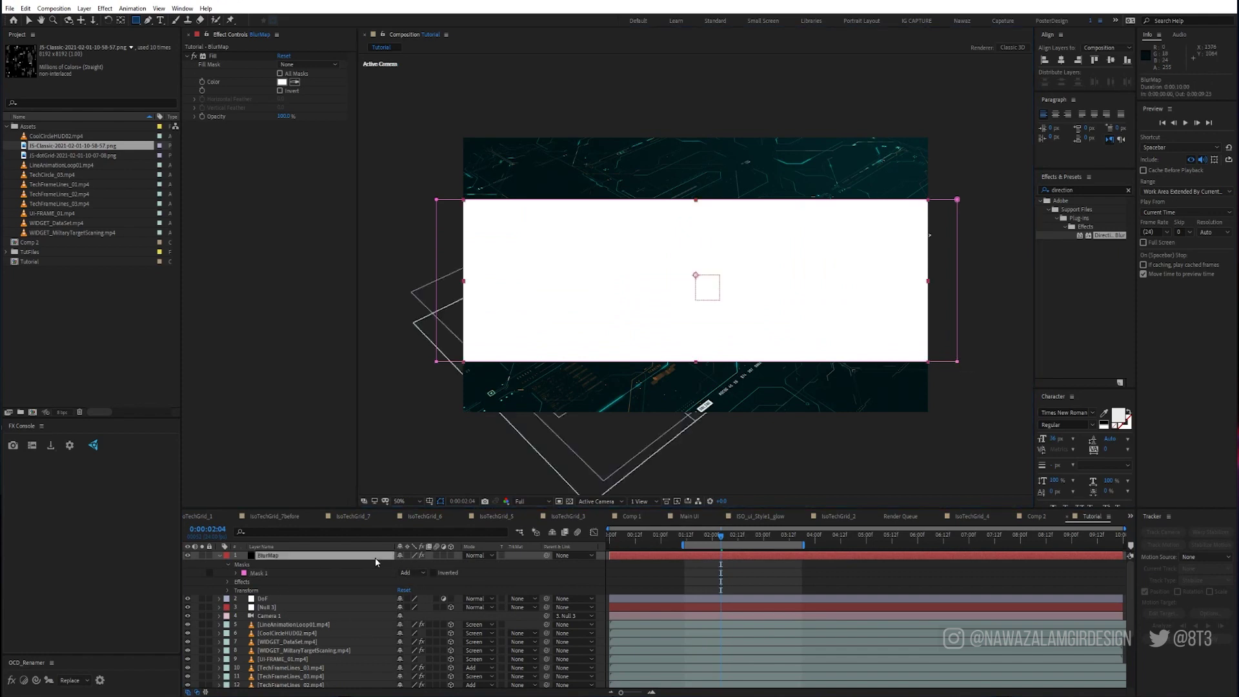
Step: Feather the BlurMap mask by about 325 pixels and rotate it into a diagonal band rising from lower left to upper right
key("f")
left_click_drag(410, 572, 573, 568)
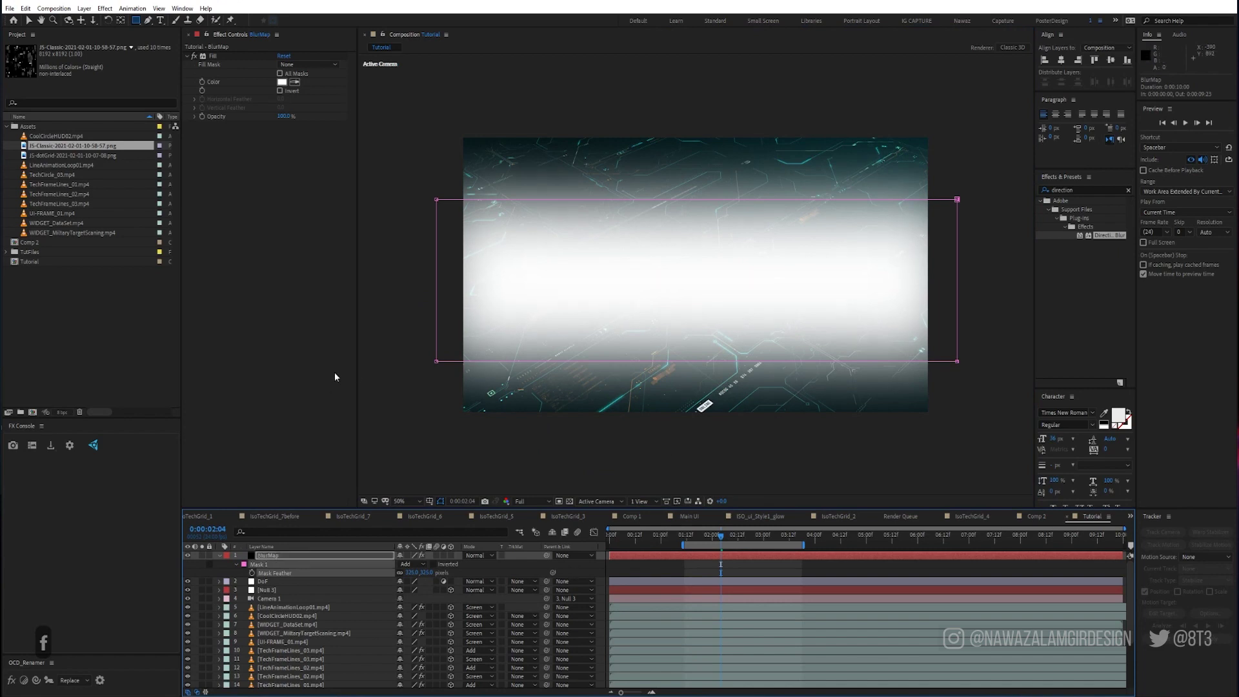
left_click(276, 565)
key("ctrl+t")
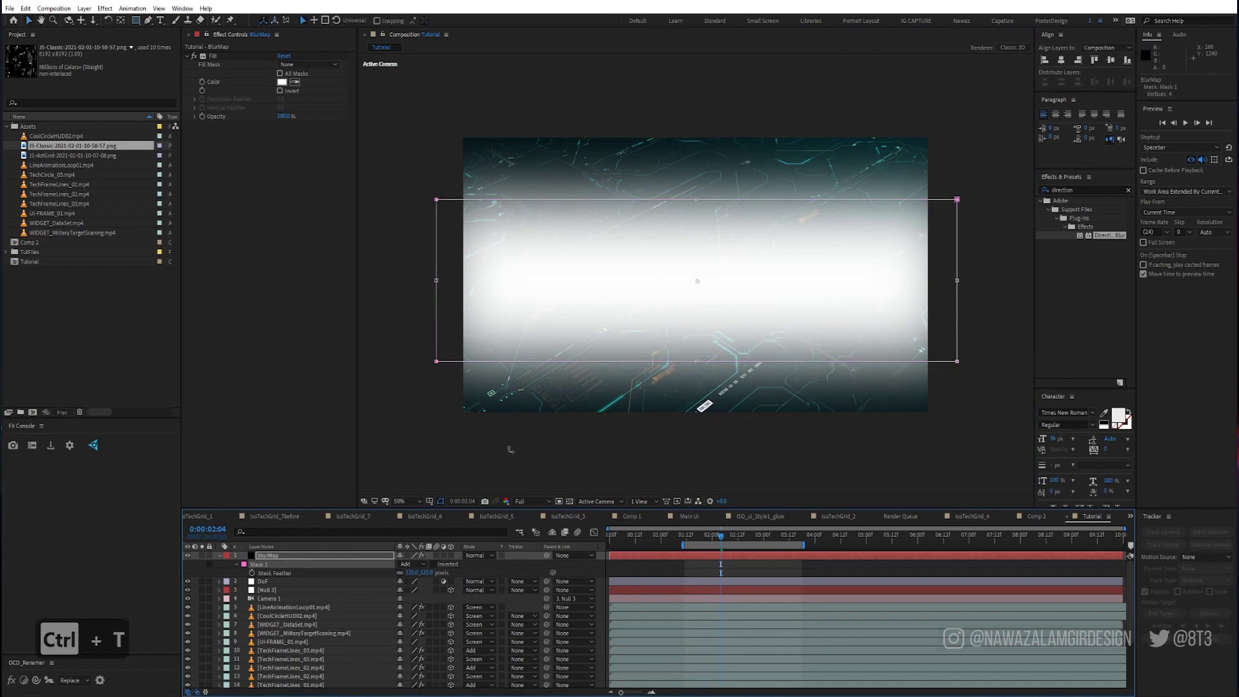
left_click_drag(980, 191, 879, 107)
left_click(348, 559)
left_click(275, 565)
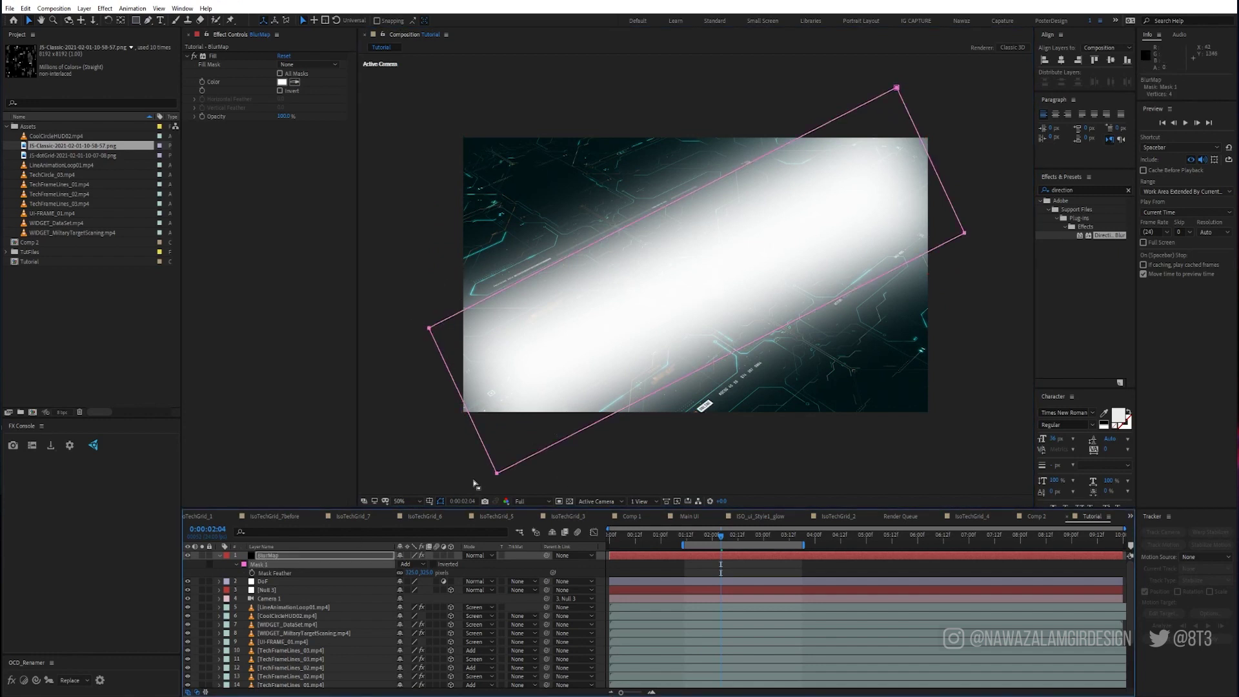
Step: Reshape the mask's corner points into a wider diagonal band extending past the frame, and hide the BlurMap layer
left_click_drag(498, 477, 905, 239)
key("comma")
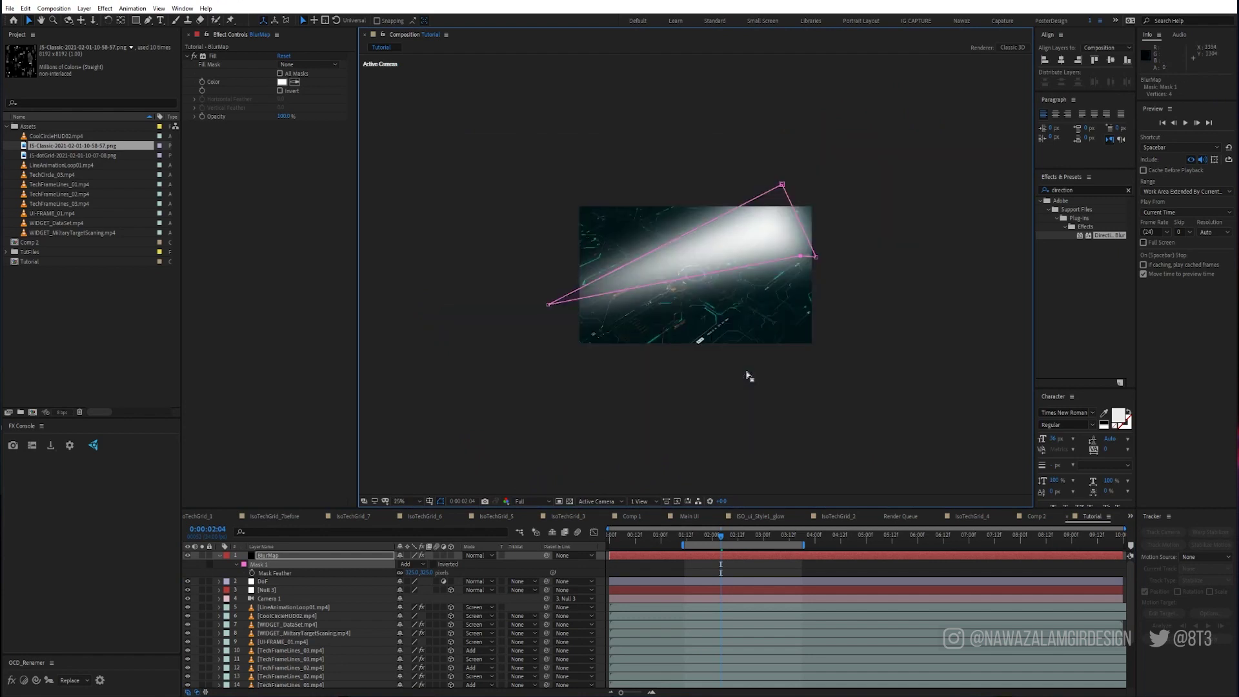
left_click_drag(800, 256, 668, 395)
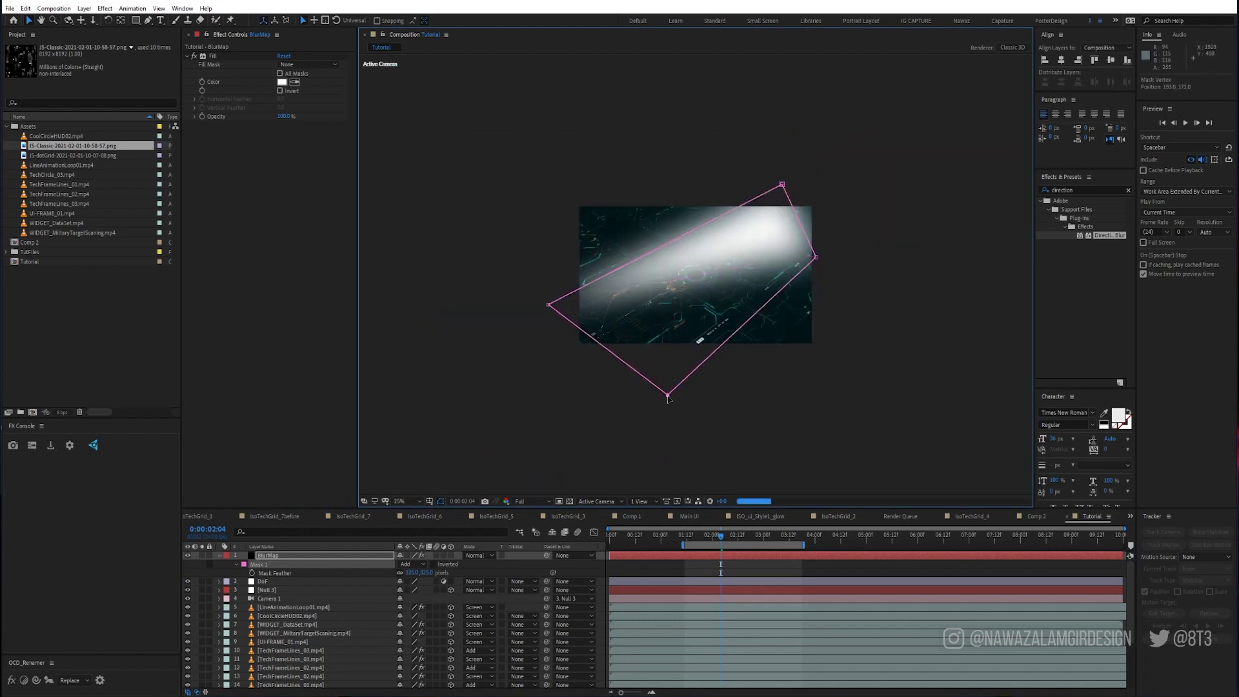
left_click_drag(817, 257, 871, 202)
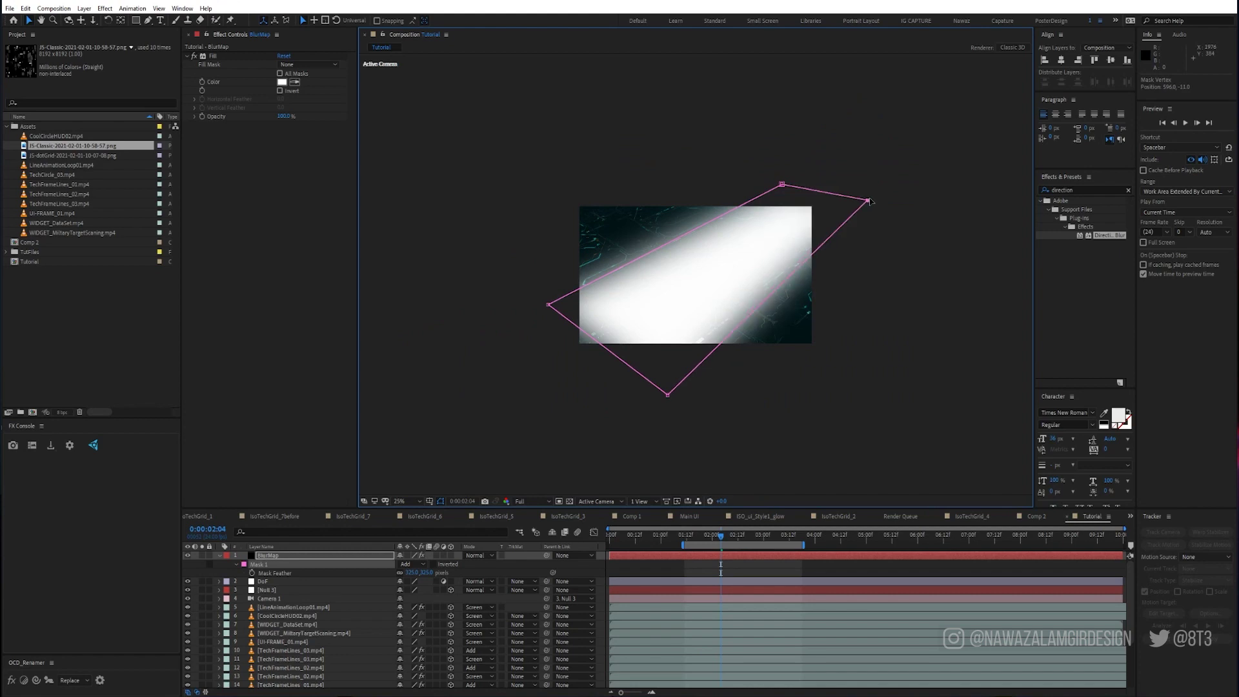
left_click_drag(783, 184, 771, 186)
left_click_drag(667, 396, 658, 395)
scroll(574, 327, "up", 2)
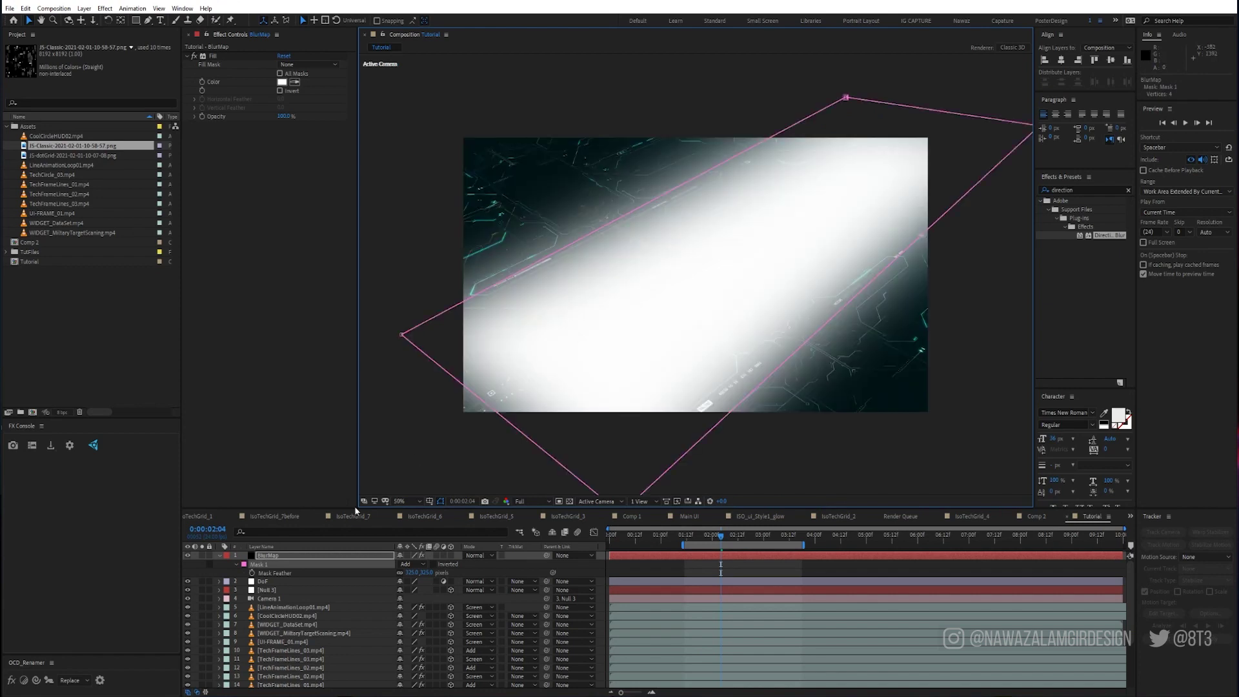
left_click(268, 559)
left_click(187, 556)
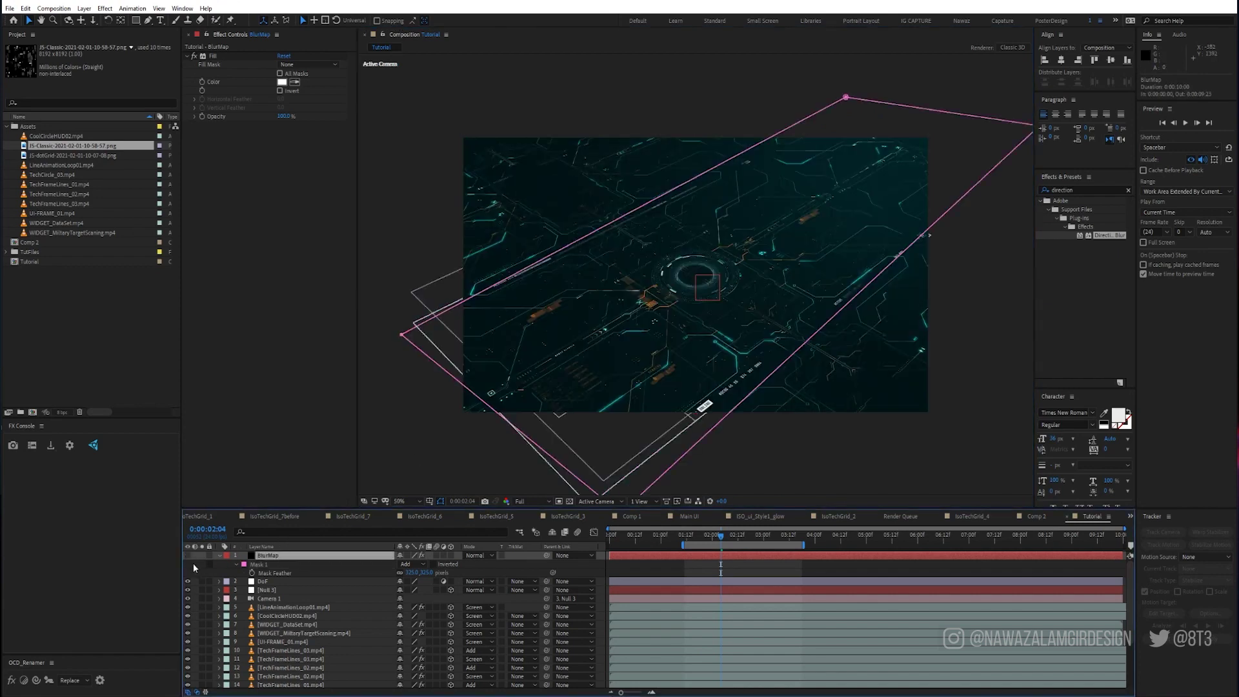
Step: Find the Camera Lens Blur effect and apply it to the DoF adjustment layer
left_click(270, 581)
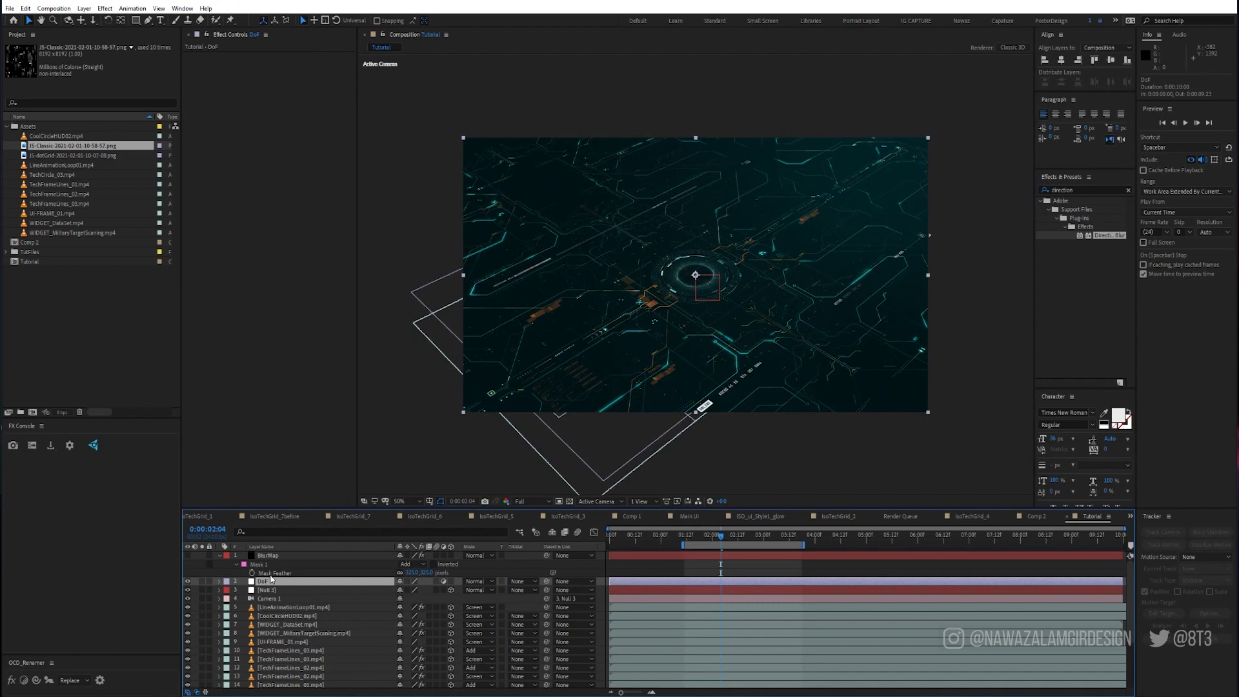
left_click(1085, 190)
type("came")
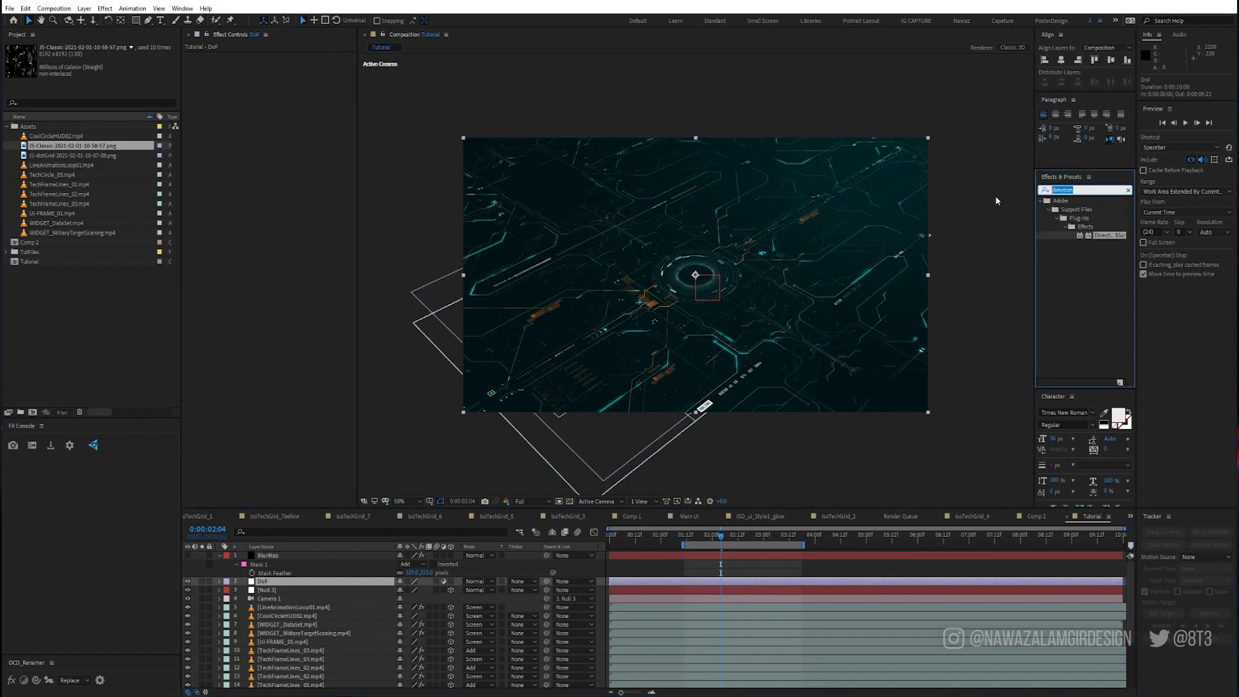
type("ra")
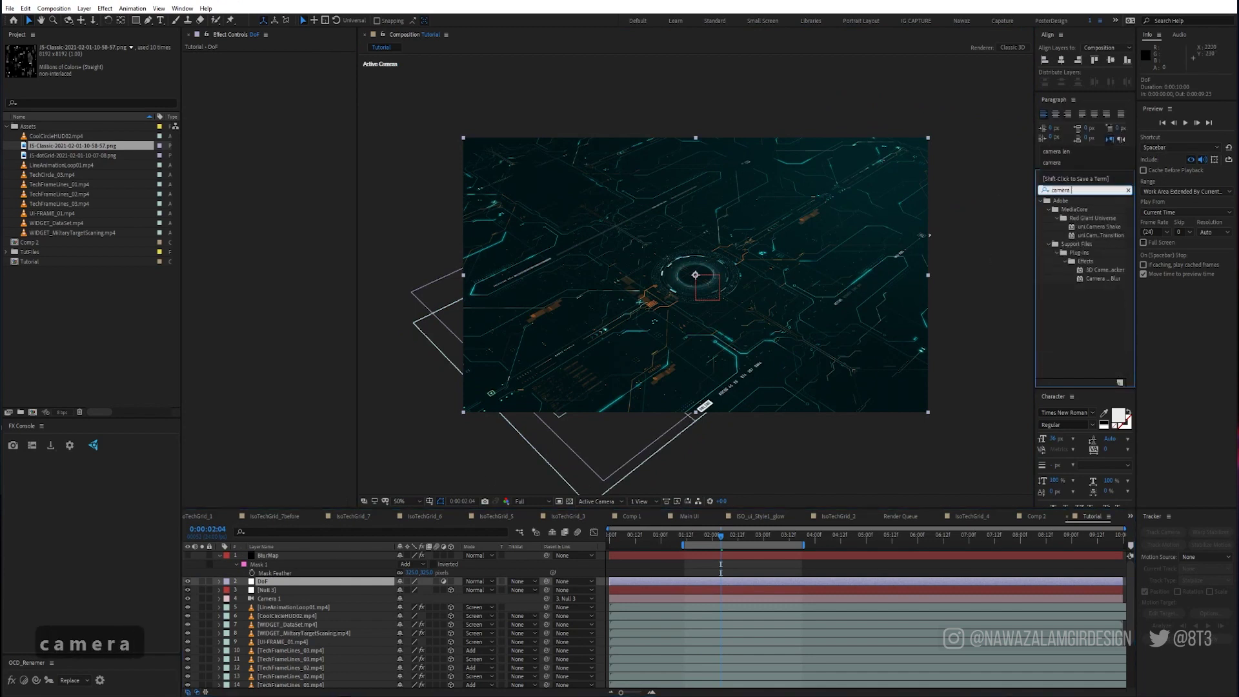
type(" len")
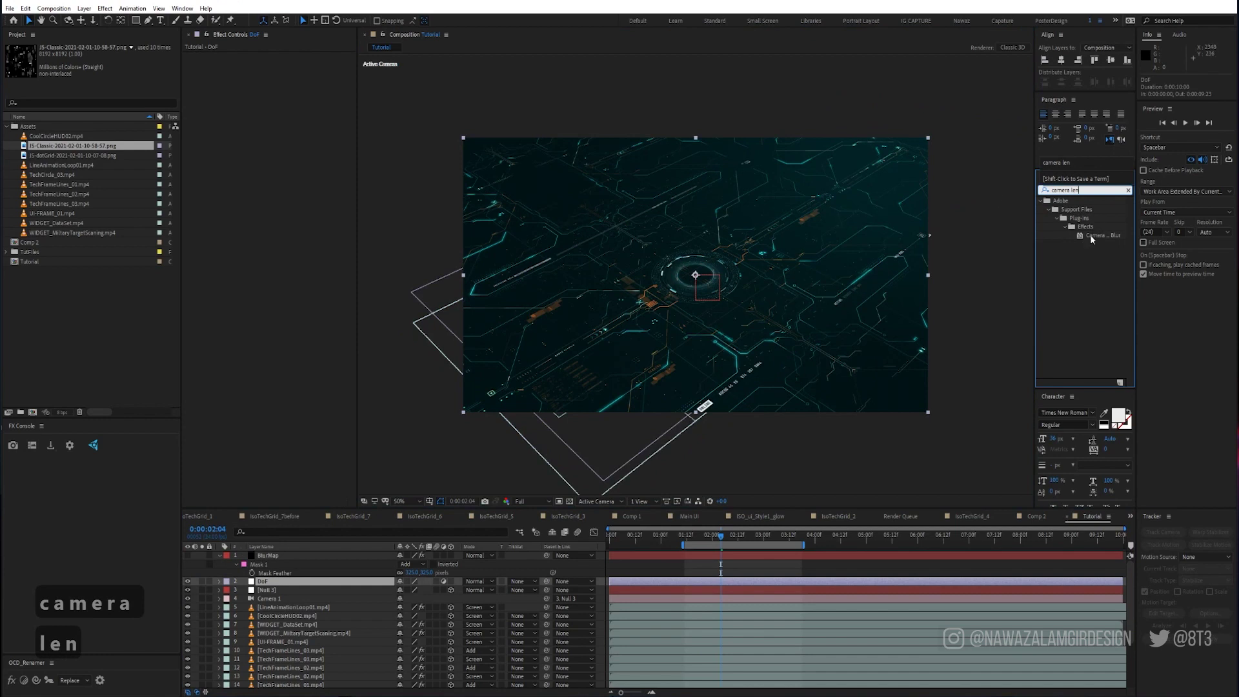
double_click(1090, 235)
Step: Use BlurMap with Effects & Masks as the Camera Lens Blur's blur map layer, and invert the blur map
left_click(291, 134)
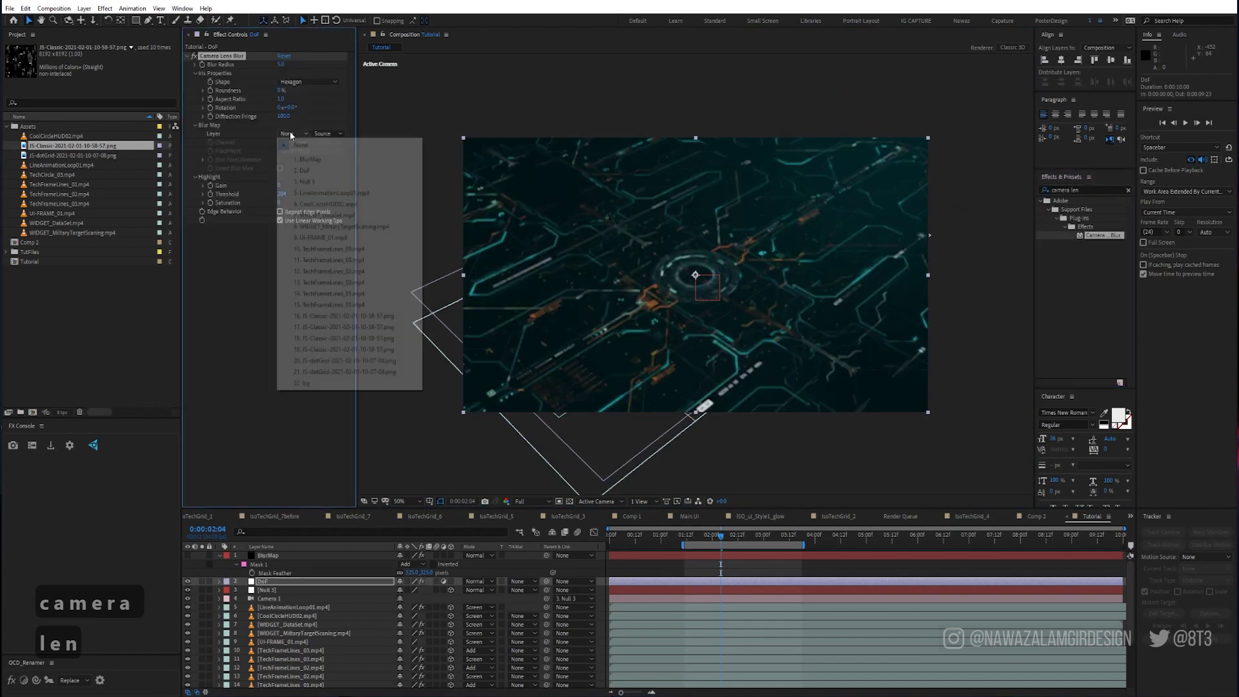
left_click(332, 139)
left_click(332, 139)
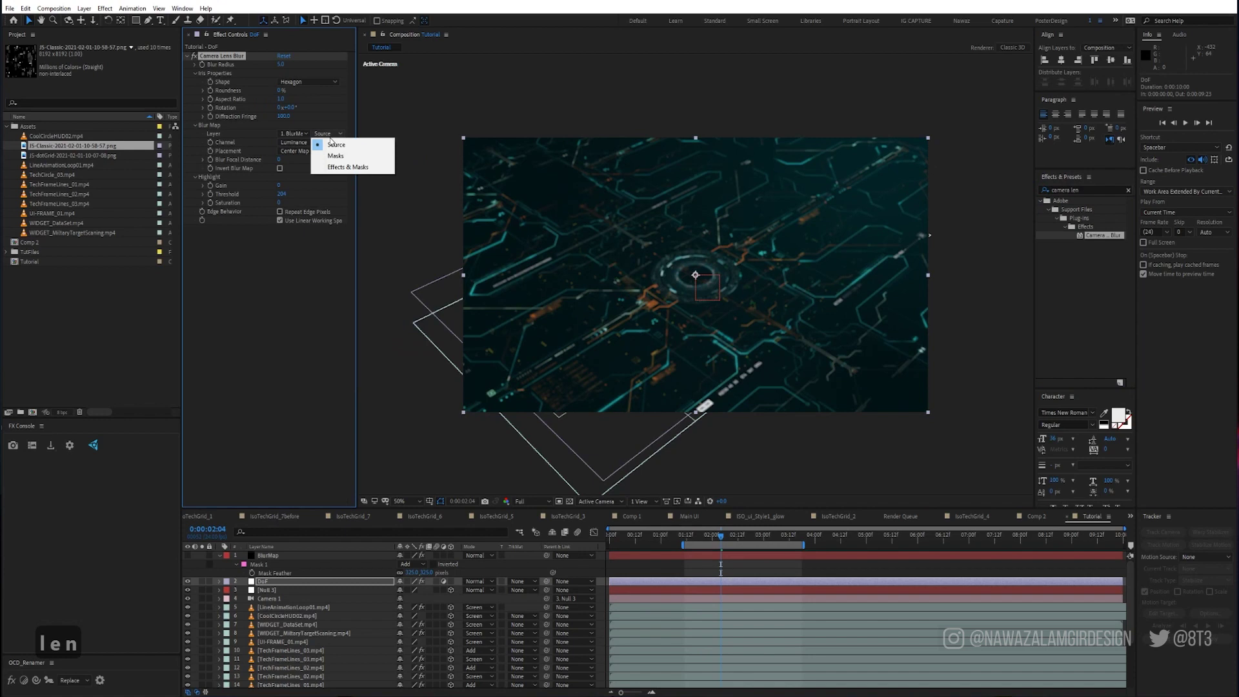
left_click(329, 167)
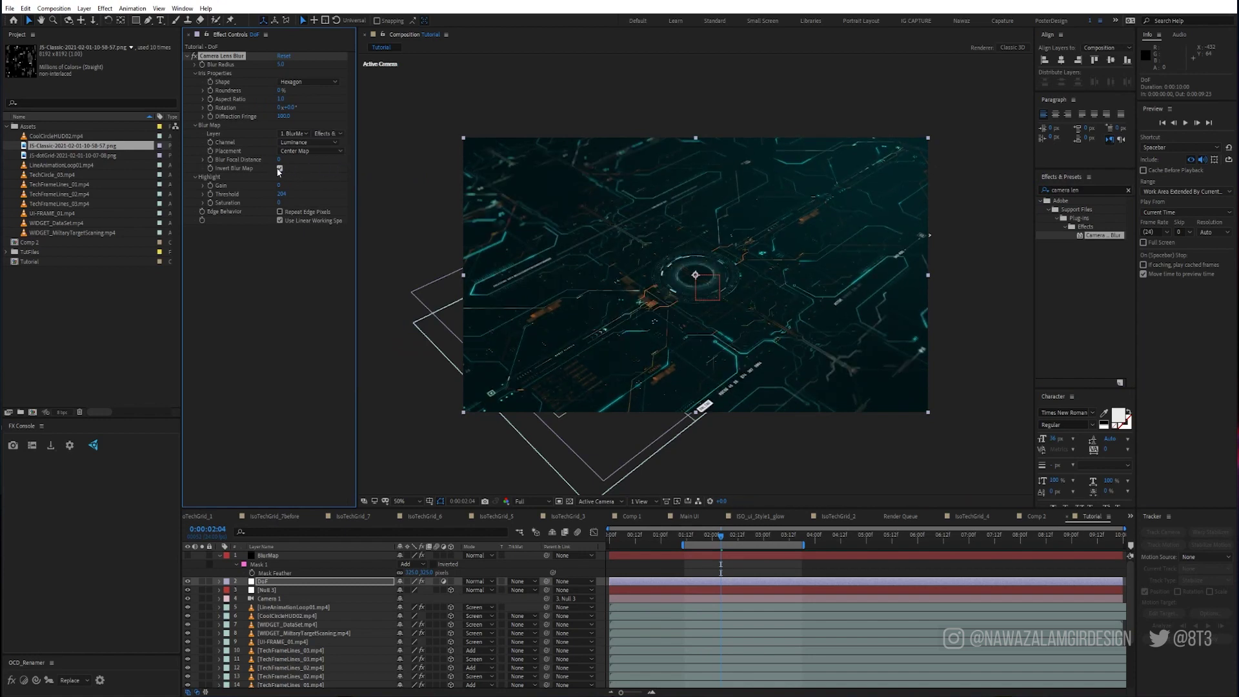
Step: Set the Camera Lens Blur's radius on the DoF layer to 25, after trying 20
left_click(281, 64)
type("20")
key("Return")
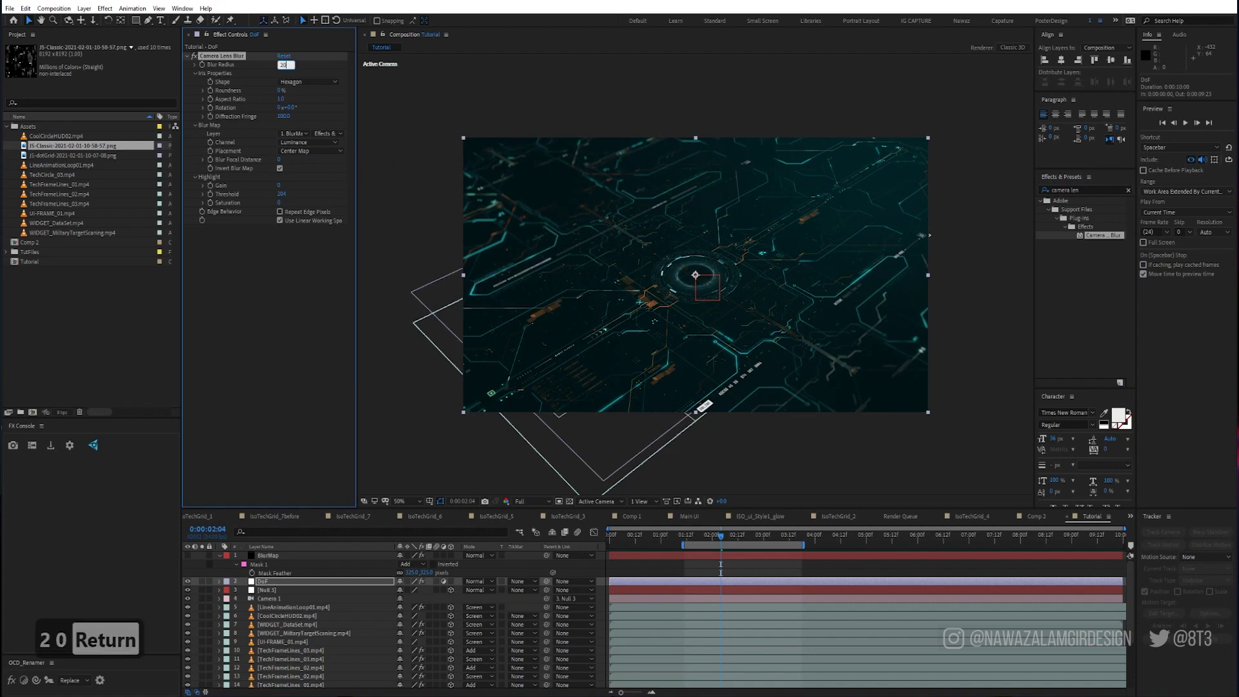
left_click(282, 65)
type("25")
key("Return")
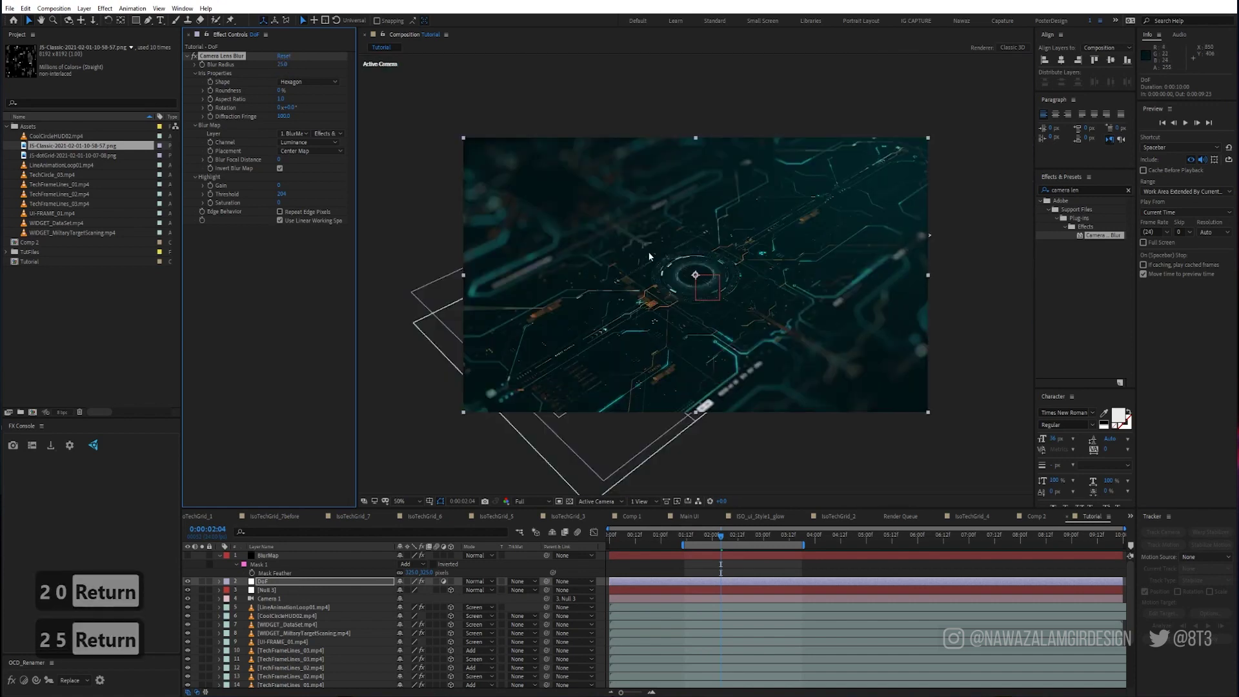
Step: Increase the feather of BlurMap's mask to about 470 pixels
left_click(281, 574)
left_click_drag(423, 573, 490, 567)
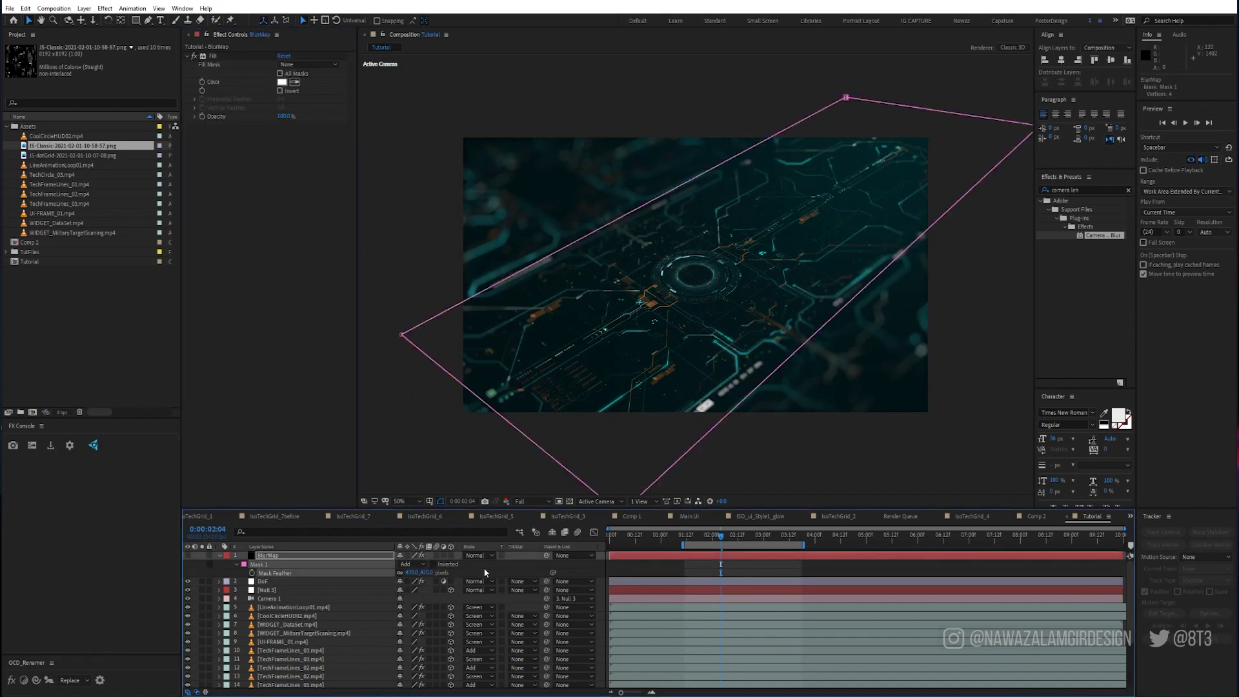
scroll(577, 374, "up", 1)
scroll(577, 374, "down", 1)
left_click(638, 576)
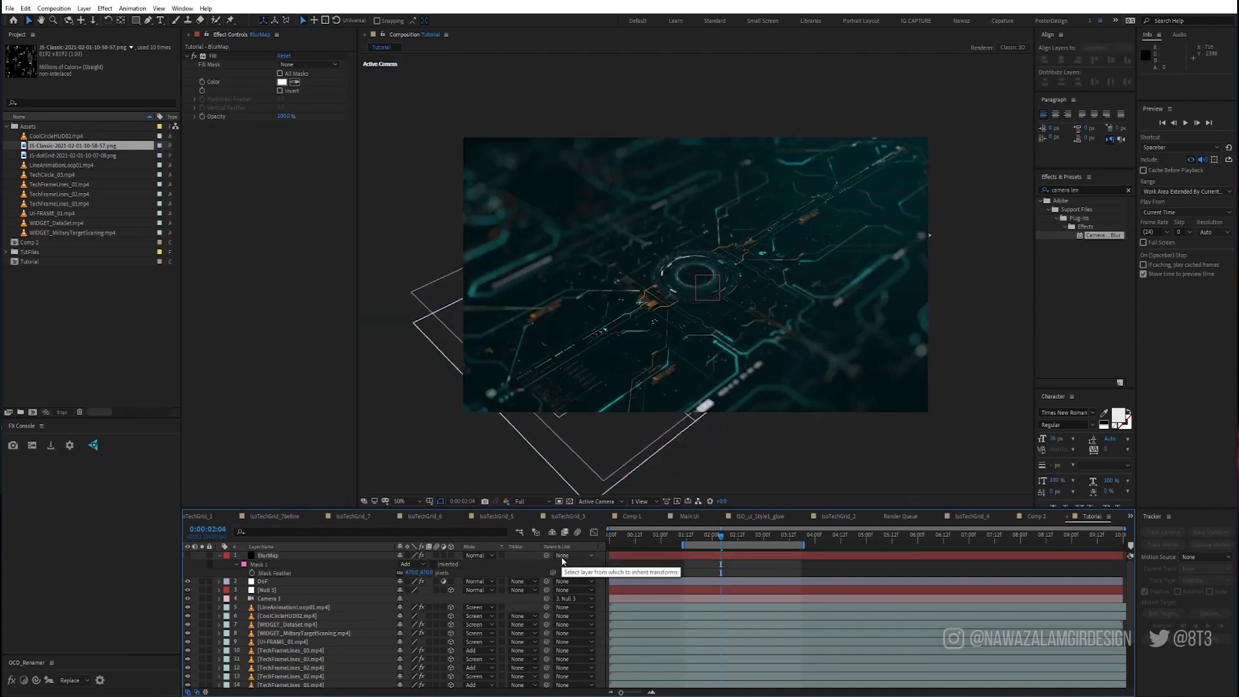
Step: Enable Repeat Edge Pixels for the Camera Lens Blur on the DoF layer
left_click(276, 583)
left_click(279, 213)
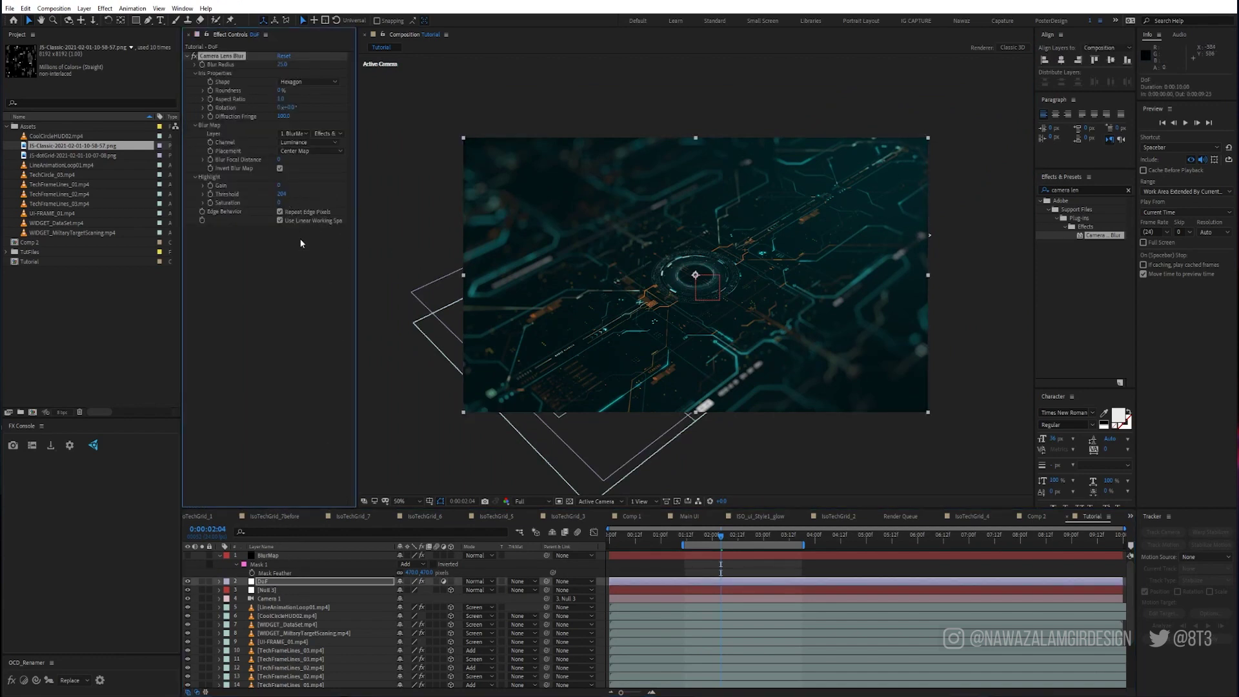
left_click(853, 234)
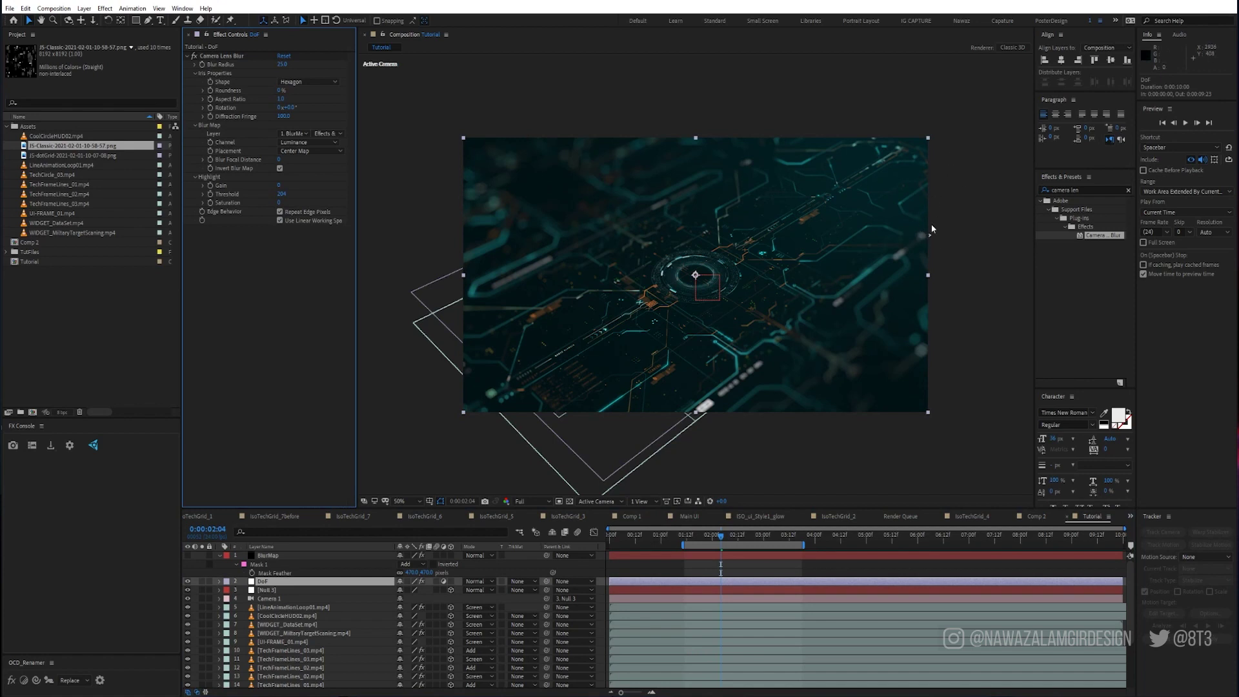
left_click(410, 502)
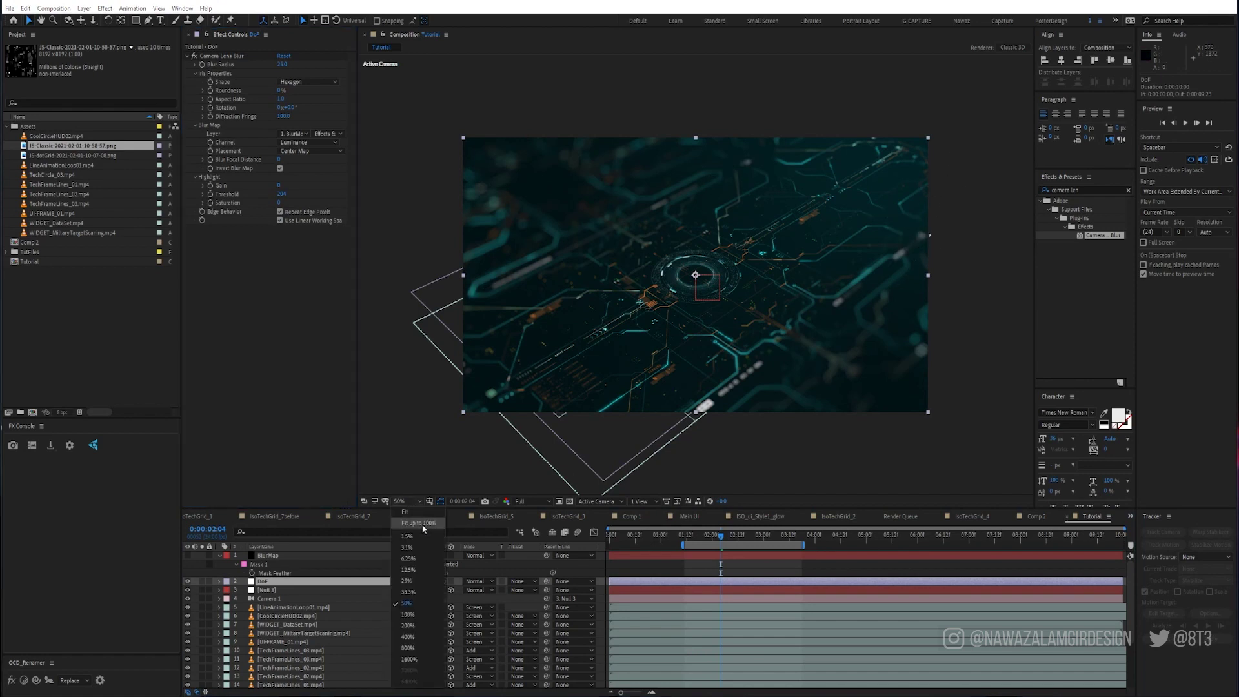
left_click(421, 523)
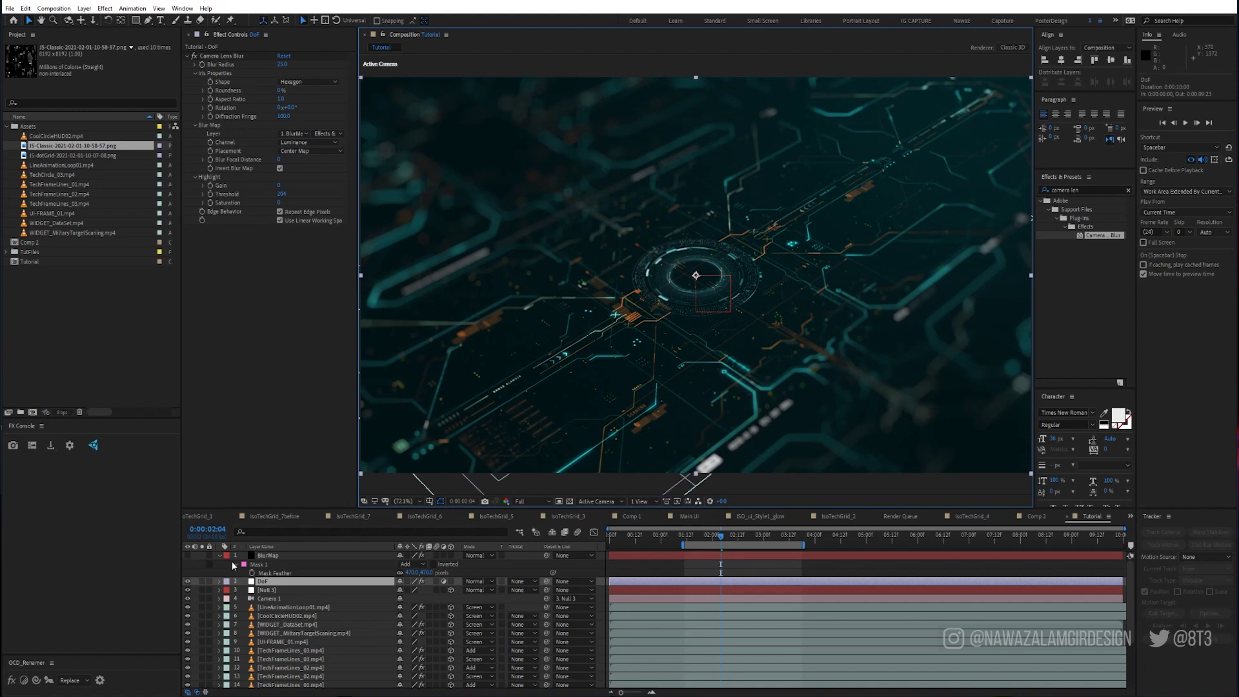
Step: Collapse the BlurMap layer's properties and move the current time to 0:00:02:14
left_click(220, 556)
key("ctrl+a")
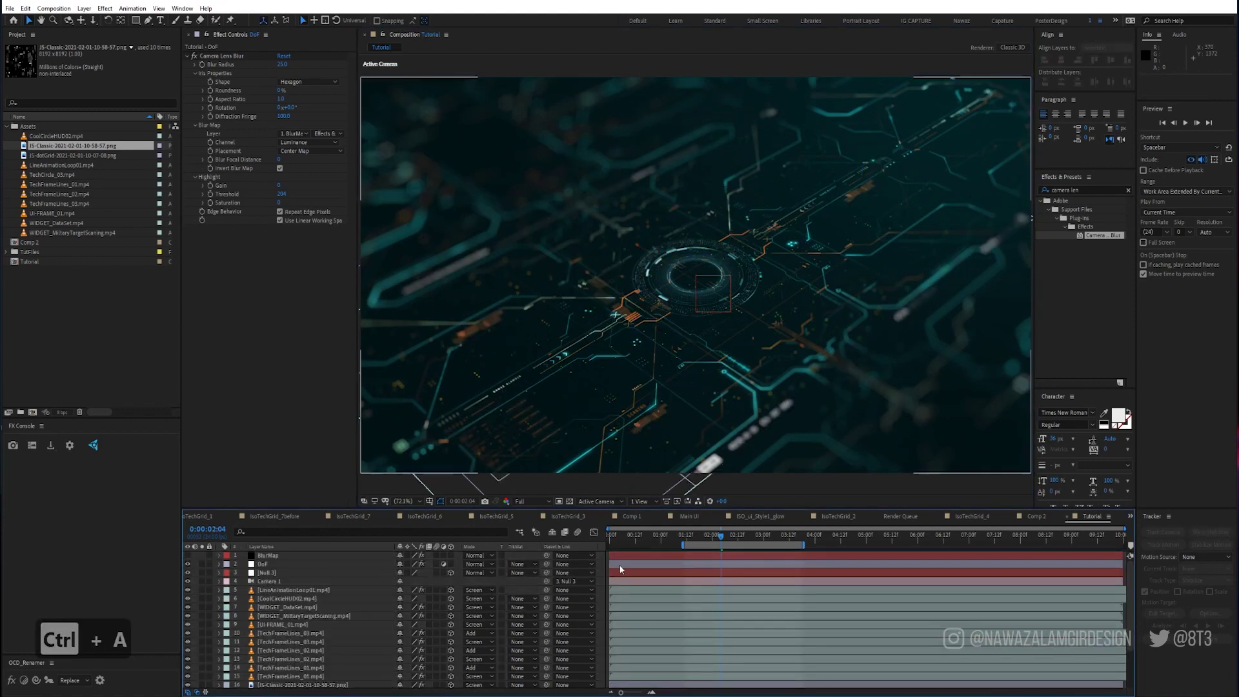
left_click(742, 534)
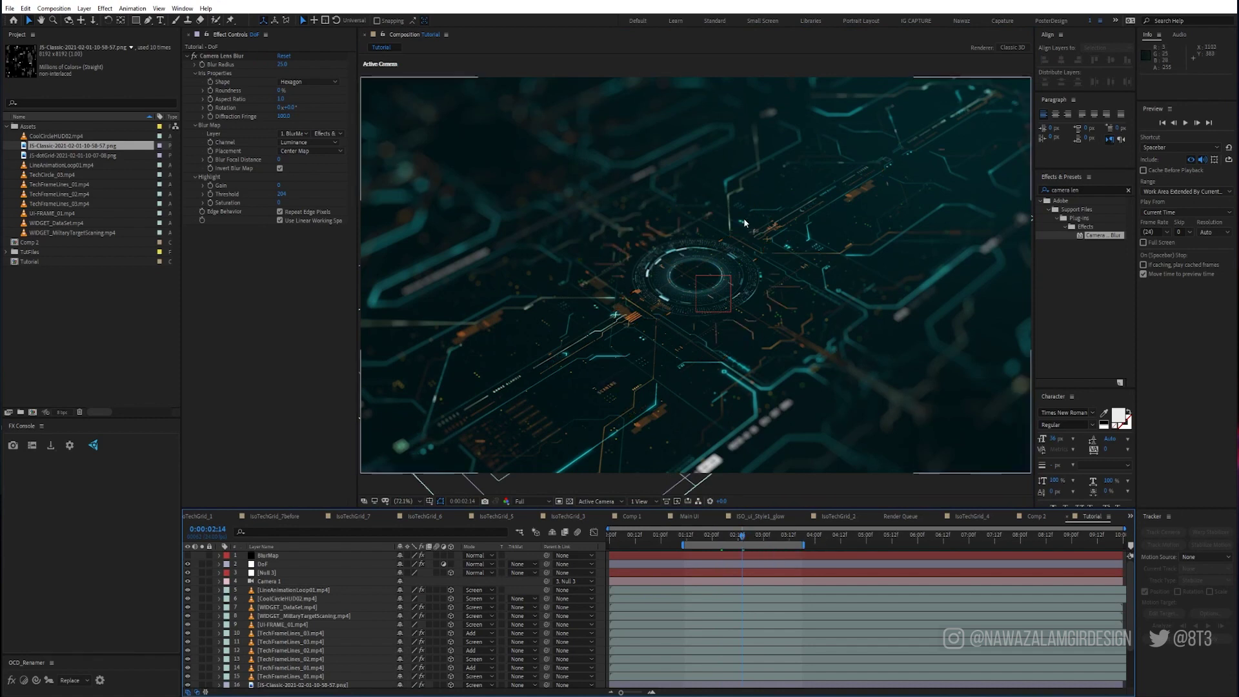
Step: Apply a Tint effect to the CoolCircleHUD02.mp4 layer and map white to a bright orange
left_click(277, 601)
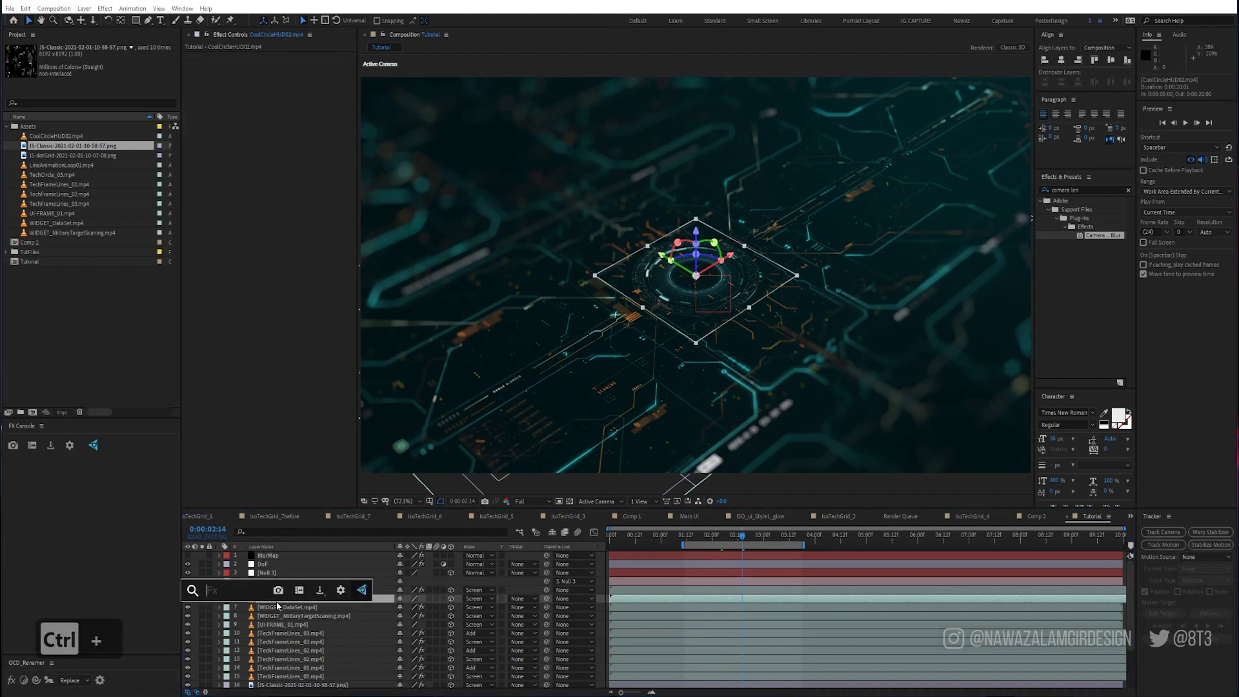
key("ctrl+space")
type("tint")
left_click(276, 602)
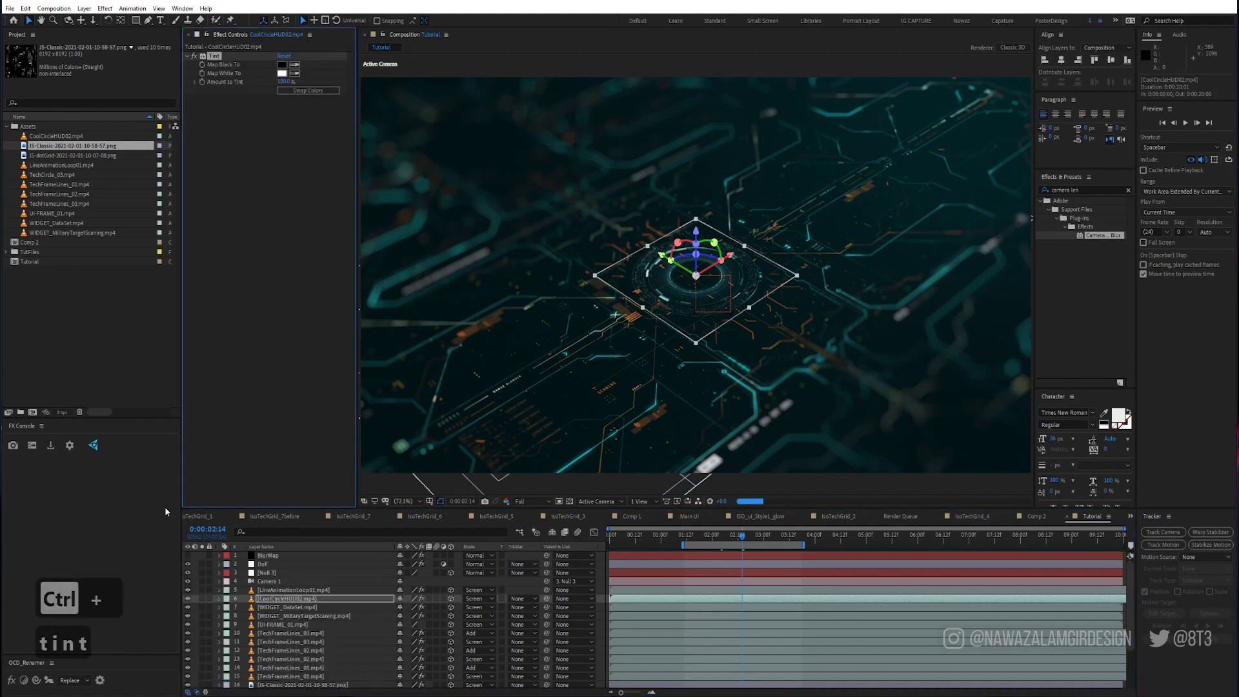
left_click(281, 73)
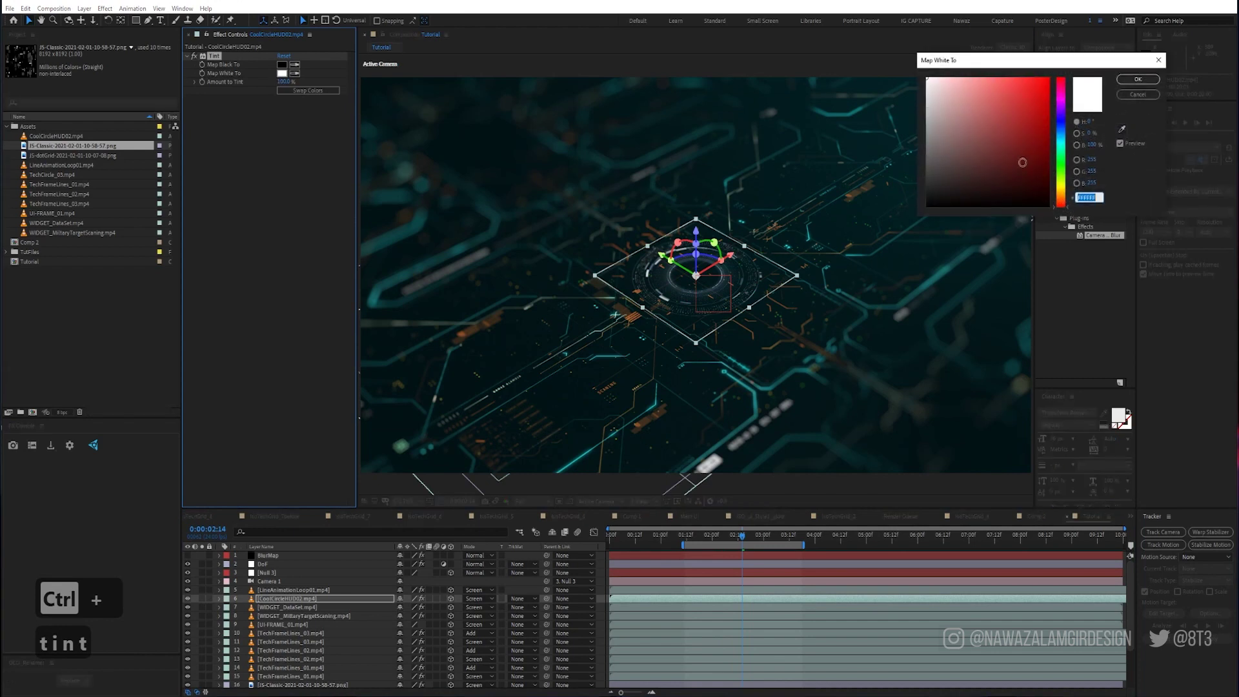
left_click(1059, 197)
left_click(1028, 87)
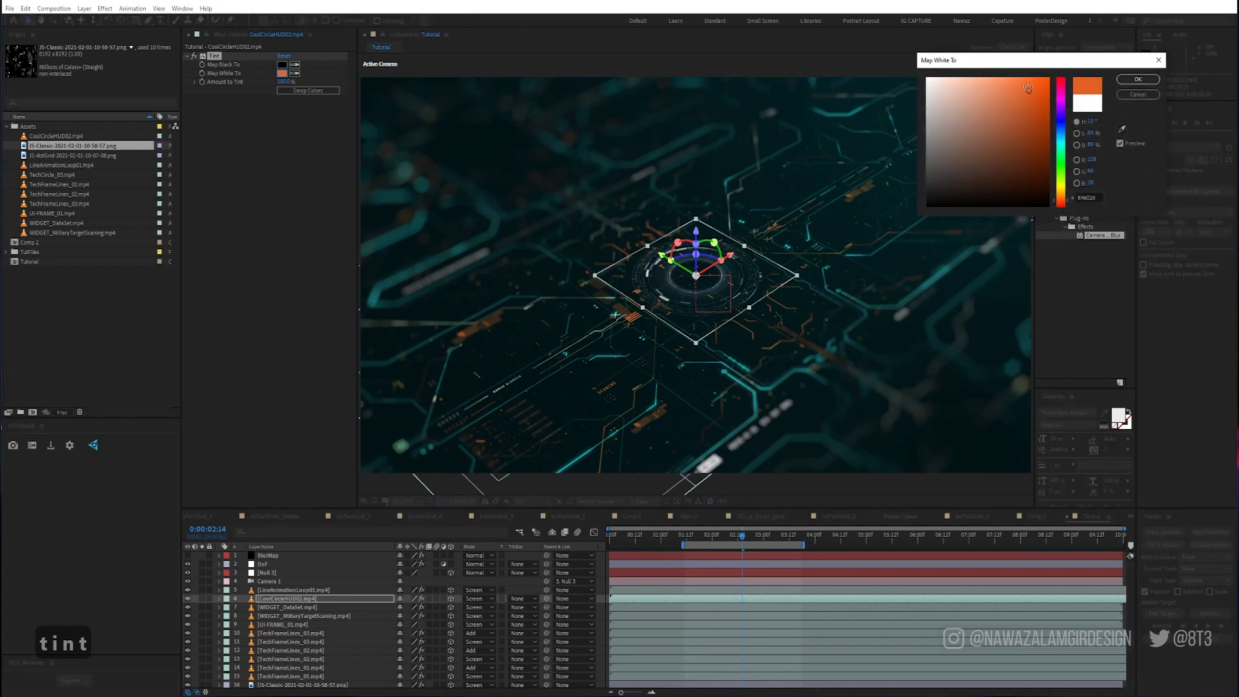
left_click_drag(1028, 87, 1027, 82)
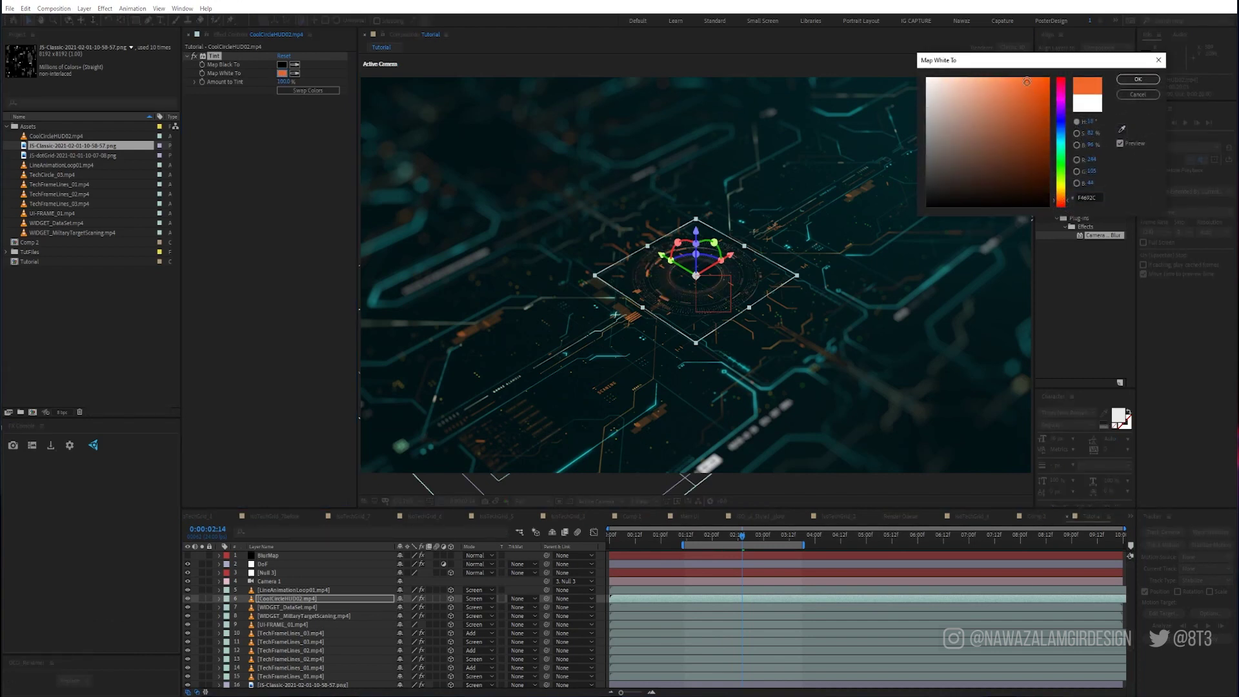
left_click(1124, 80)
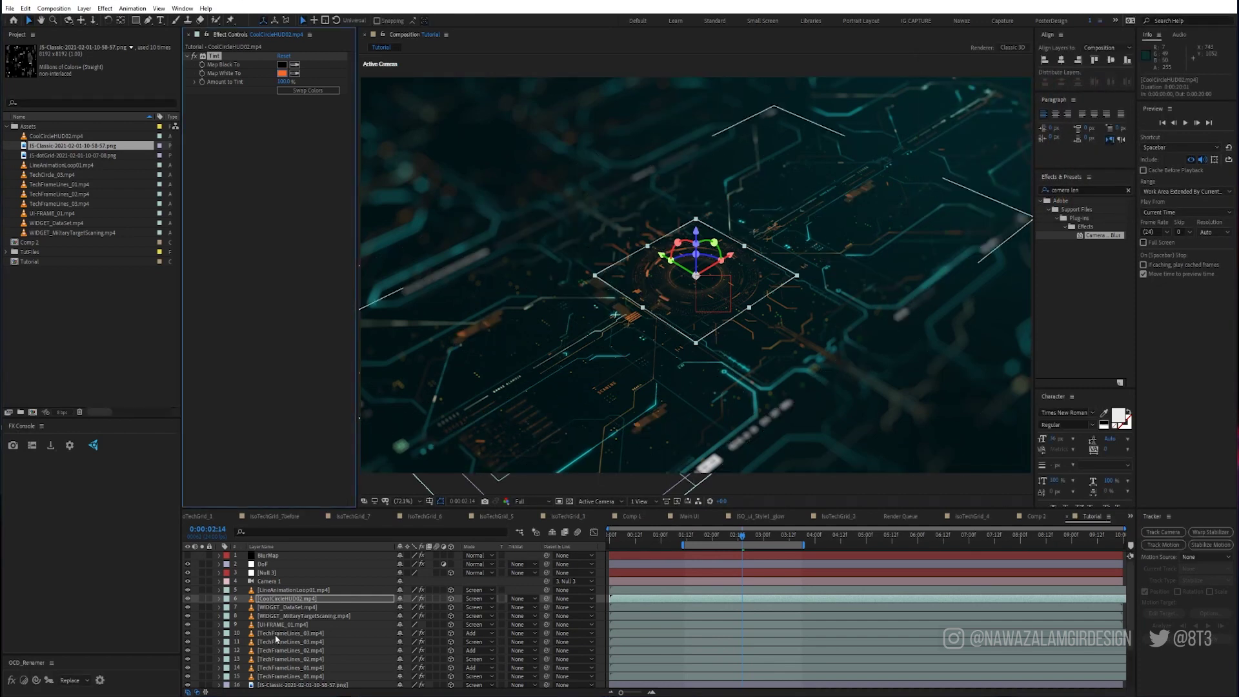
Step: Solo the CoolCircleHUD02.mp4 layer and give it a Glow with a threshold of about 18% and a radius of about 113
left_click(280, 599)
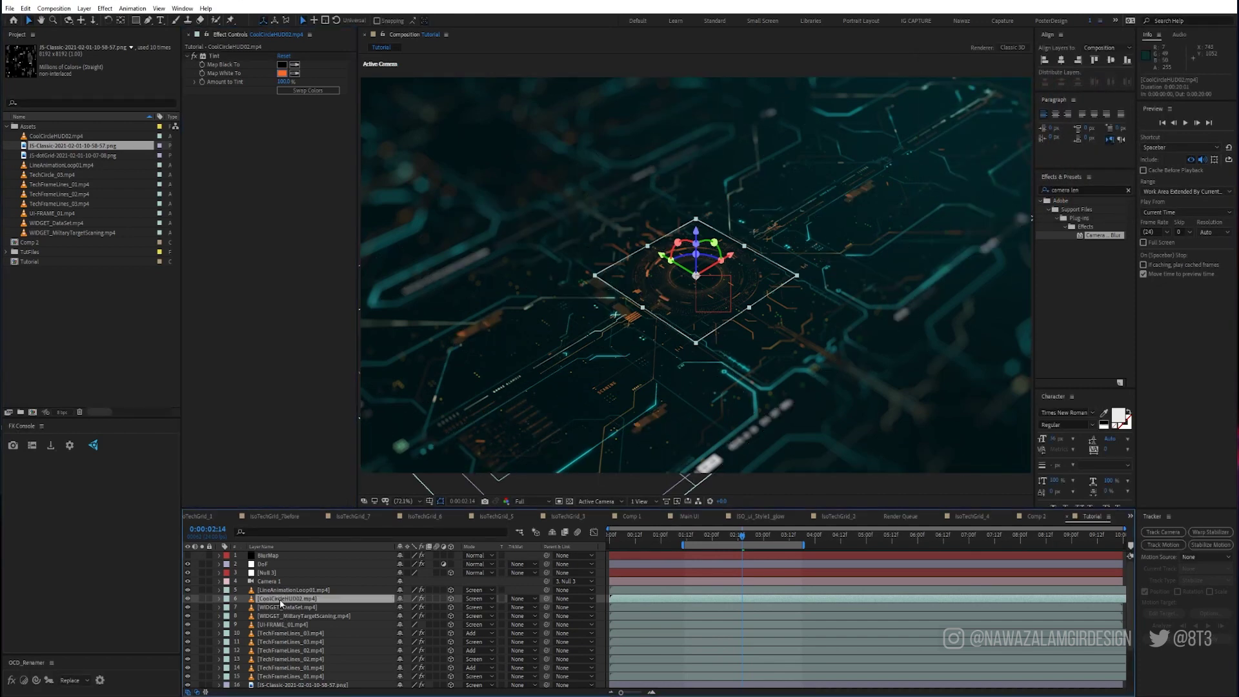
key("ctrl+space")
type("glow")
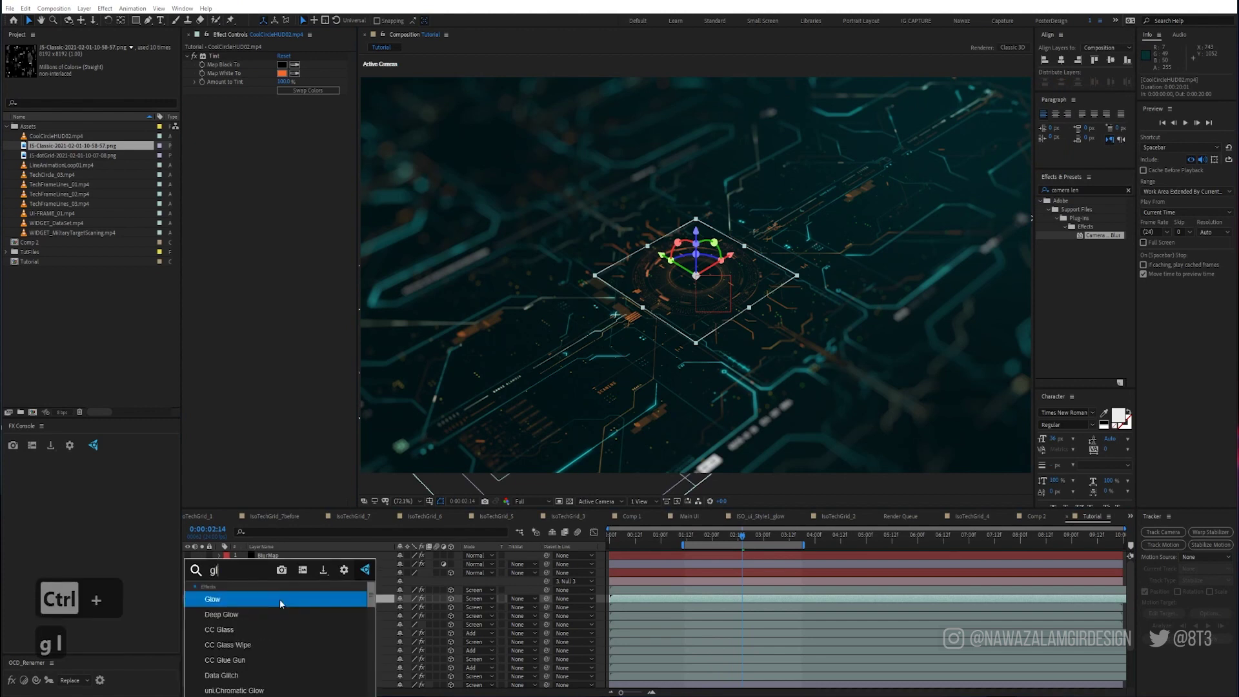
key("Return")
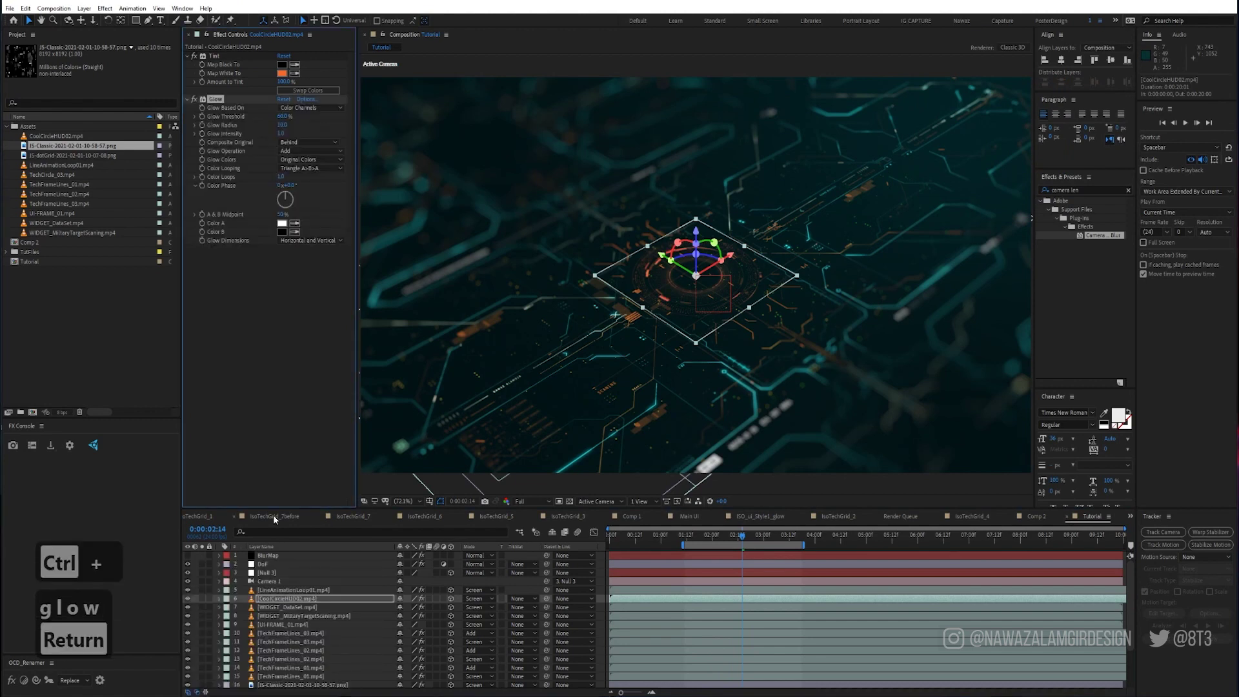
left_click(202, 599)
left_click_drag(288, 128, 226, 115)
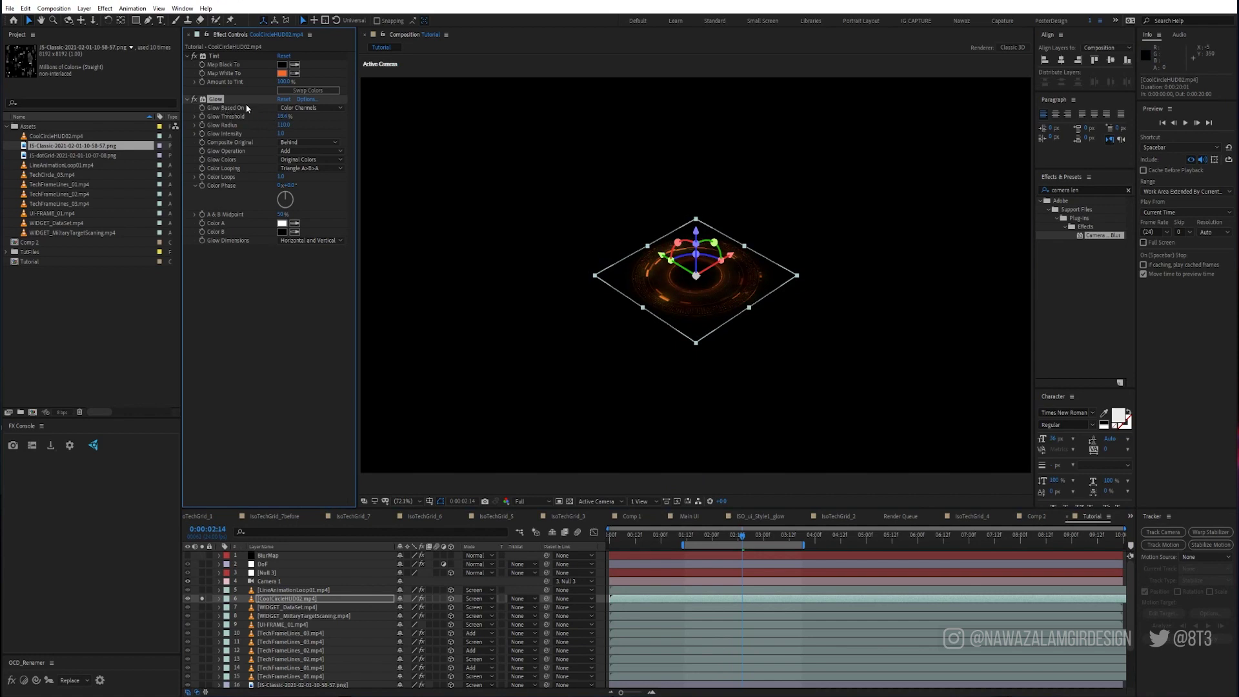
Step: Unsolo the HUD circle and copy its Glow onto the Screen-mode TechFrameLines 01, 02 and 03, both WIDGET layers and LineAnimationLoop01
key("ctrl+c")
left_click(201, 598)
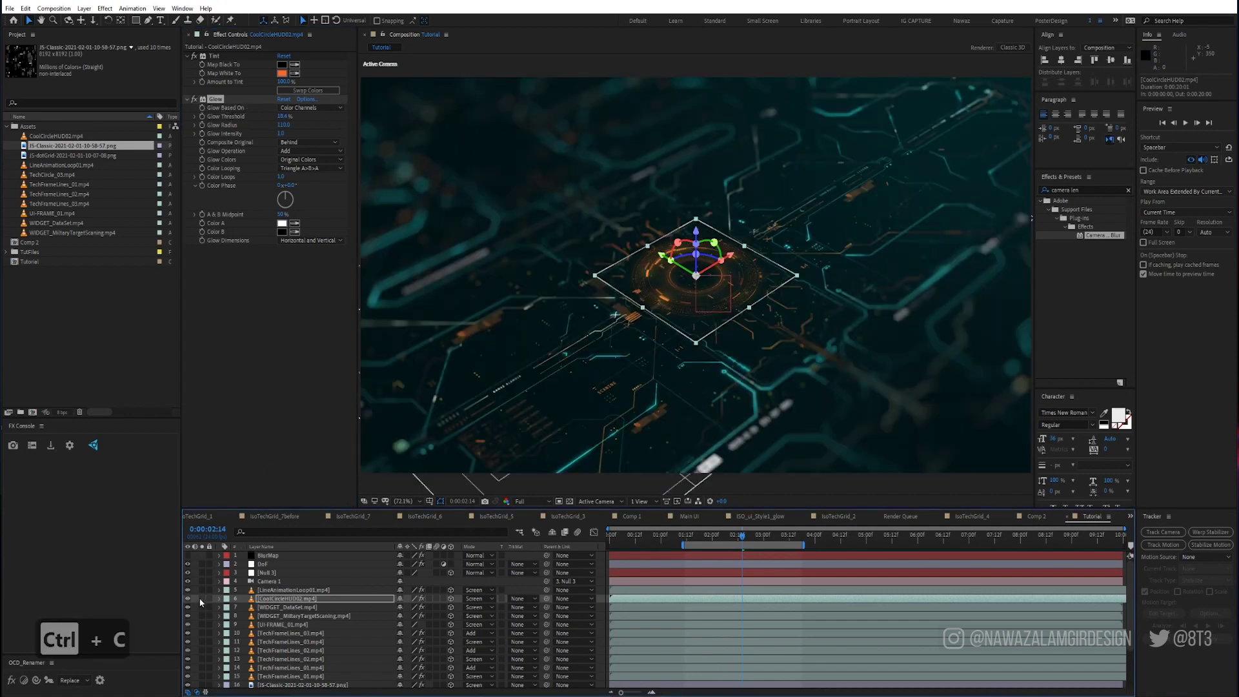
left_click(293, 676)
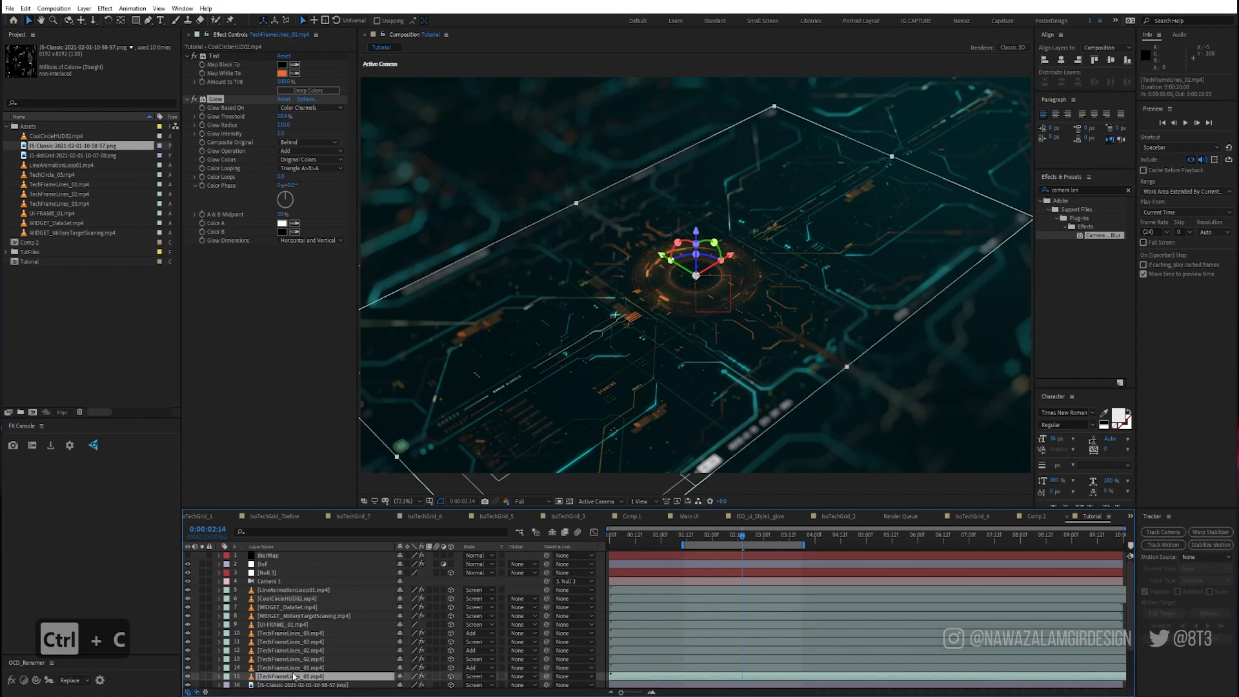
left_click(304, 658, "ctrl")
left_click(306, 642, "ctrl")
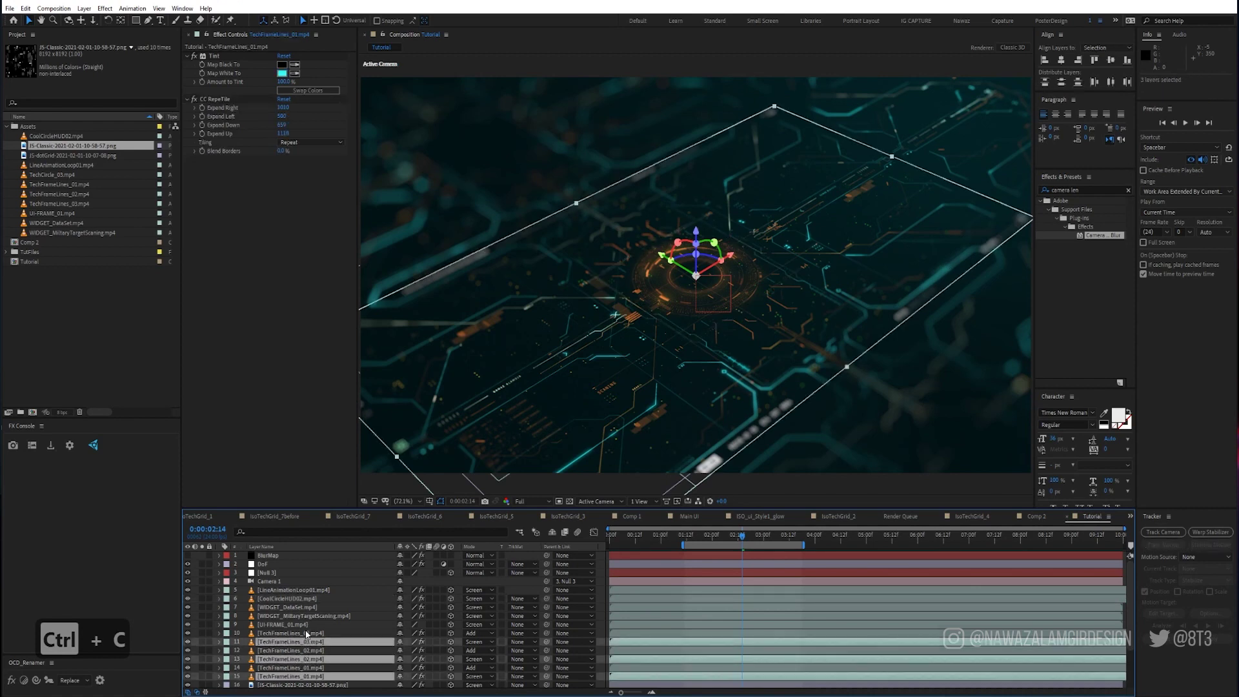
left_click(303, 617, "ctrl")
left_click(305, 607, "ctrl")
left_click(308, 600, "ctrl")
left_click(307, 602, "ctrl")
key("ctrl+v")
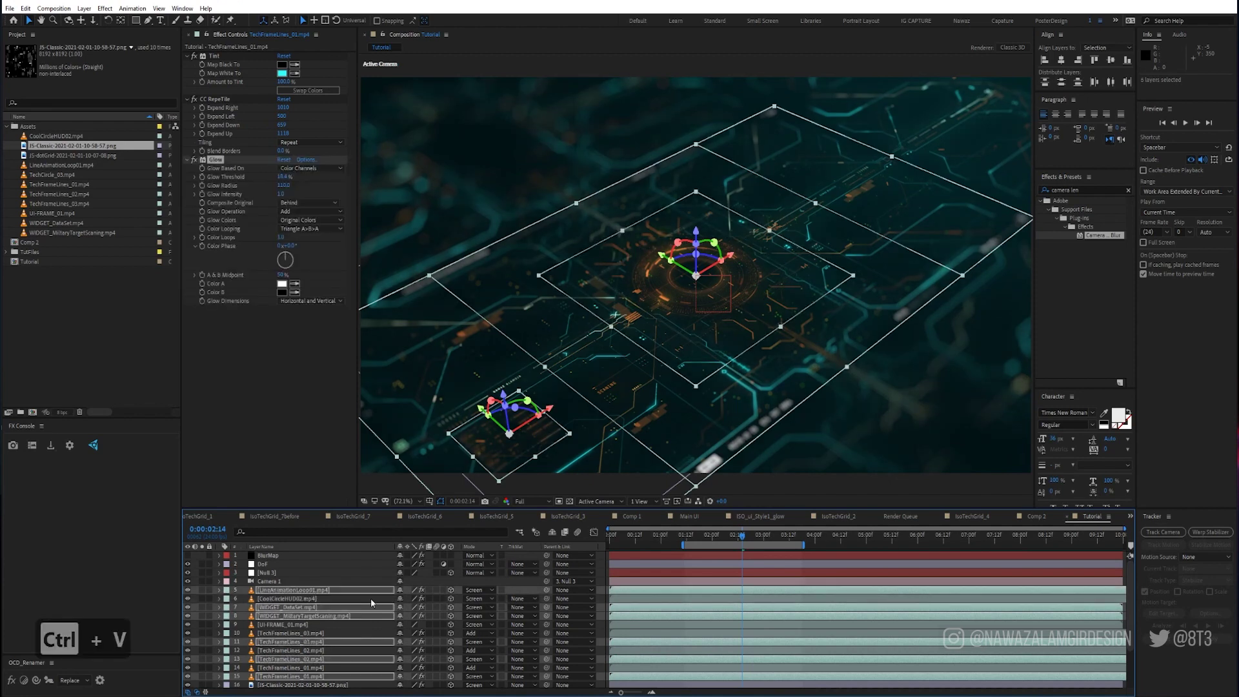
left_click(196, 560)
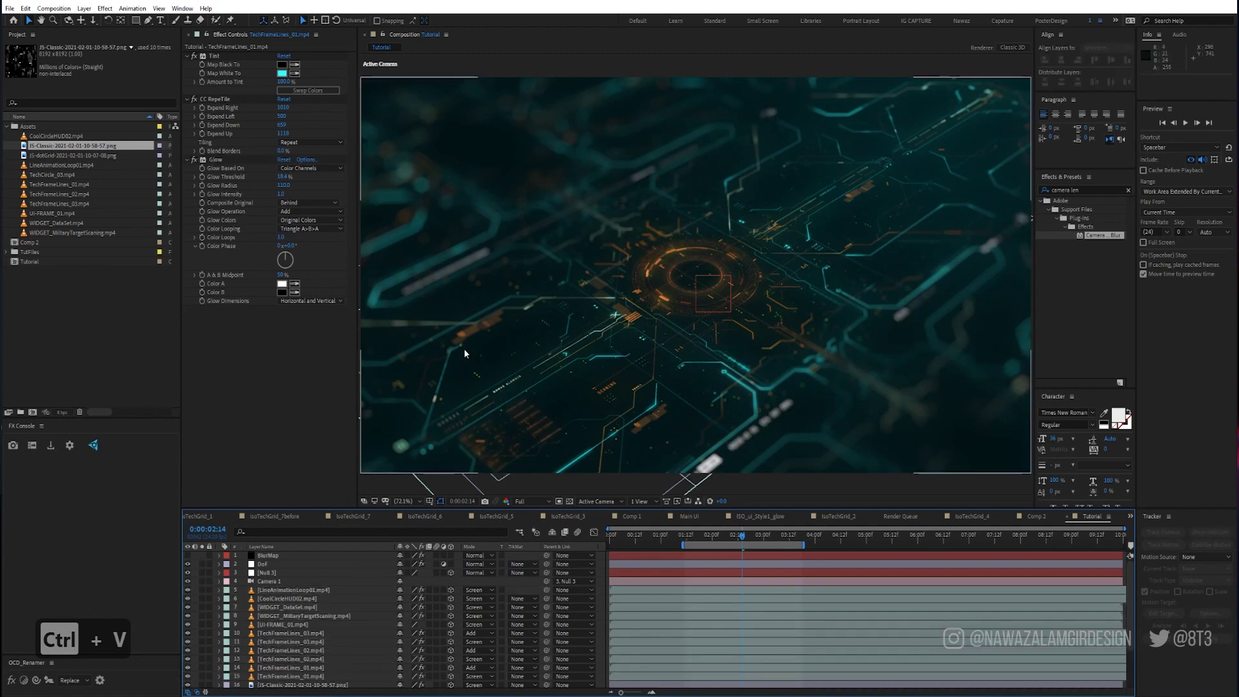
Step: Apply a Hue/Saturation effect to the bg layer and shift its master hue slightly toward blue
scroll(313, 602, "down", 3)
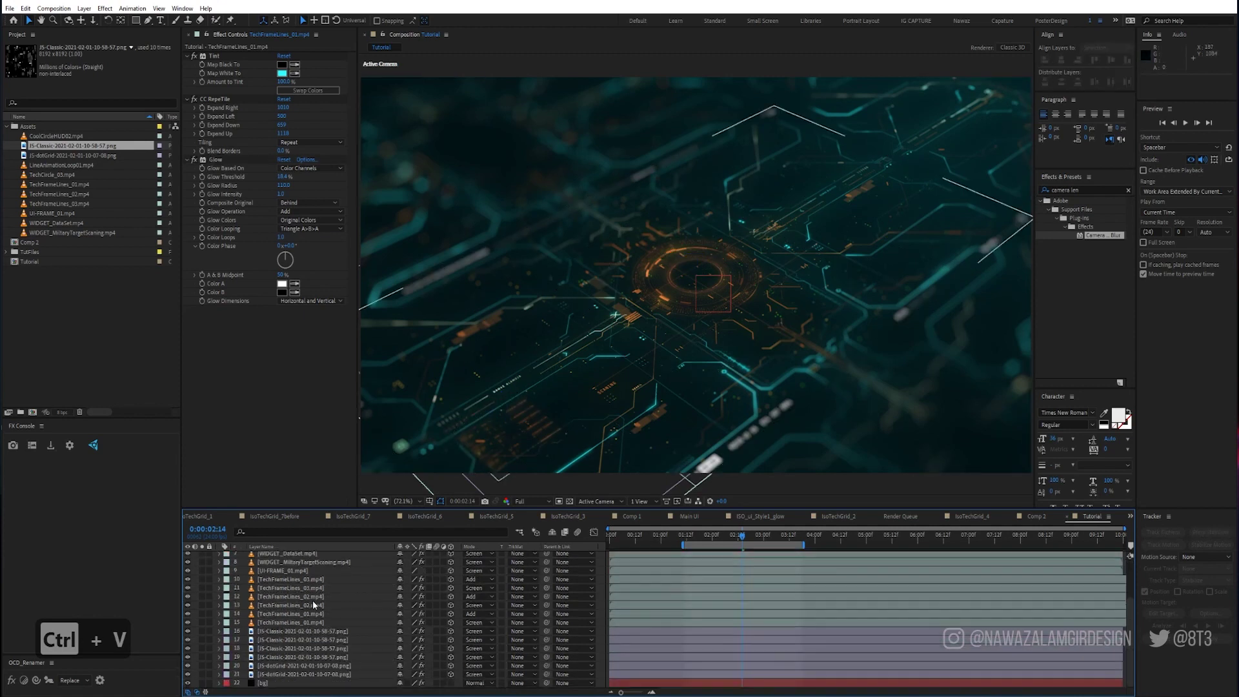
left_click(260, 683)
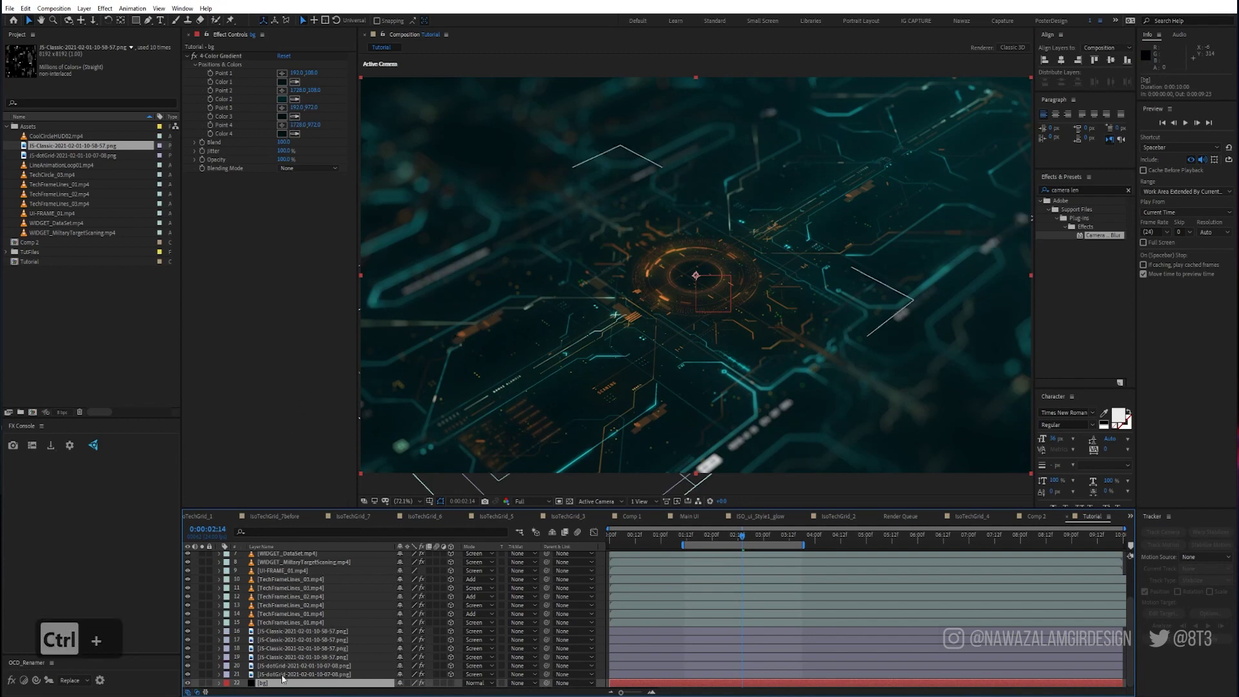
key("ctrl+space")
type("h")
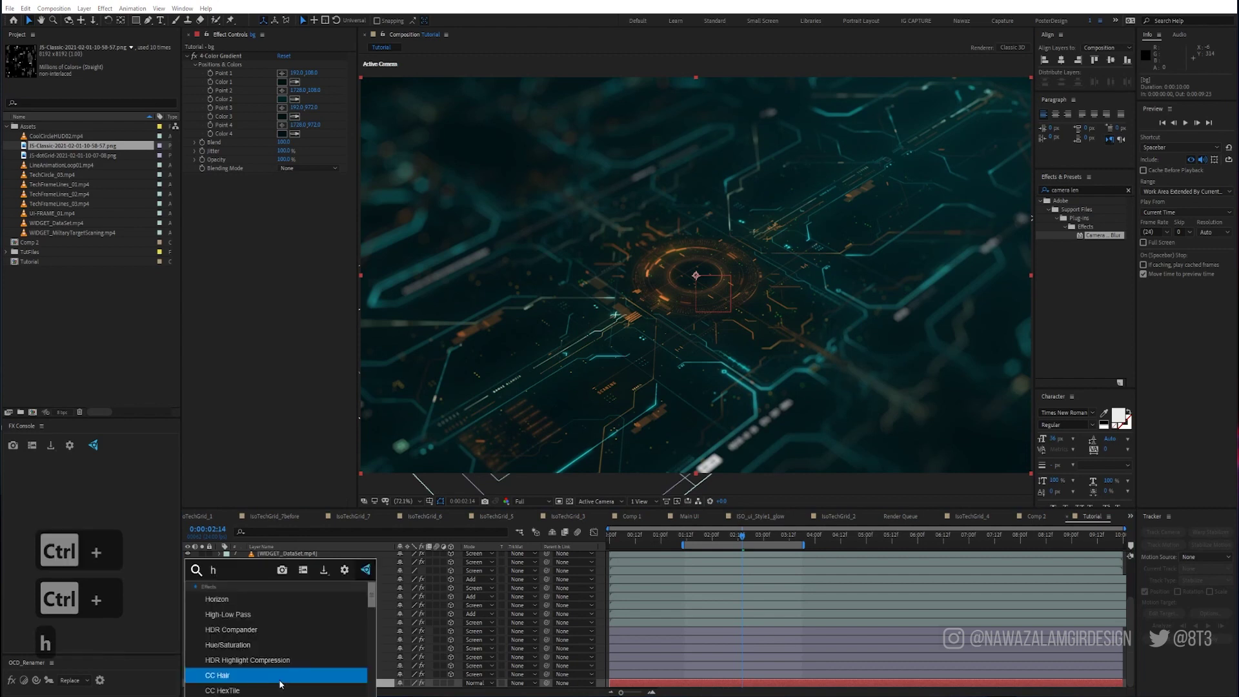
type("ue")
key("Return")
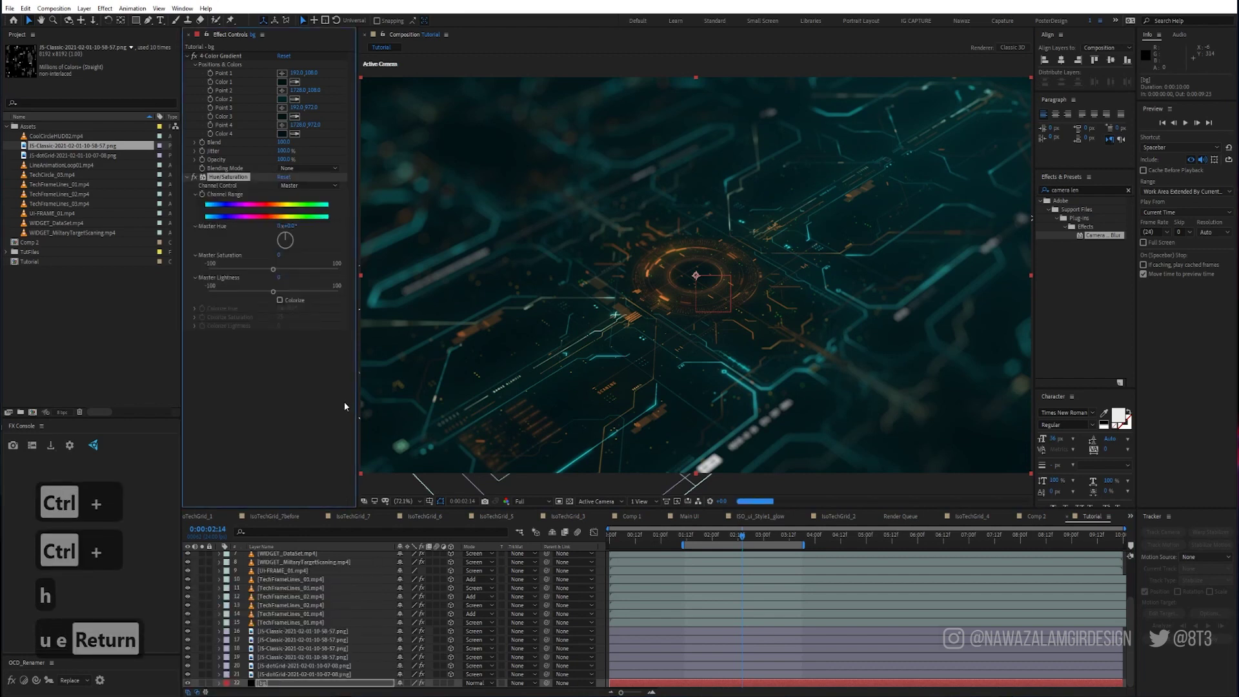
left_click_drag(287, 225, 298, 224)
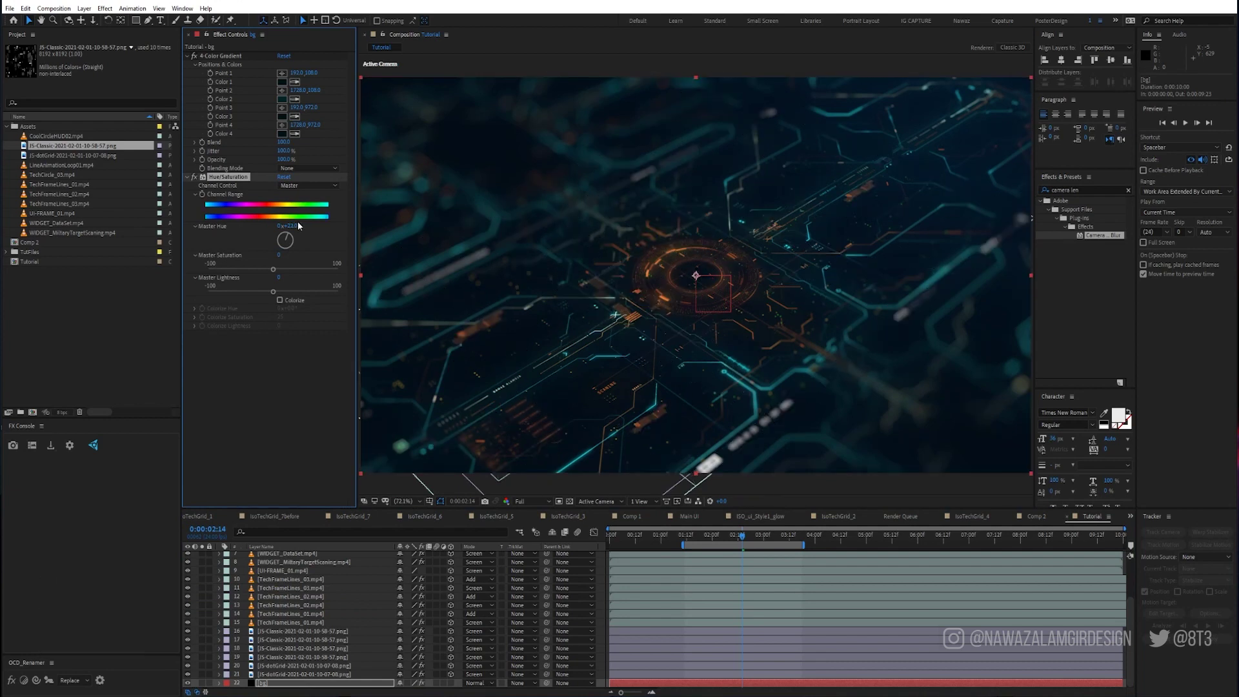
Step: Apply a Levels effect to the DoF layer and set the RGB input black to about 7 and gamma to about 1.2
scroll(308, 584, "up", 3)
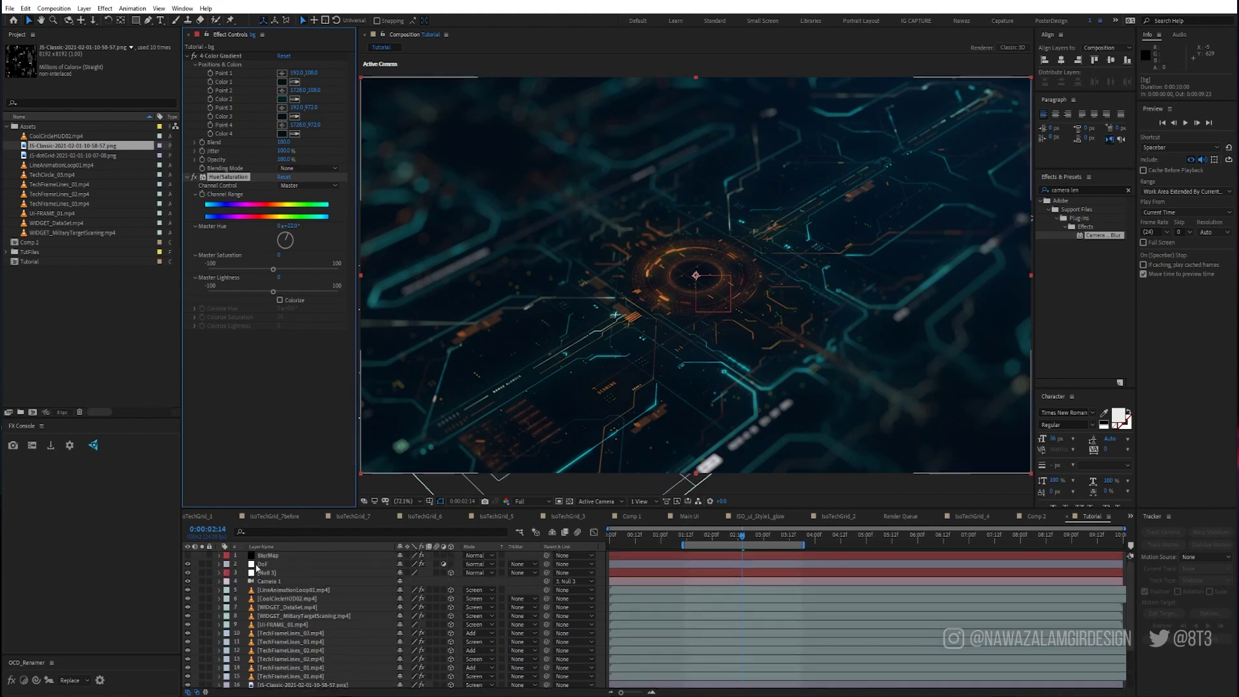
left_click(258, 565)
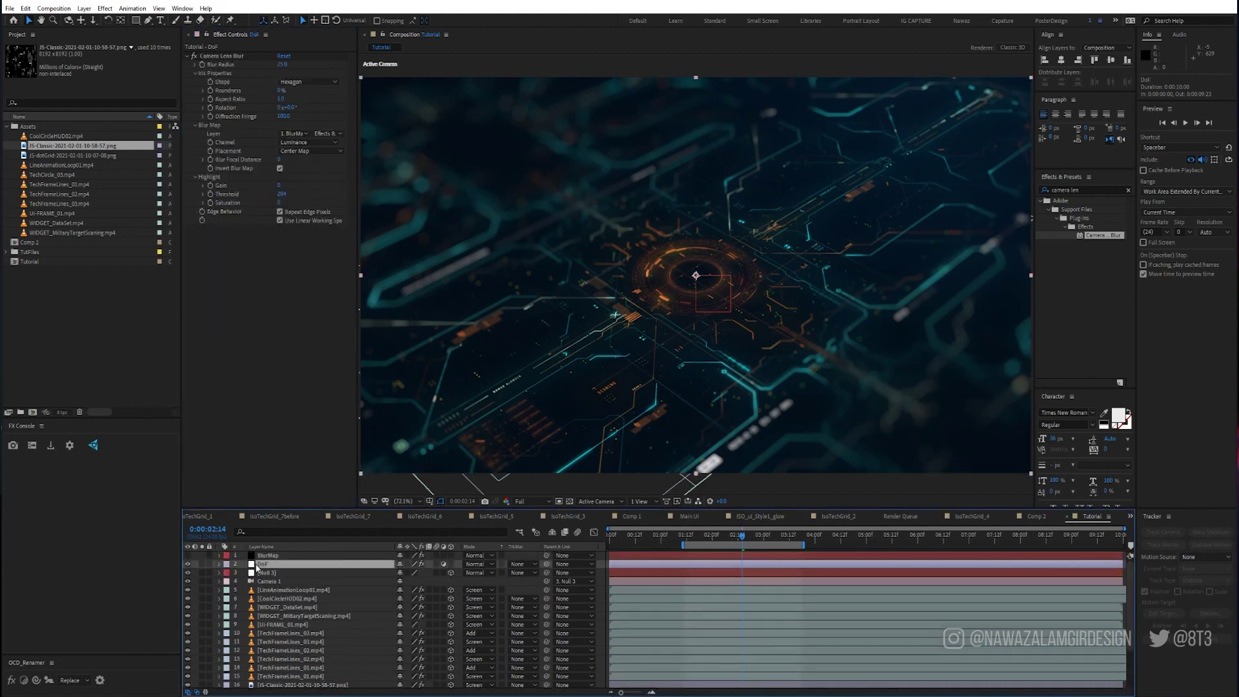
key("ctrl+space")
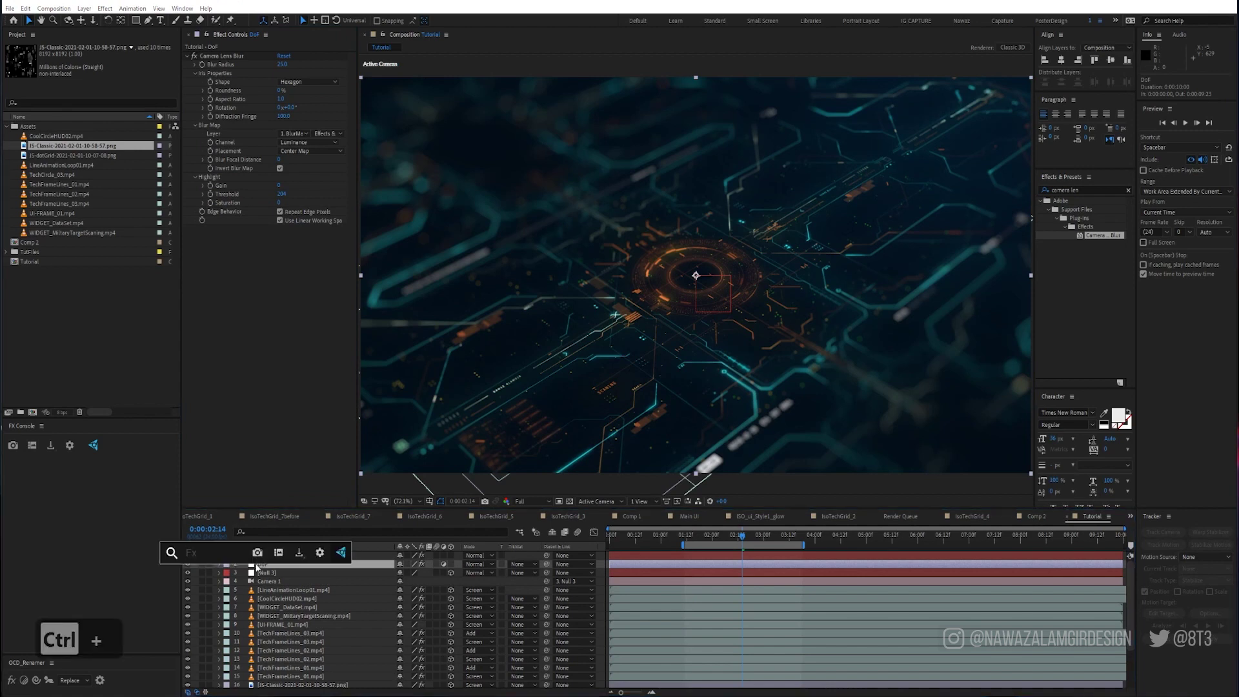
type("leve")
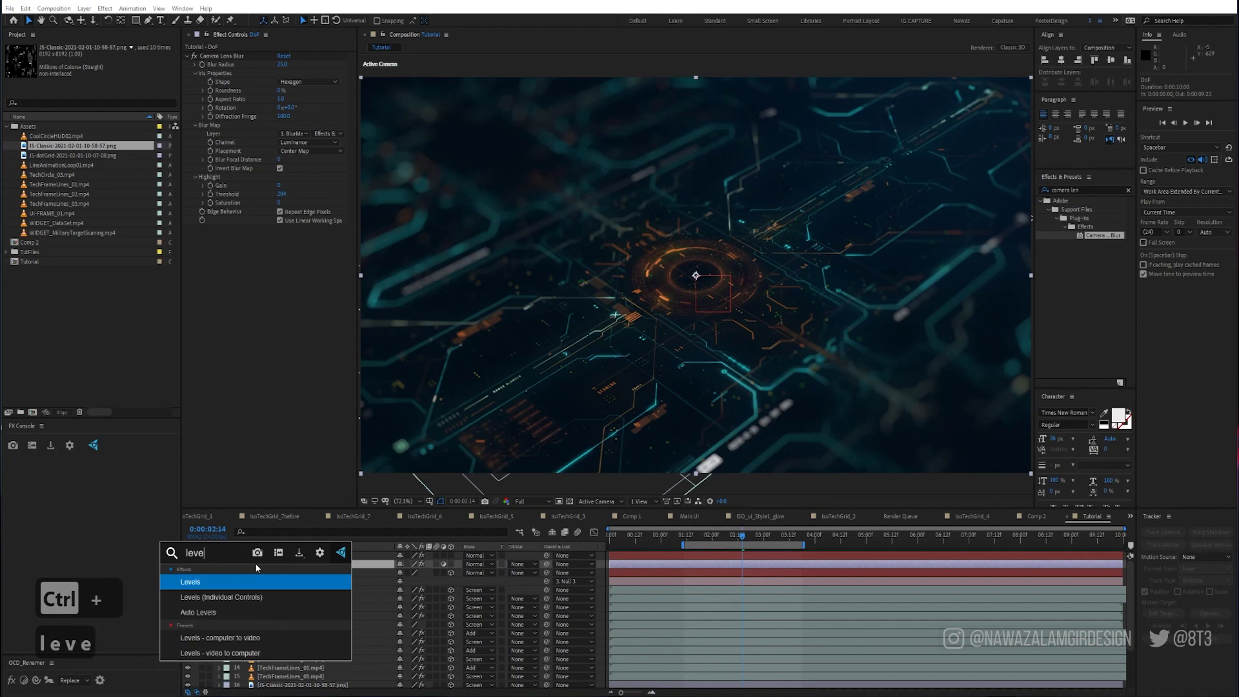
key("Return")
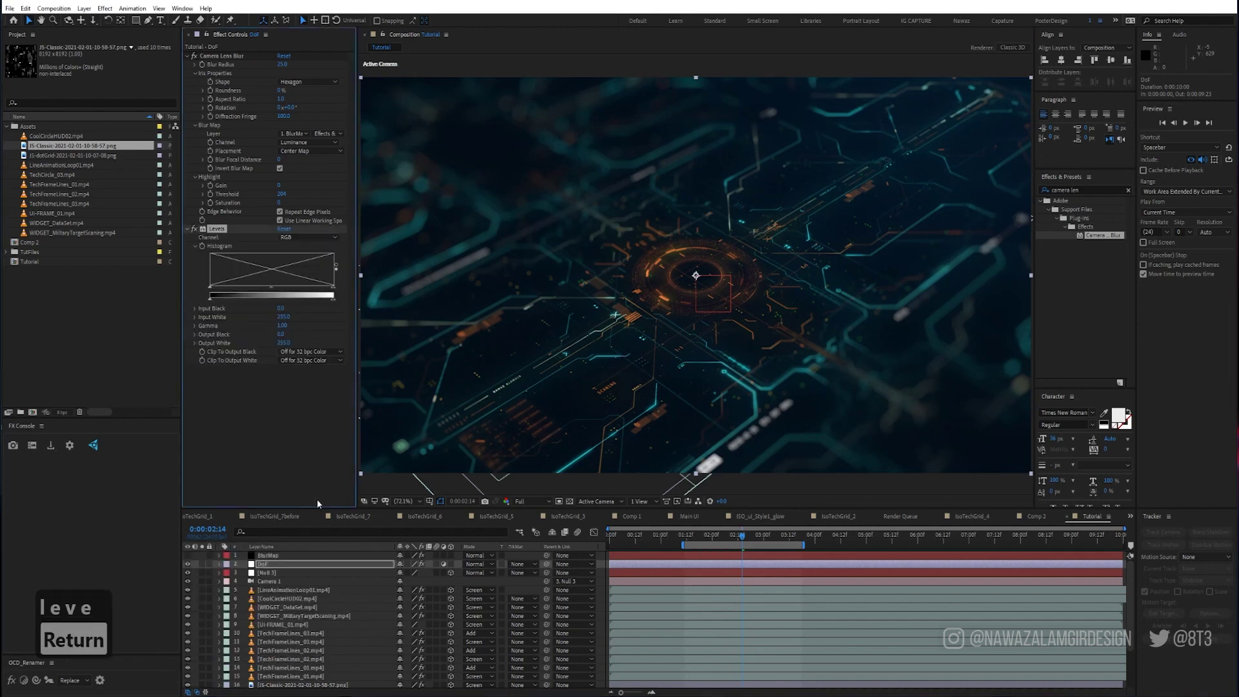
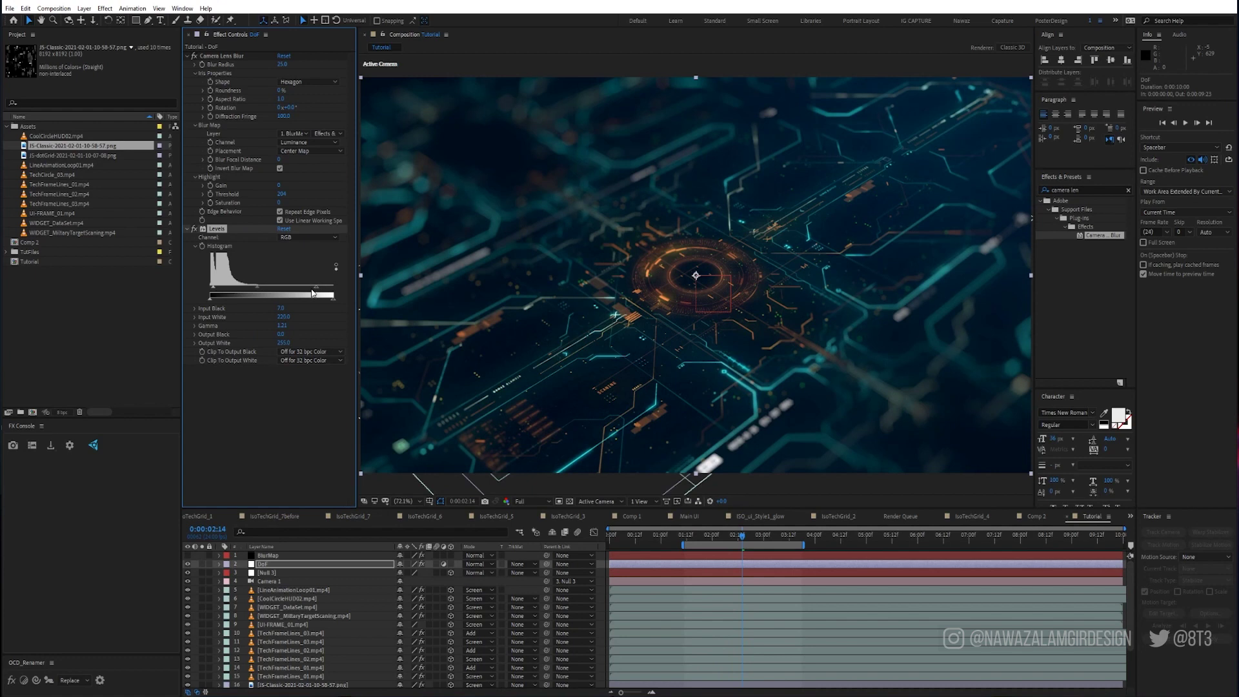
Step: Color-grade with Levels, raising red gamma to about 1.3 and lowering blue gamma slightly below 1 with blue inputs at full range, and preview
left_click(316, 236)
left_click(294, 259)
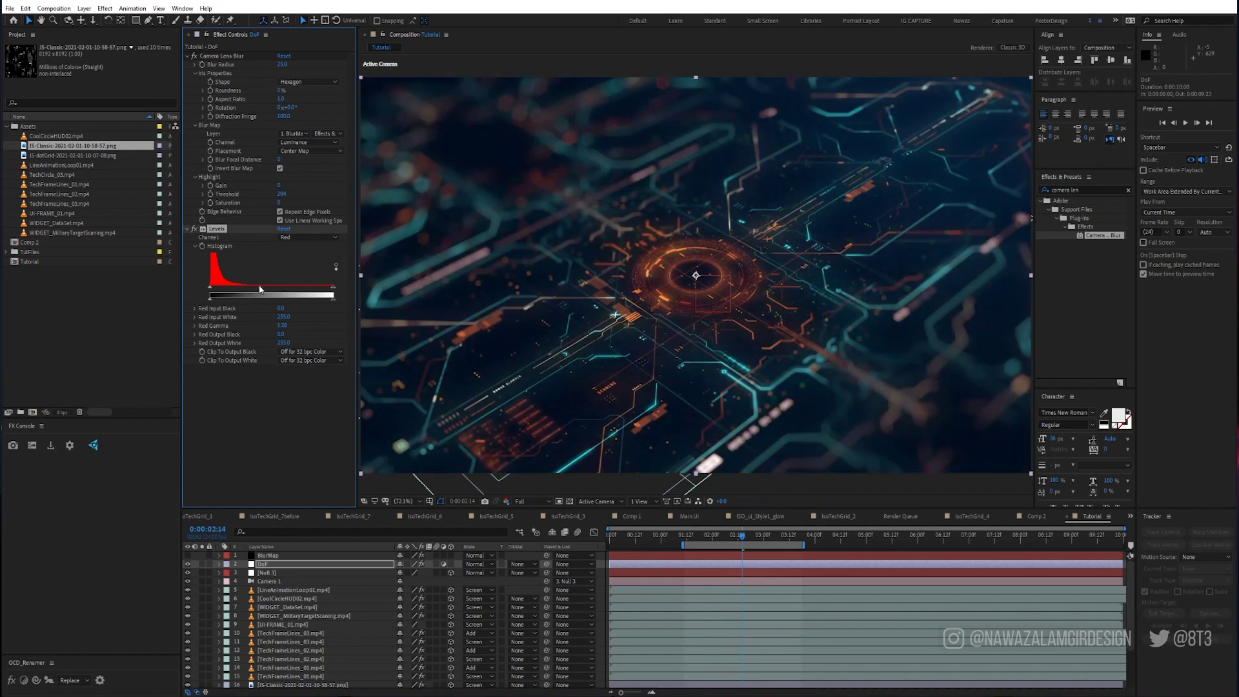
left_click(307, 237)
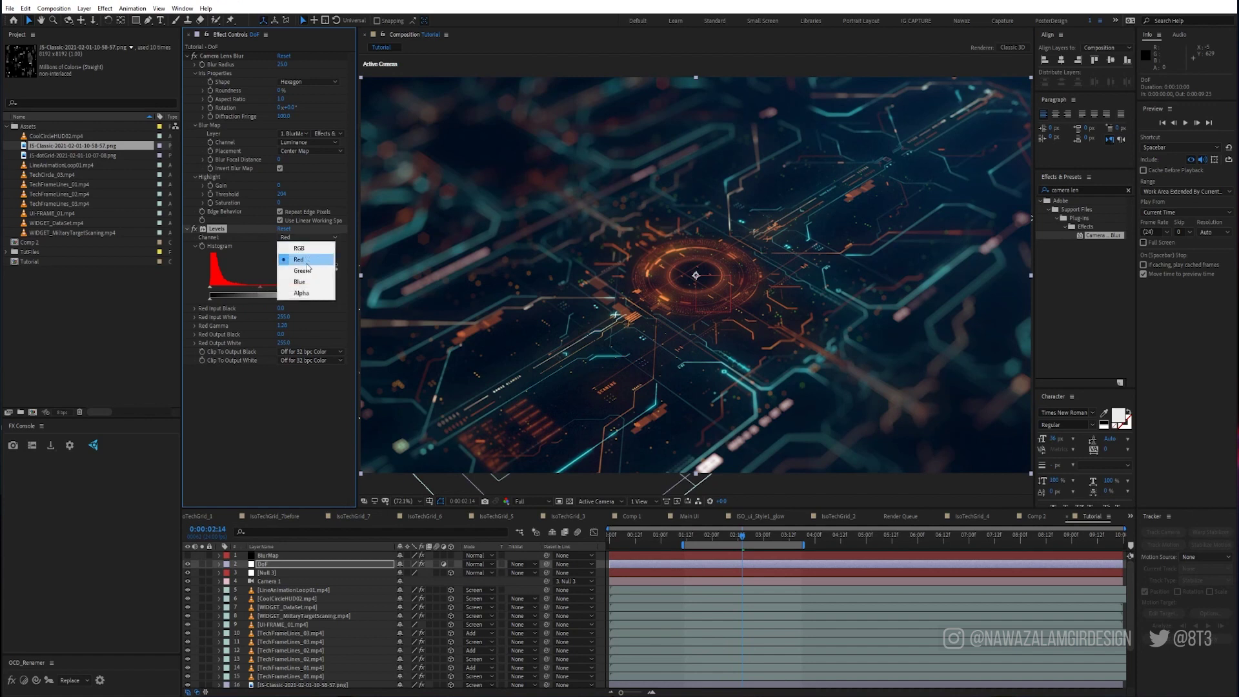
left_click(290, 278)
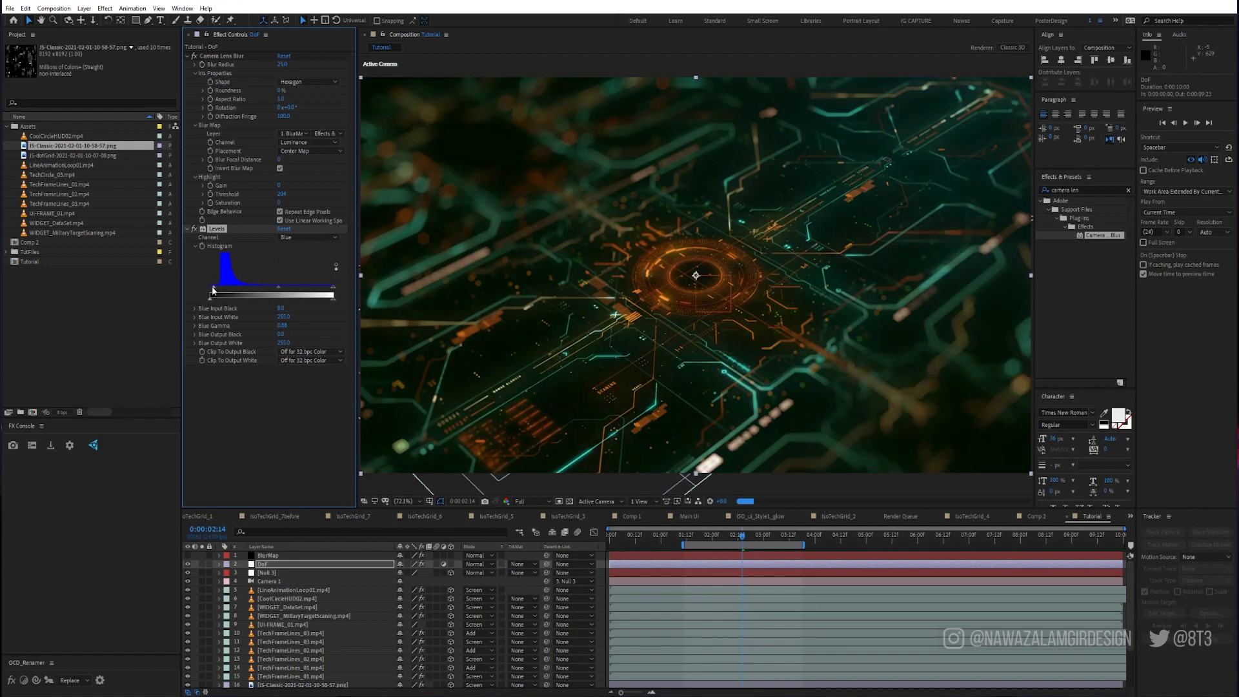
left_click_drag(213, 289, 208, 288)
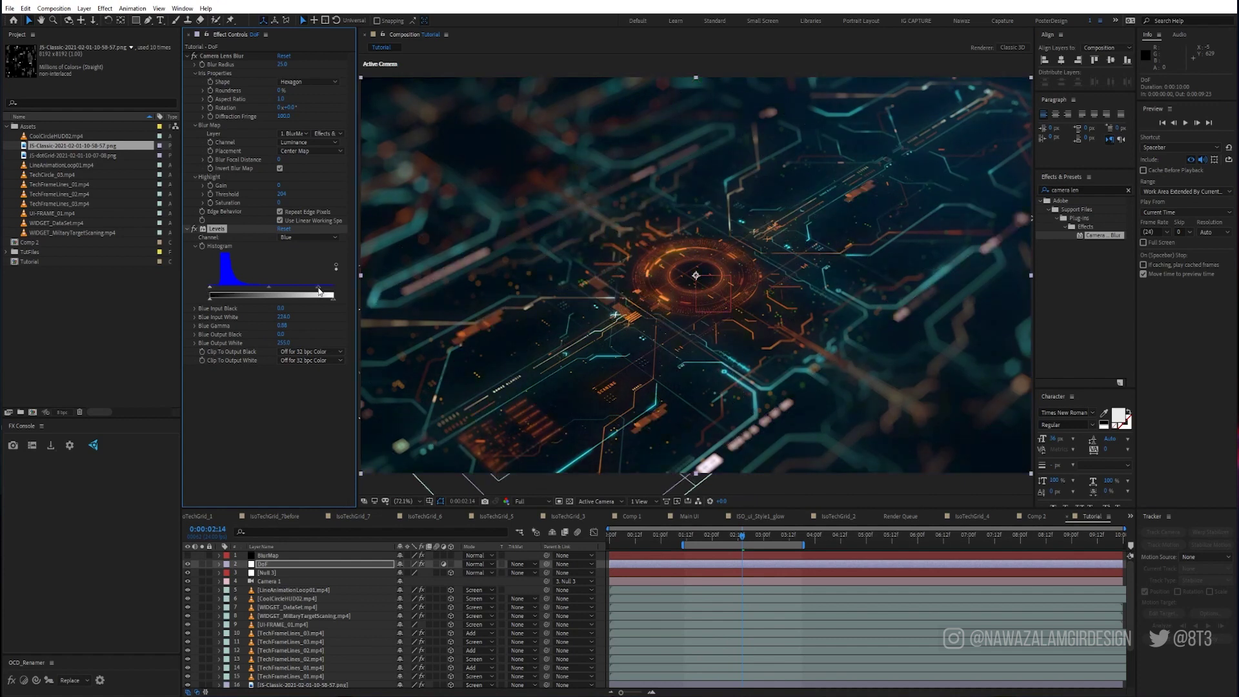
left_click_drag(321, 291, 340, 292)
left_click_drag(271, 292, 279, 290)
key("KP_0")
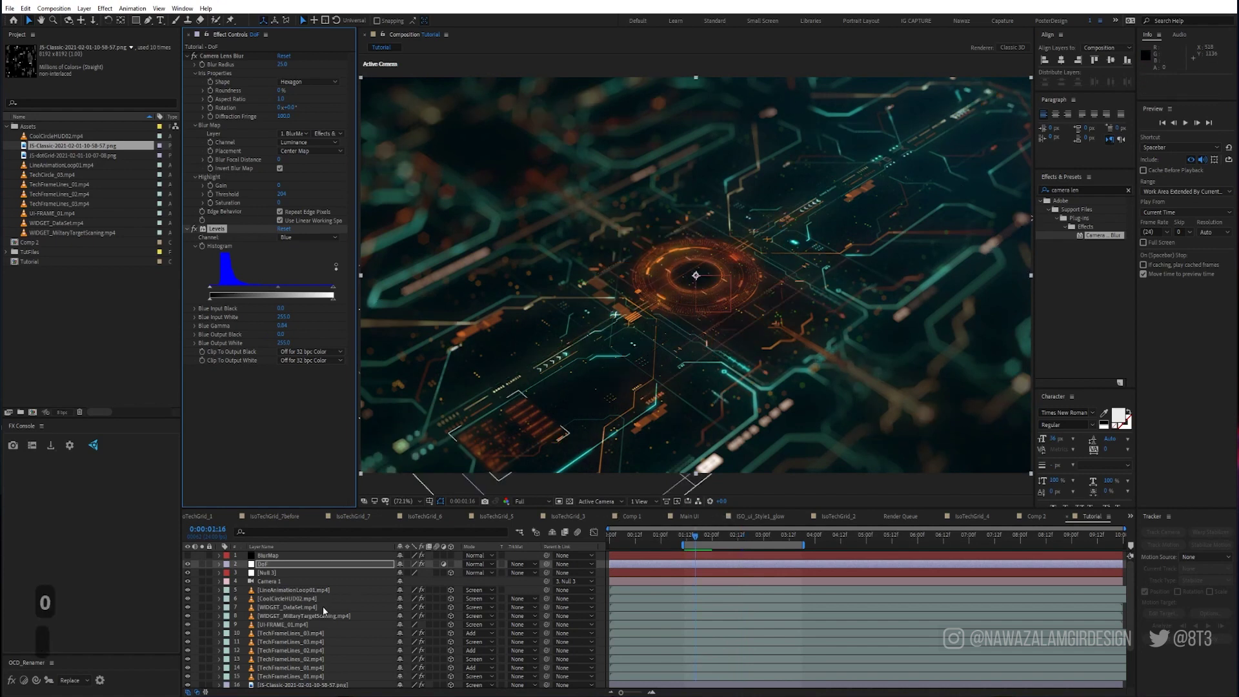
Step: Solo LineAnimationLoop01.mp4 with the HUD circle, scale it down to closely frame the circle, and preview the result
left_click(288, 625)
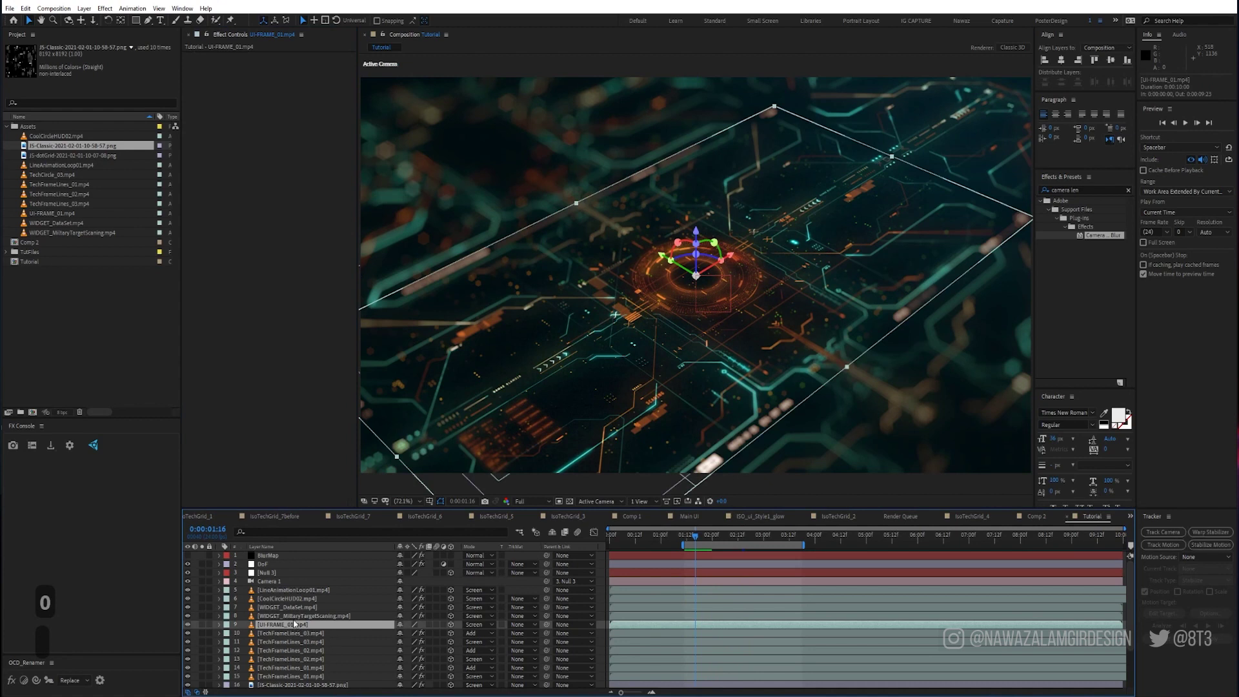
left_click(292, 590)
key("s")
left_click_drag(405, 599, 330, 601)
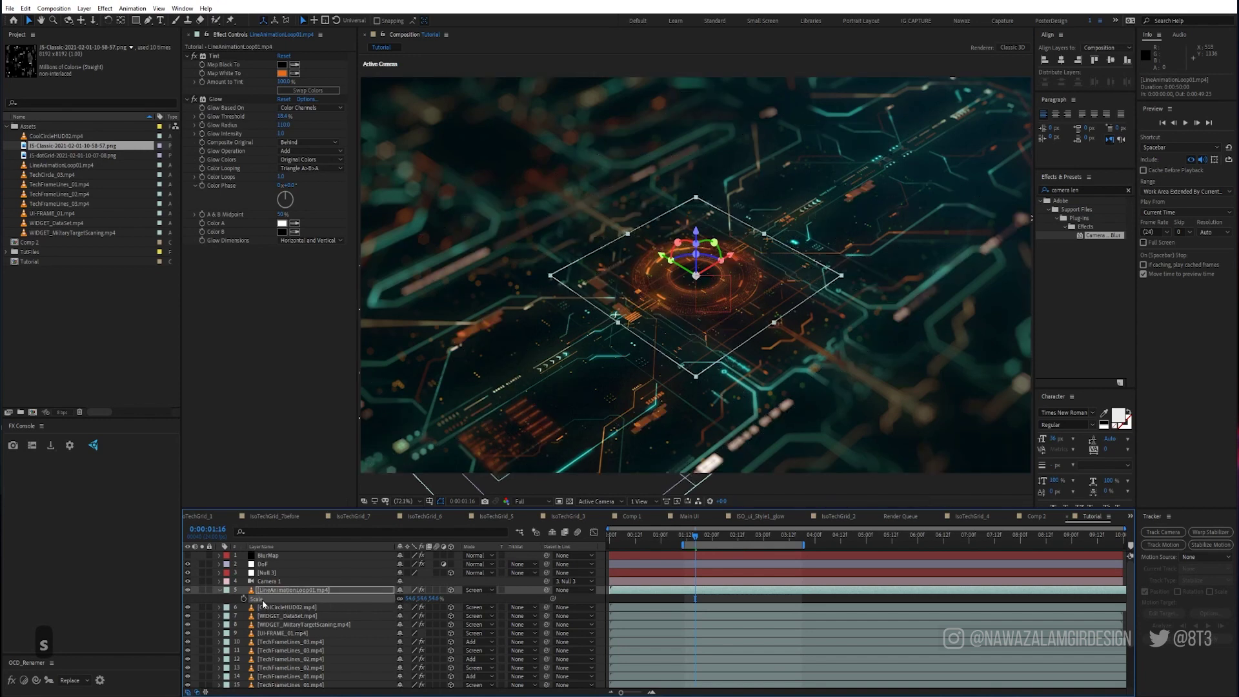
left_click_drag(202, 608, 202, 590)
left_click_drag(410, 599, 454, 599)
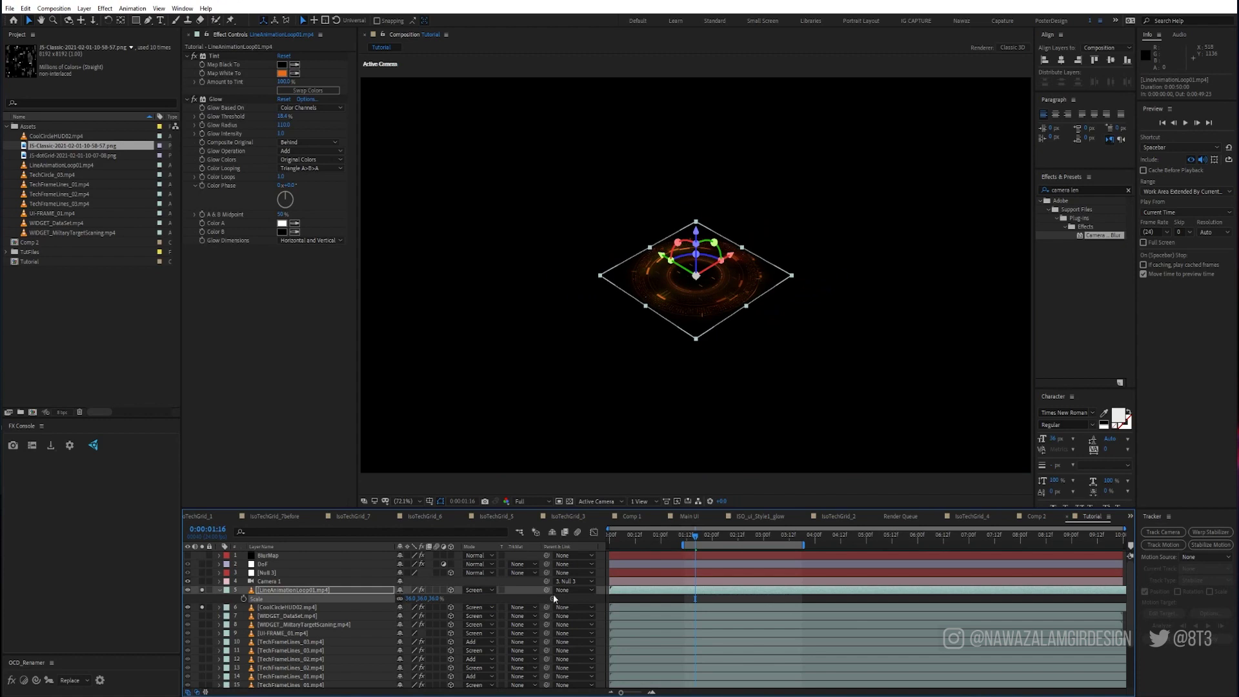
key("0")
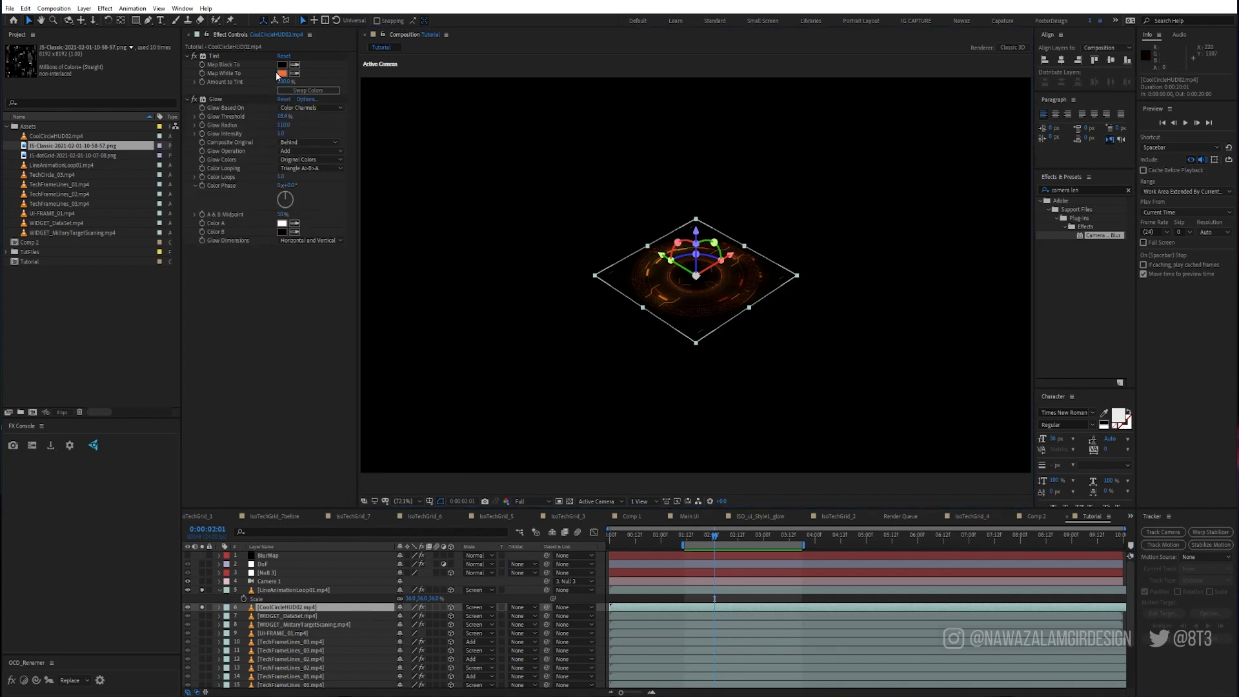
Step: Change the CoolCircleHUD02.mp4 layer's Tint to map white to bright cyan, and unsolo the layers to show the full scene
left_click(282, 73)
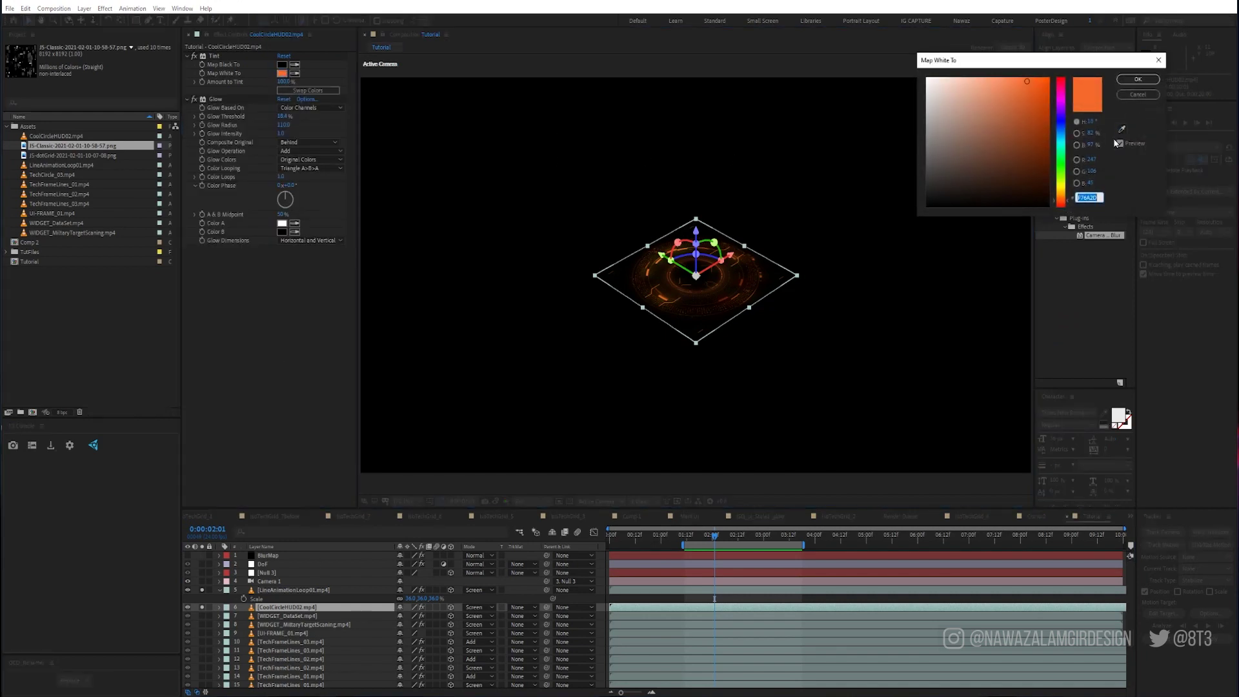
left_click(1061, 144)
left_click_drag(1035, 98, 1042, 78)
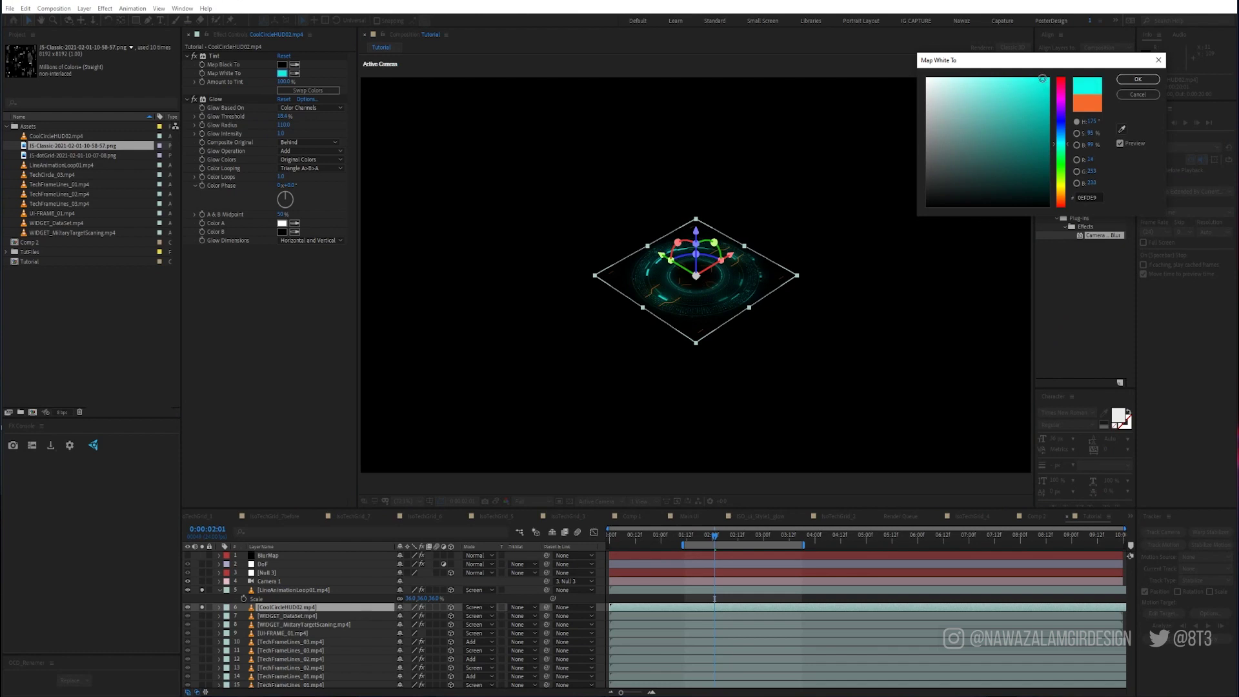
left_click(1138, 79)
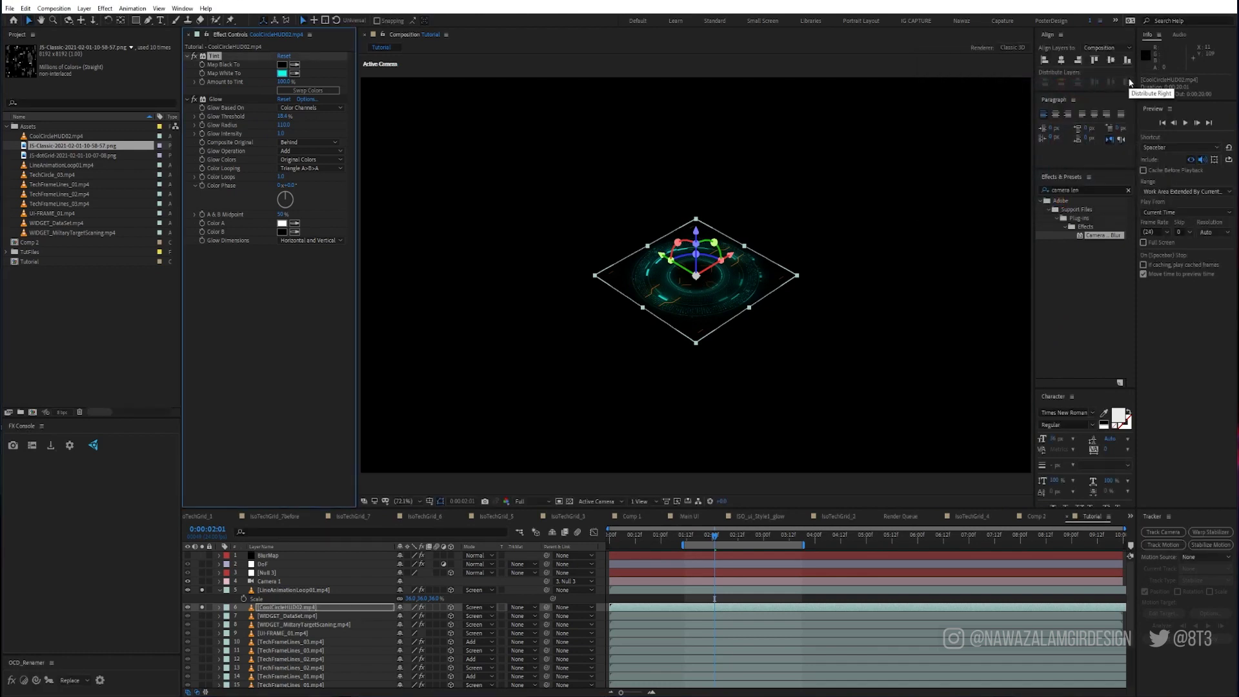
left_click(202, 607)
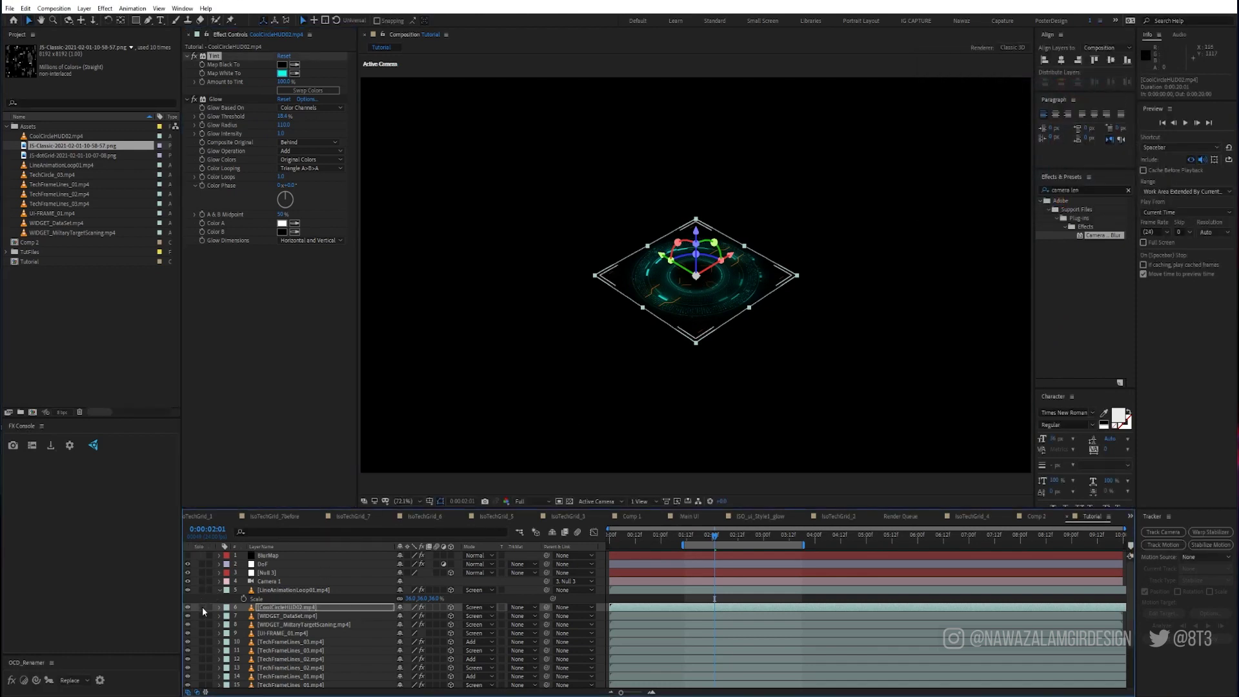
left_click(650, 602)
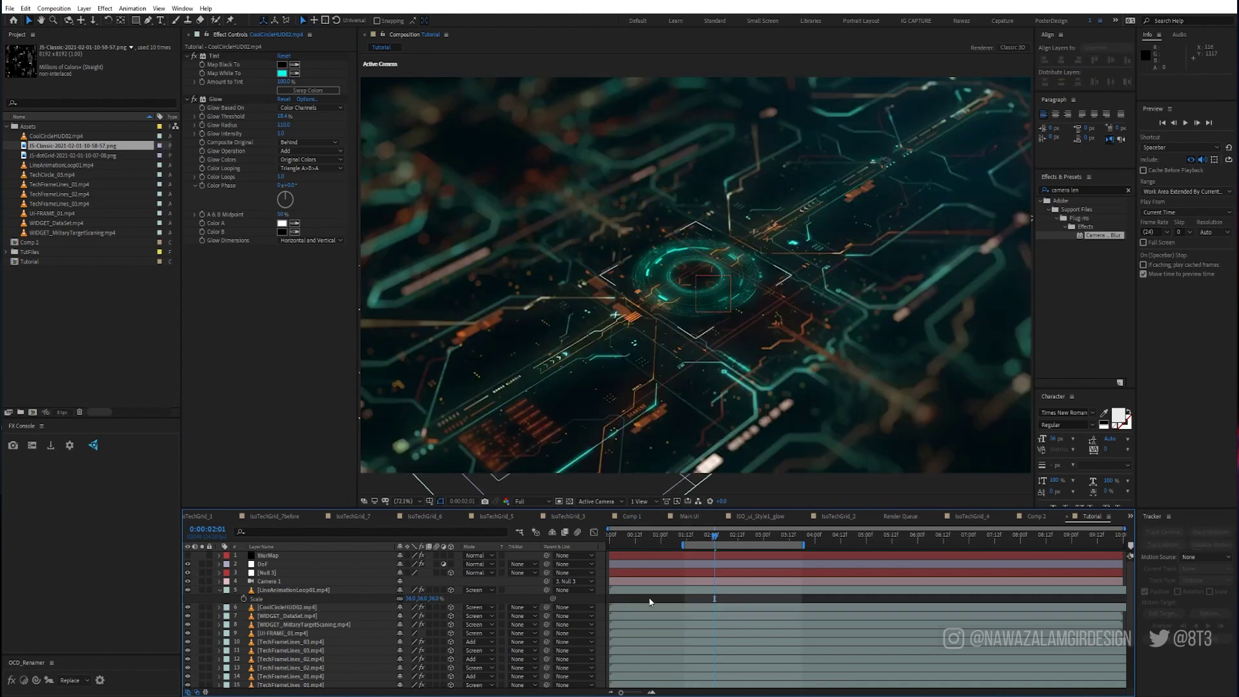
Step: Check the green-tinted upper JS-dotGrid layer in solo and set its scale to 25%
scroll(284, 650, "down", 3)
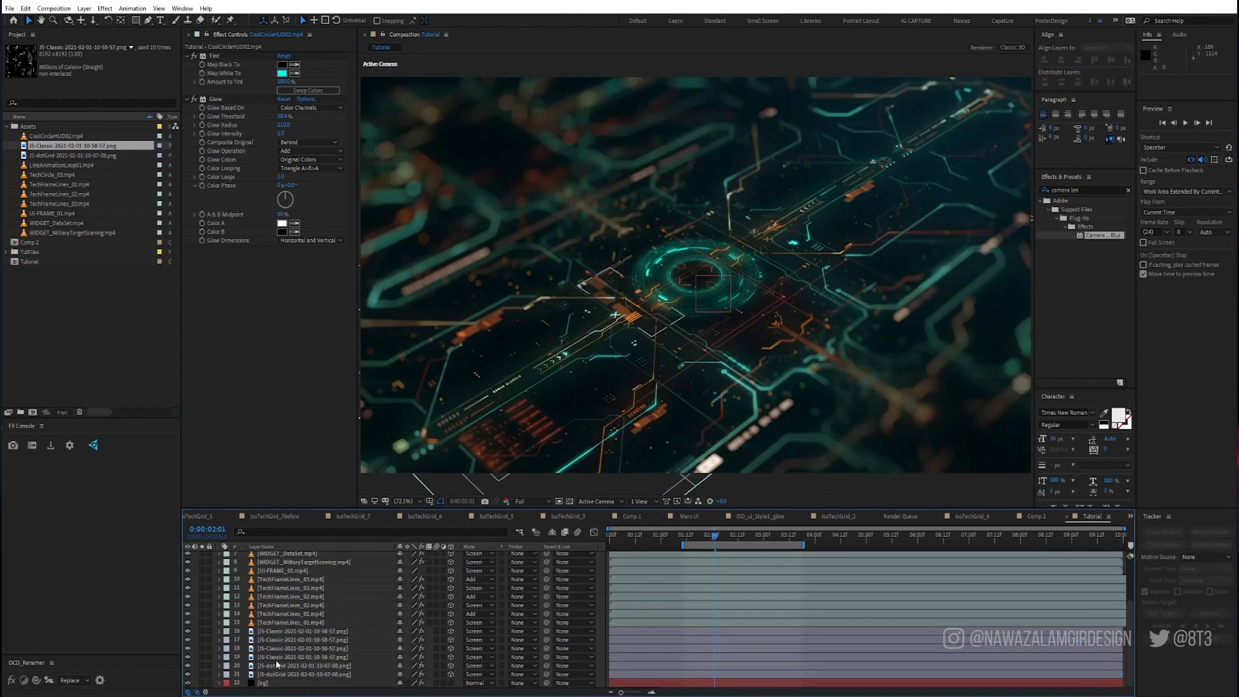
left_click(274, 666)
left_click(203, 665)
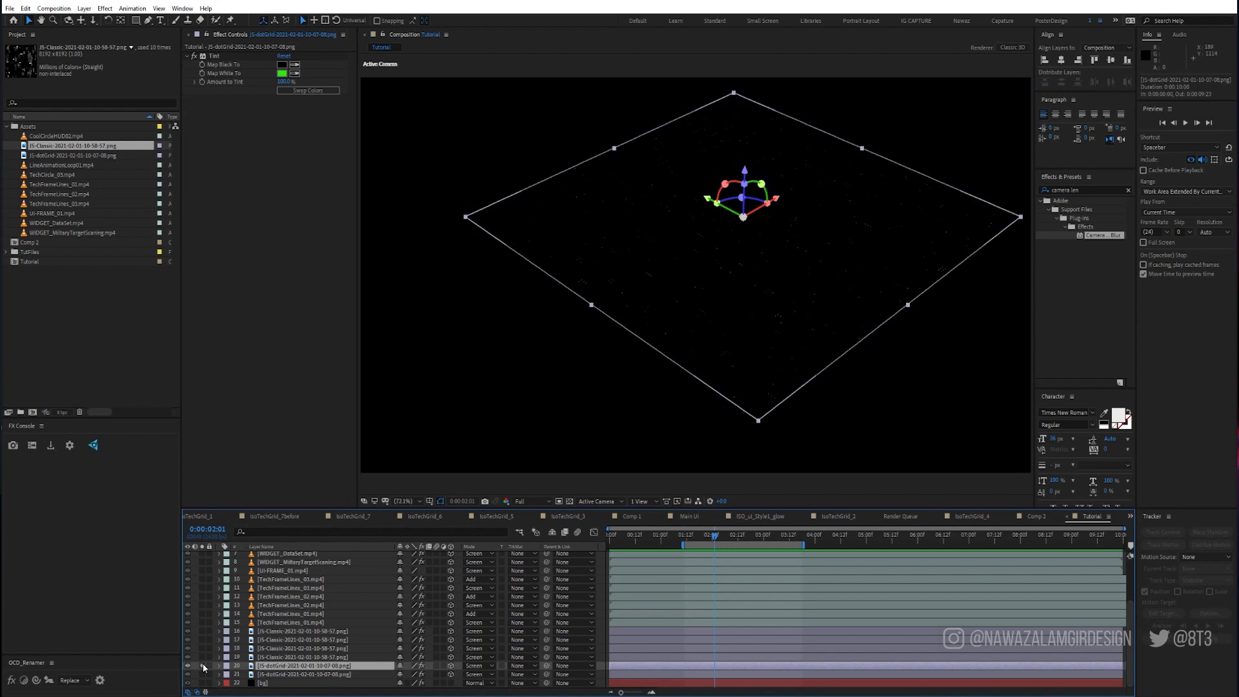
left_click(204, 665)
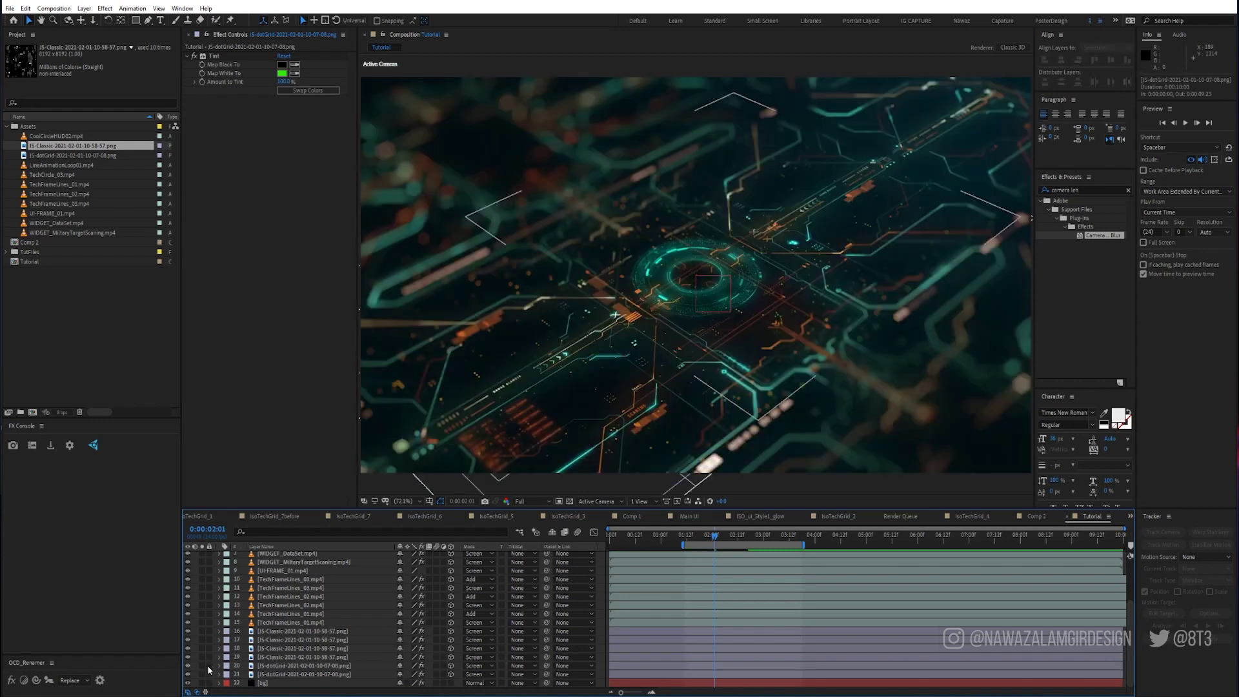
key("s")
left_click(415, 673)
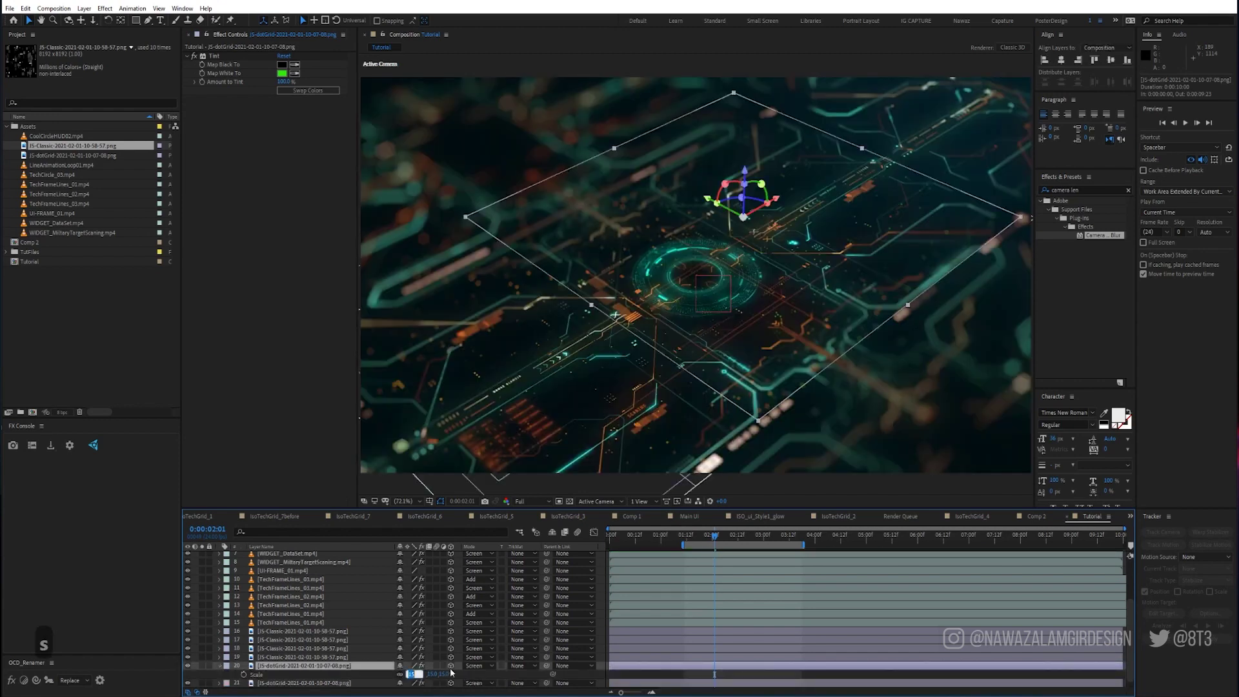
type("25")
key("Return")
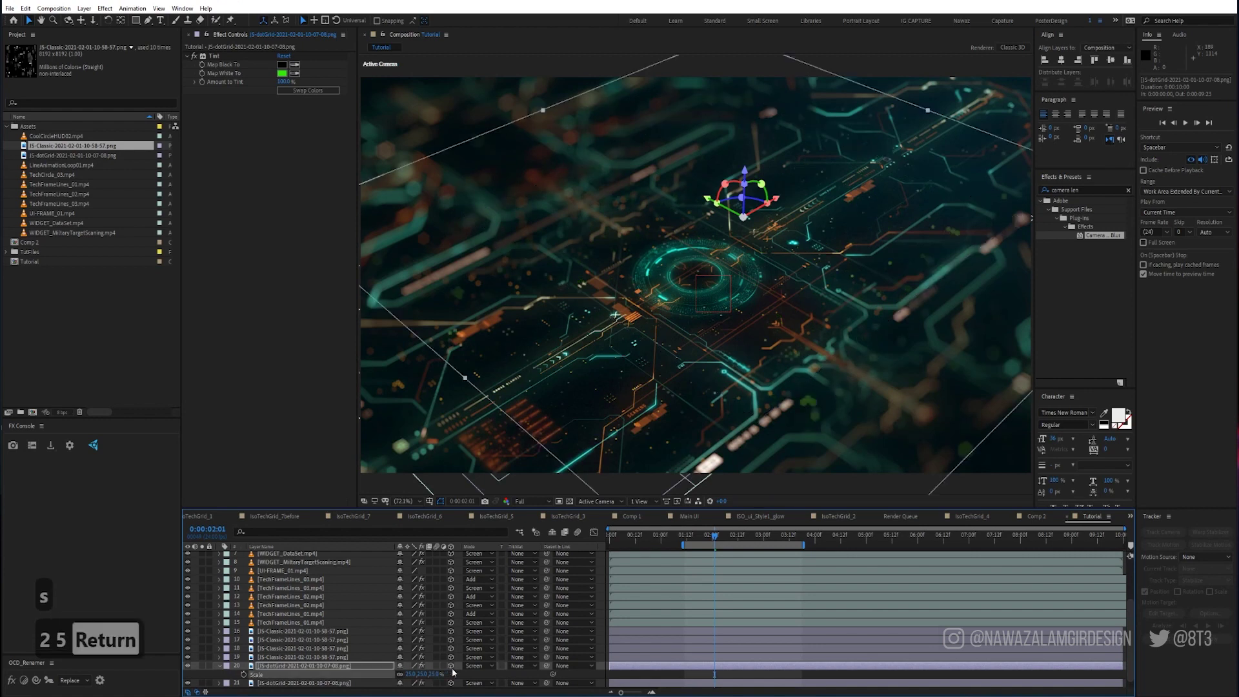
Step: Duplicate the green-tinted JS-dotGrid layer and change the copy's Tint to map white to bright cyan
left_click(264, 667)
key("ctrl+d")
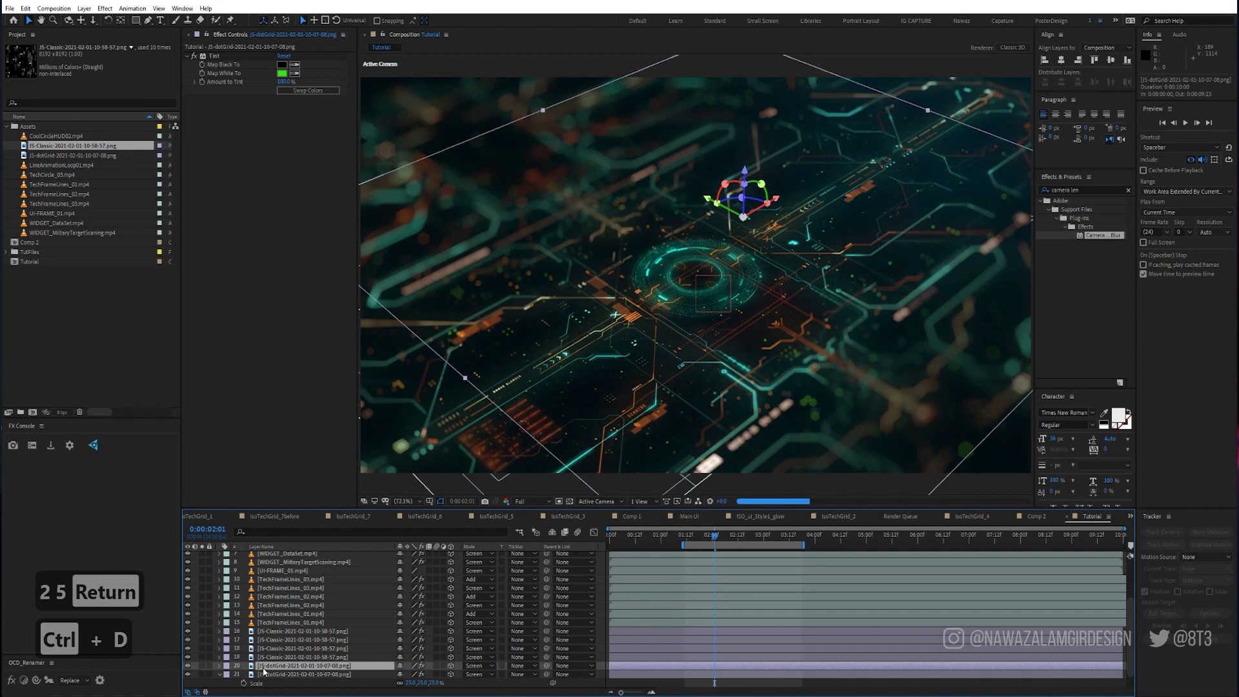
left_click(282, 73)
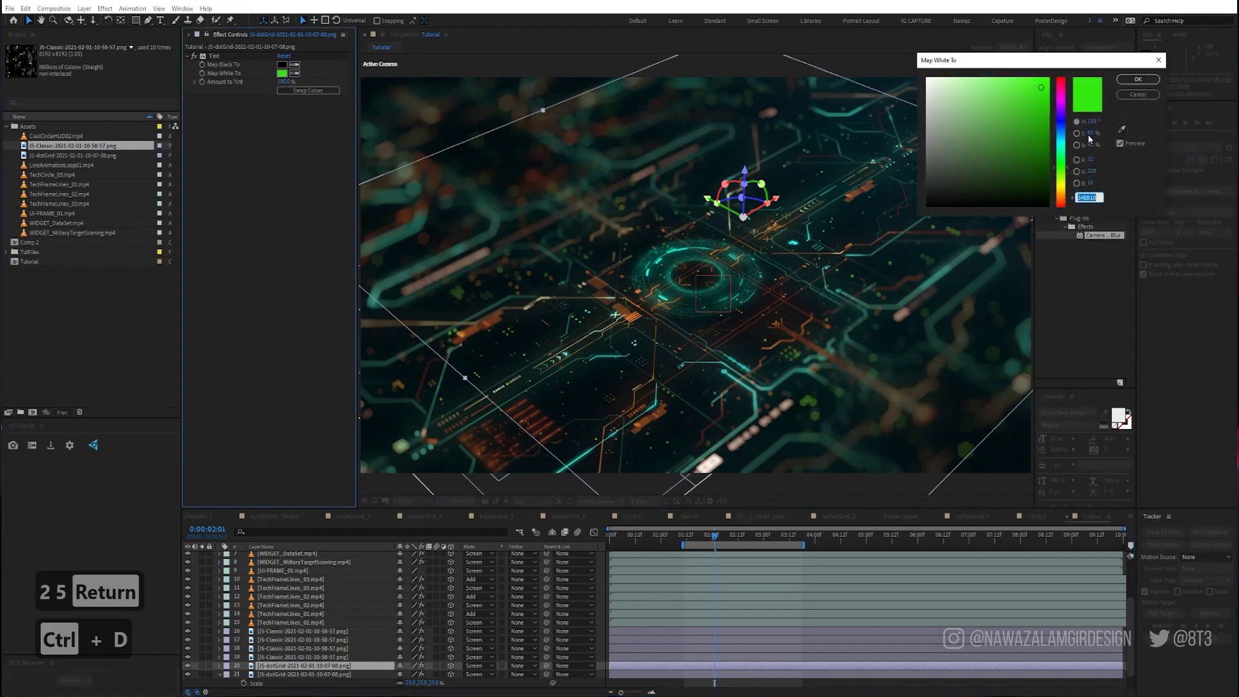
left_click(1061, 137)
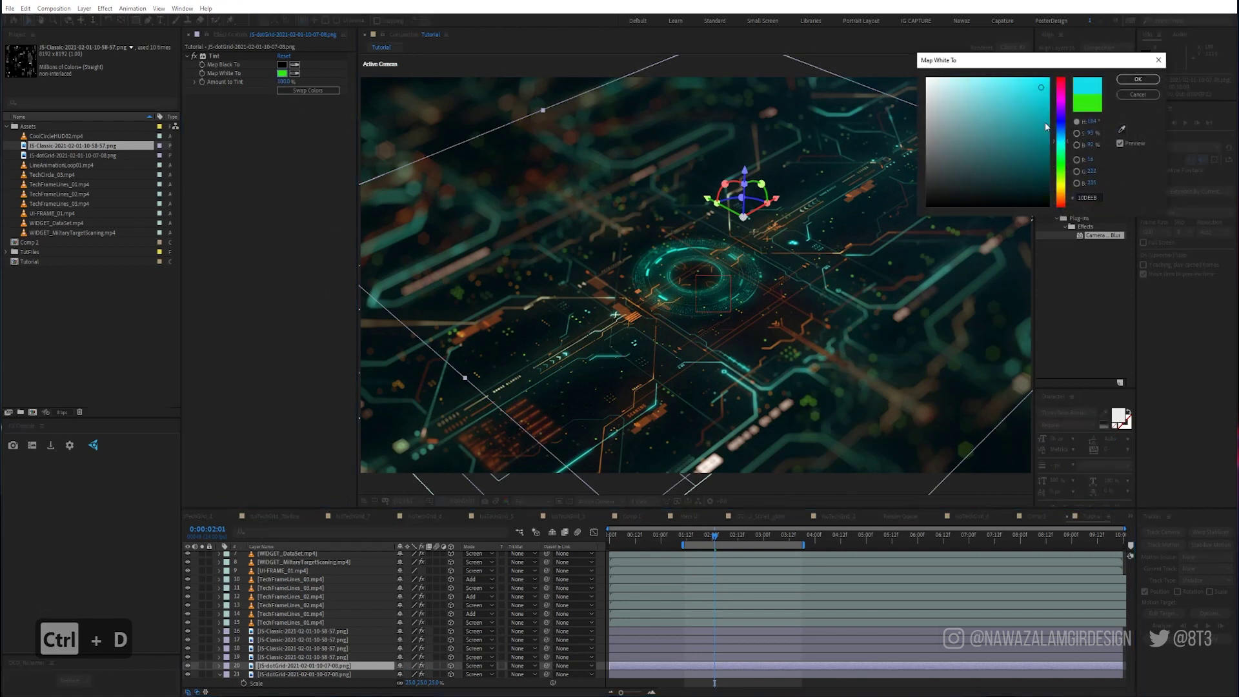
left_click(1138, 78)
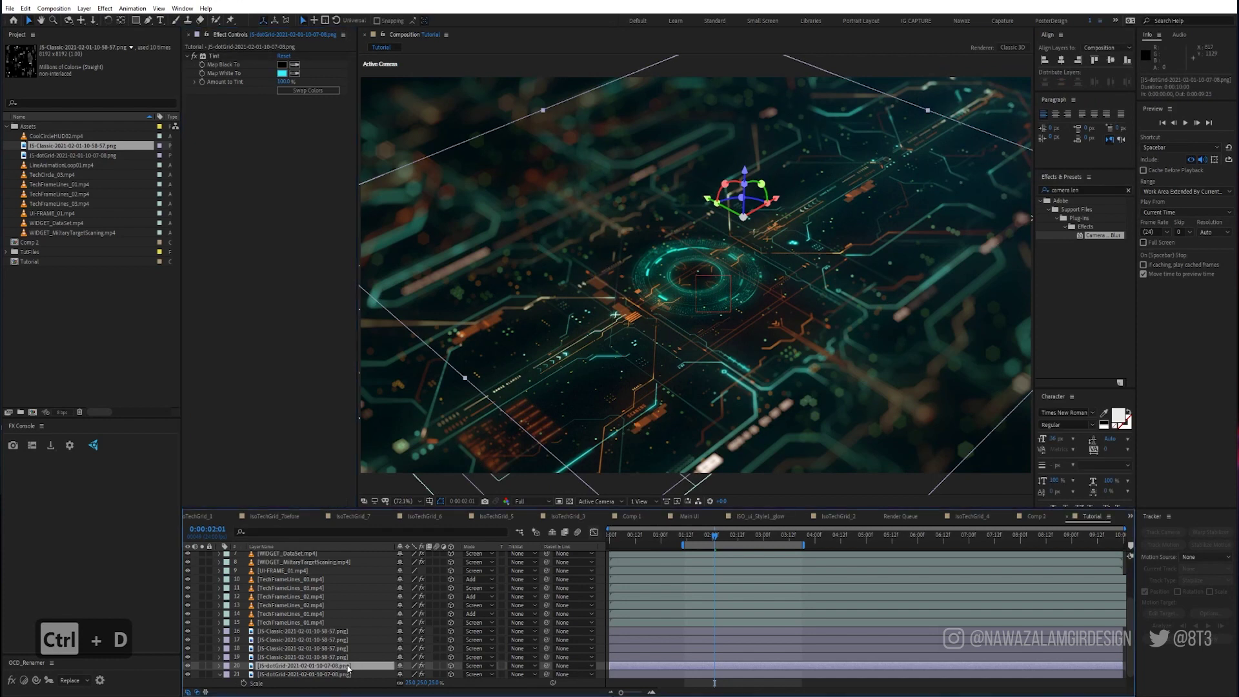
Step: Set the Z Rotation of the duplicated cyan JS-dotGrid layer to 180°
key("r")
scroll(420, 677, "down", 3)
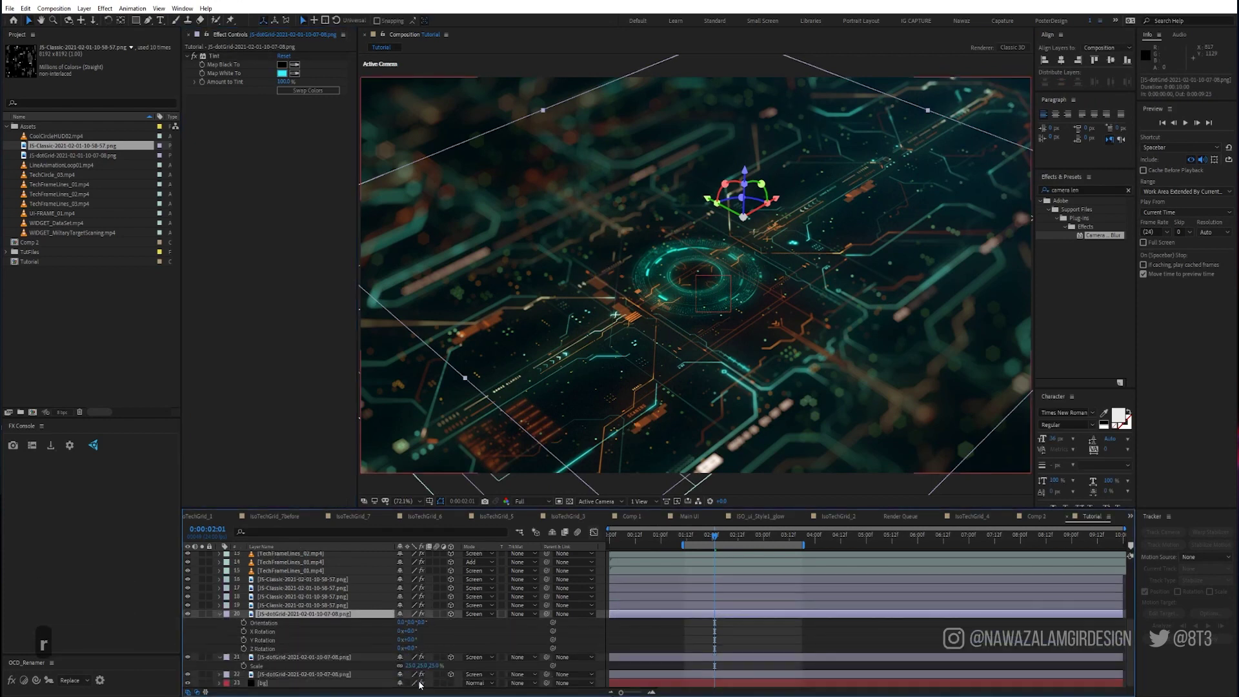
left_click(413, 648)
type("180")
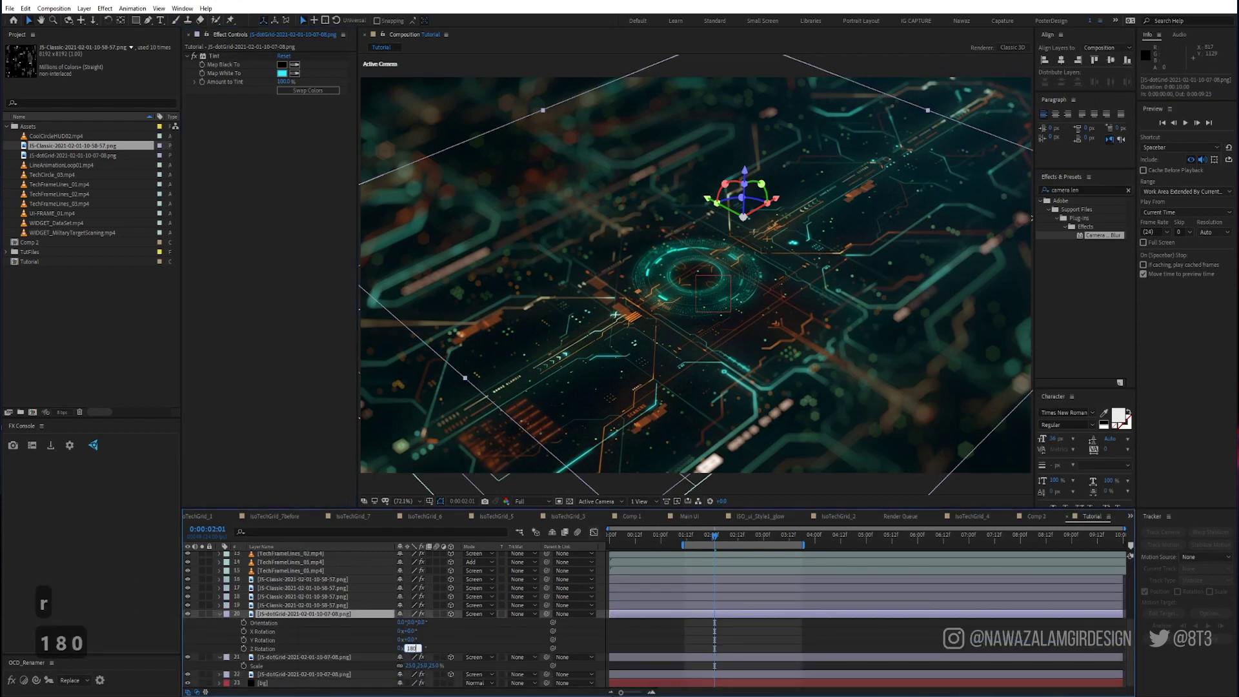
key("Return")
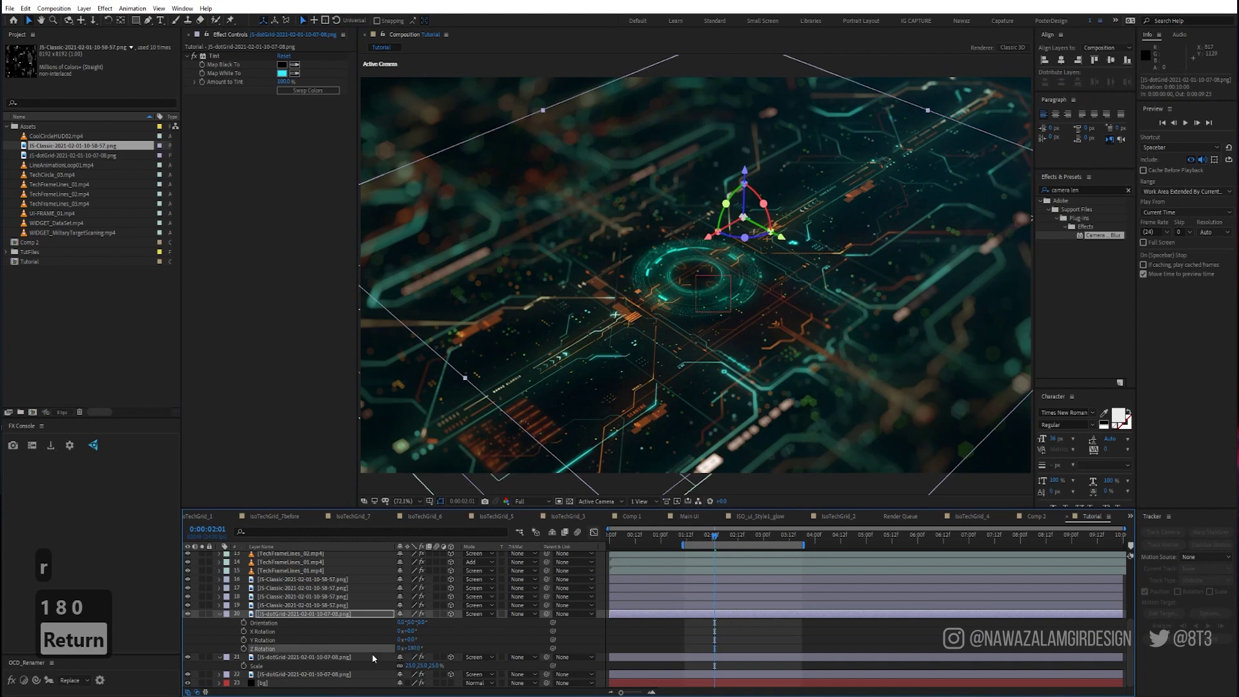
Step: Scale the cyan JS-dotGrid copy up to about 35% while viewing it in solo, and unsolo it
left_click(201, 616)
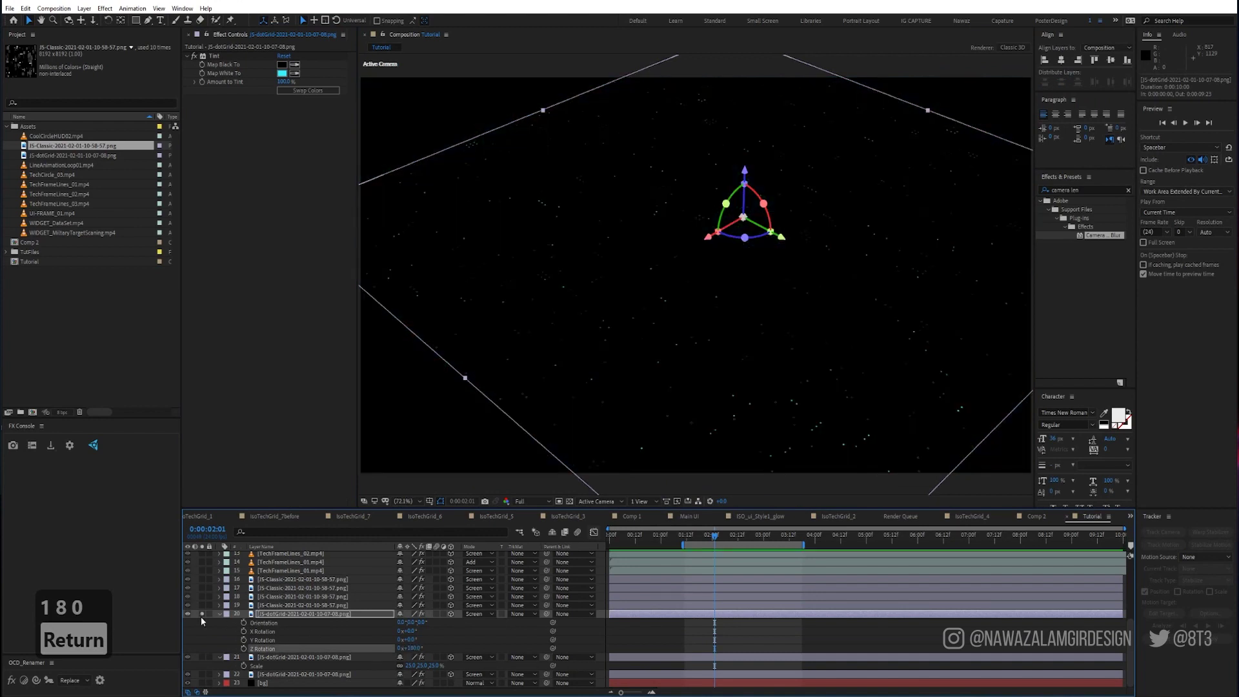
key("s")
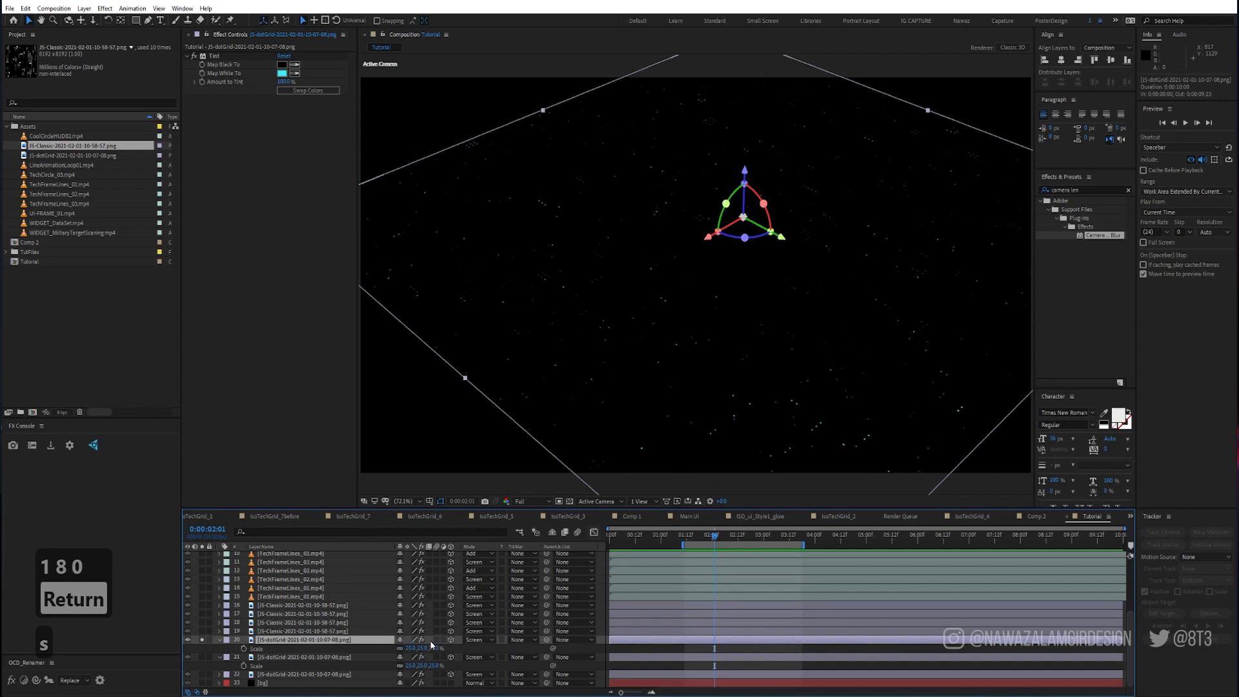
left_click_drag(432, 648, 439, 647)
left_click(202, 640)
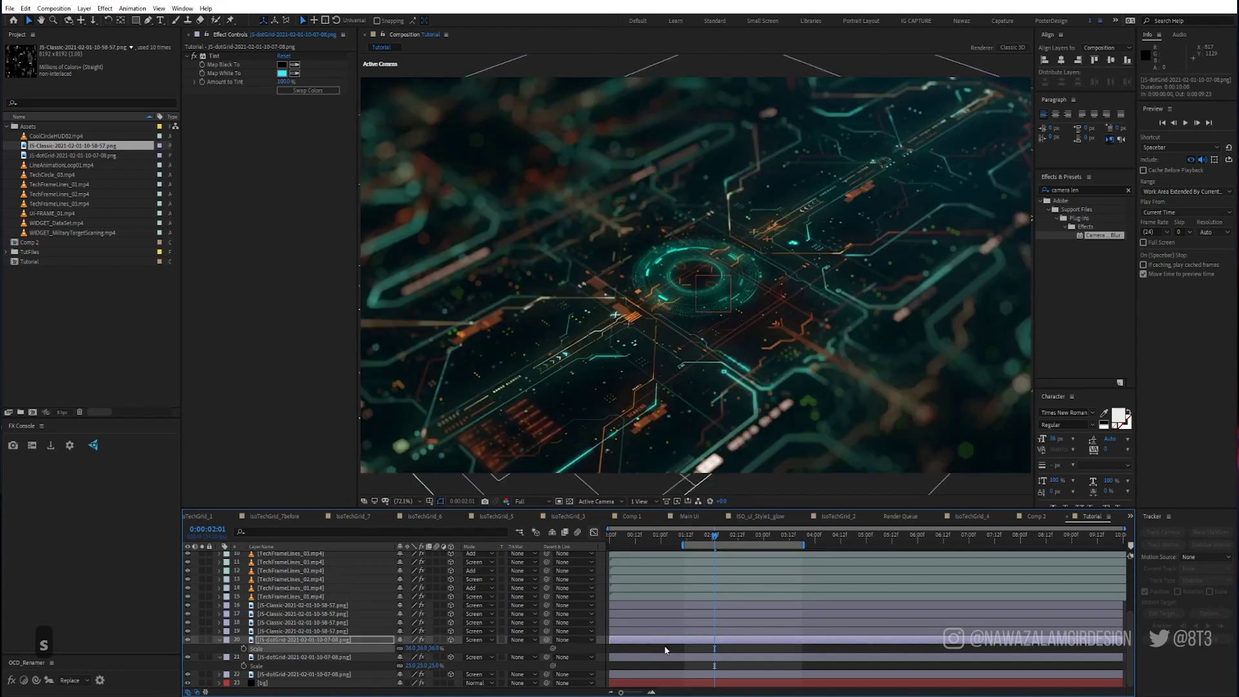
left_click(665, 651)
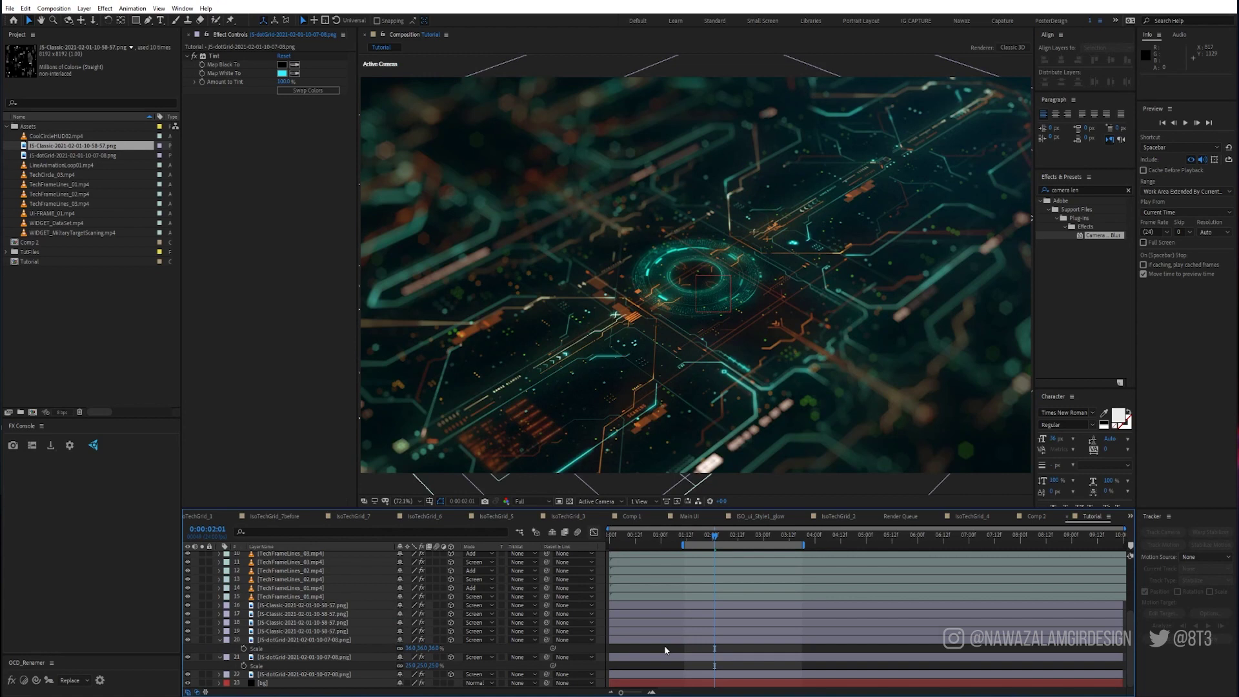
Step: Set a starting Position keyframe for Camera 1 at the start of the work area, at 0:00:01:11
scroll(321, 632, "up", 5)
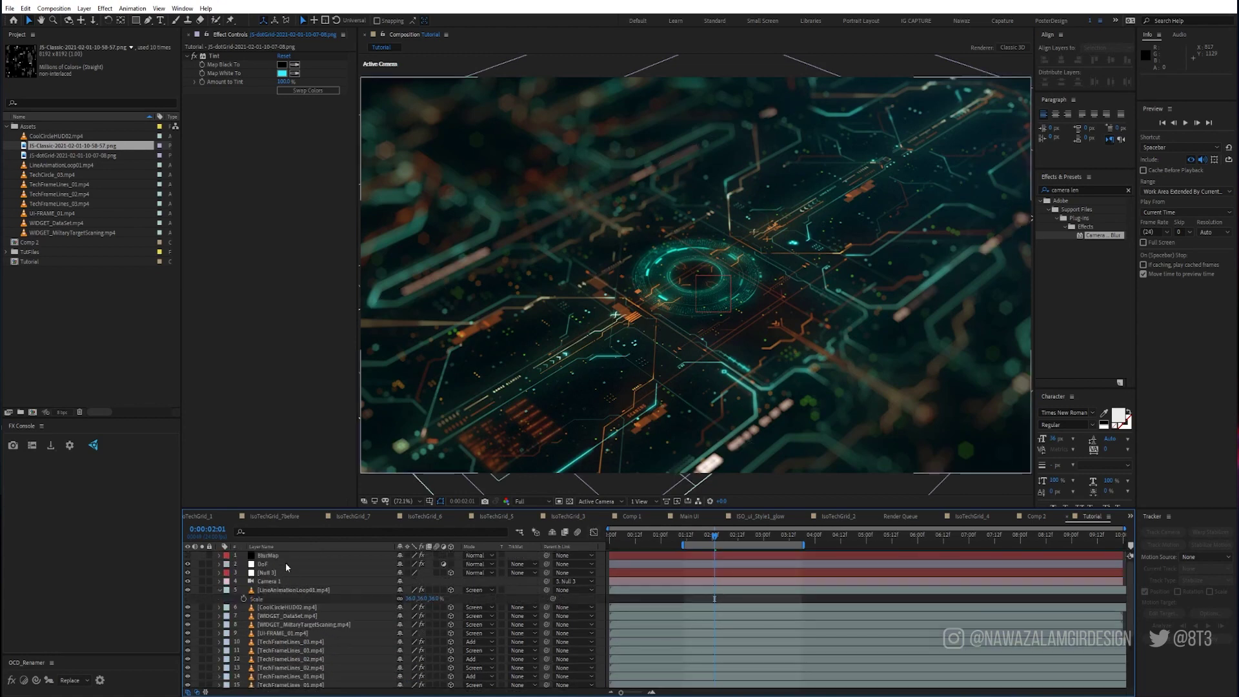
left_click(274, 582)
left_click(685, 540)
key("p")
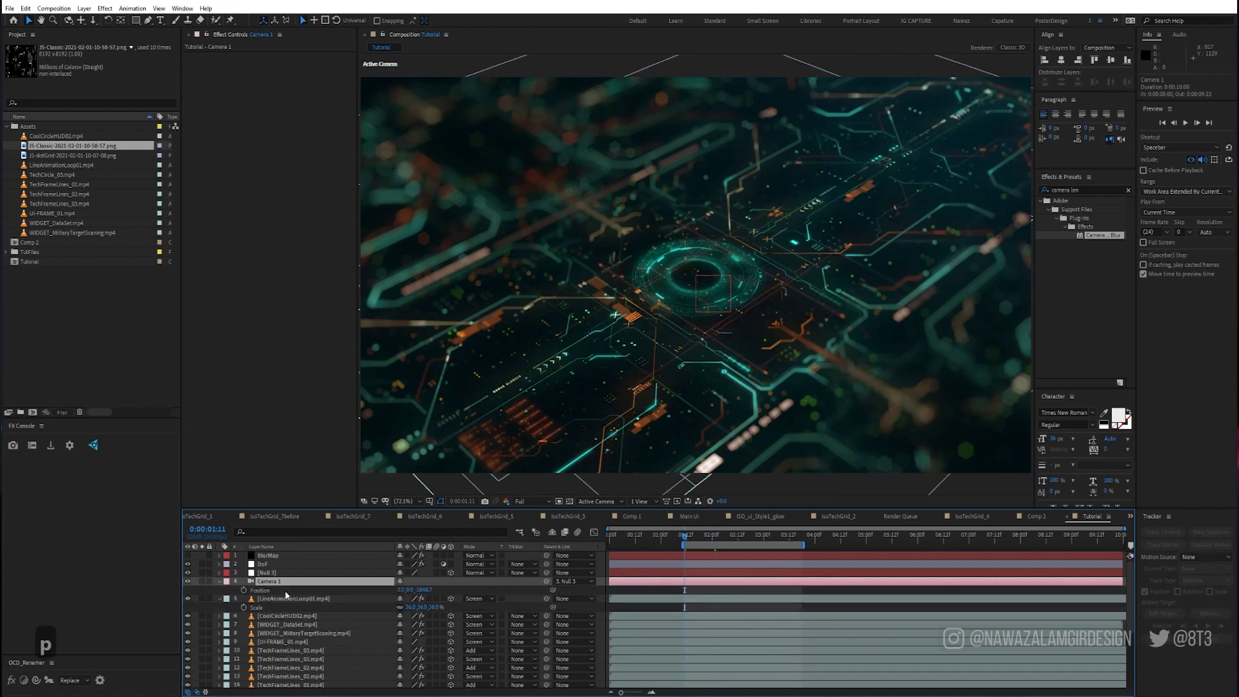
left_click(244, 590)
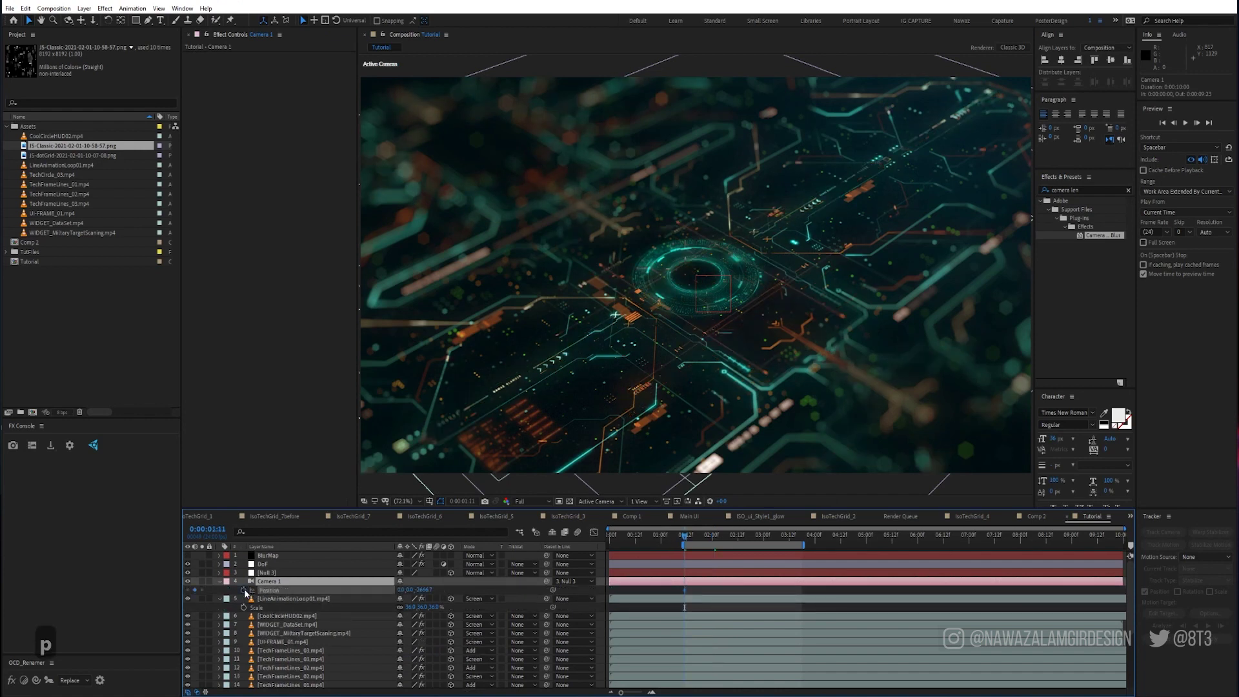
Step: At 0:00:03:17, move Camera 1 closer along Z to keyframe a push-in towards the HUD circle, and preview the animation
left_click(800, 536)
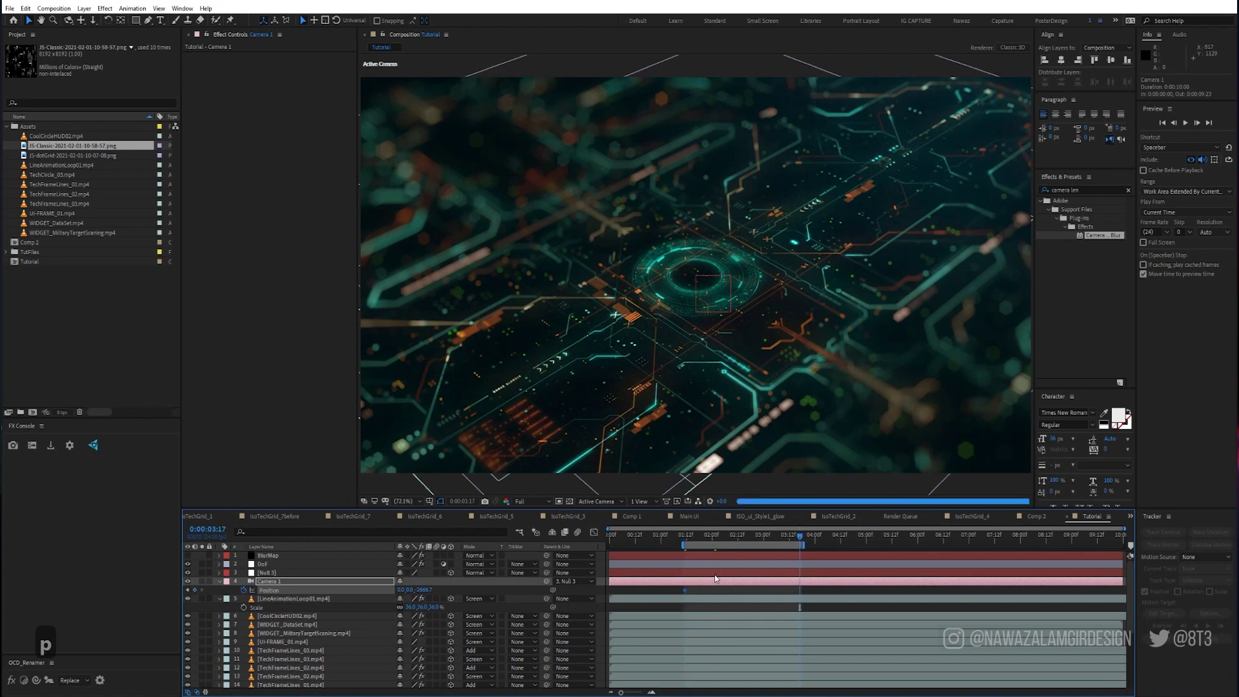
left_click_drag(436, 590, 618, 551)
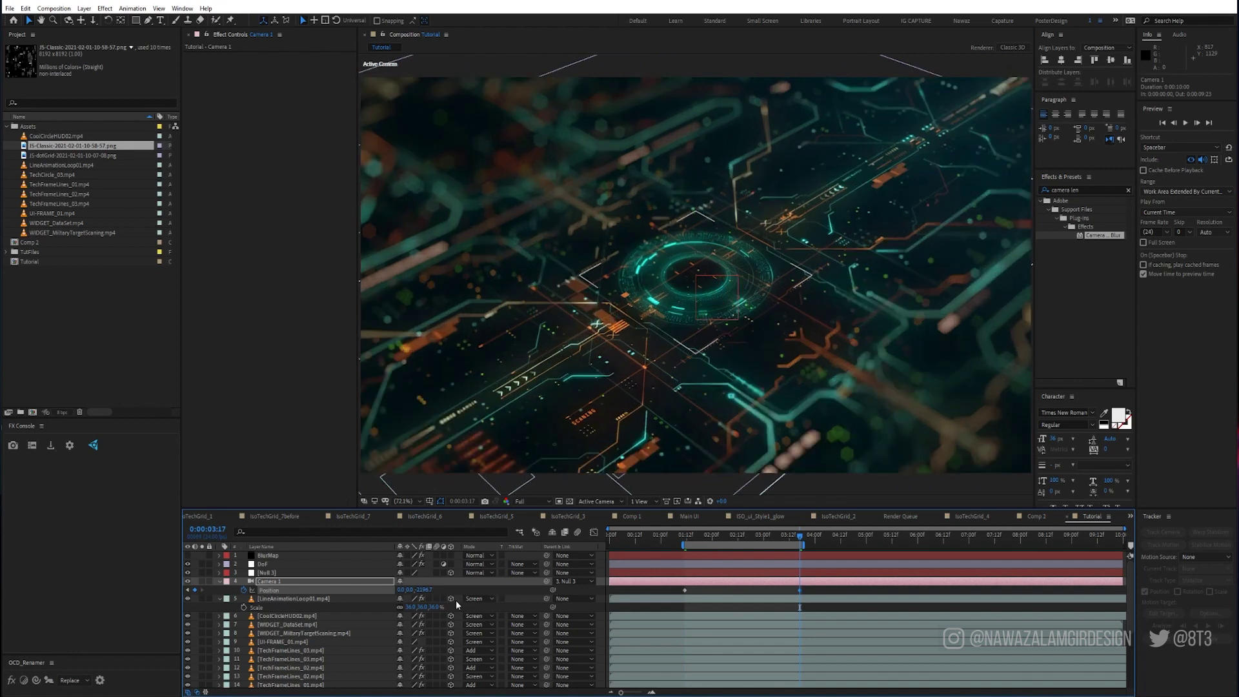
key("KP_0")
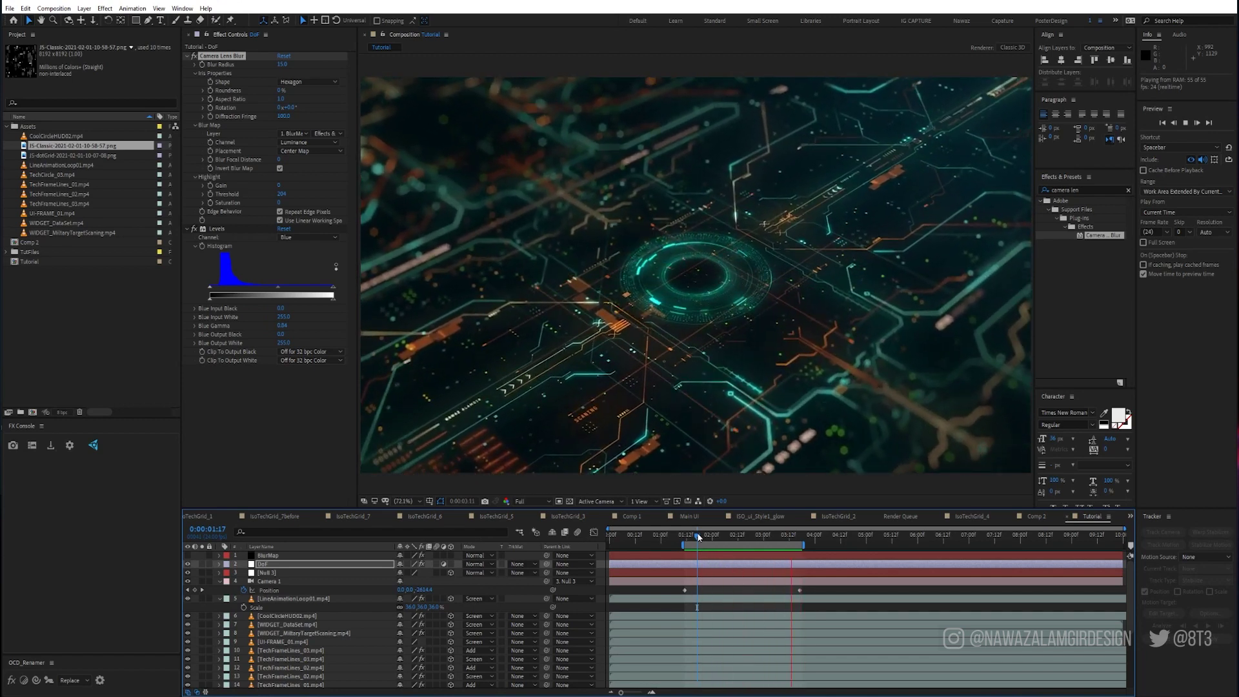
Step: Switch to the web browser and examine the 300 FUI Elements Pack page on Gumroad, including its description, categories and preview images
left_click(494, 696)
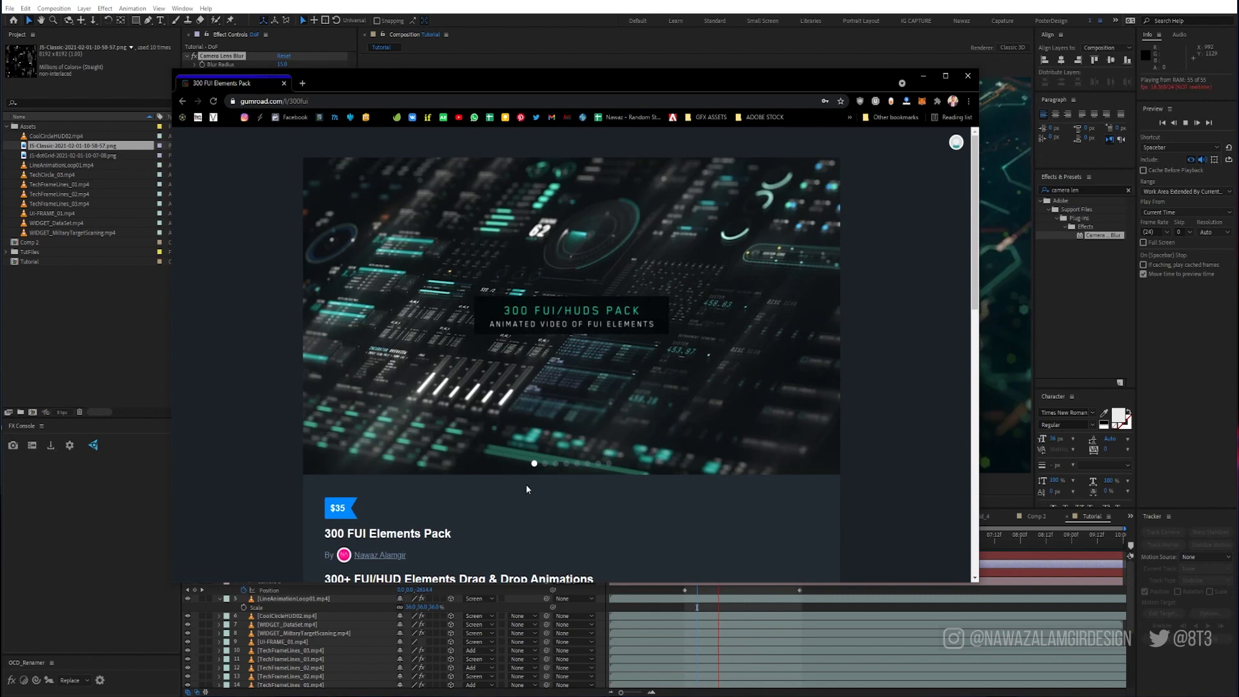
scroll(526, 484, "down", 2)
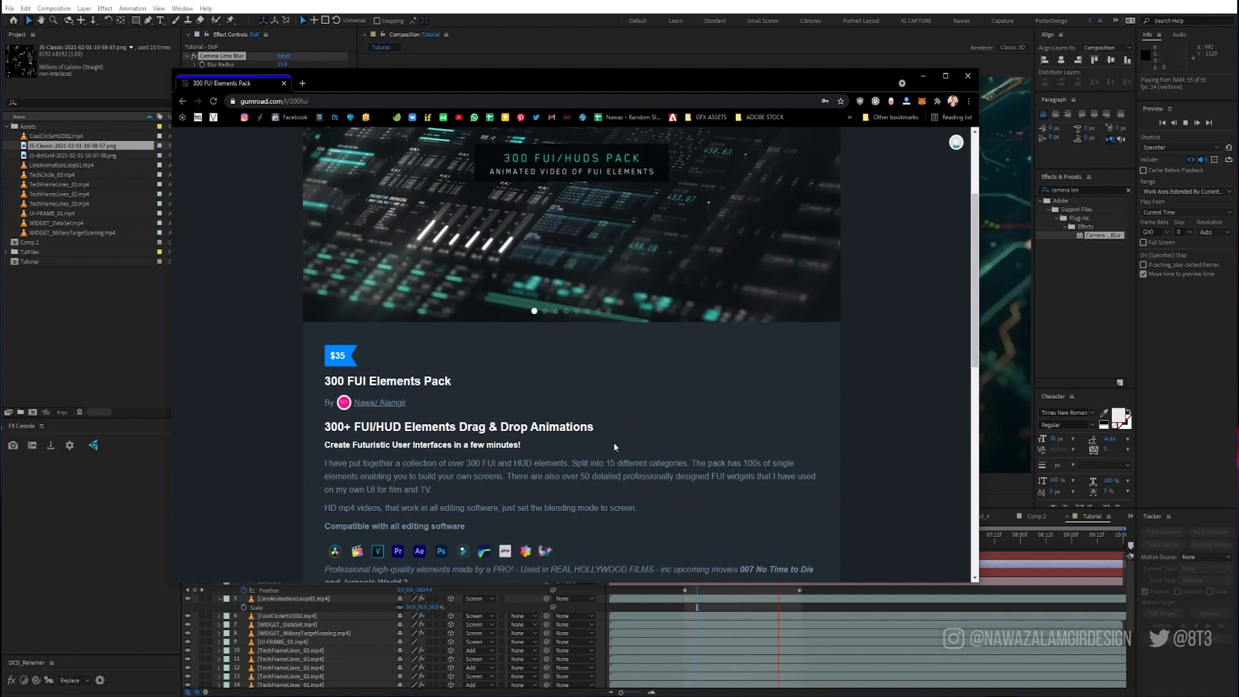
scroll(615, 446, "down", 1)
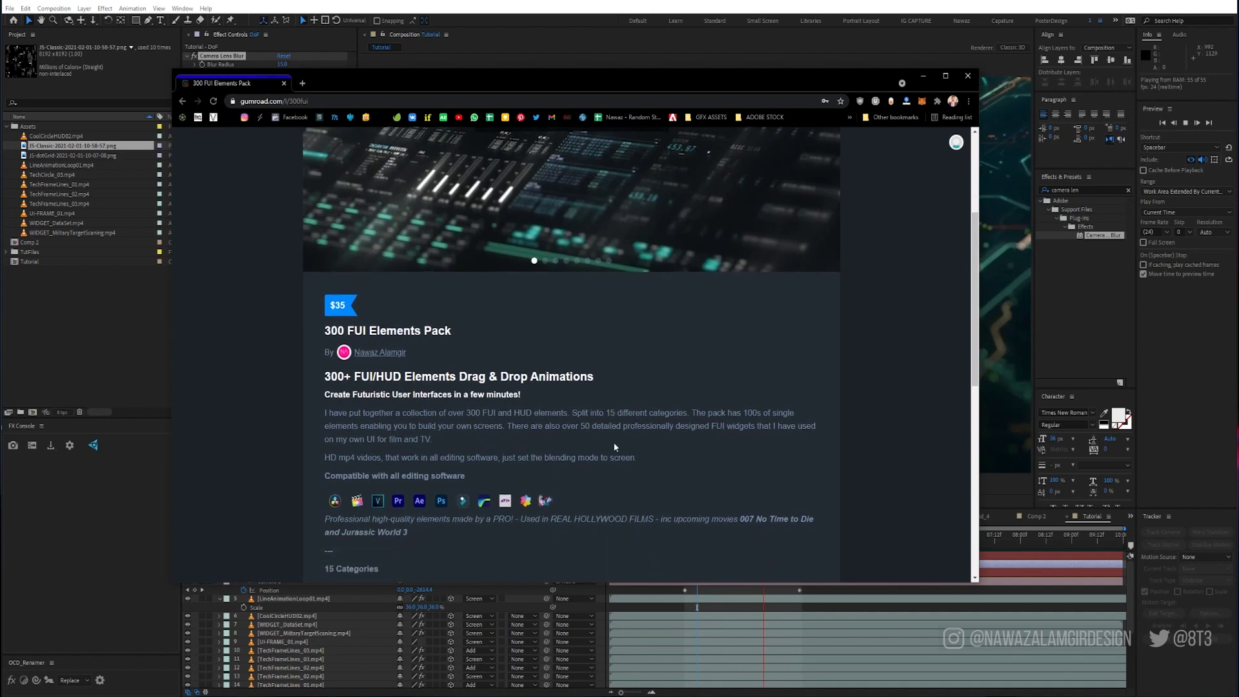
scroll(615, 447, "down", 5)
scroll(615, 446, "up", 8)
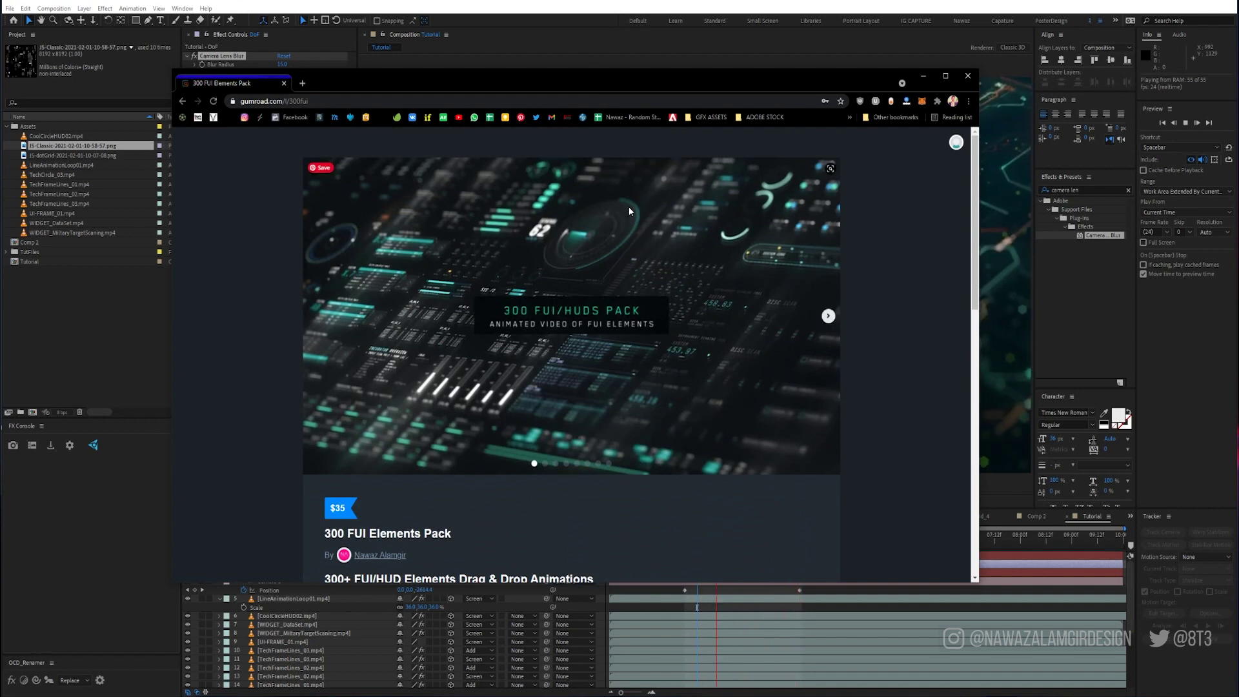
scroll(613, 417, "down", 4)
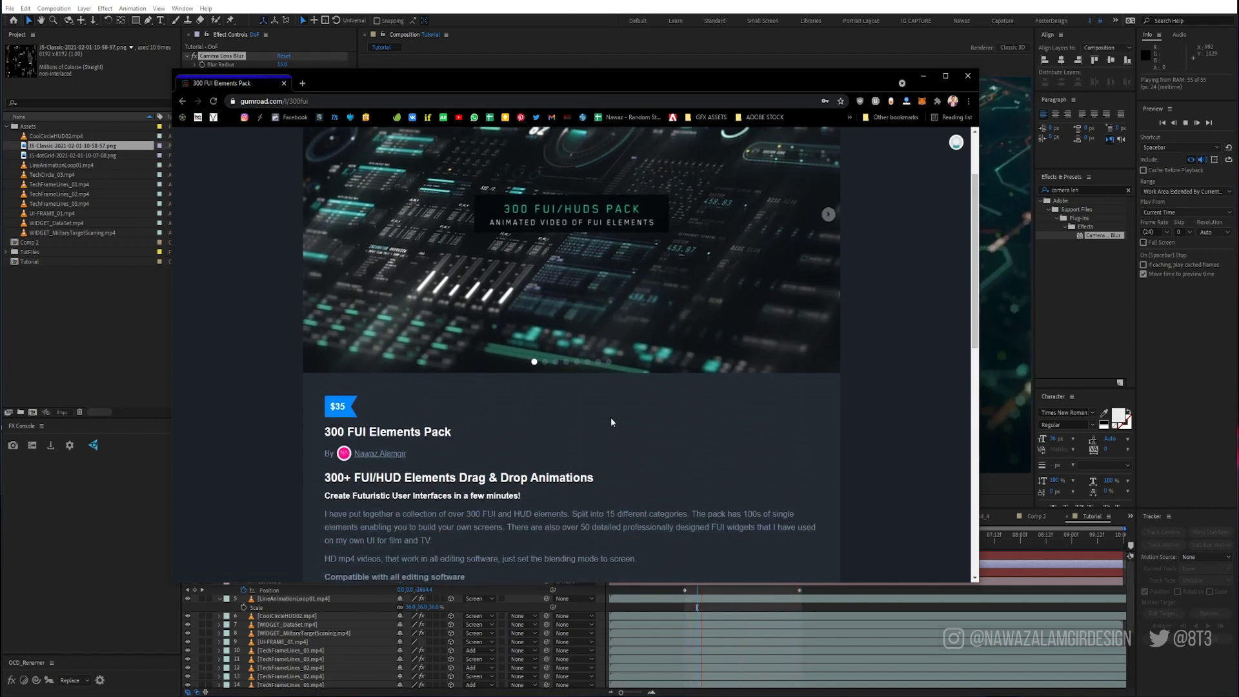
scroll(587, 489, "down", 4)
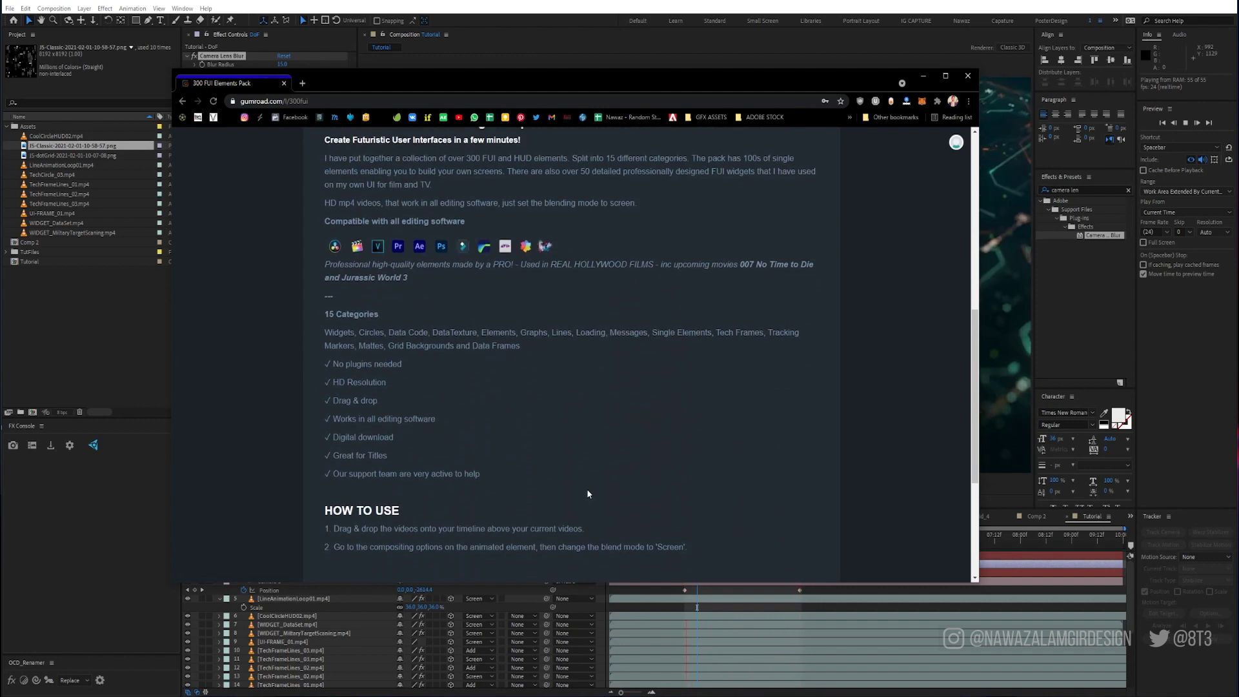
scroll(586, 488, "down", 3)
scroll(587, 488, "up", 7)
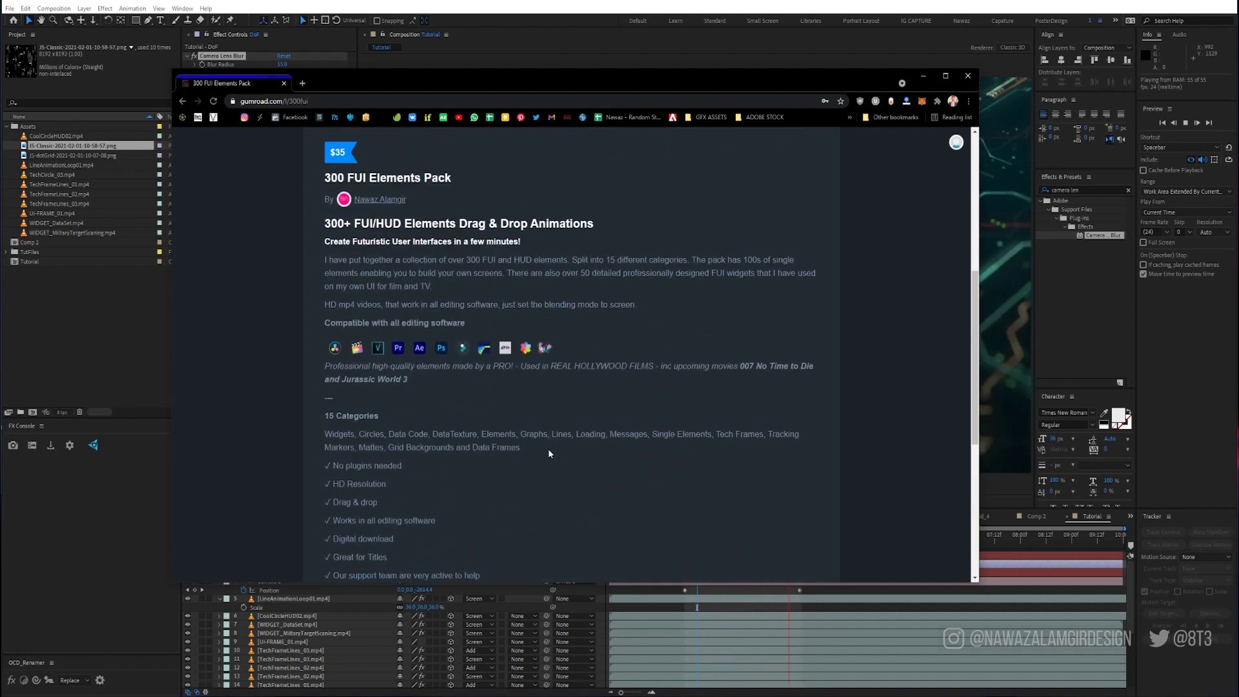
scroll(495, 381, "down", 6)
scroll(496, 381, "up", 9)
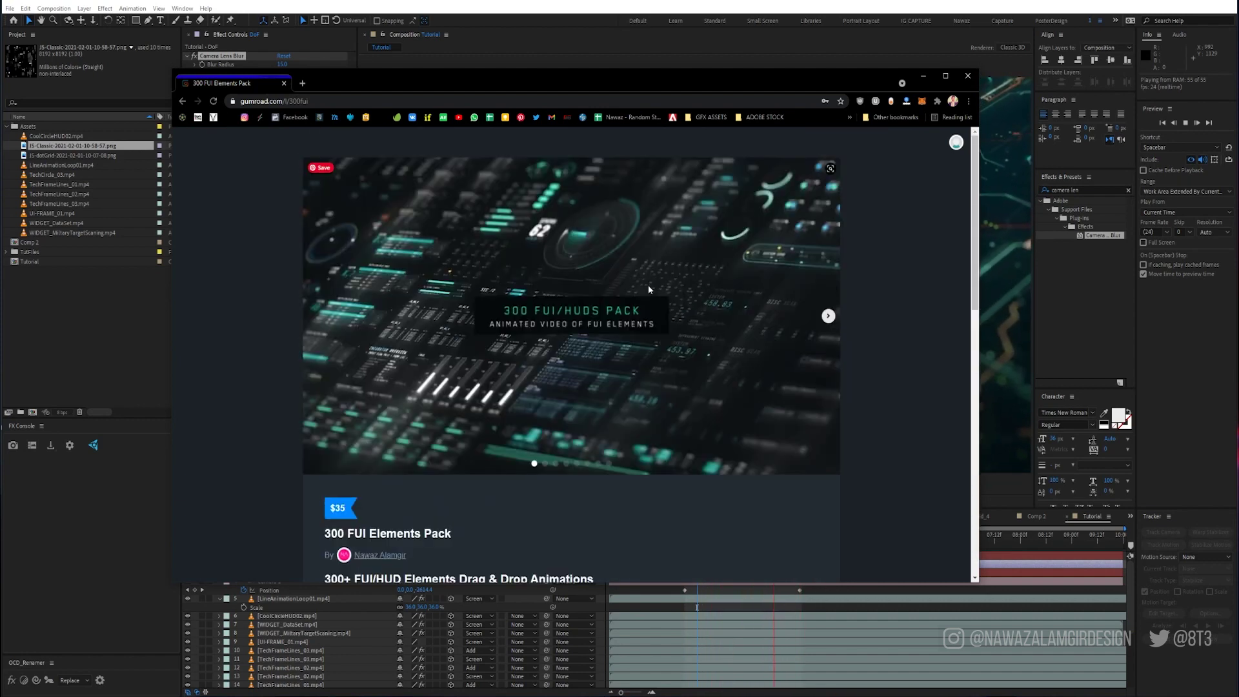
left_click(826, 317)
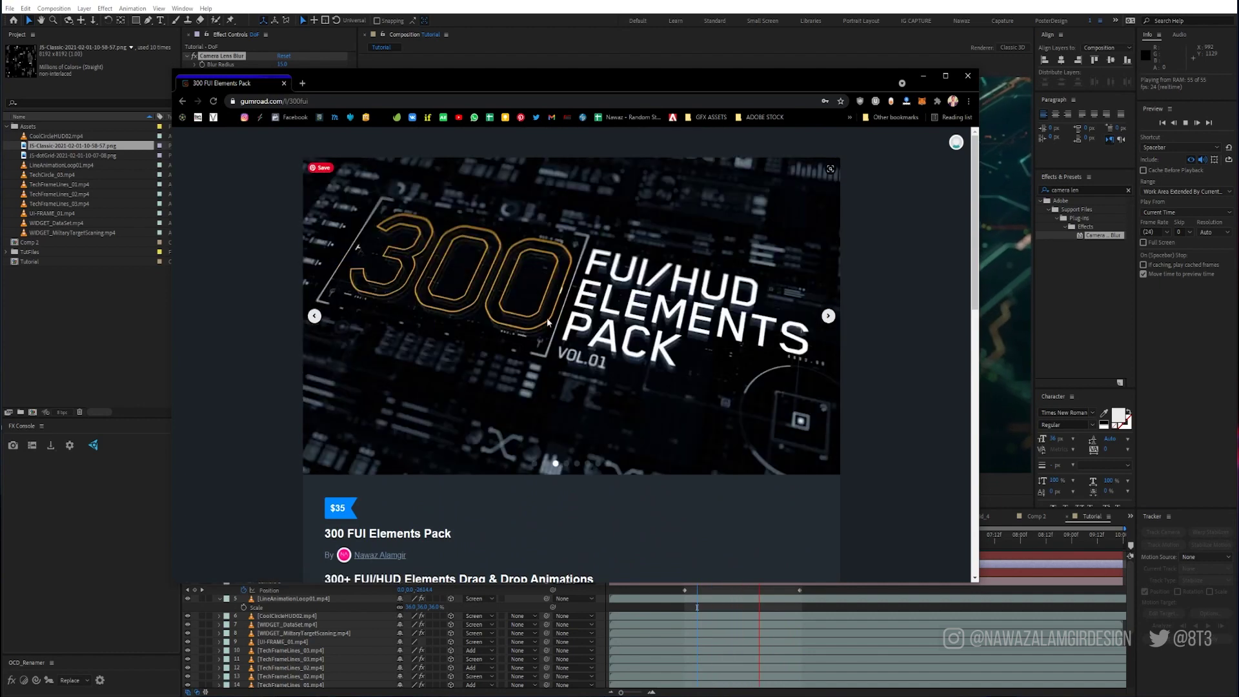
left_click(316, 318)
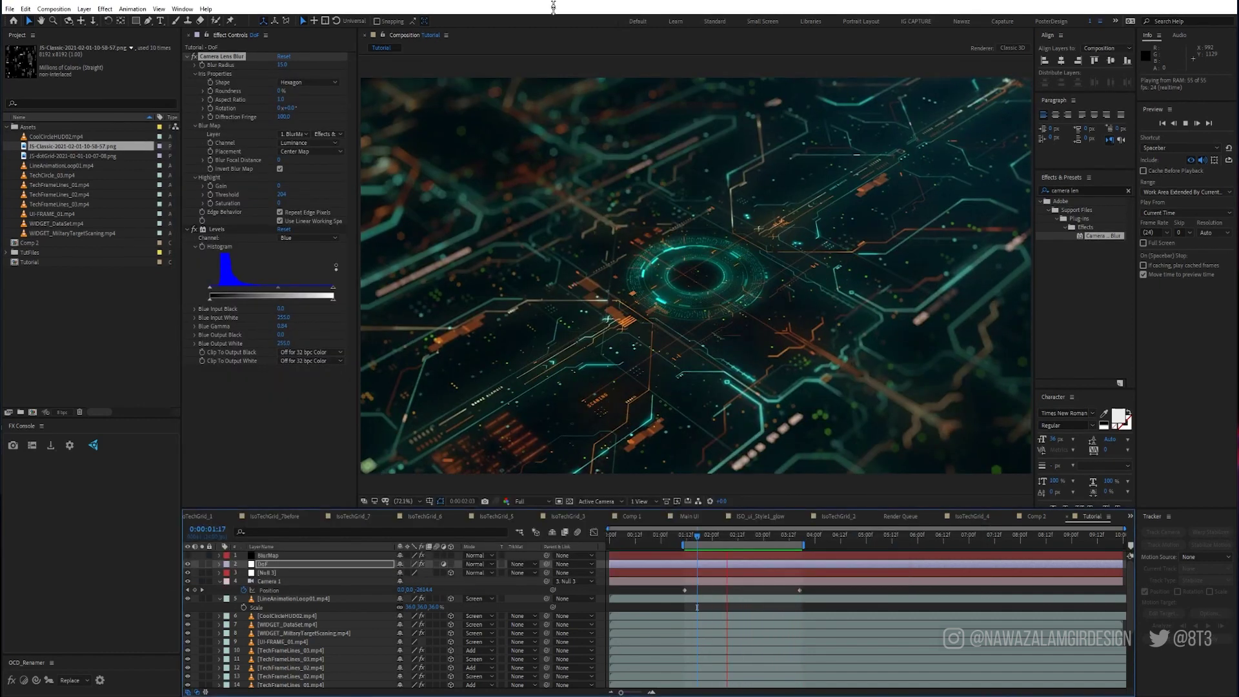